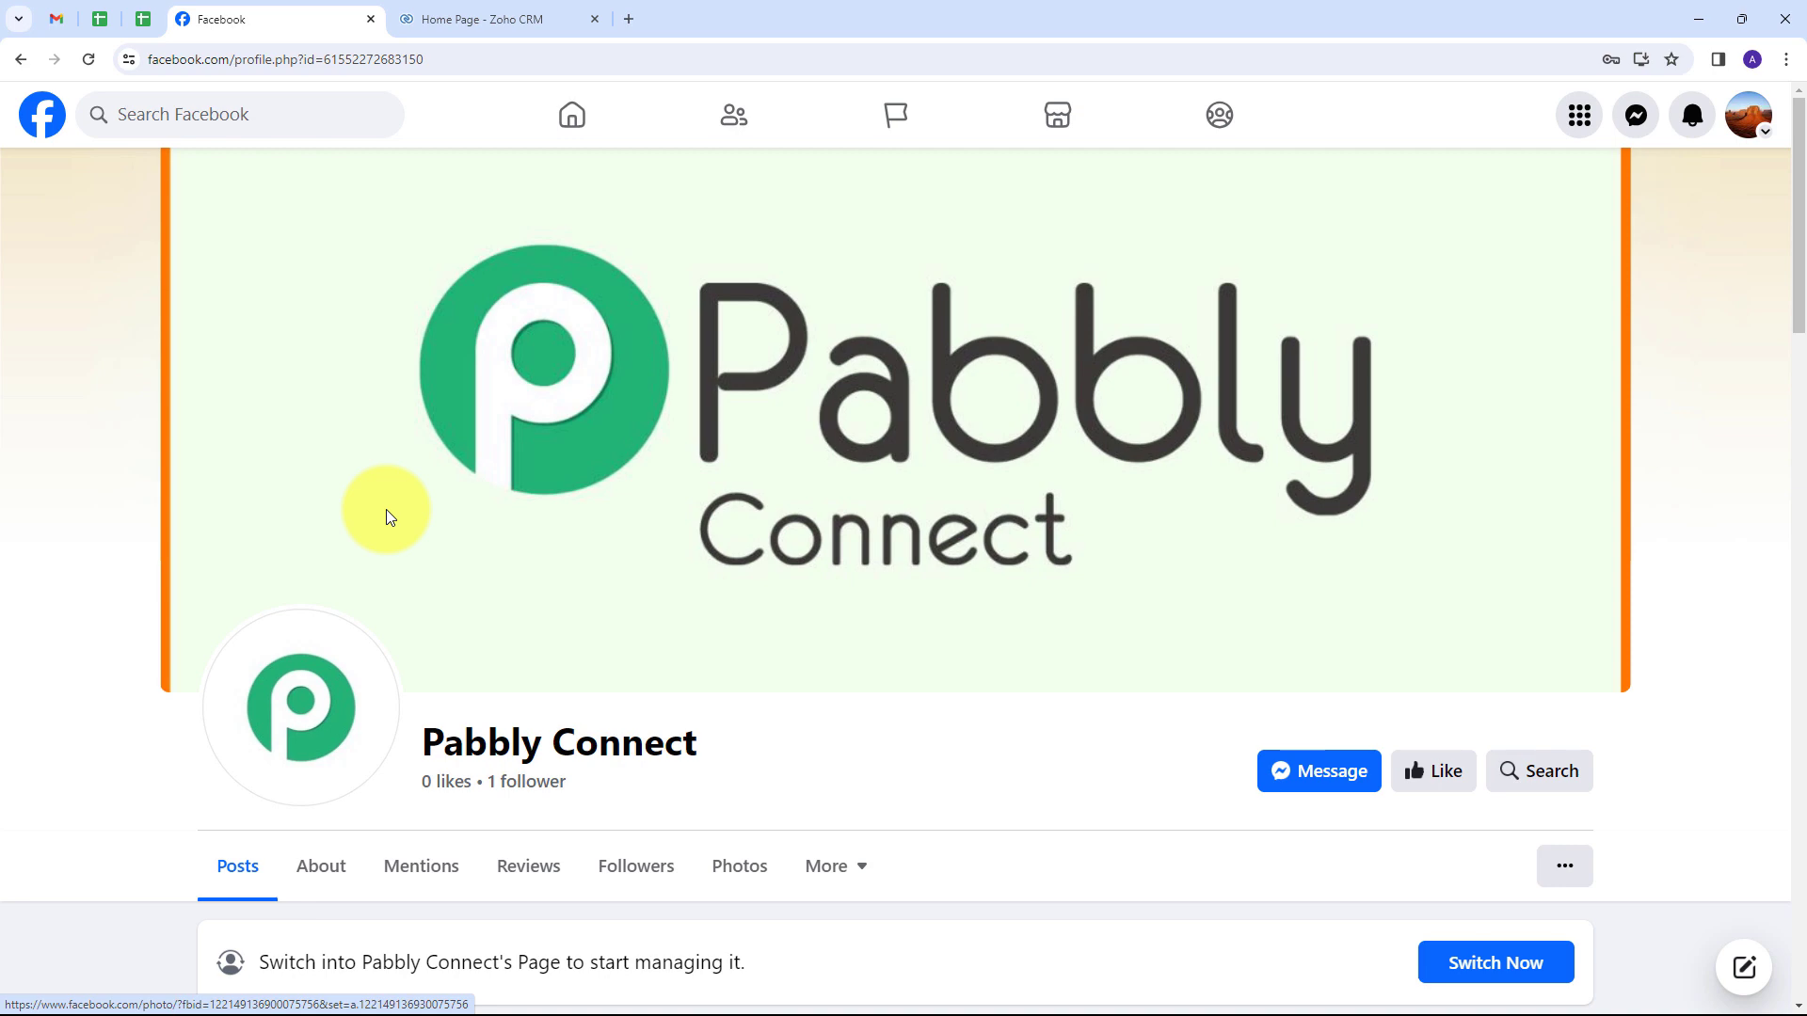
# Scroll the Facebook page and highlight the Pabbly Connect page name.
pyautogui.scroll(-1, 440, 545)
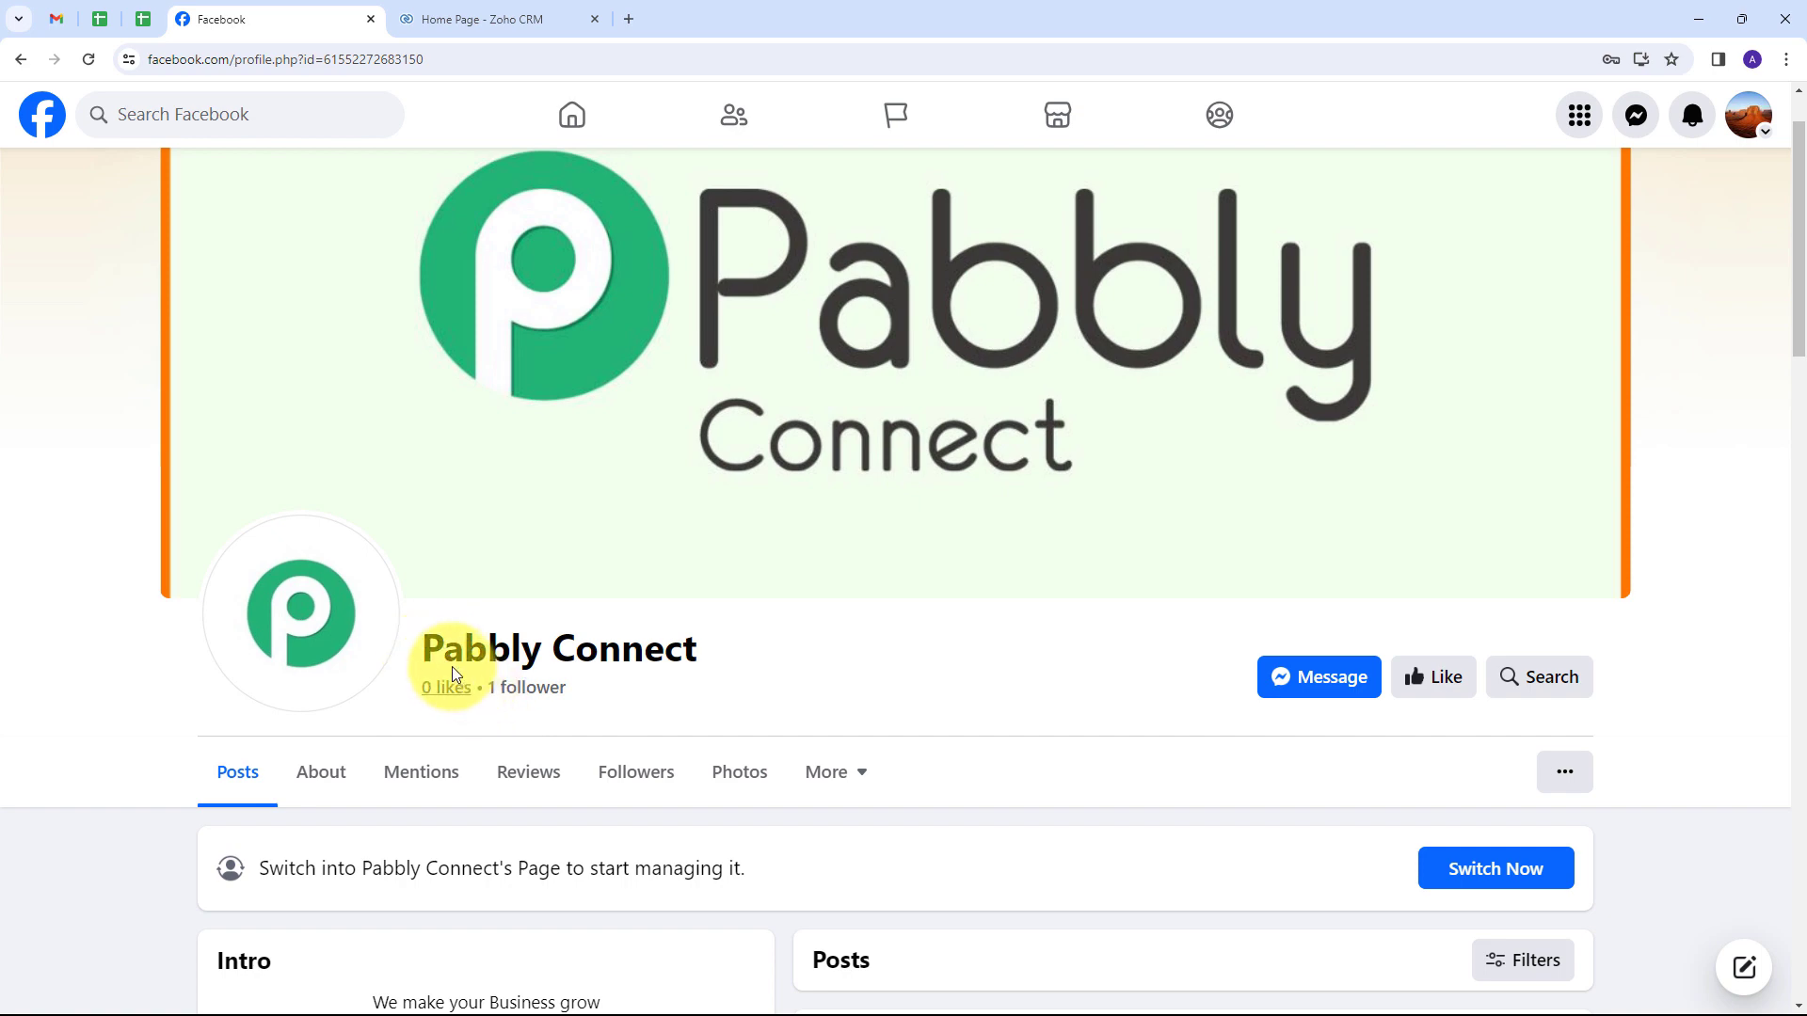
pyautogui.moveTo(416, 642); pyautogui.dragTo(697, 658)
pyautogui.click(874, 677)
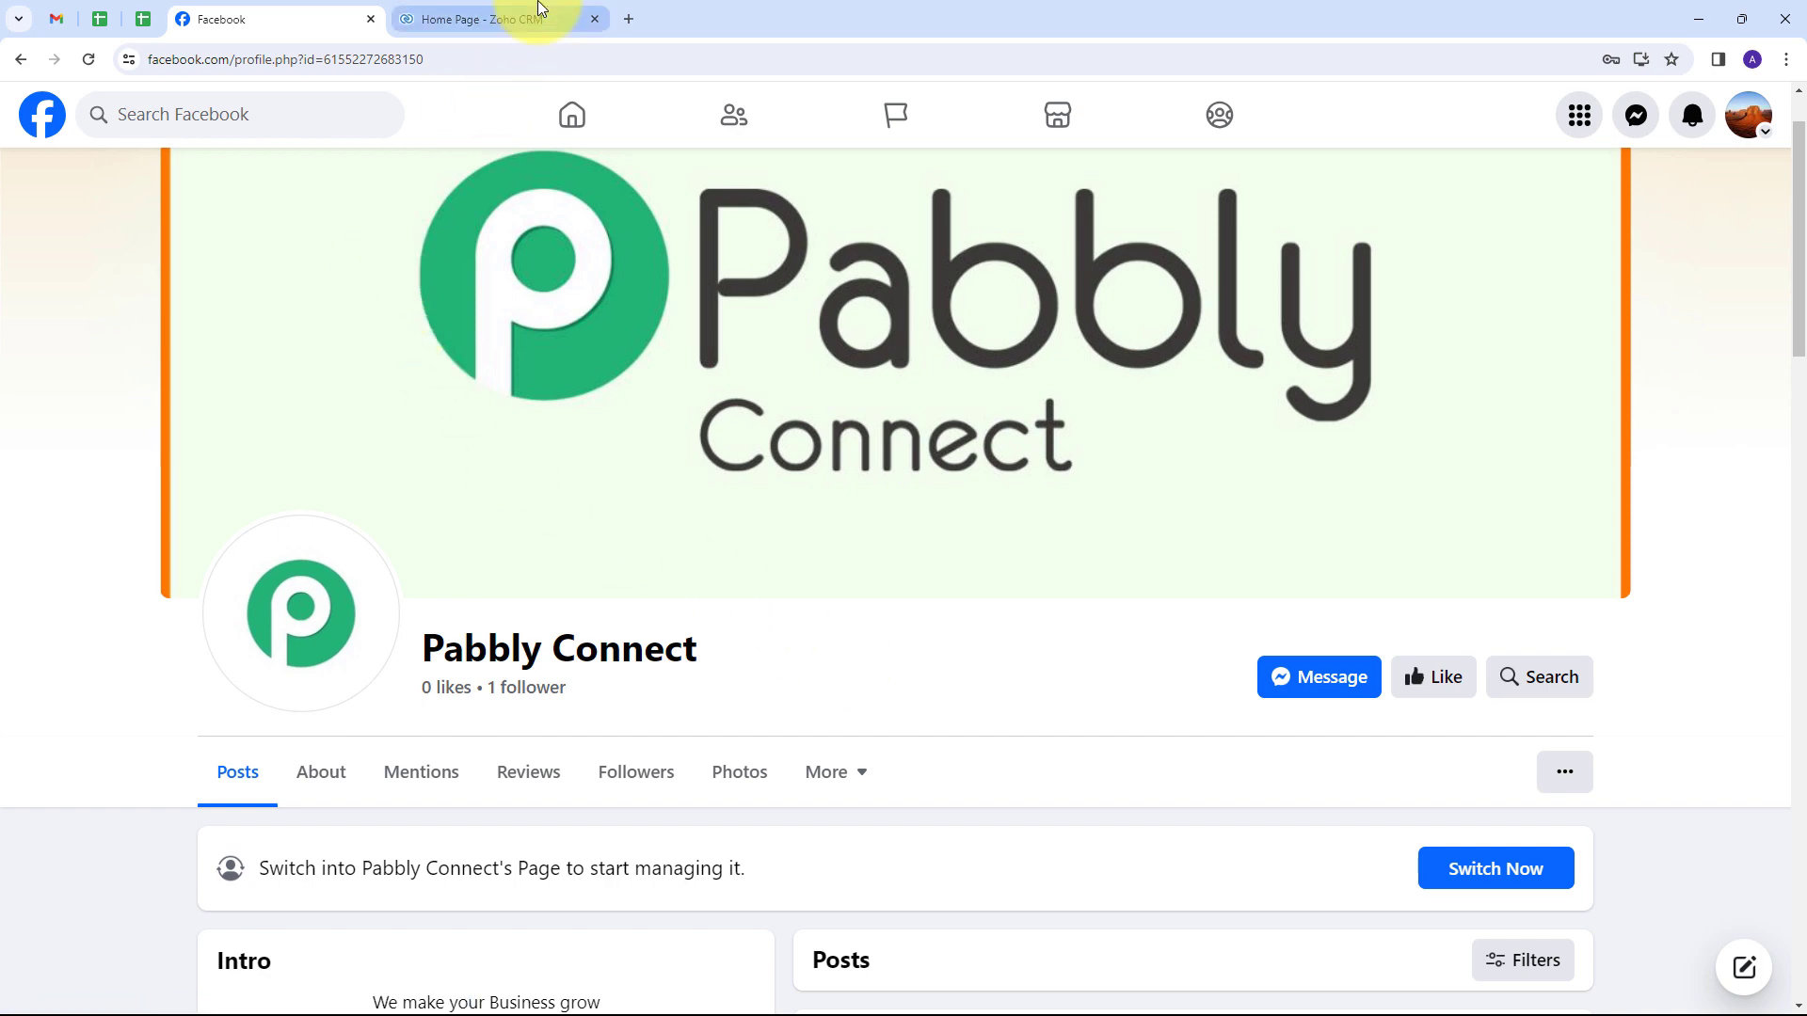
# Bring up the 'Home Page - Zoho CRM' browser tab.
pyautogui.click(513, 19)
pyautogui.click(193, 19)
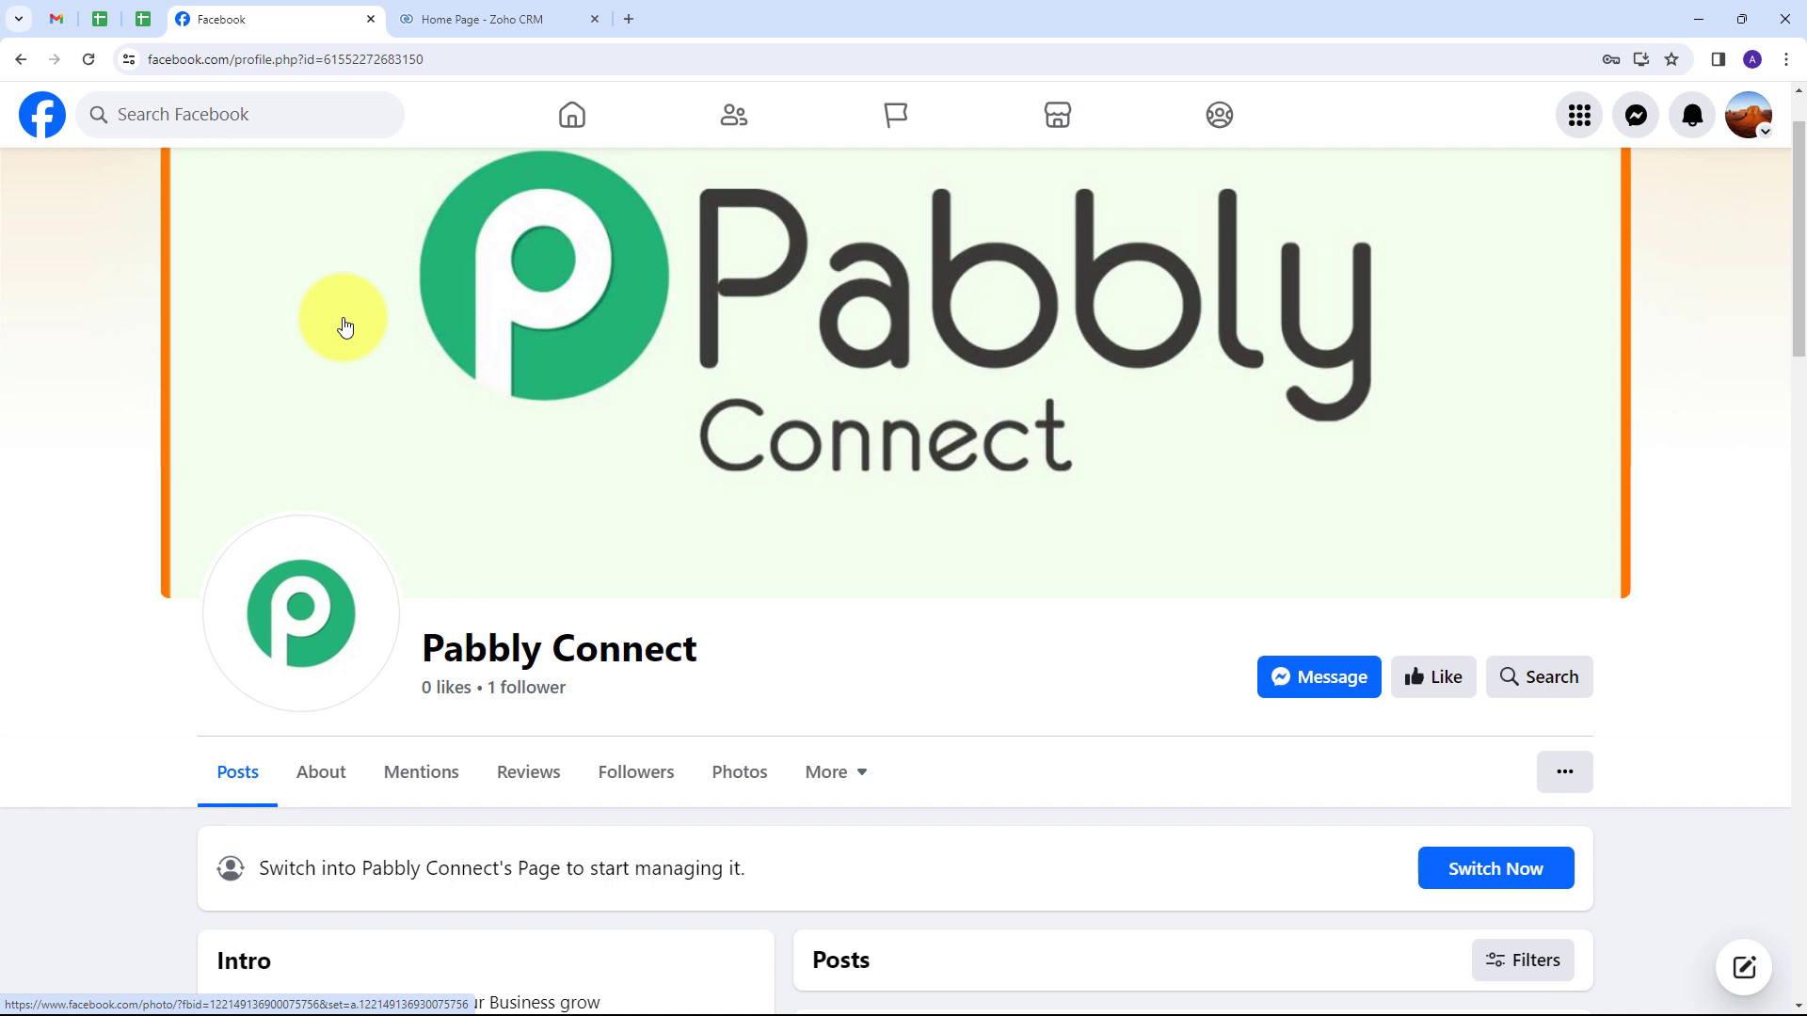
pyautogui.click(485, 19)
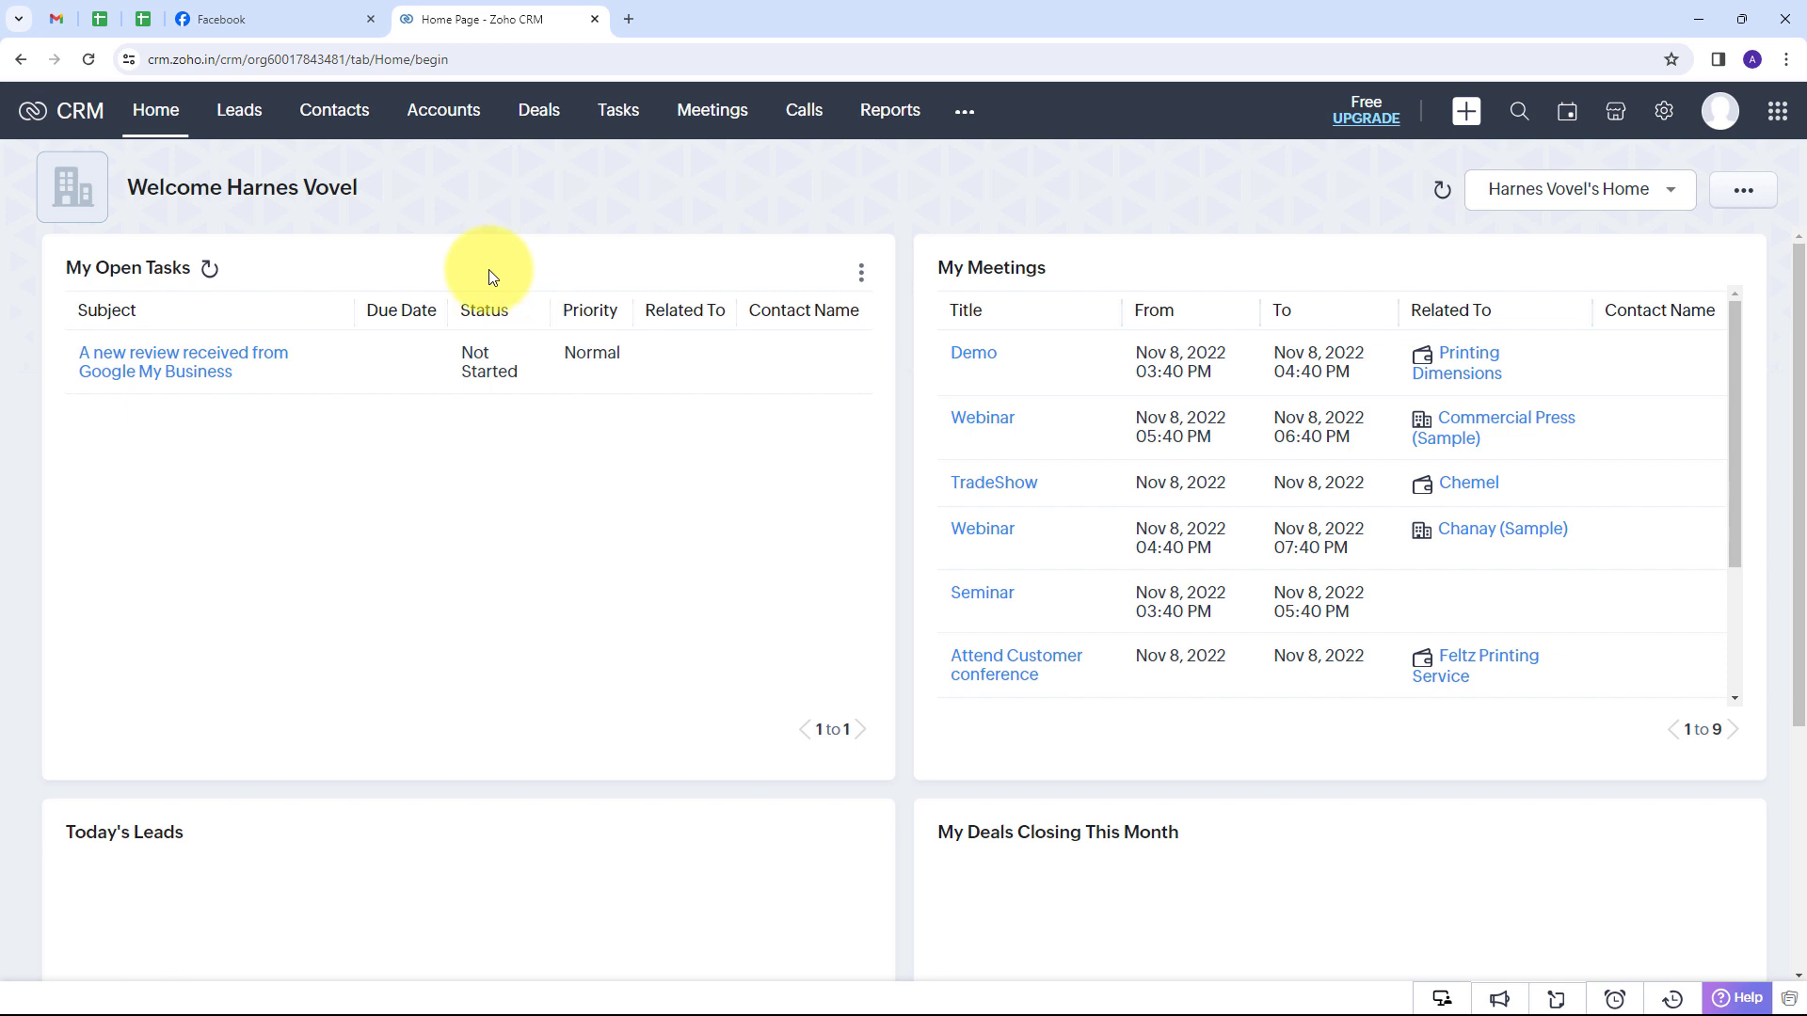
# Return to the Facebook Pabbly Connect tab and open a new blank browser tab.
pyautogui.hotkey('ctrl', 'shift', 'Tab')
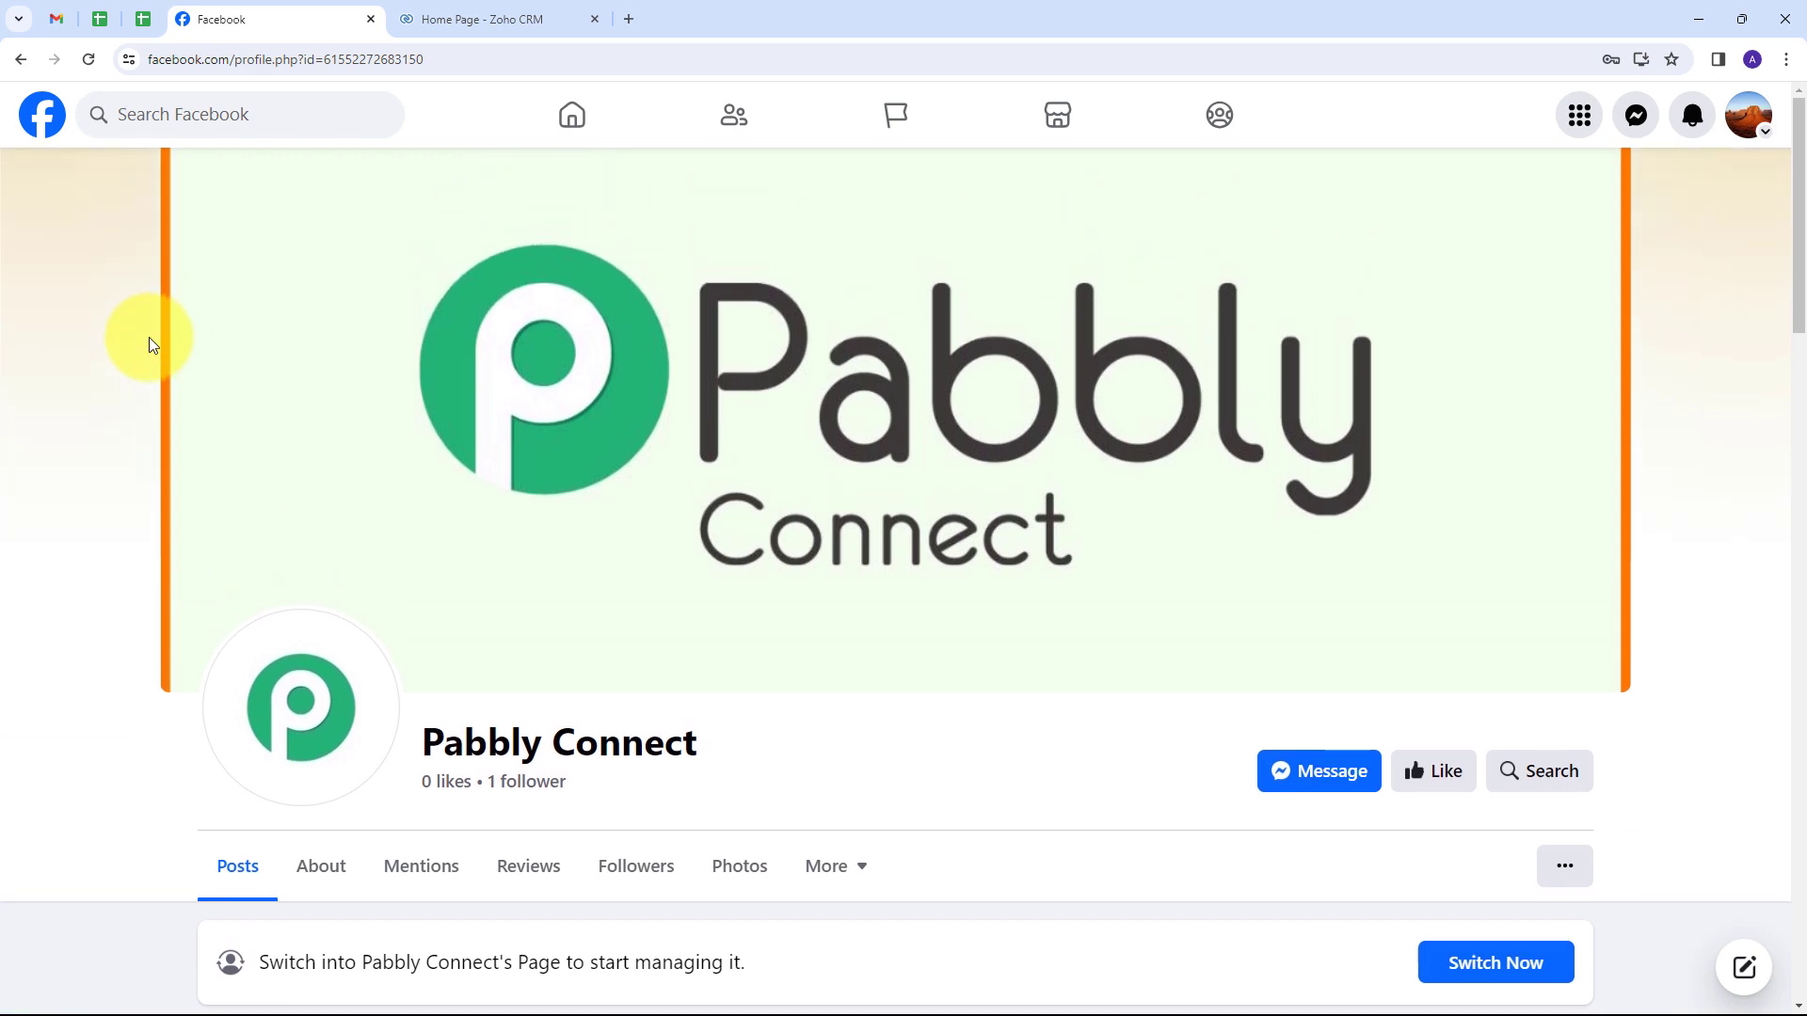
pyautogui.click(629, 21)
# Load pabbly.com/connect, sign in, and choose Access Now under Pabbly Connect.
pyautogui.write('pabbly.com/connect')
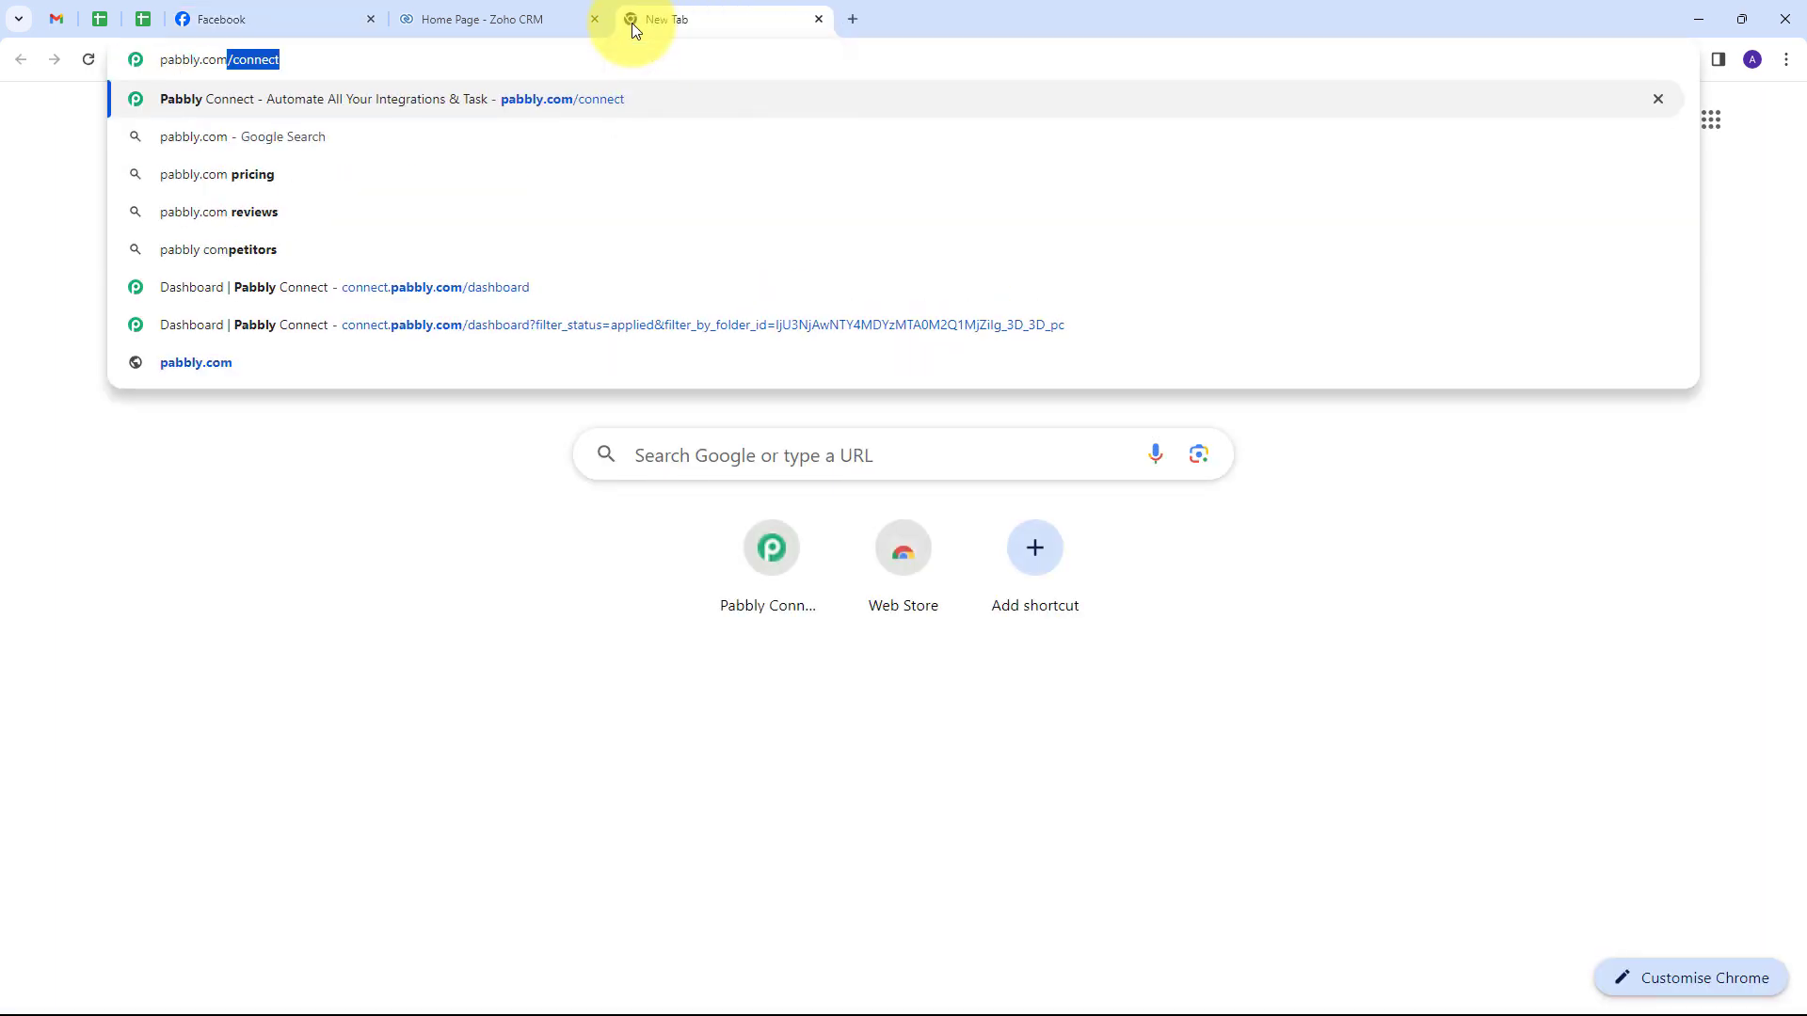
pyautogui.press('Return')
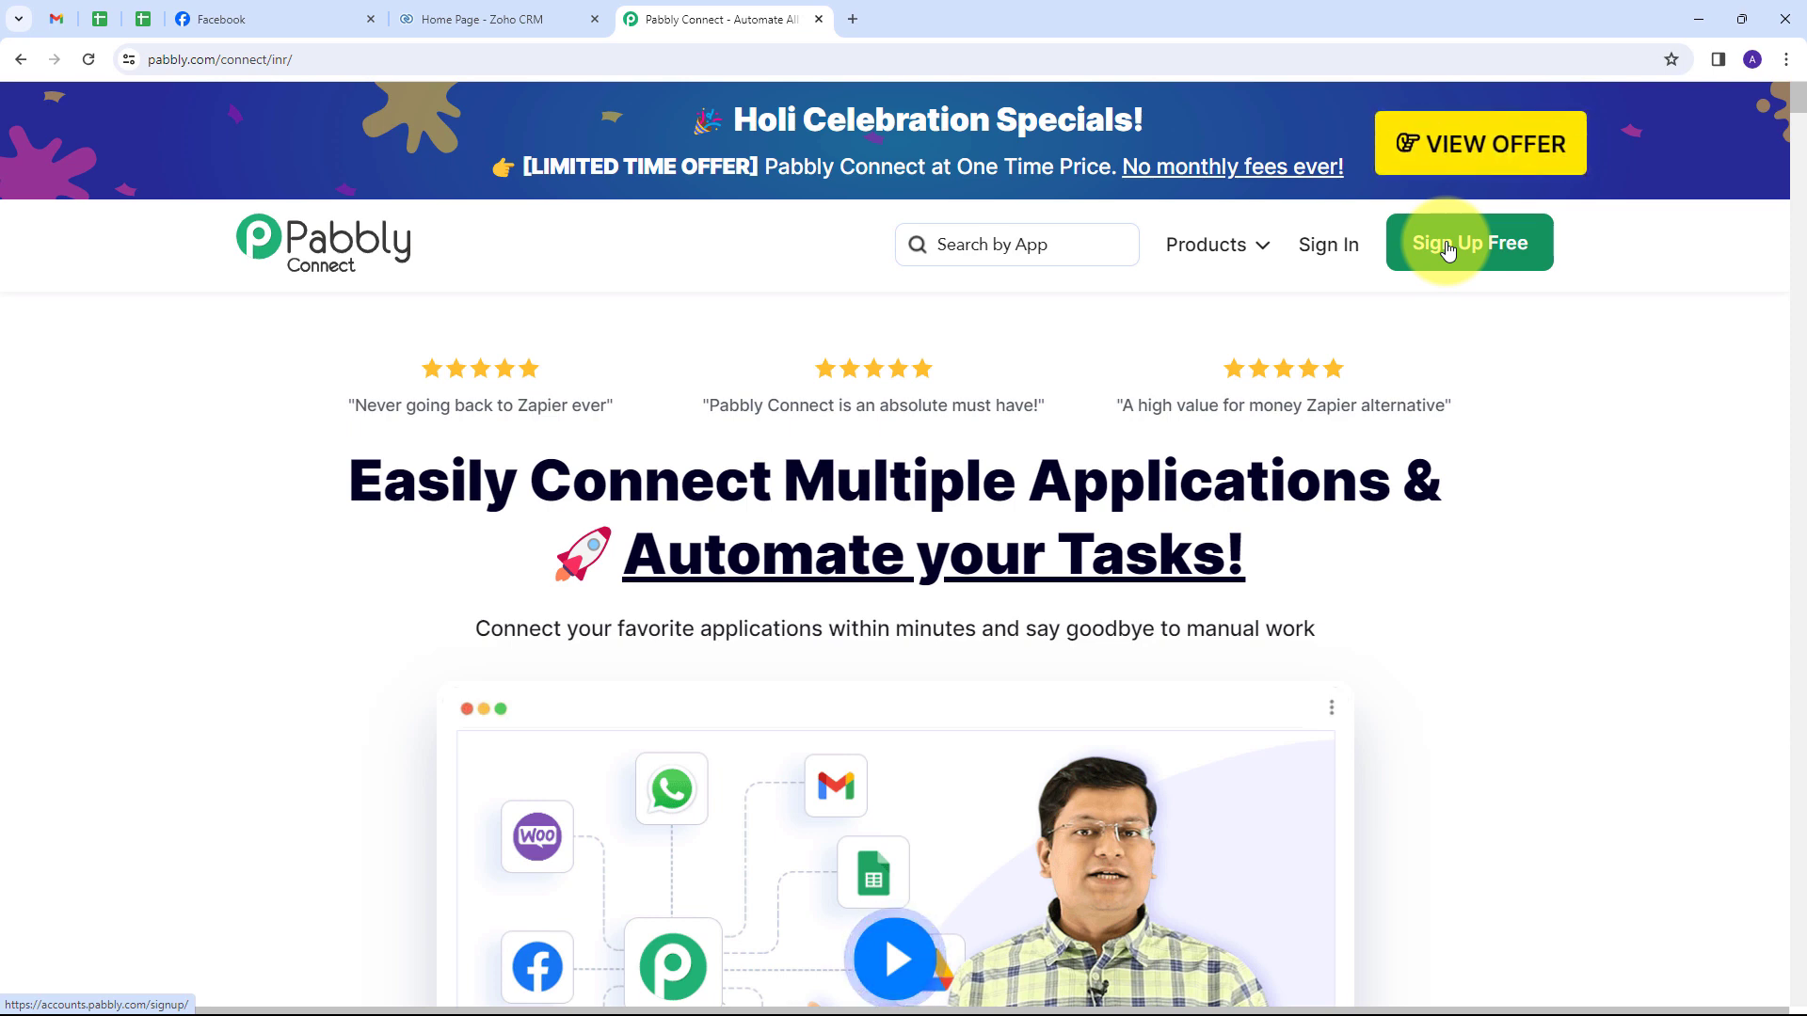
pyautogui.click(1314, 258)
pyautogui.scroll(-1, 396, 339)
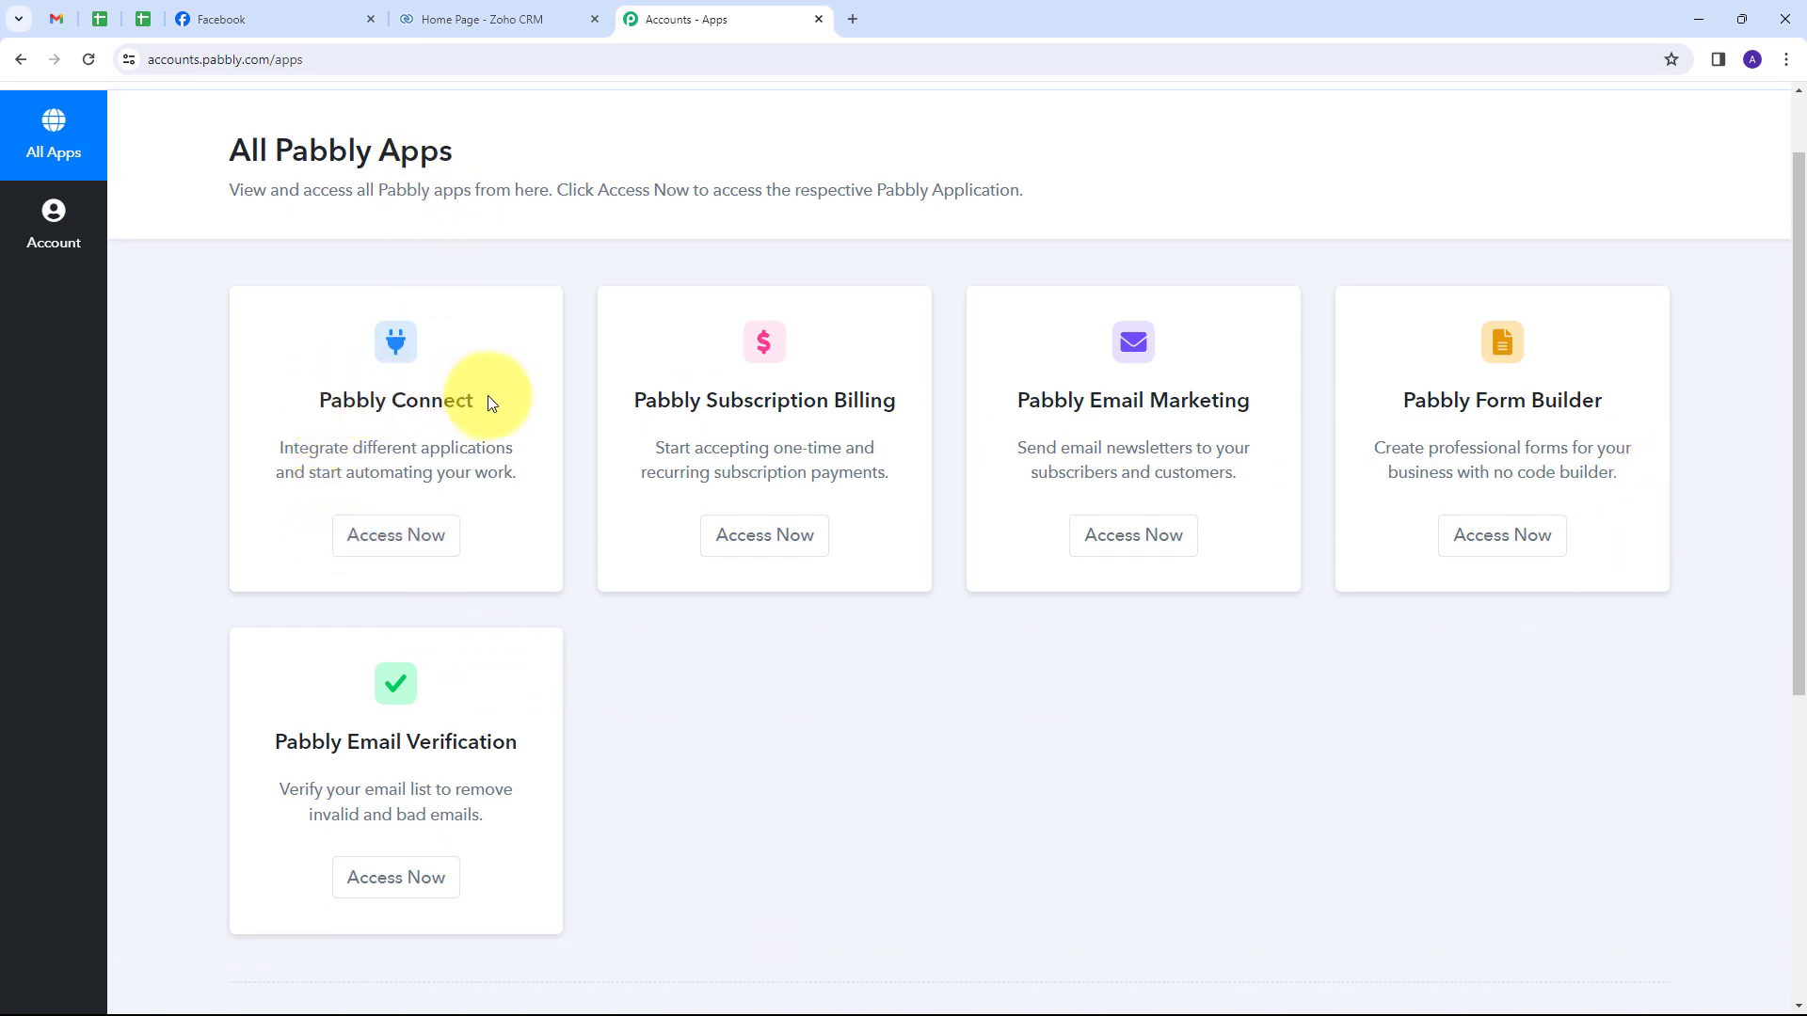
pyautogui.click(409, 542)
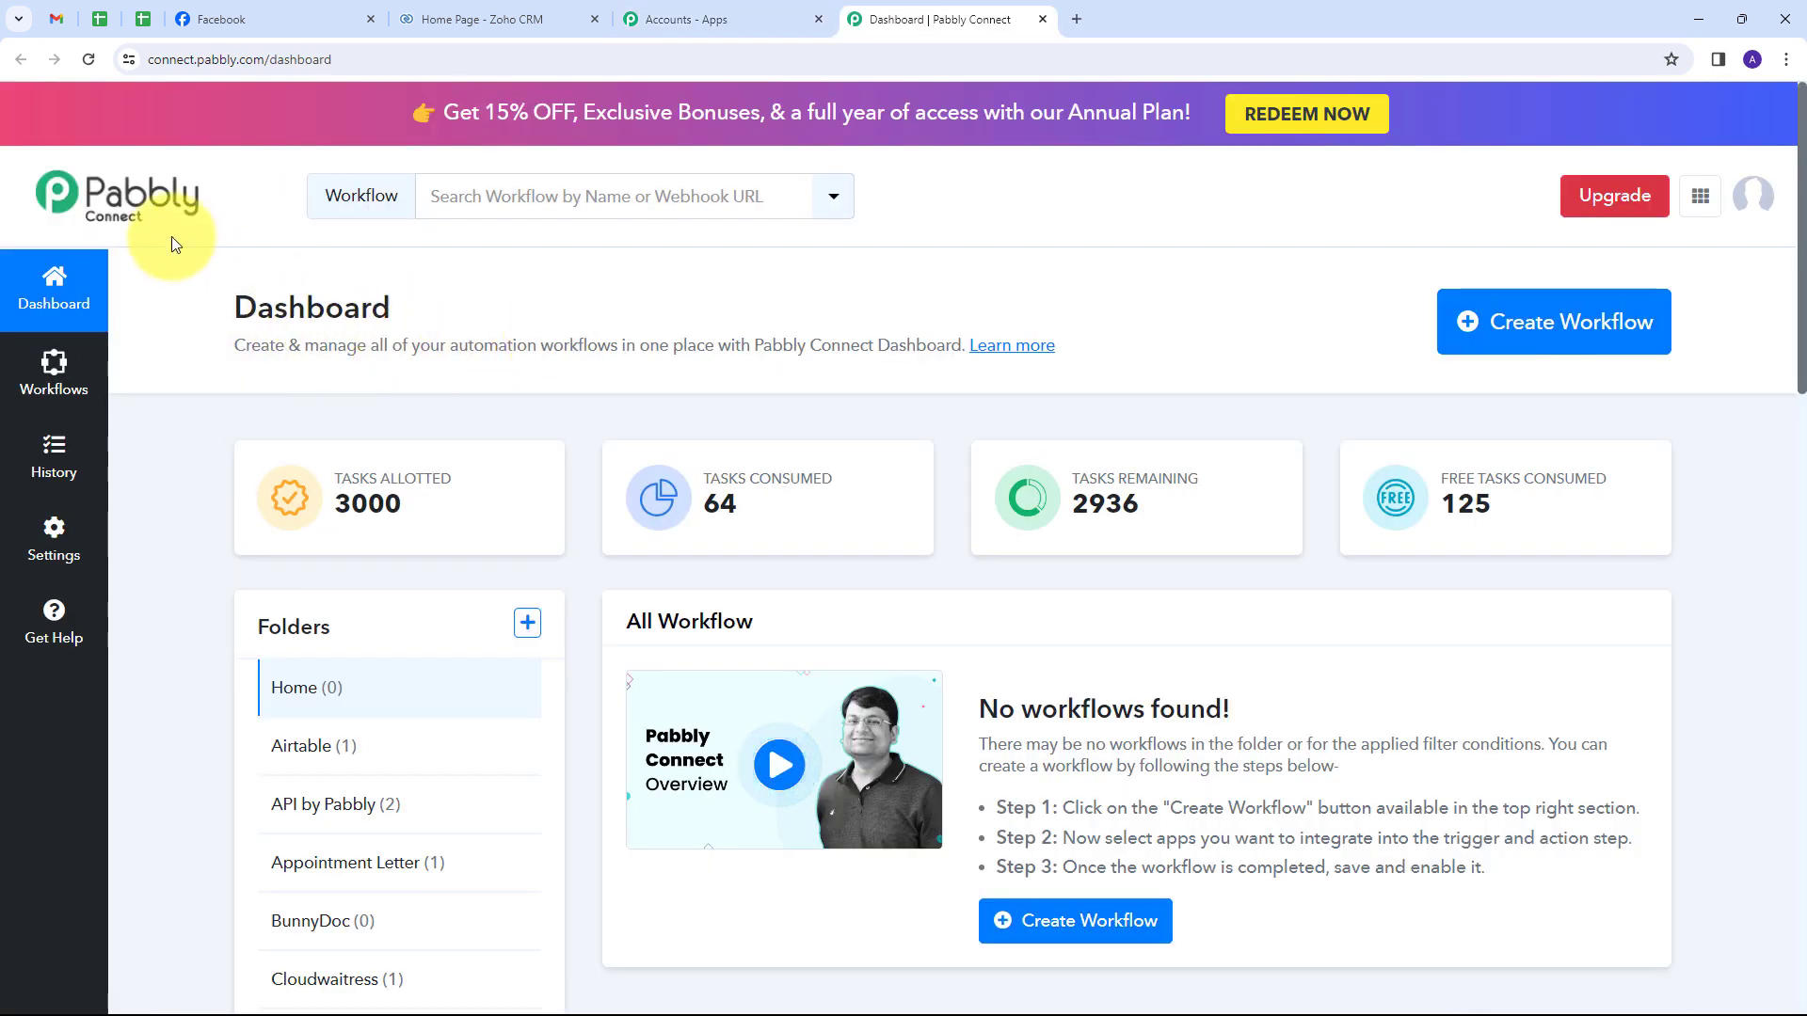
# Use the Dashboard's Create Workflow button to bring up the naming dialog.
pyautogui.scroll(-1, 753, 541)
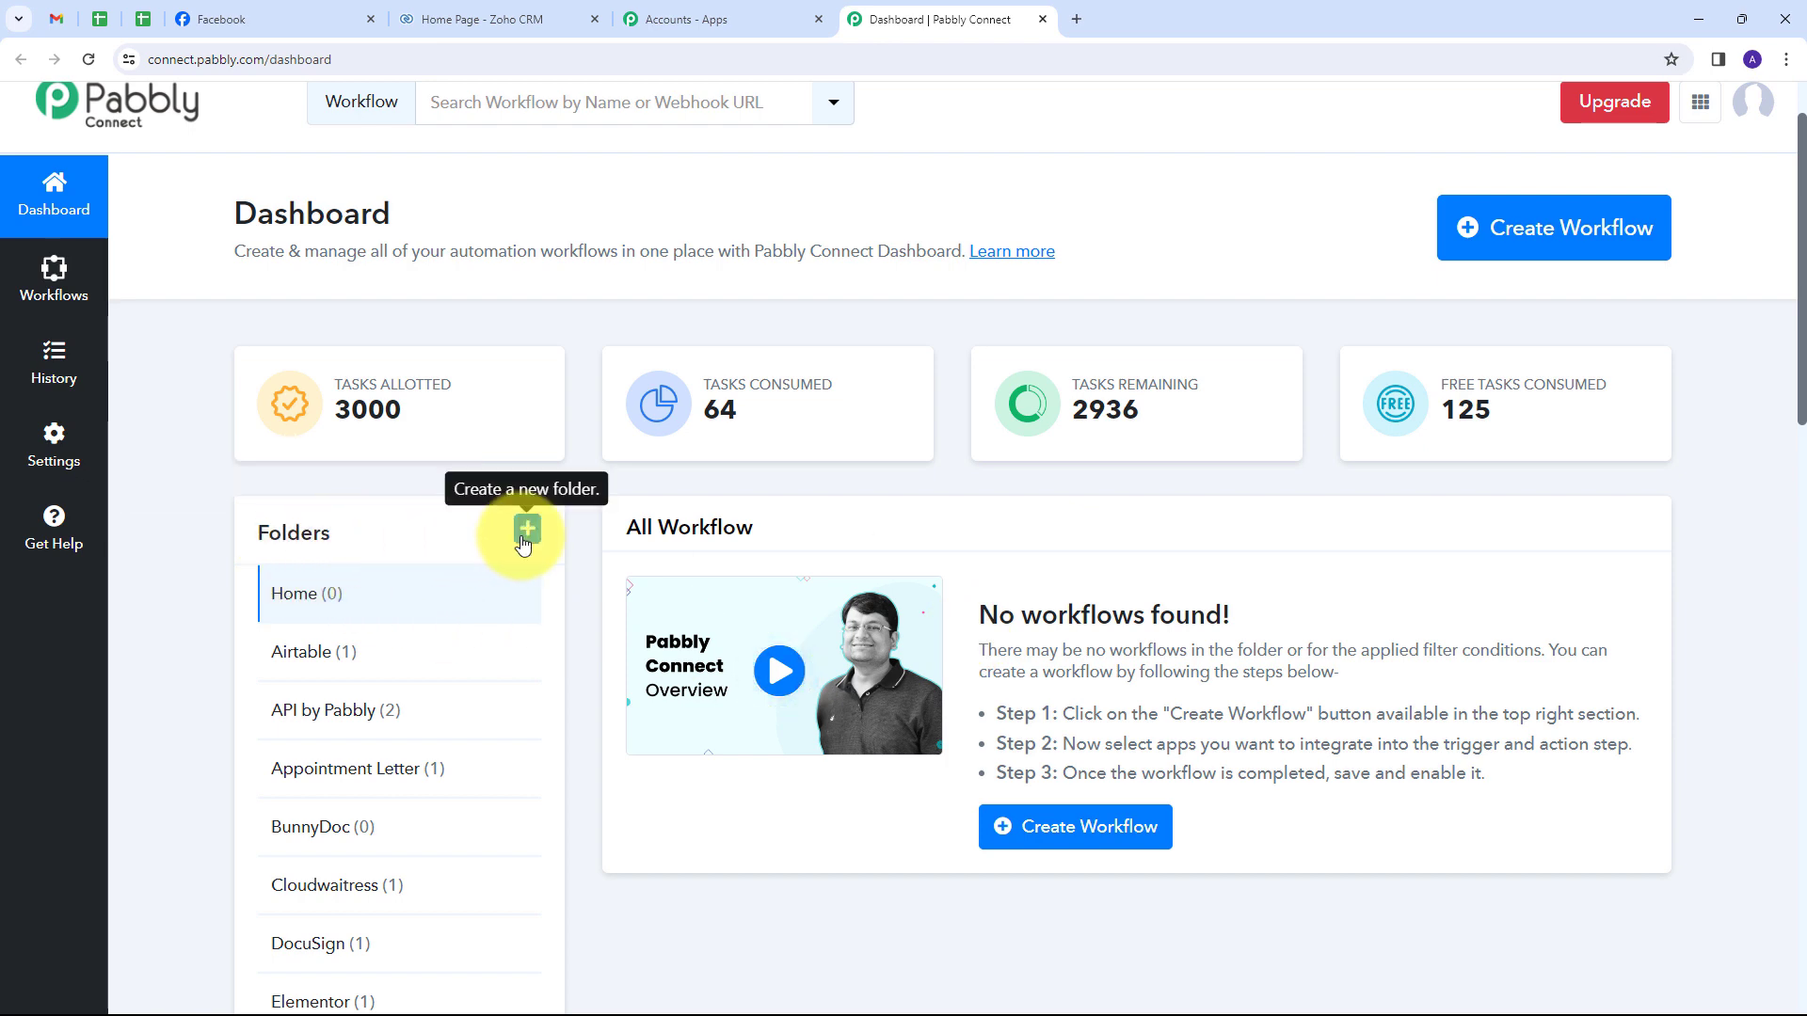
pyautogui.scroll(-3, 433, 732)
pyautogui.scroll(4, 433, 732)
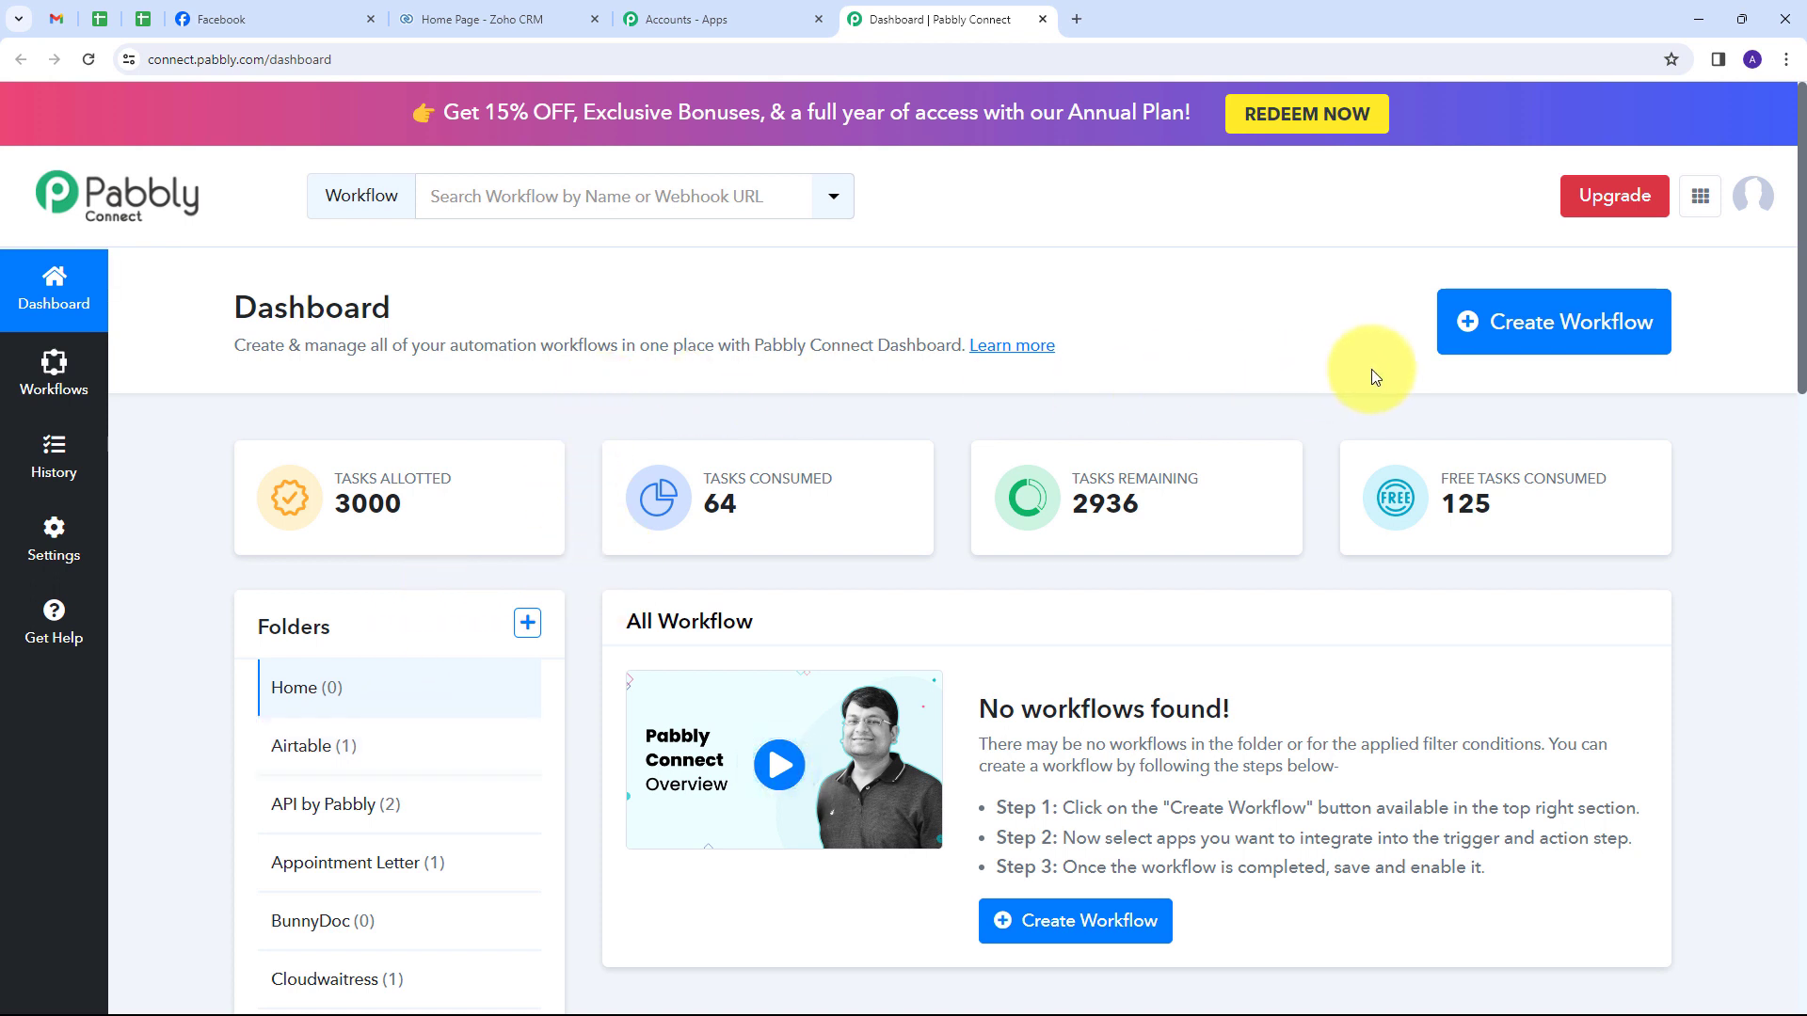
pyautogui.click(1486, 329)
pyautogui.click(713, 482)
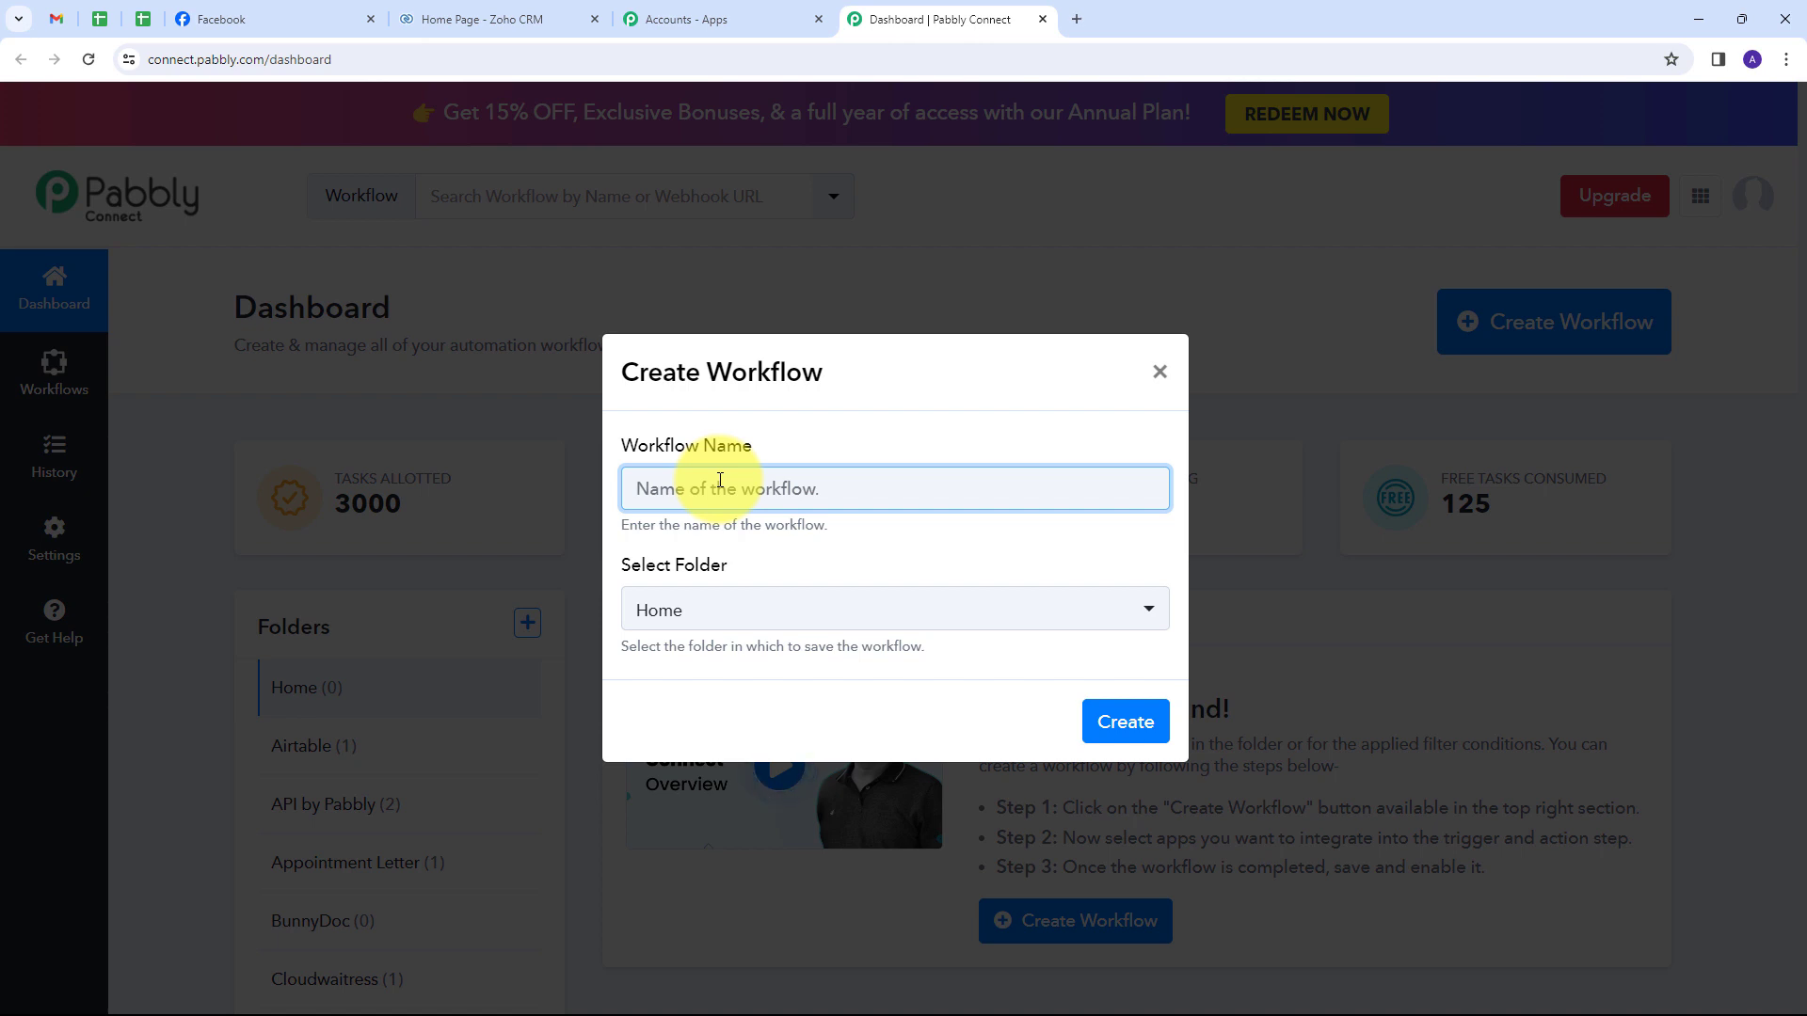
# Name the workflow 'Add Facebook Lead Ads Leads to Zoho CRM' in folder Facebook Lead ads, and create it.
pyautogui.write('Add Facebook Lead Ads Leads to Zoho CRM')
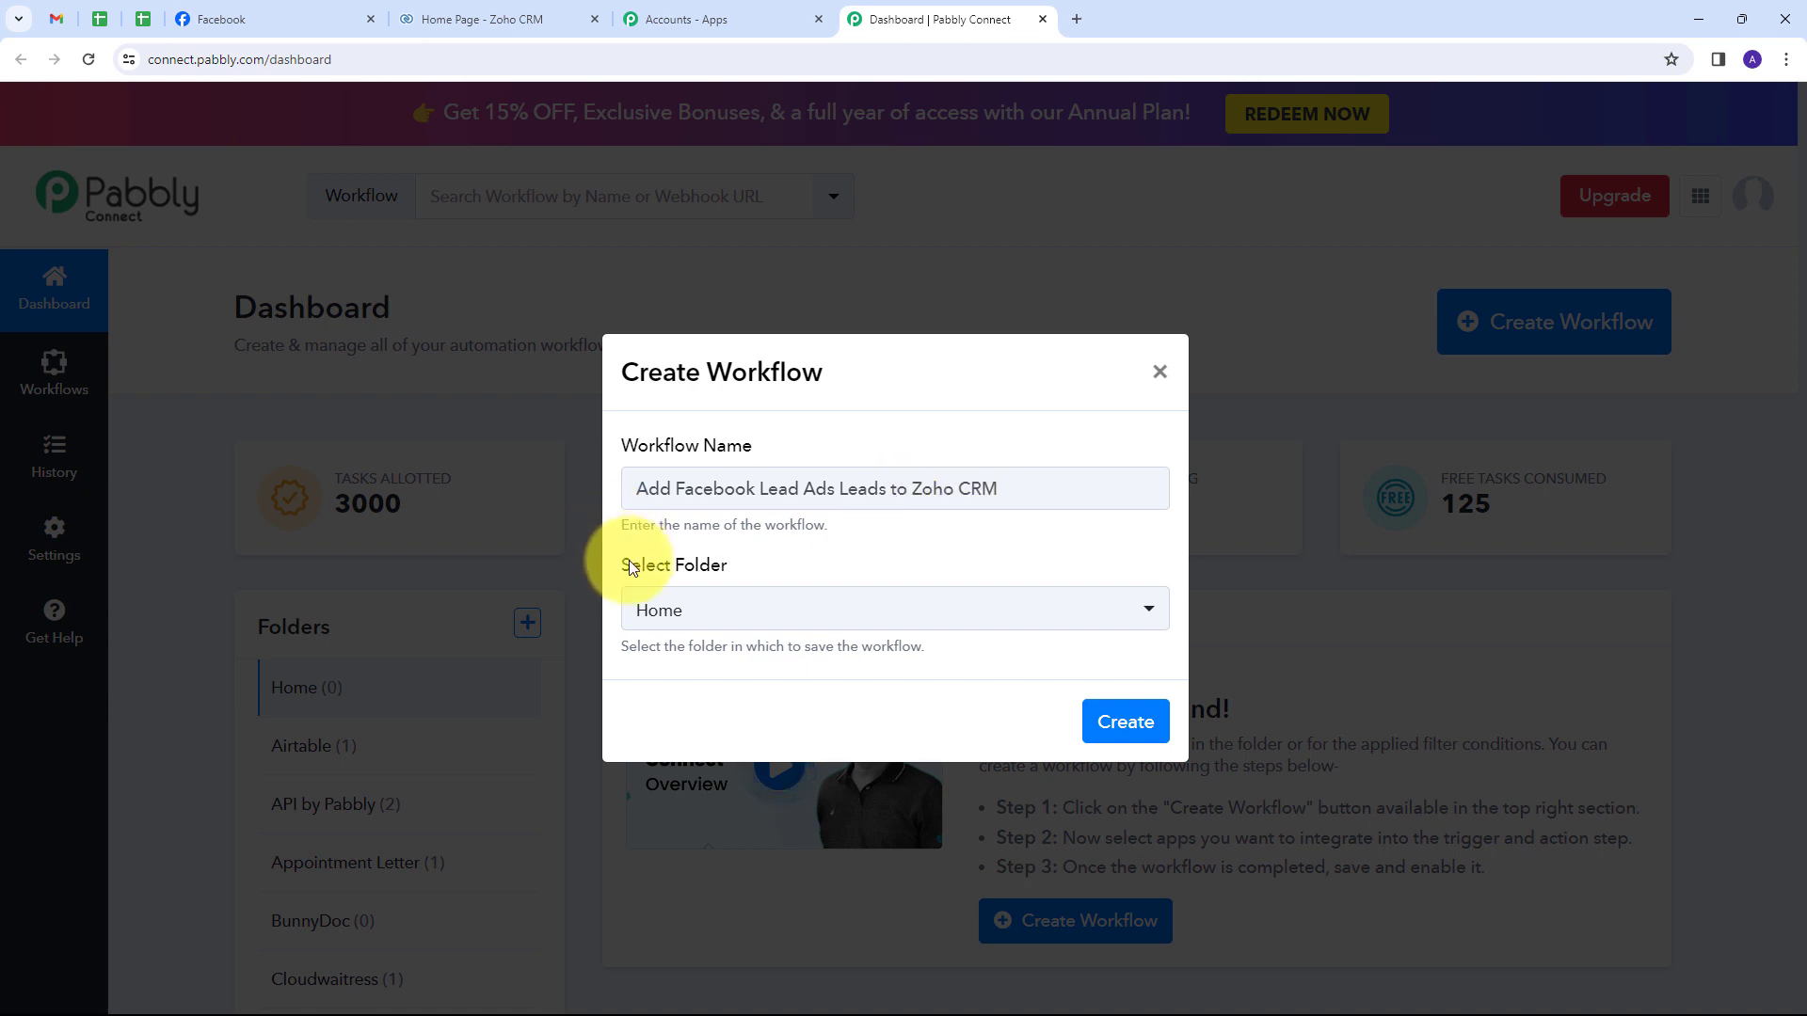
pyautogui.click(908, 609)
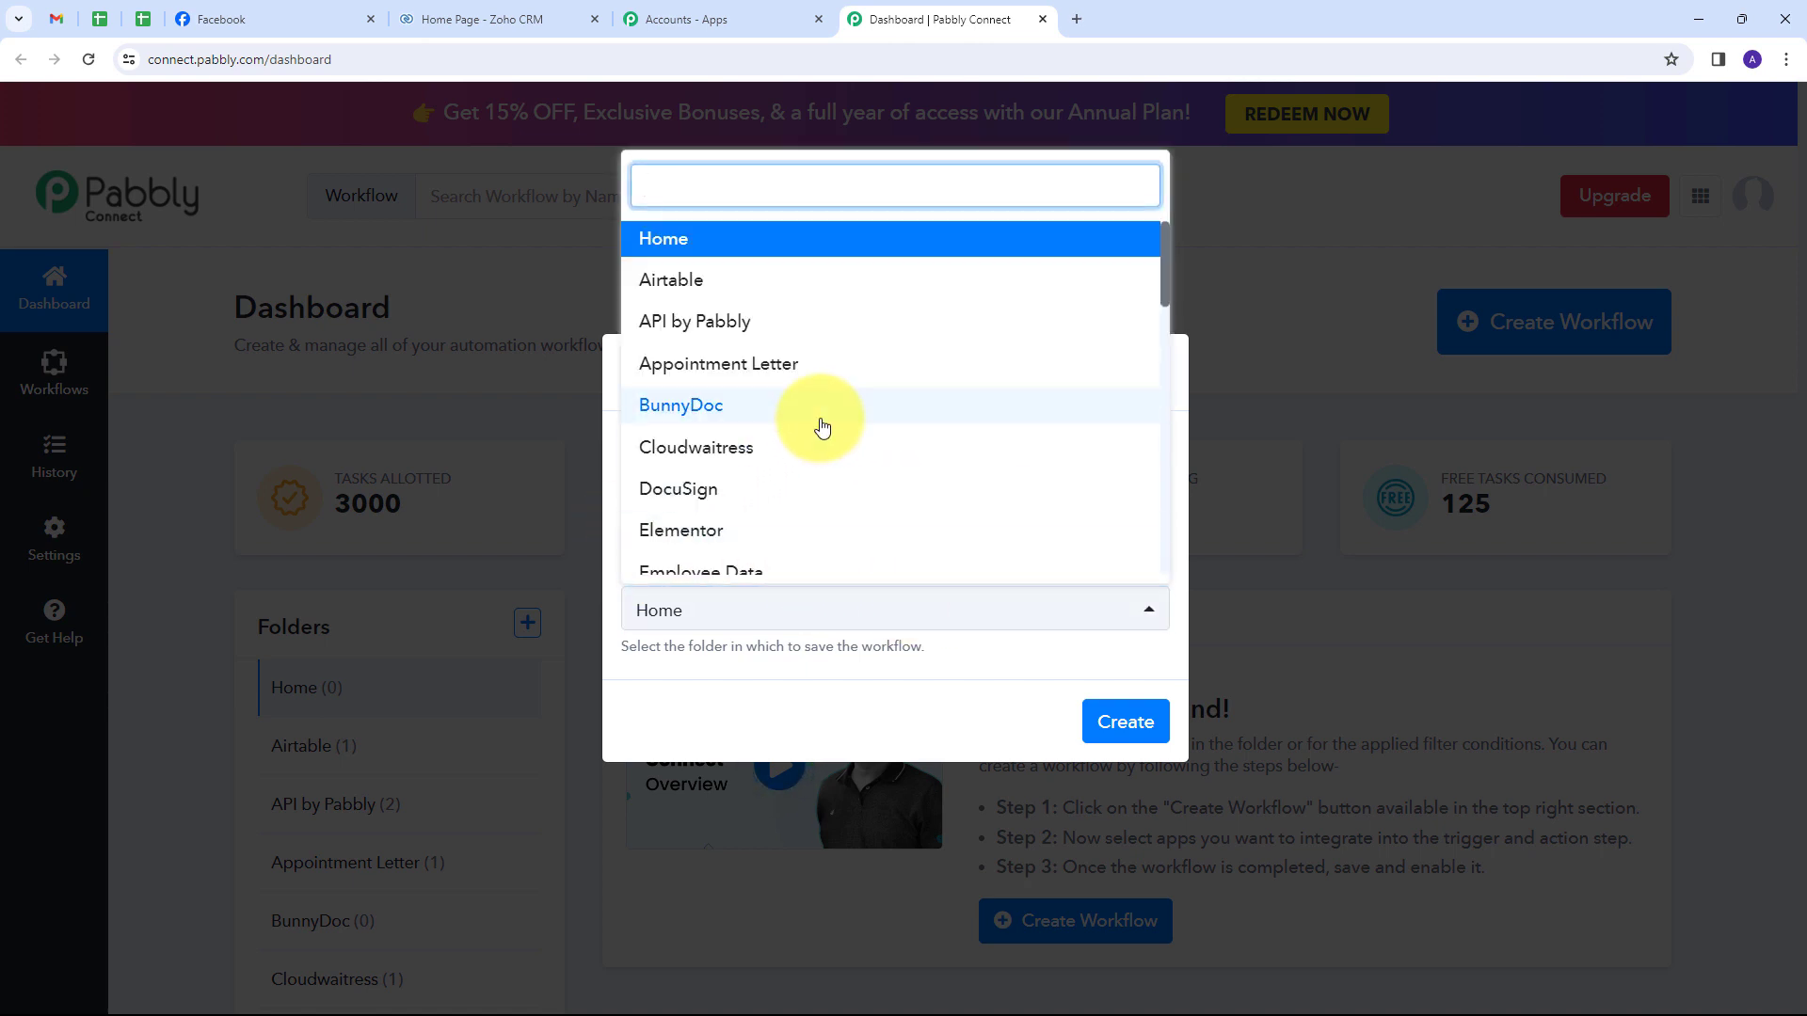
pyautogui.scroll(-4, 822, 427)
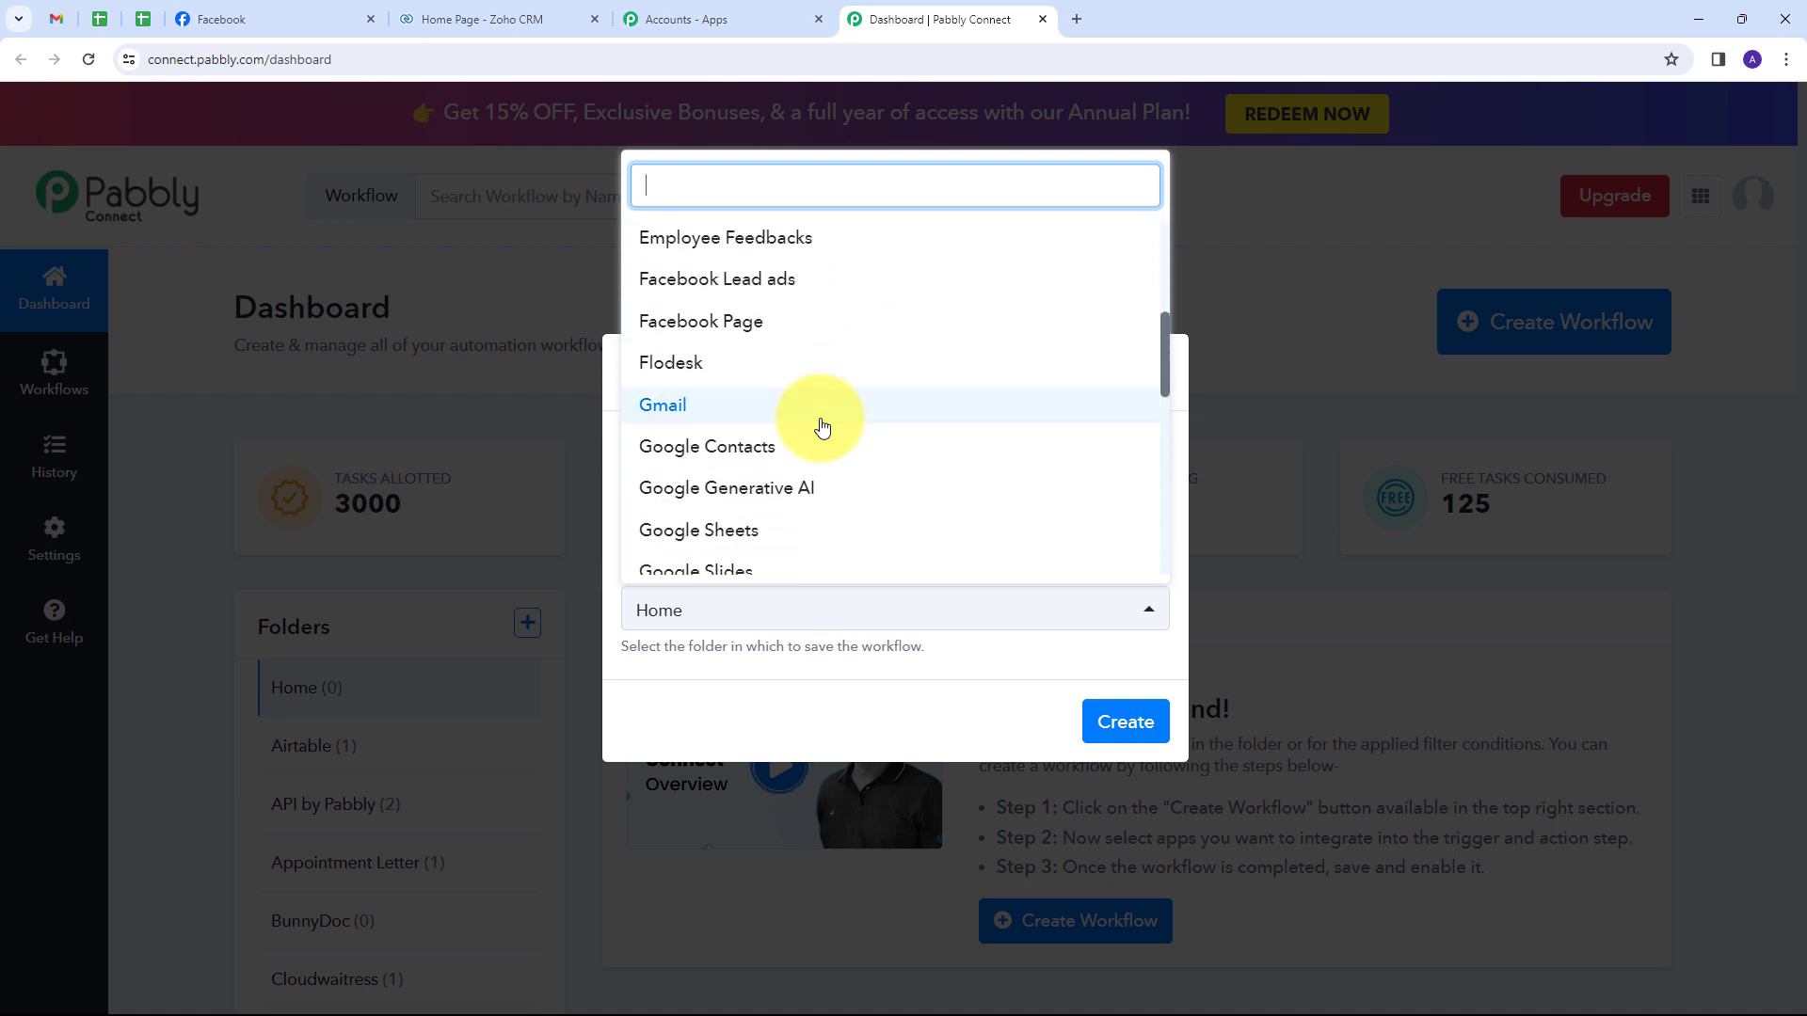
pyautogui.scroll(2, 821, 427)
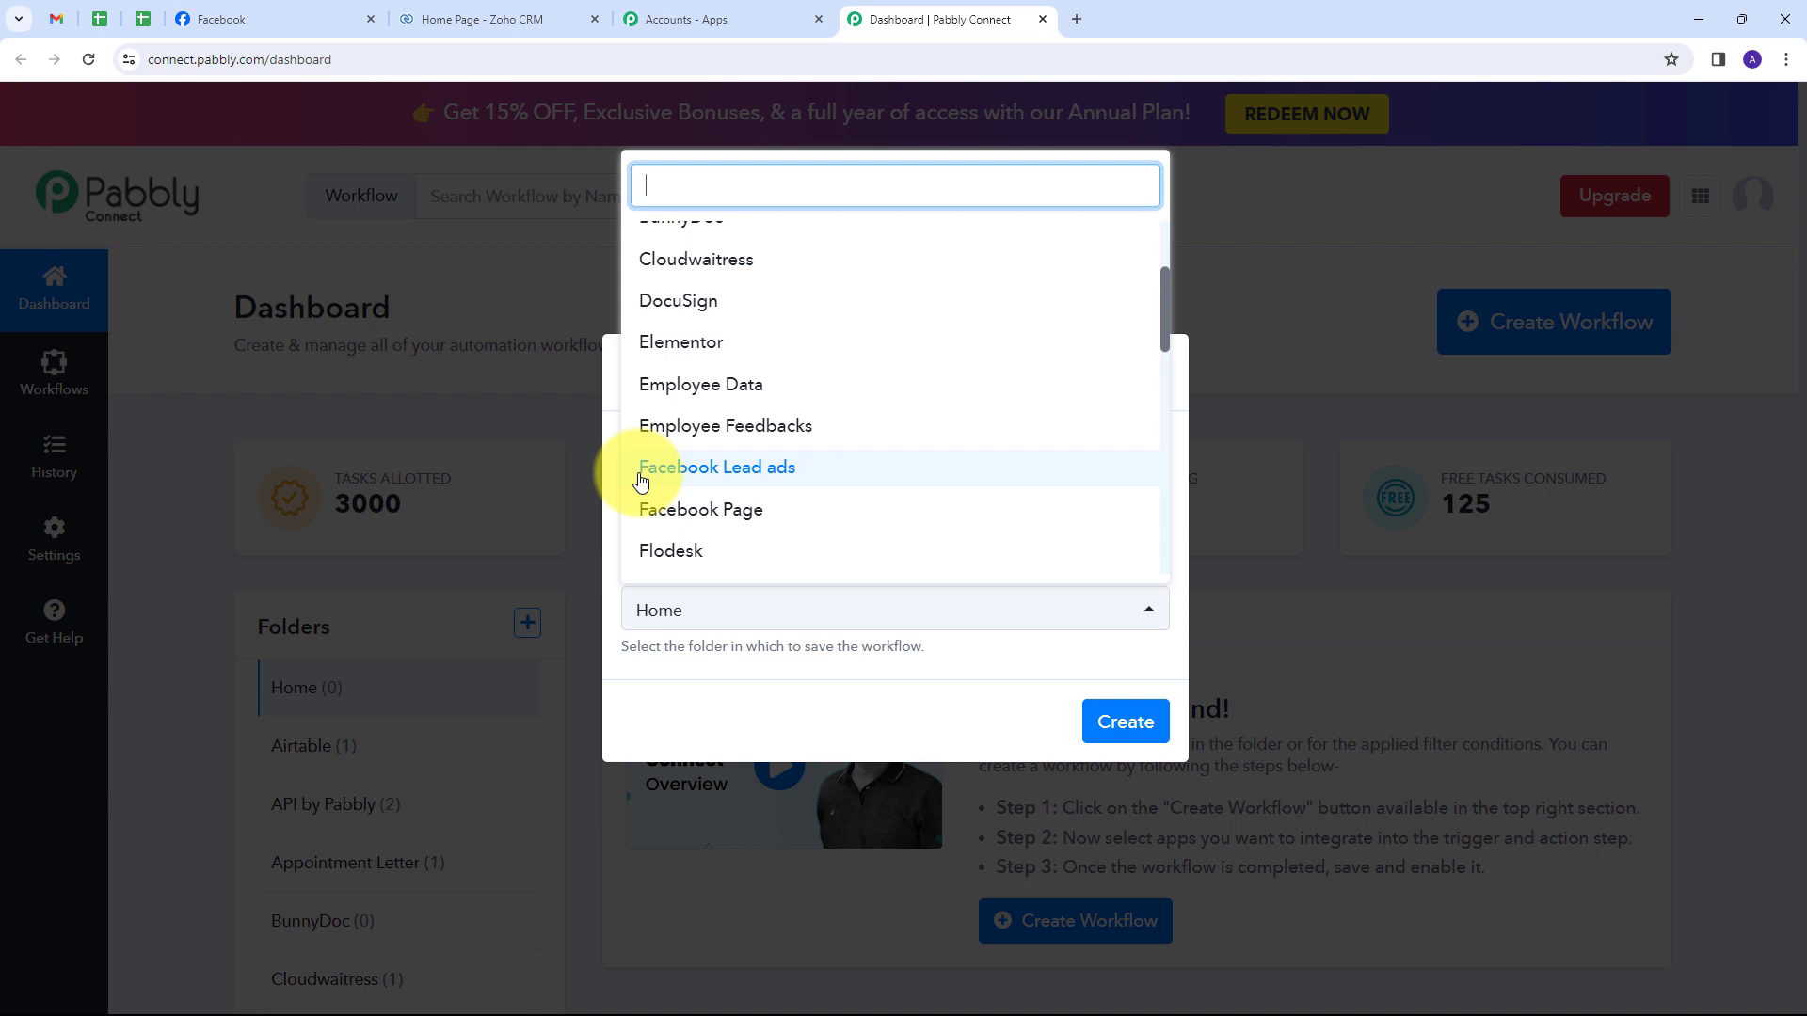
pyautogui.click(746, 478)
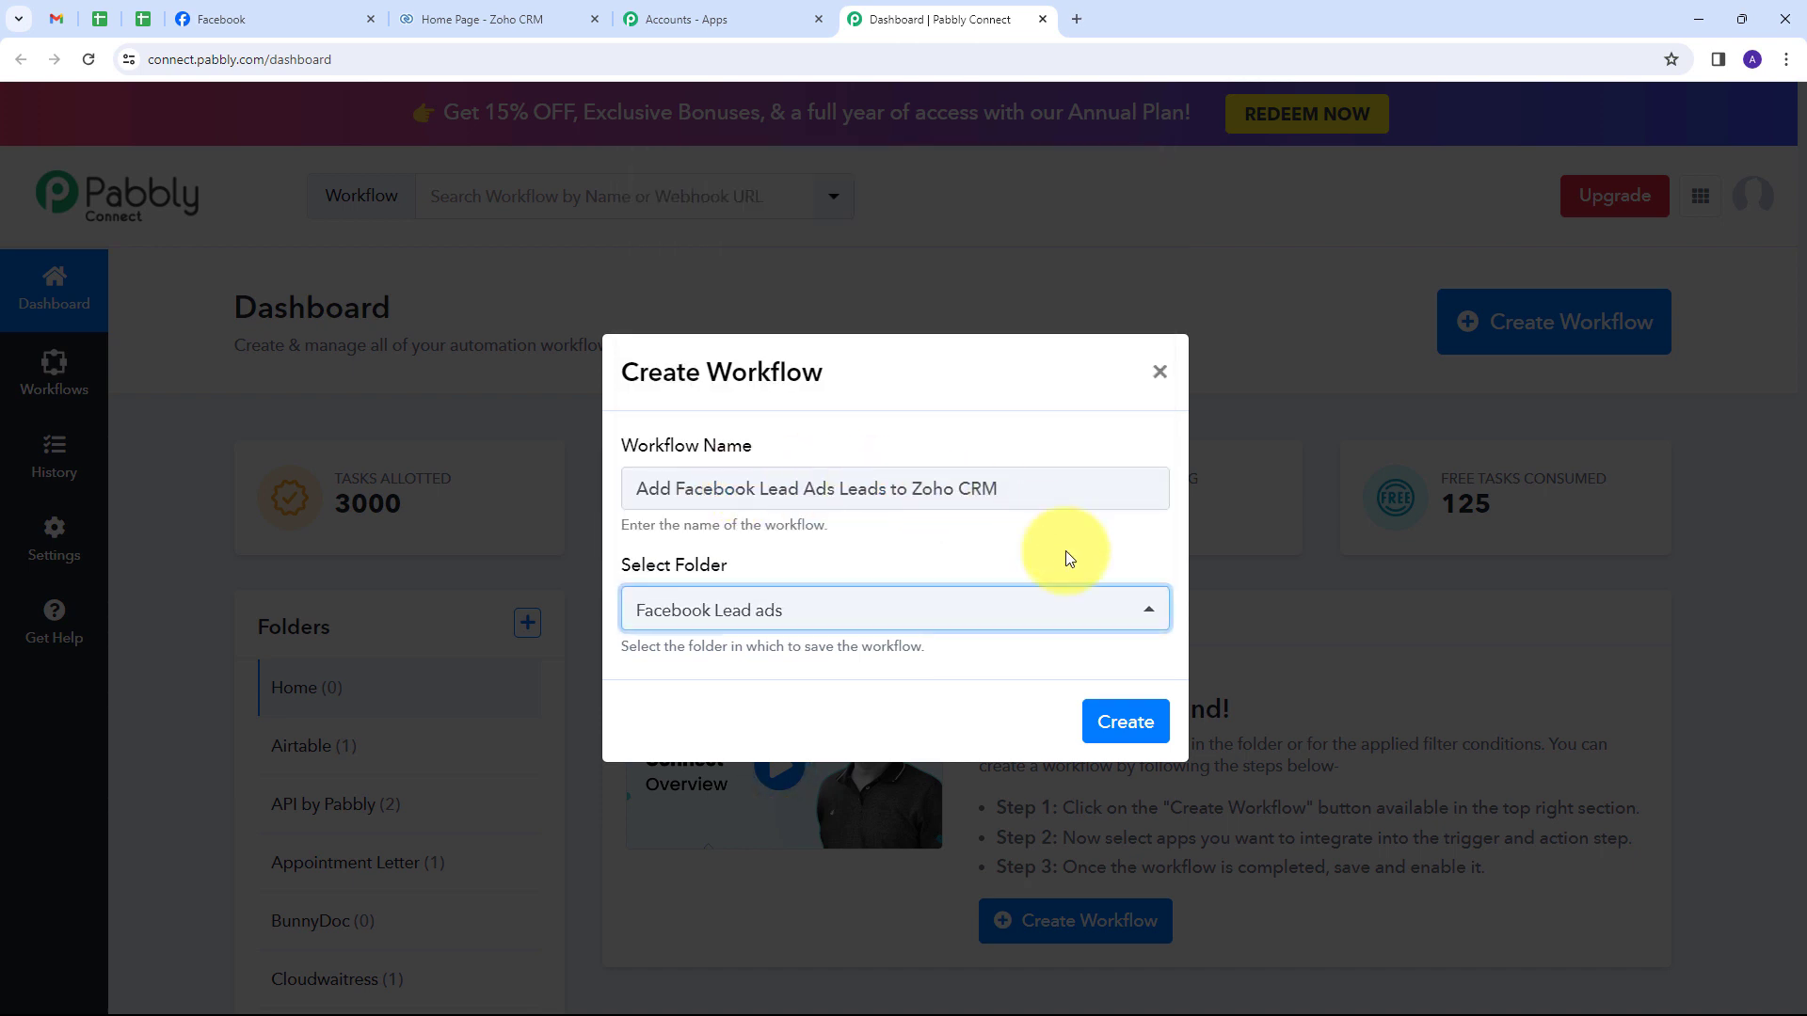
pyautogui.click(1092, 735)
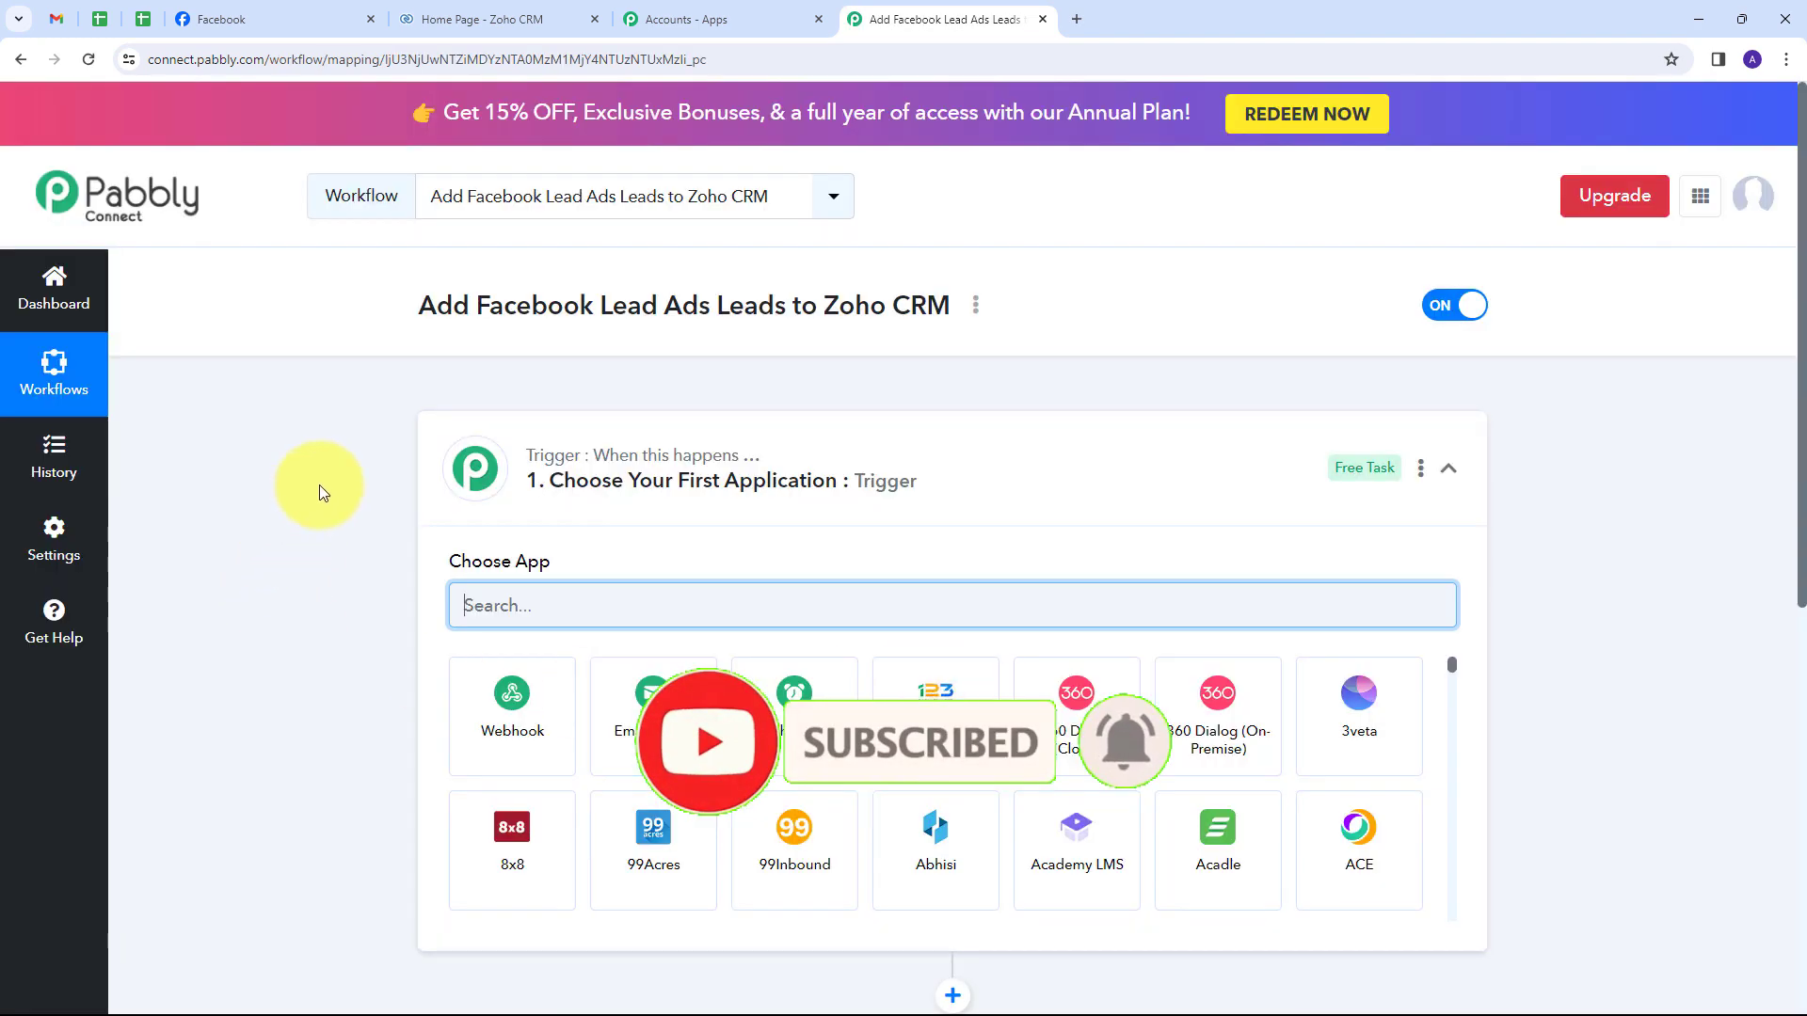
# Search 'Facebook' and choose Facebook Lead Ads as the trigger app.
pyautogui.scroll(-1, 319, 483)
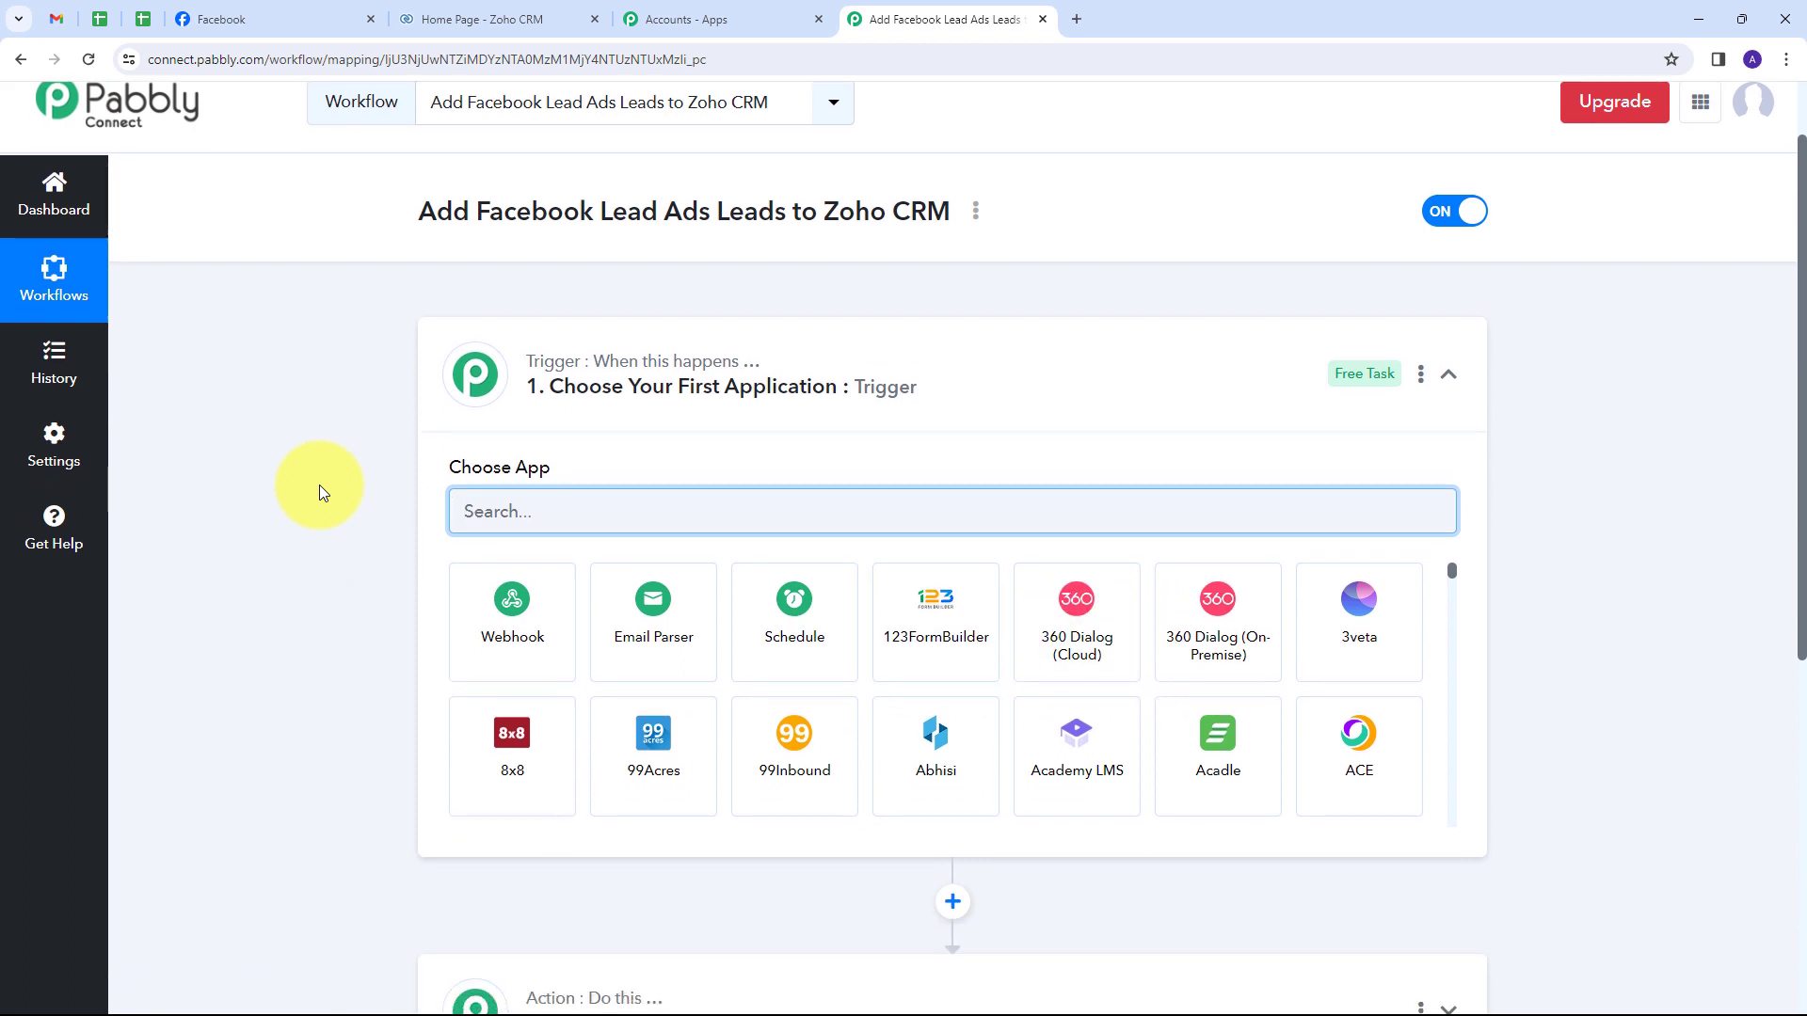
pyautogui.scroll(-1, 319, 484)
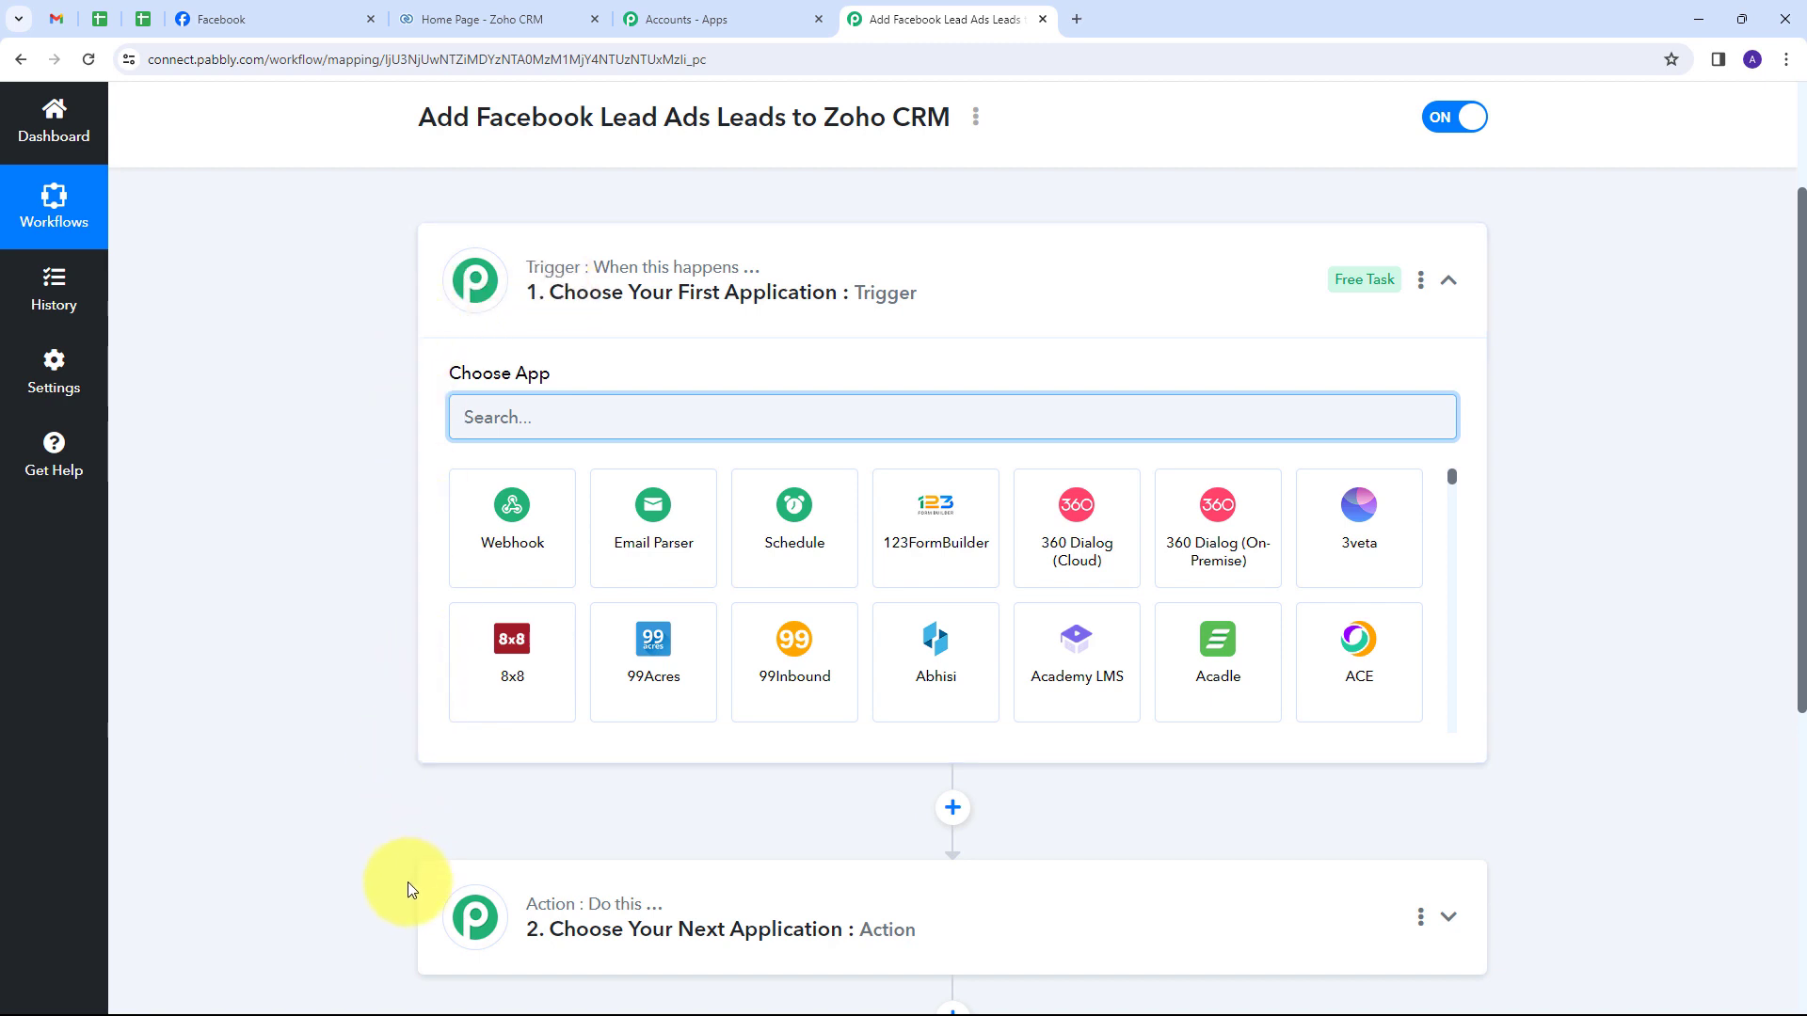
pyautogui.moveTo(559, 280)
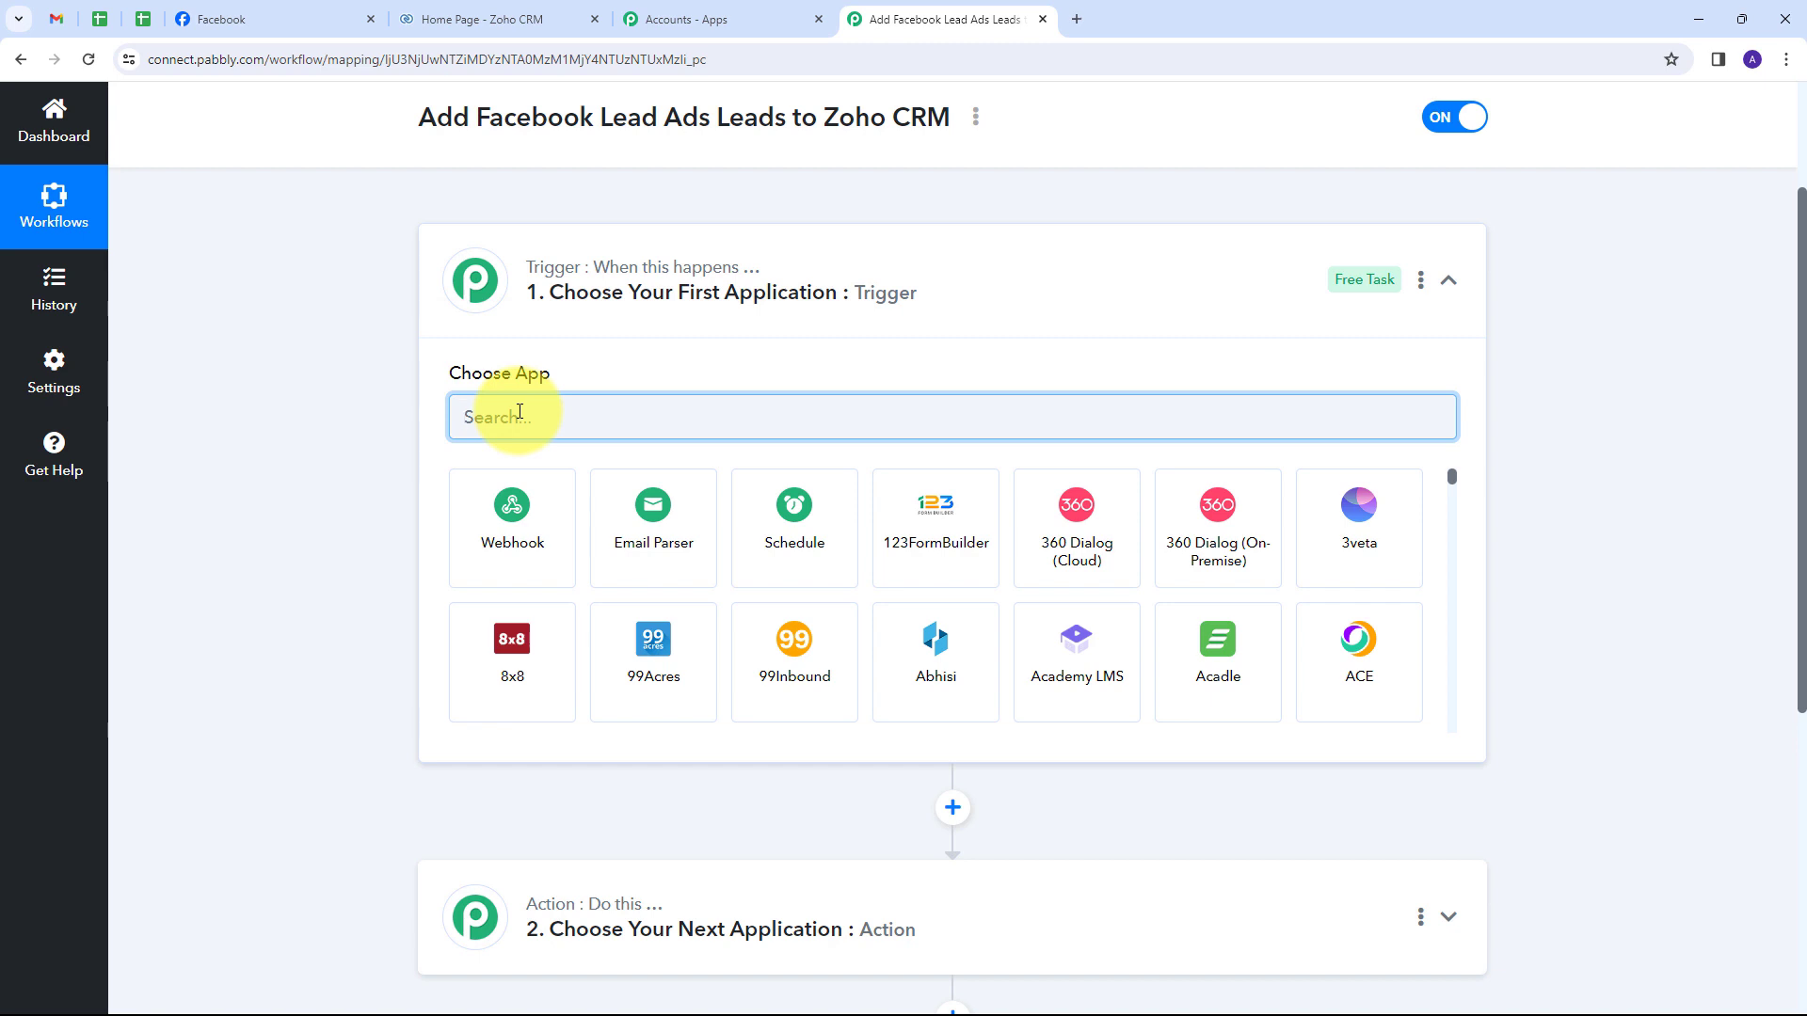
pyautogui.write('Facebook')
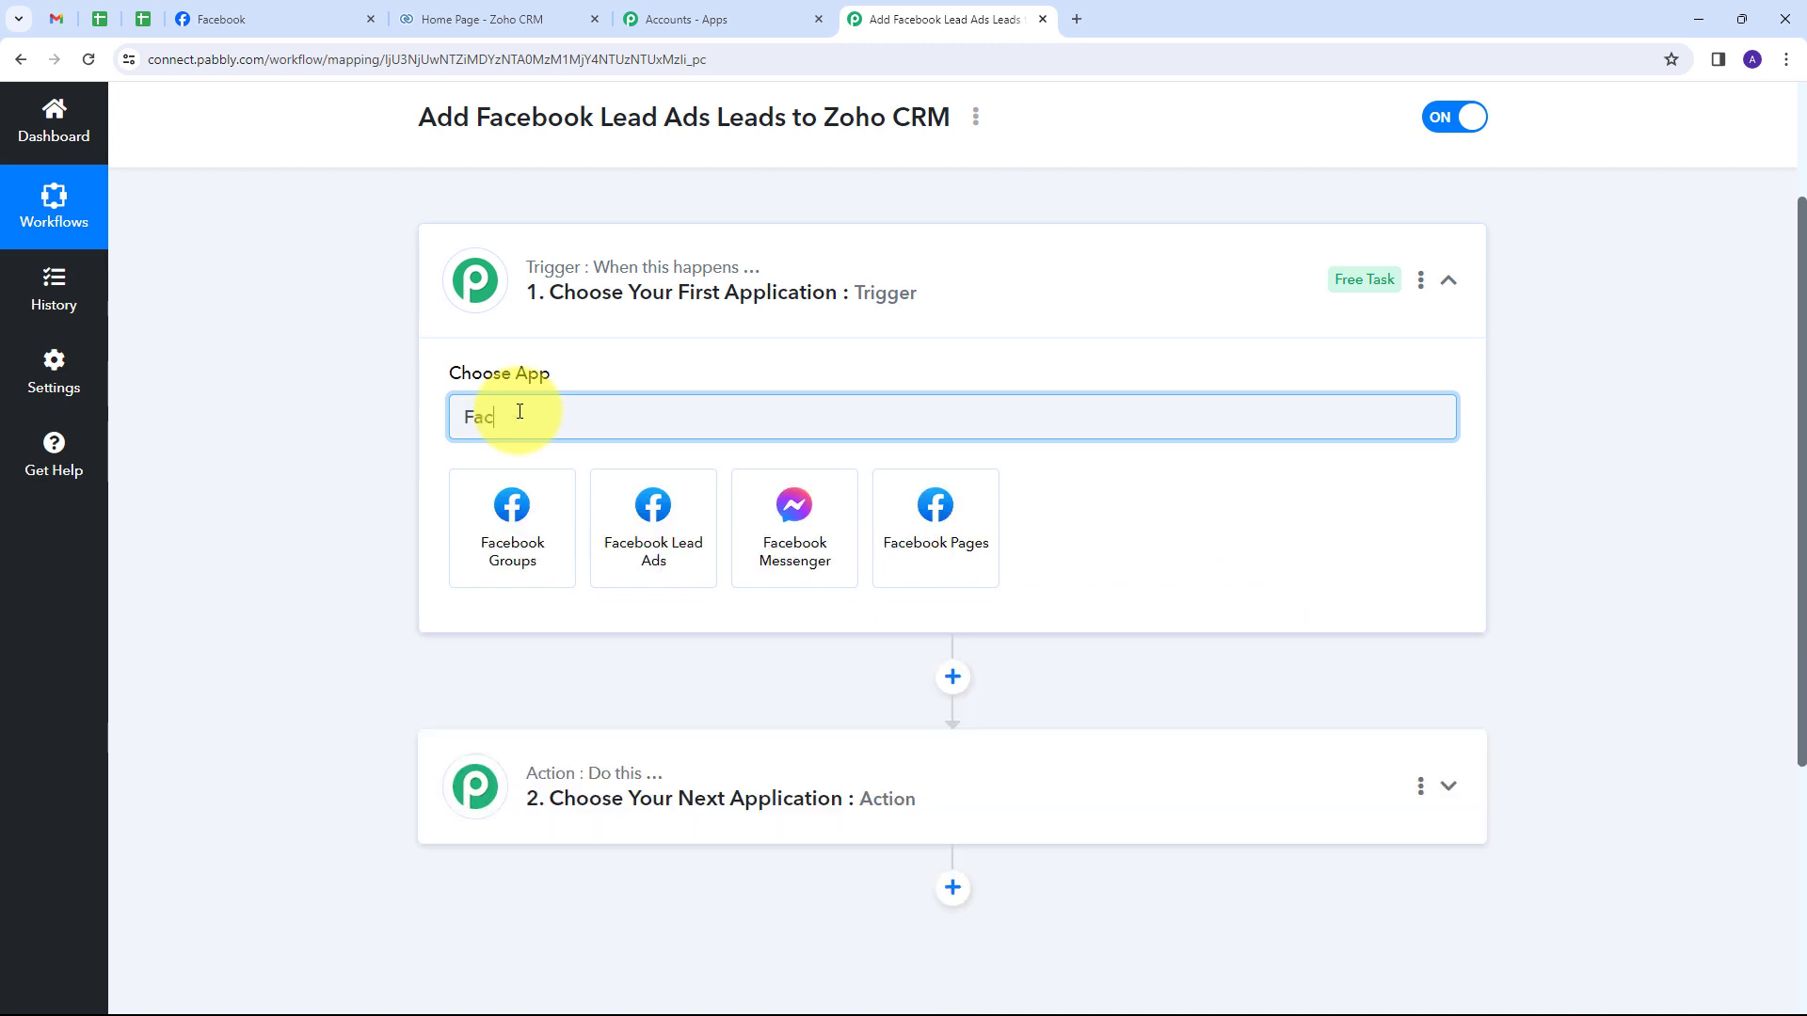
pyautogui.click(662, 524)
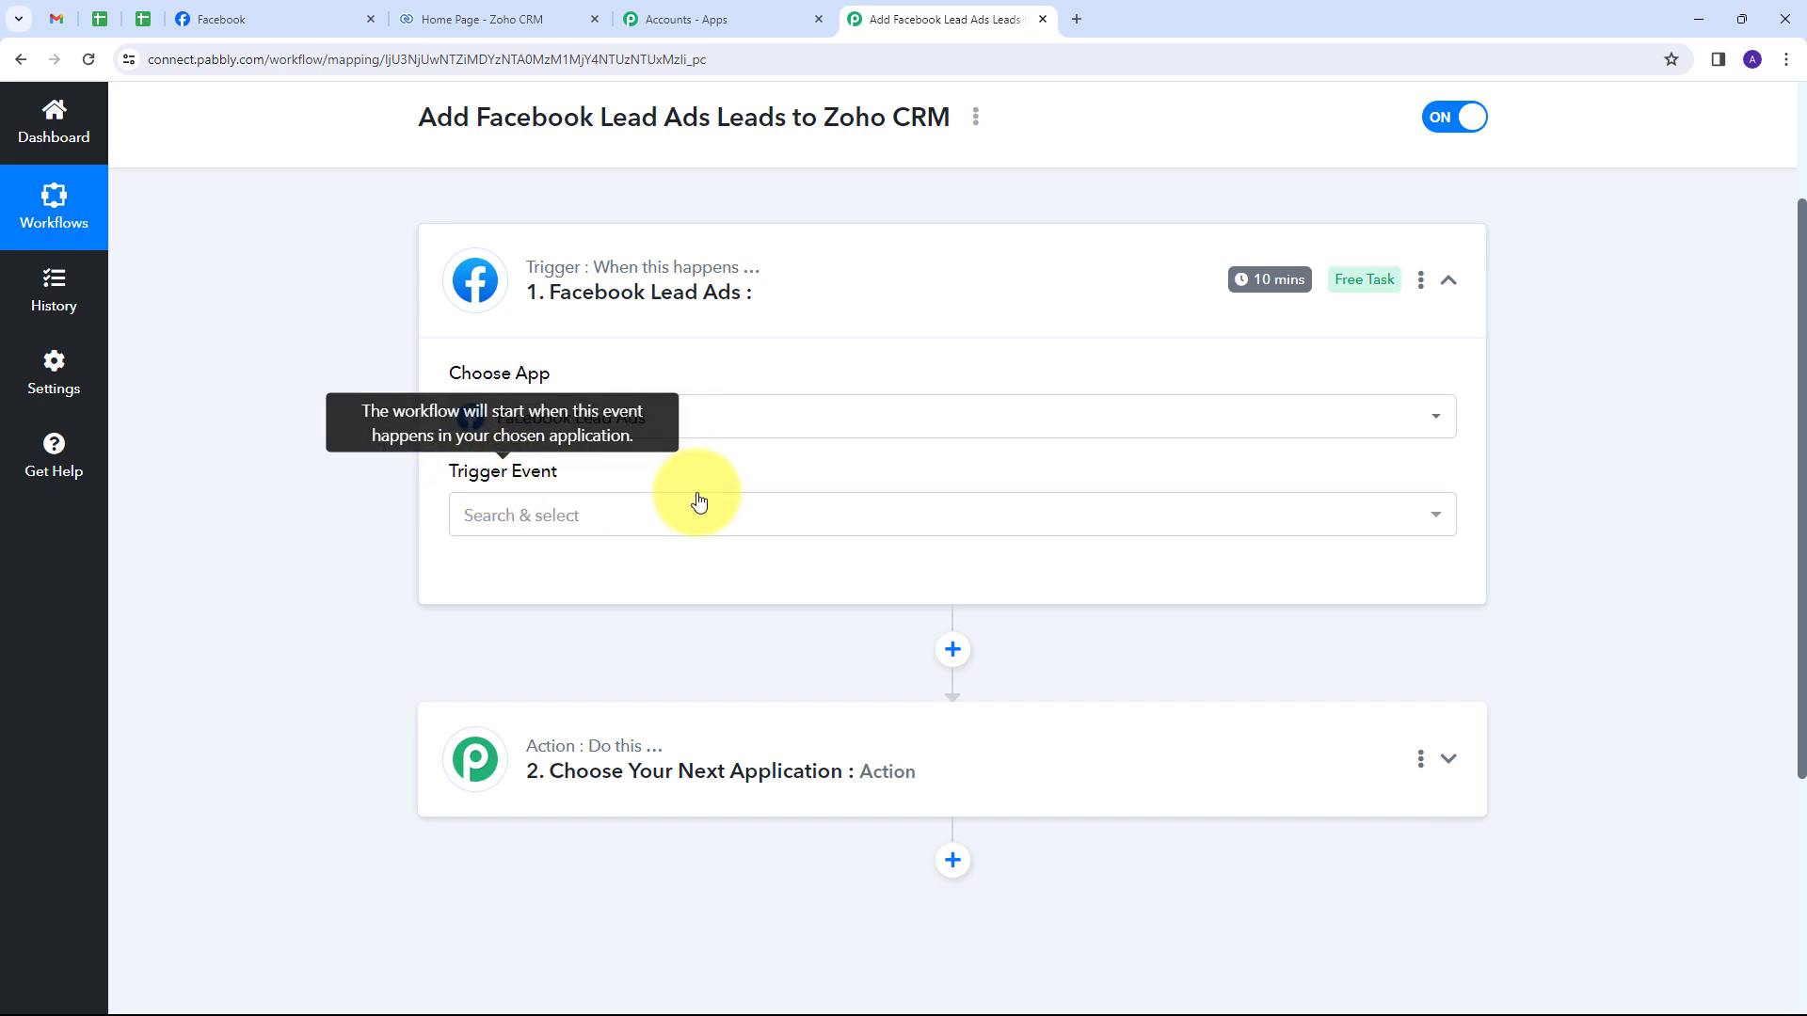
# Set the trigger event to New Lead (Instant) and start connecting the account.
pyautogui.click(831, 516)
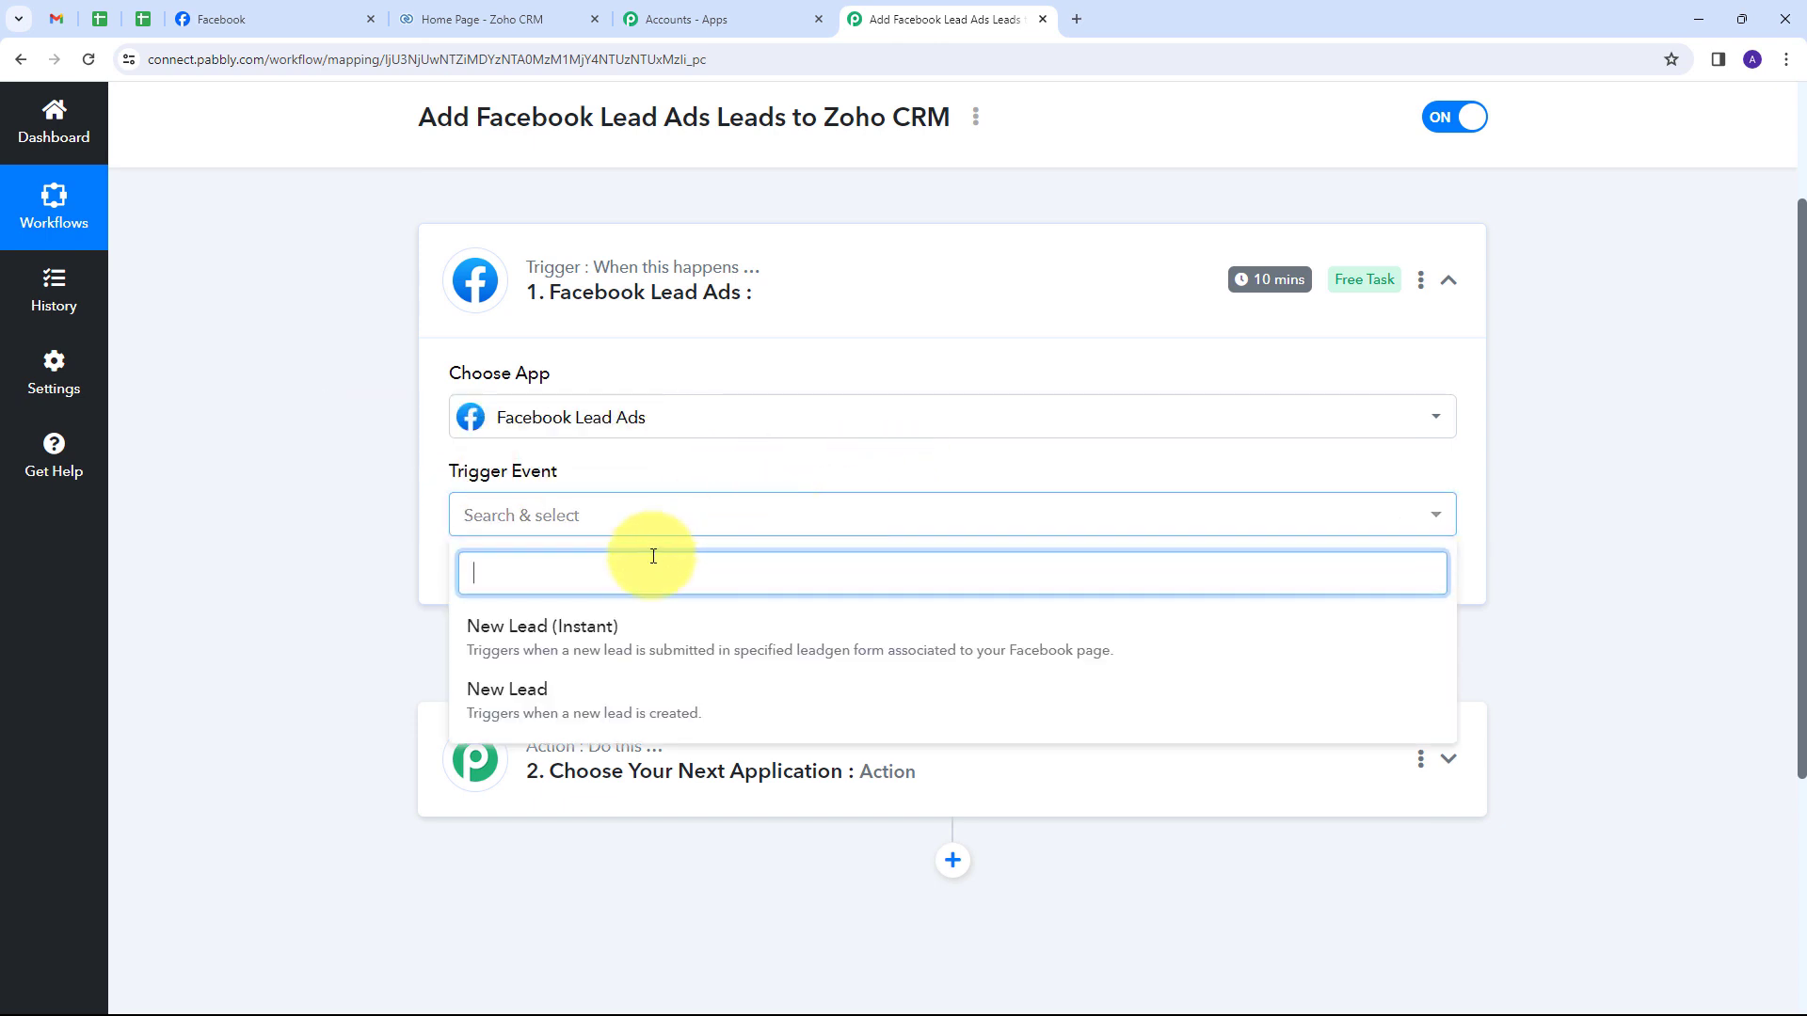
pyautogui.click(579, 640)
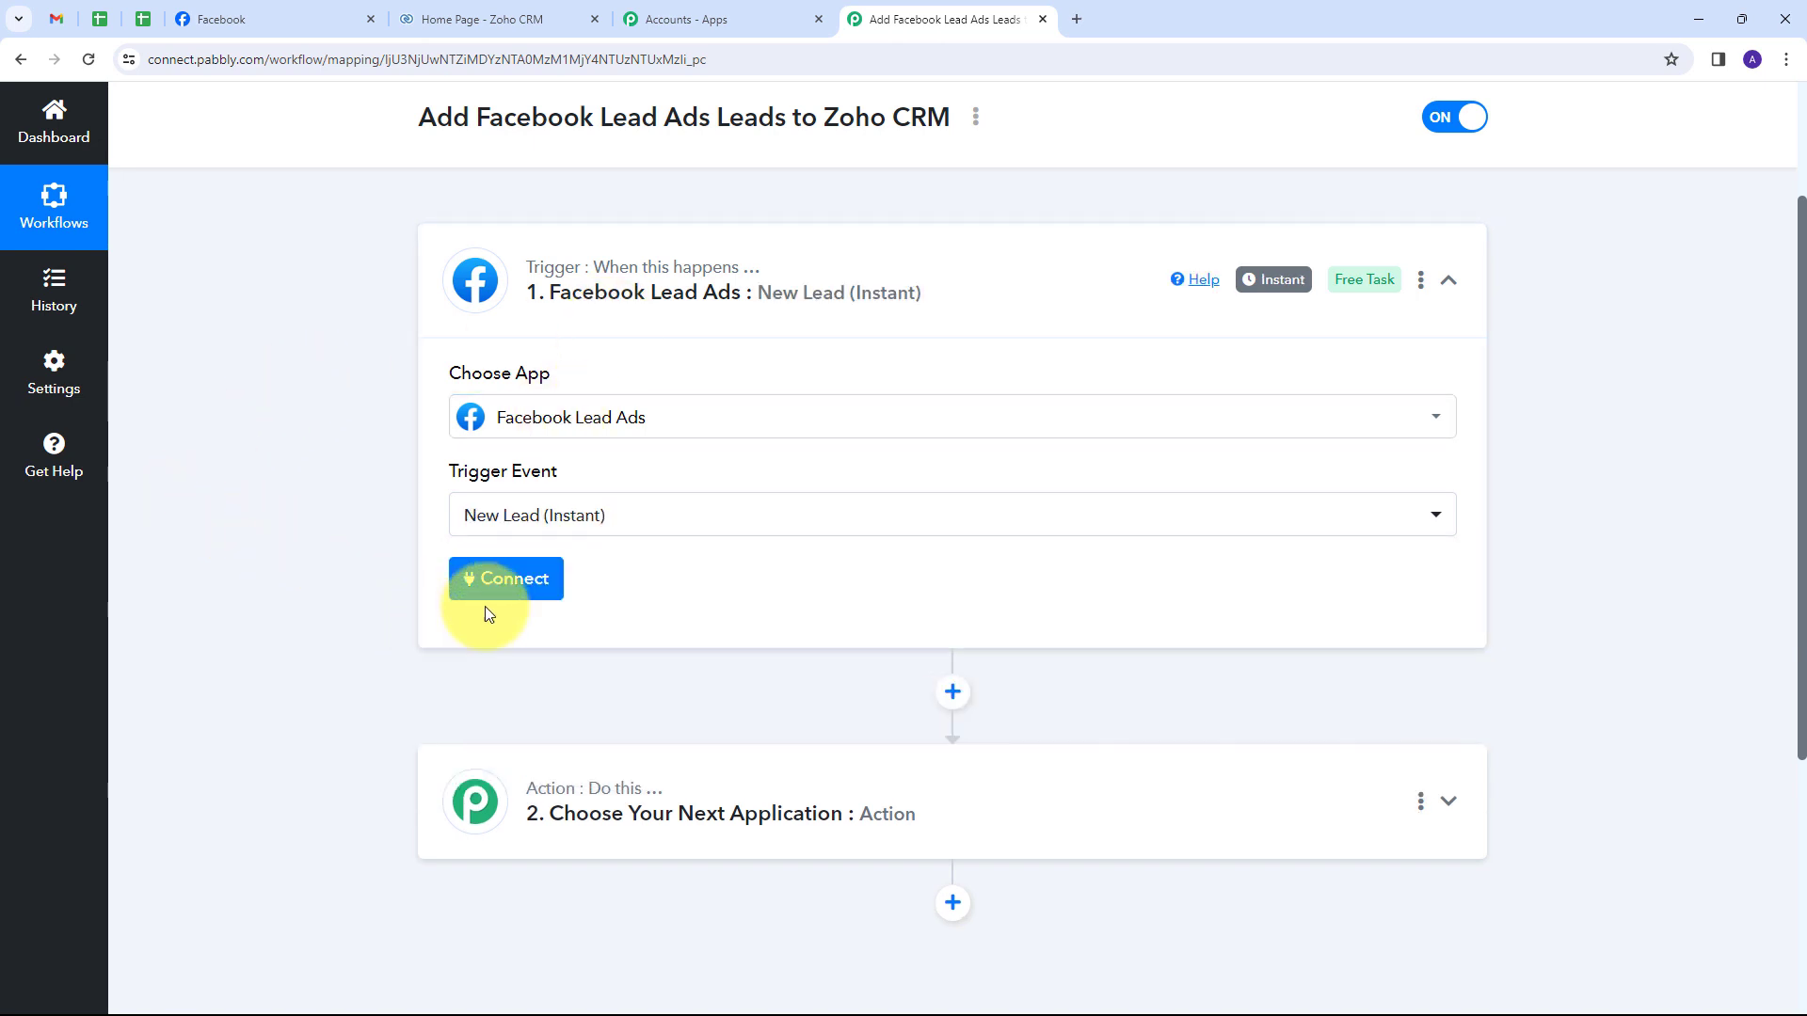
pyautogui.click(513, 585)
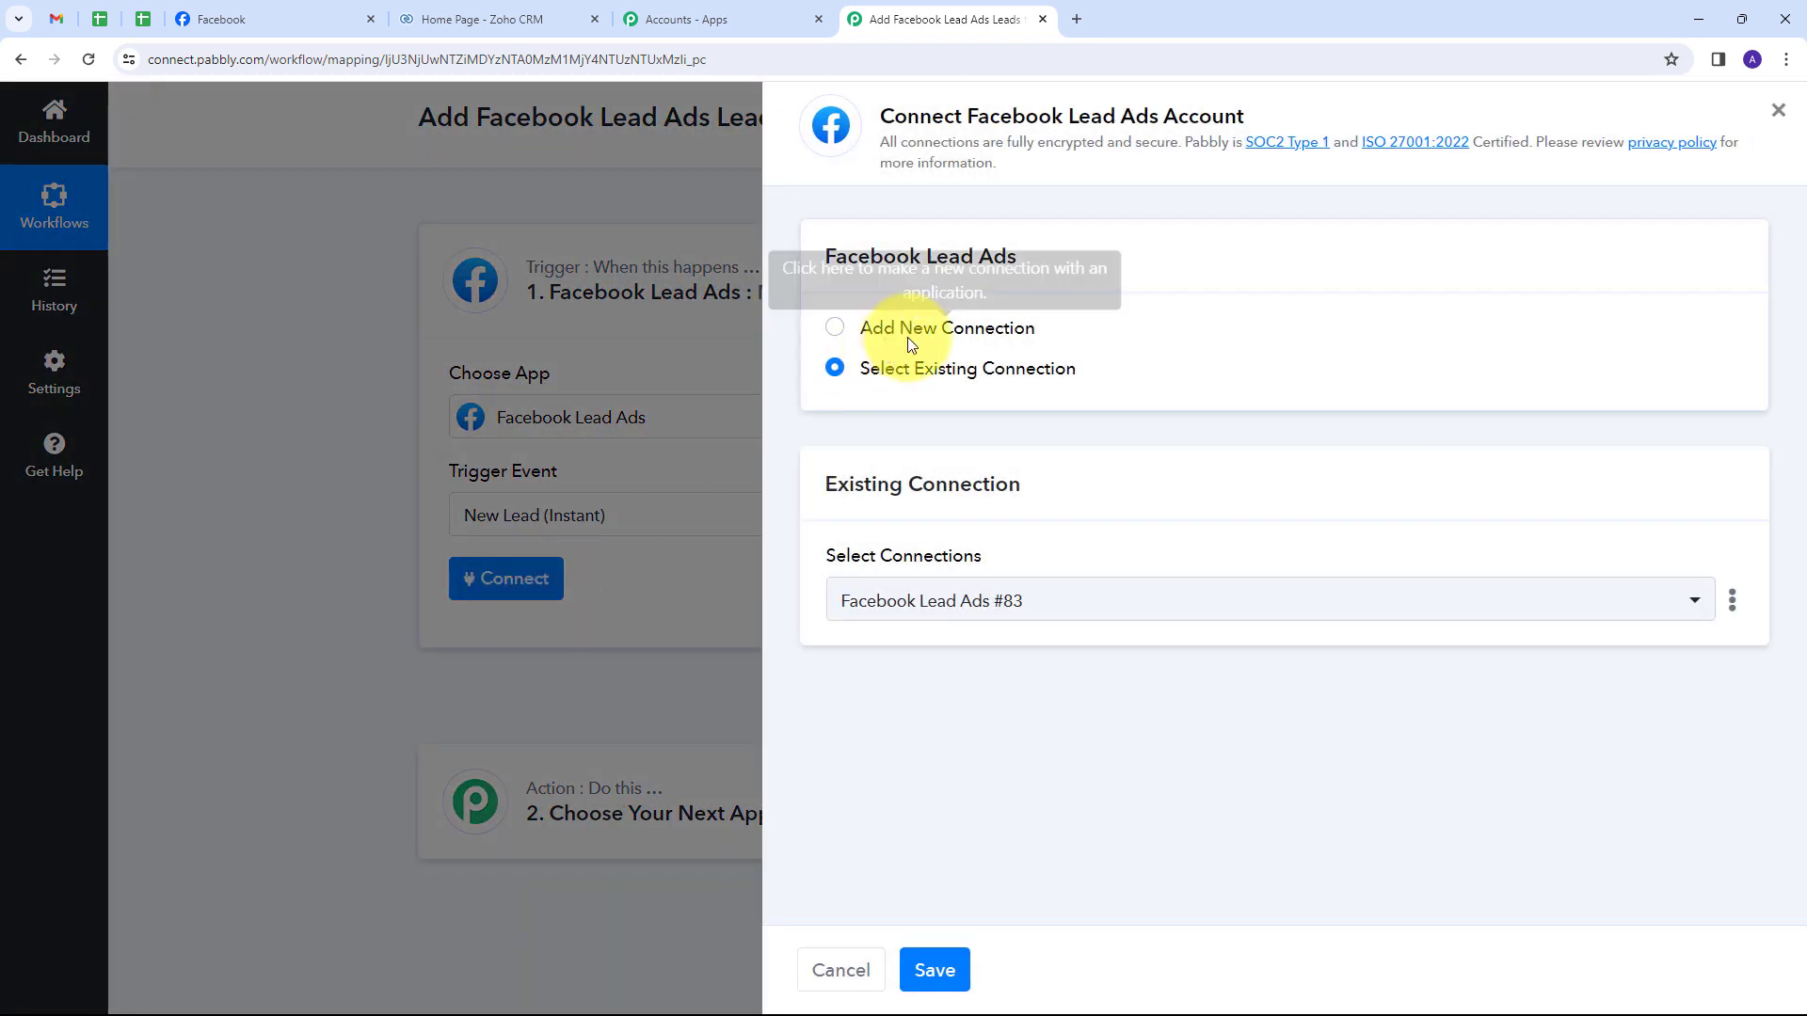
# Add a new Facebook Lead Ads connection and authorize the Facebook account.
pyautogui.click(910, 336)
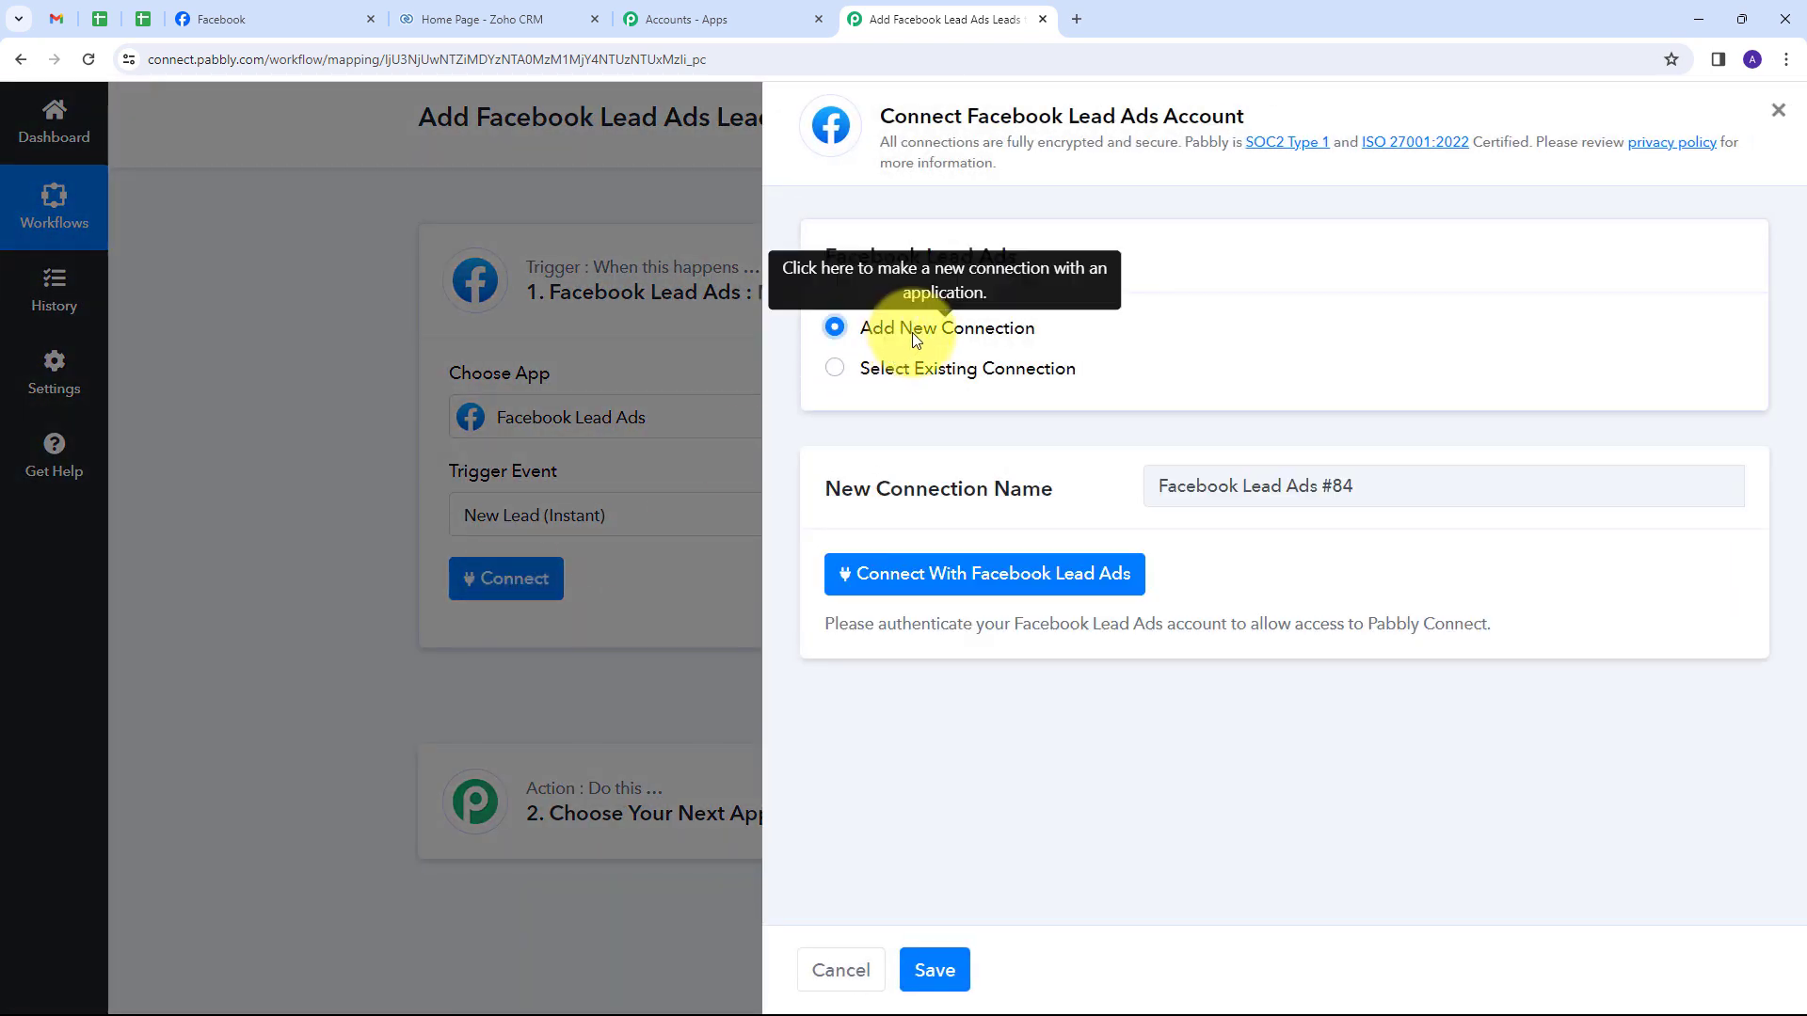
pyautogui.click(903, 581)
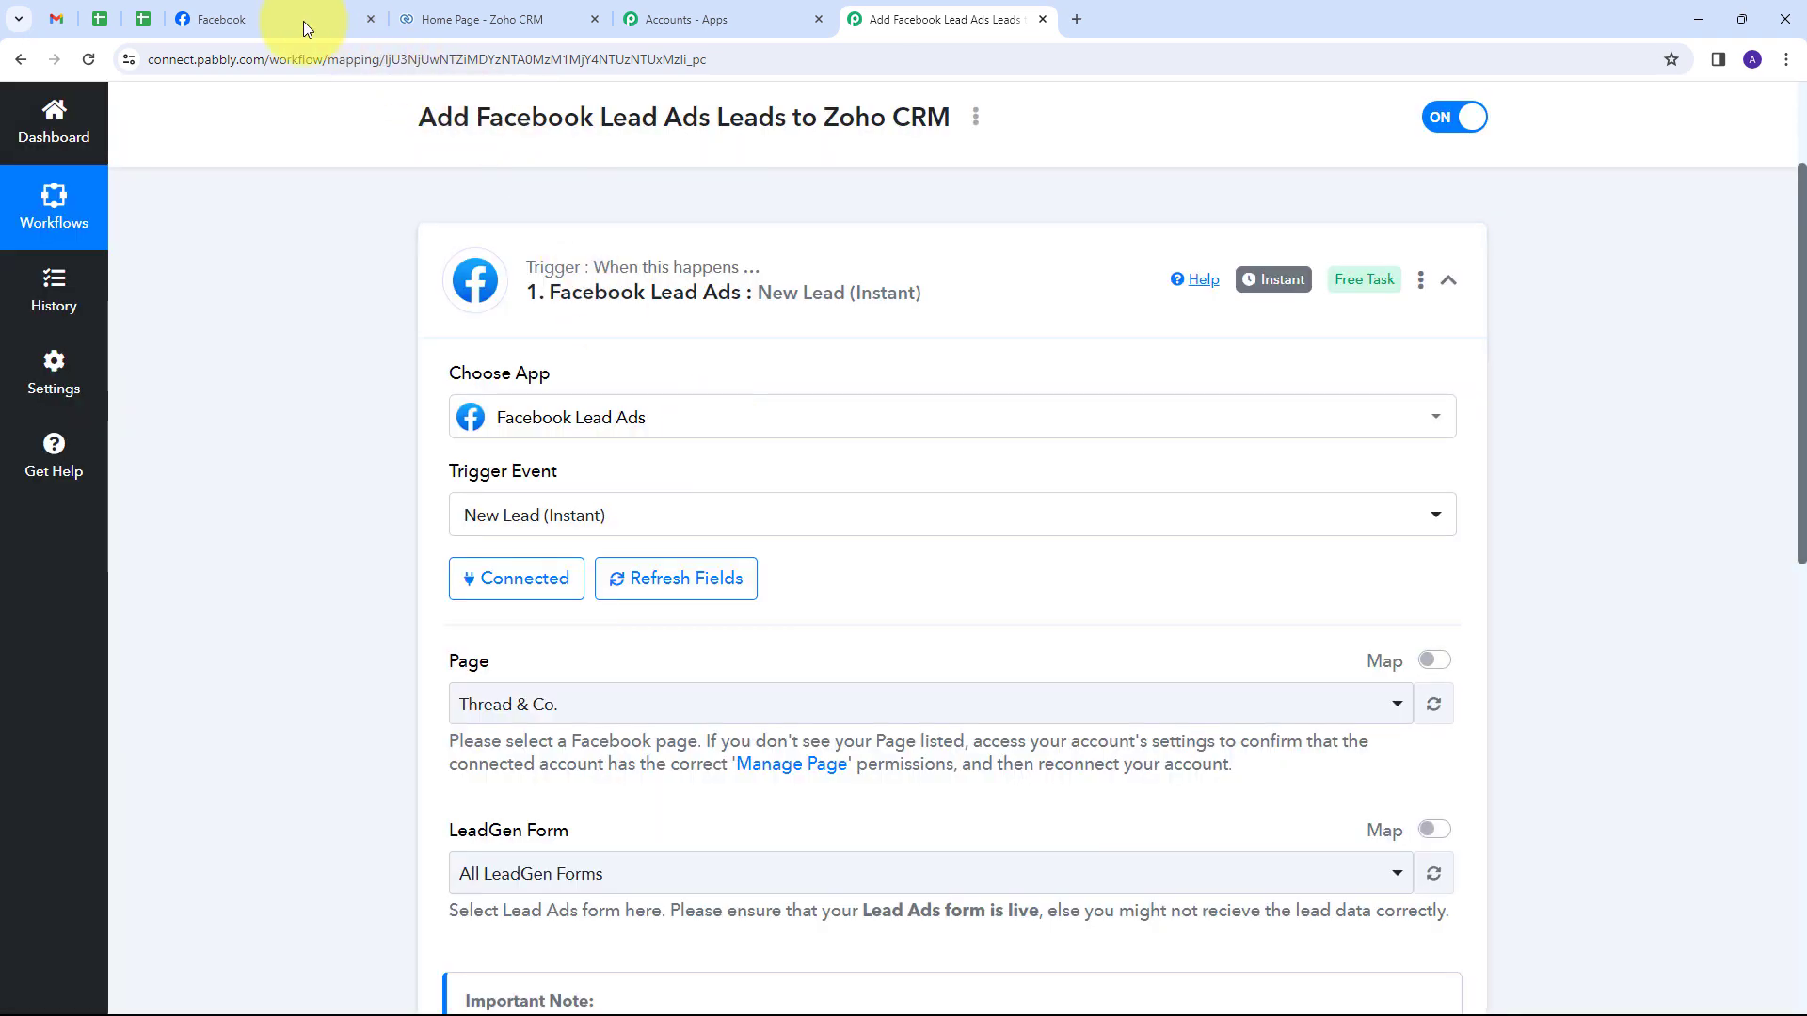
pyautogui.click(268, 17)
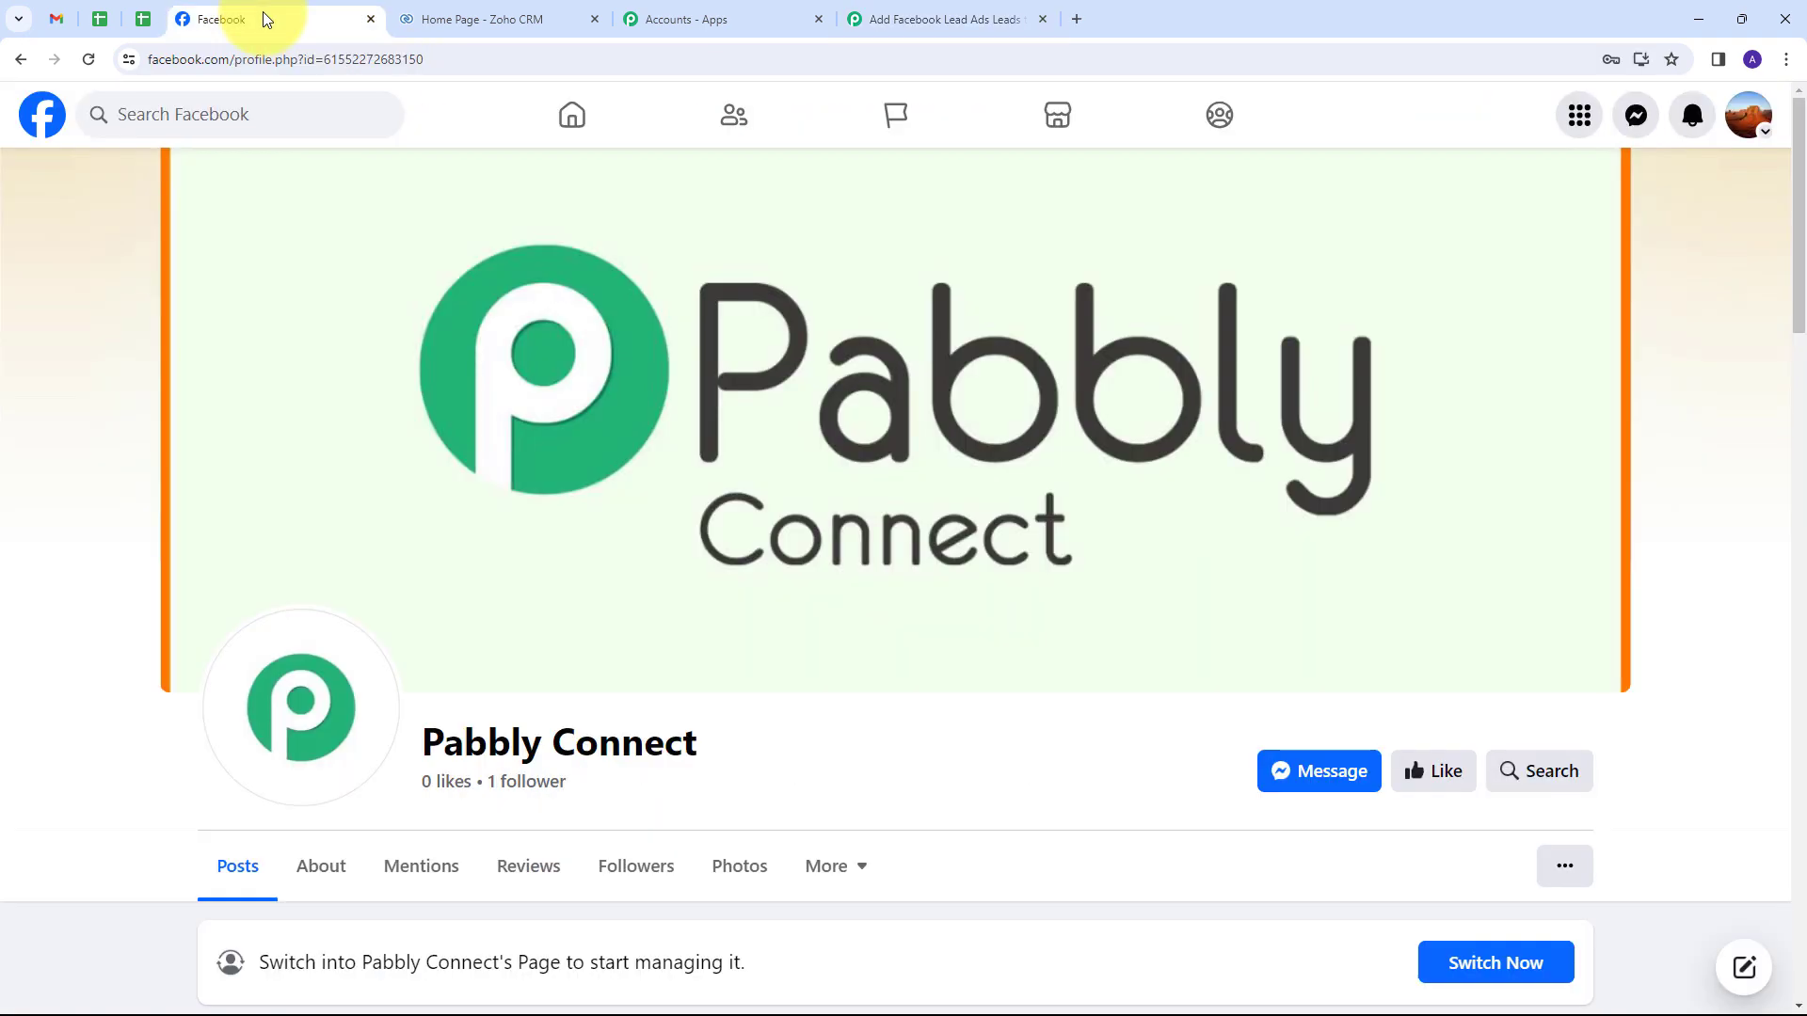
pyautogui.click(931, 19)
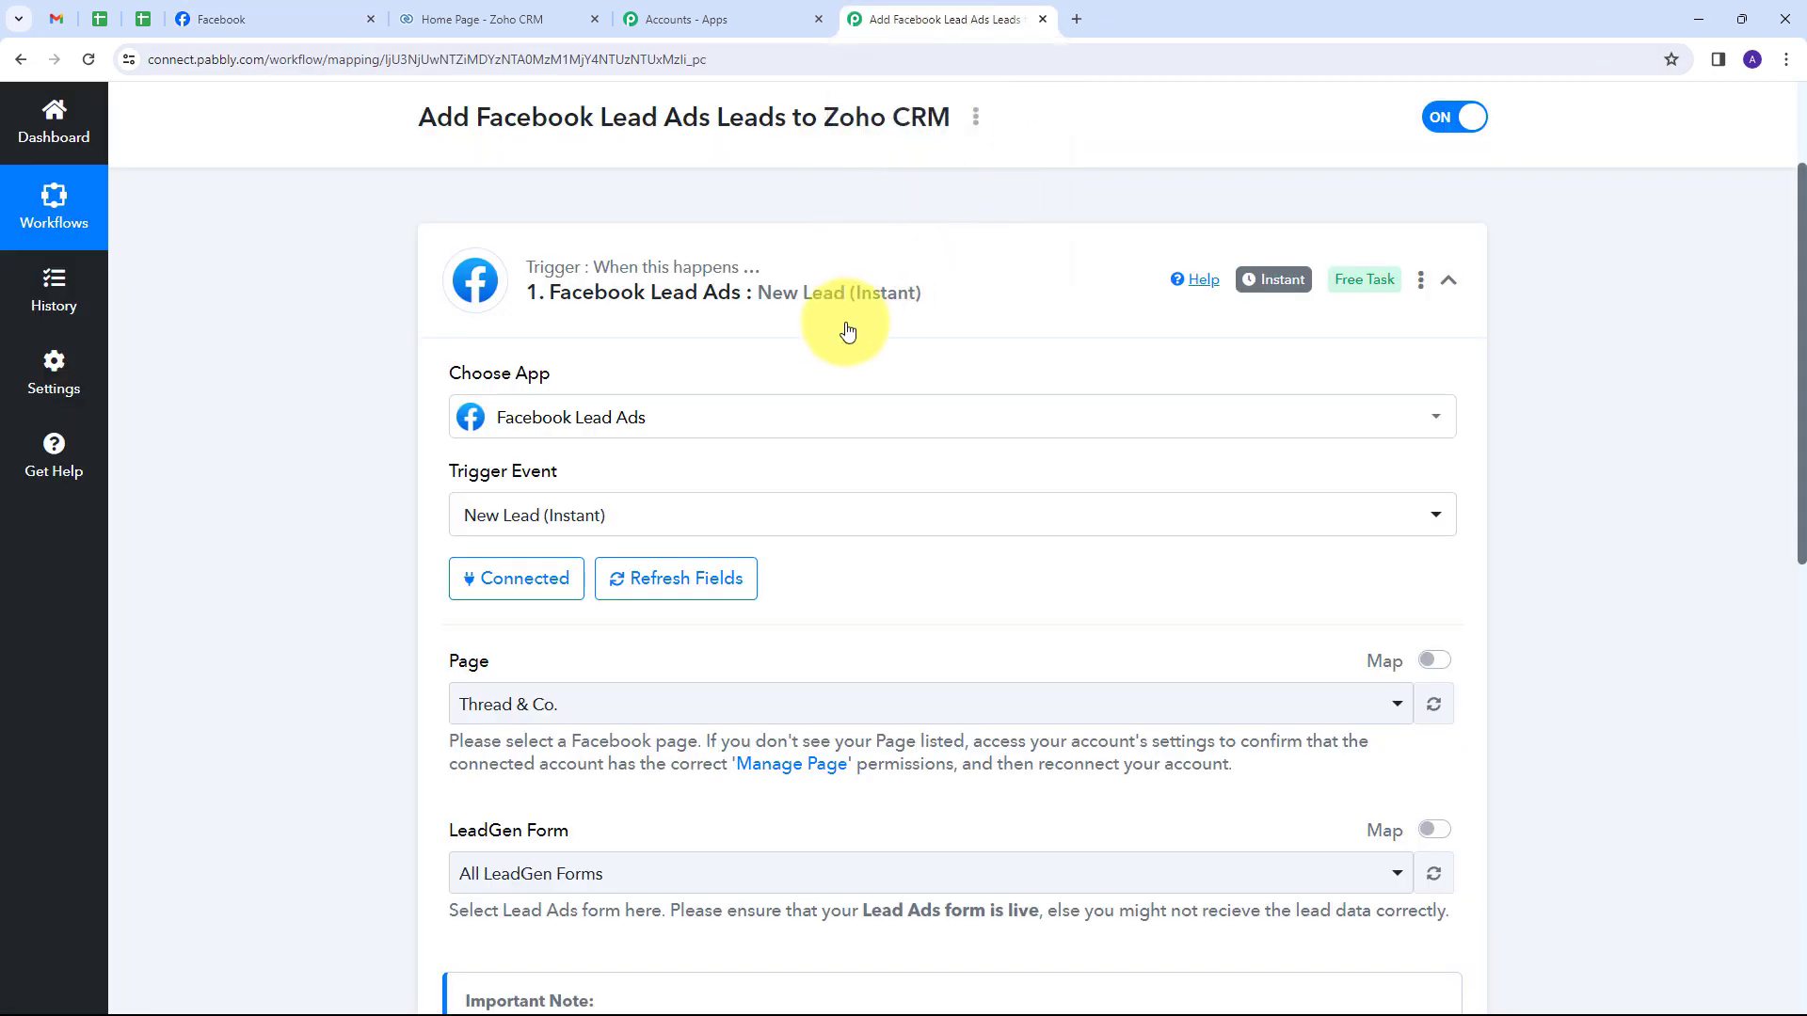
pyautogui.scroll(-2, 506, 511)
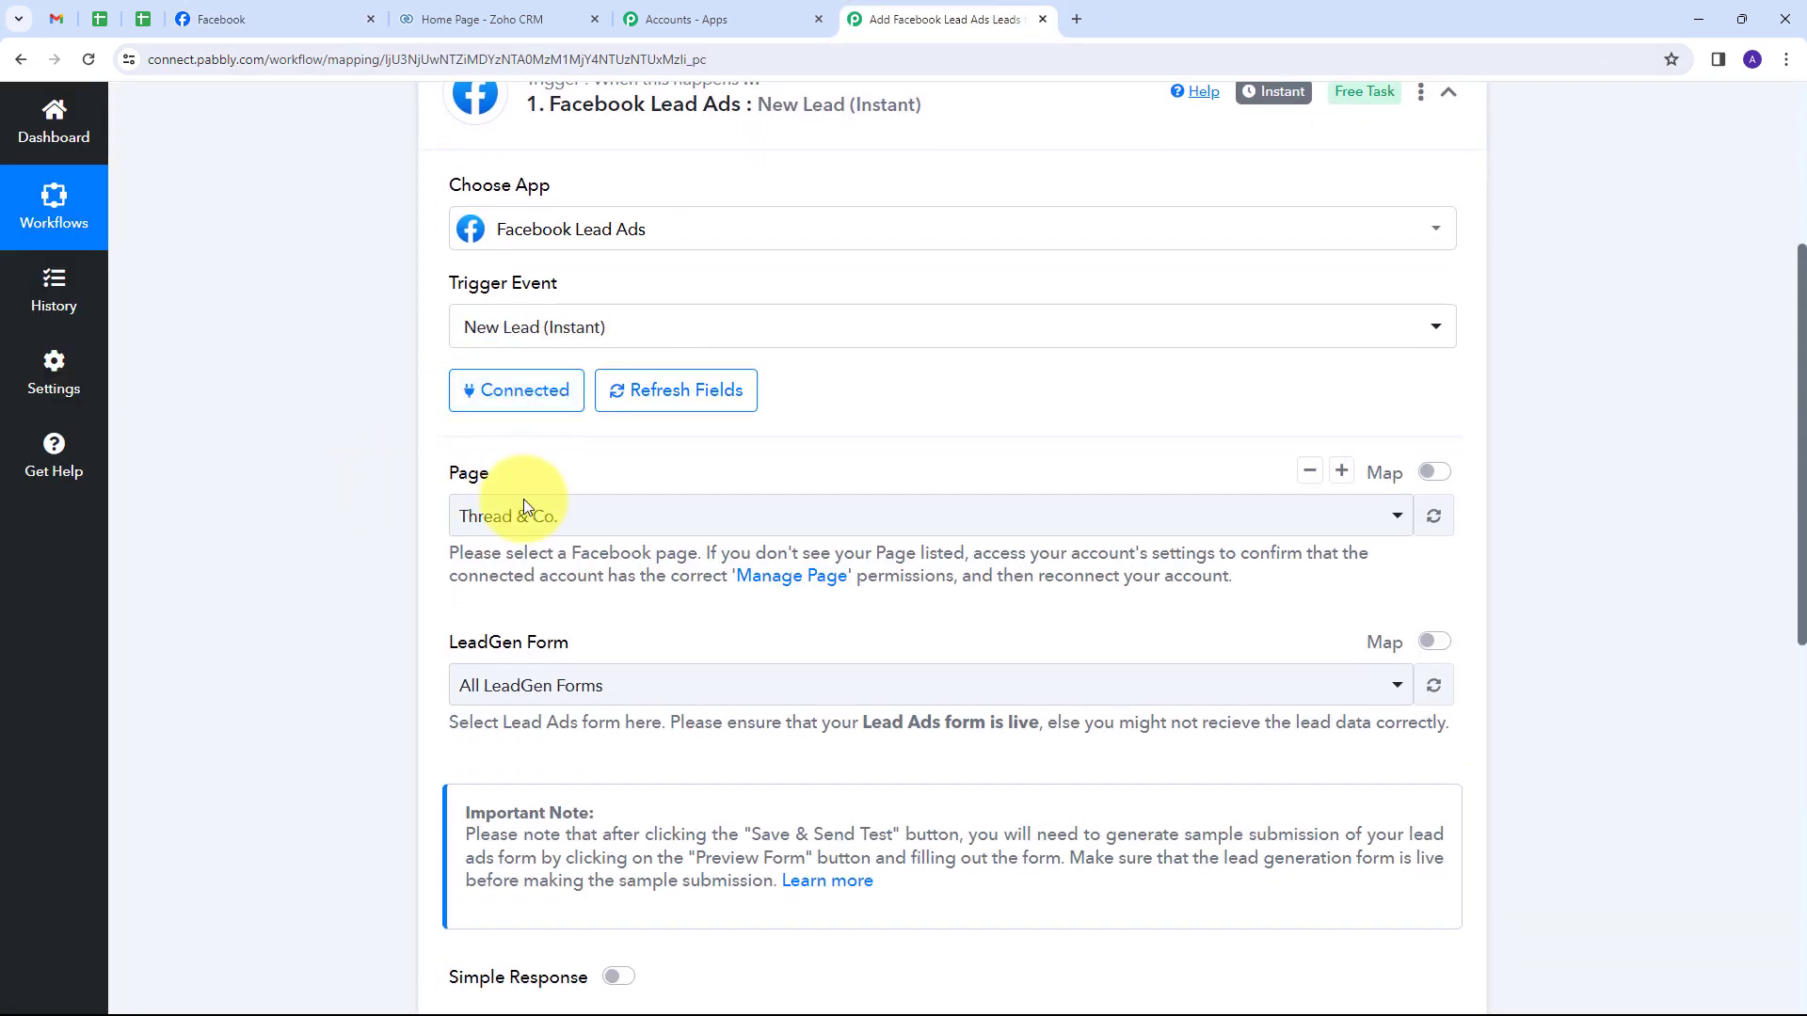
pyautogui.scroll(-1, 407, 539)
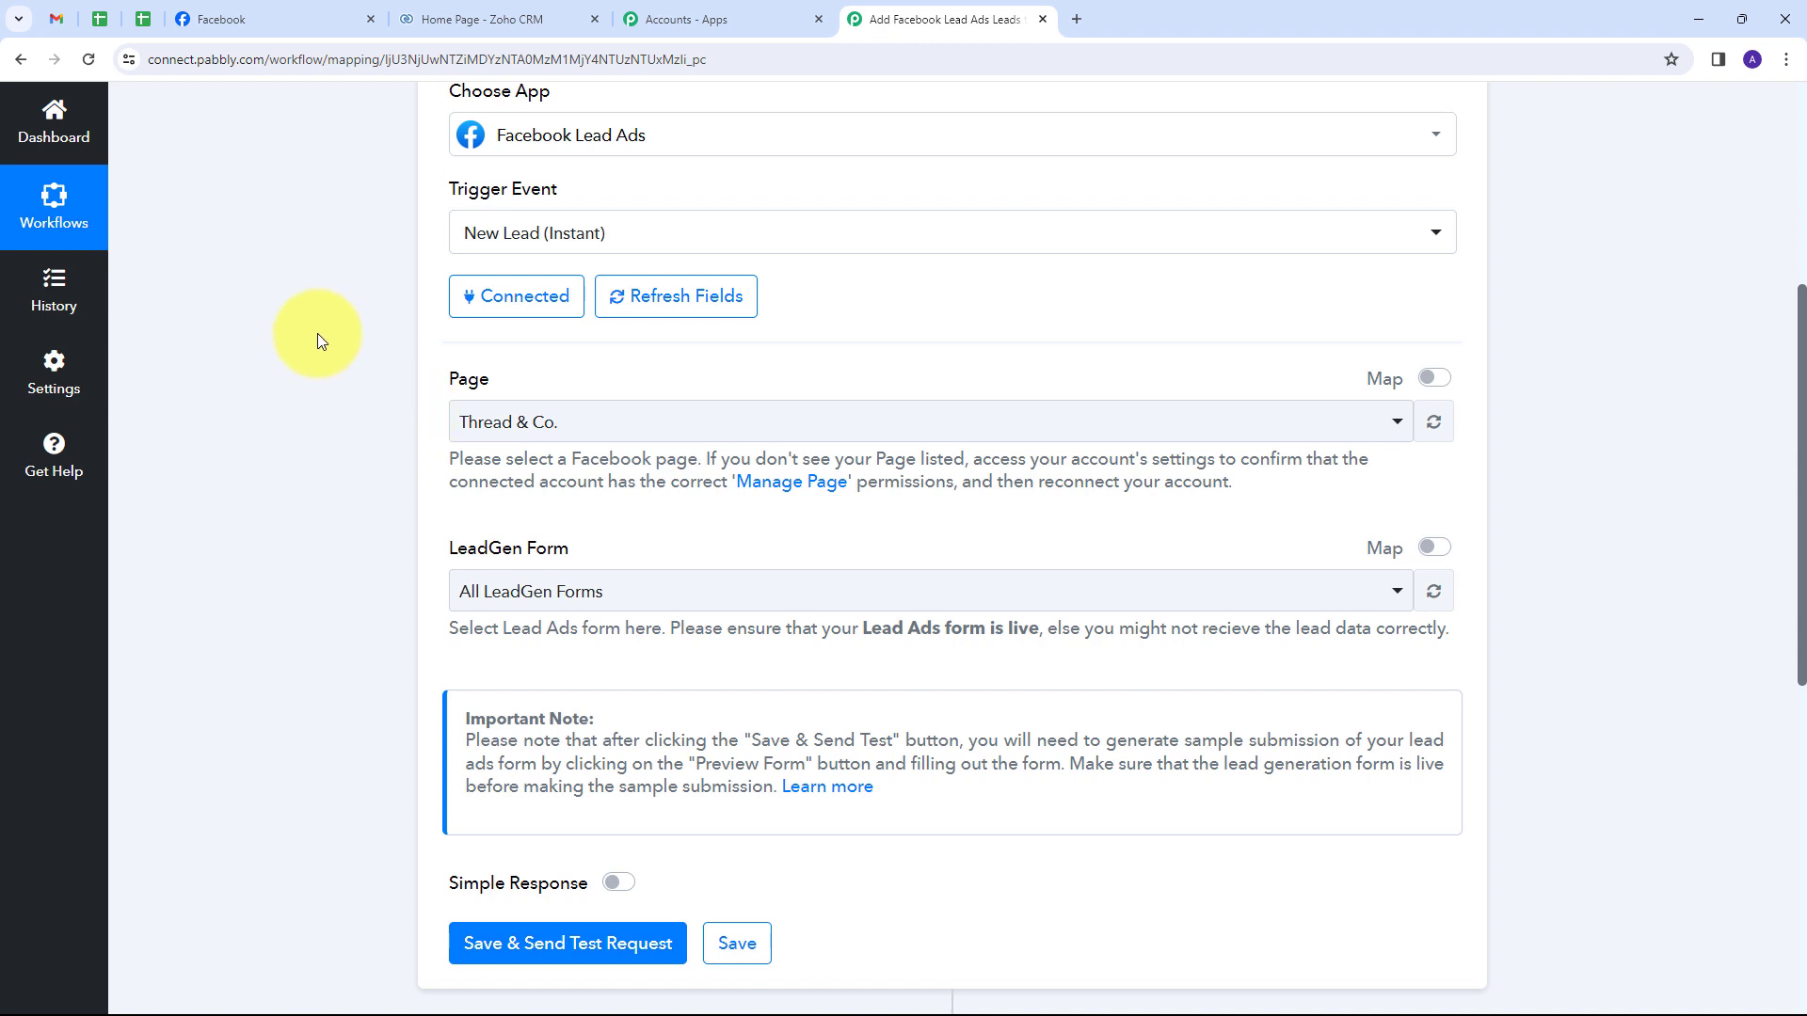
pyautogui.click(246, 21)
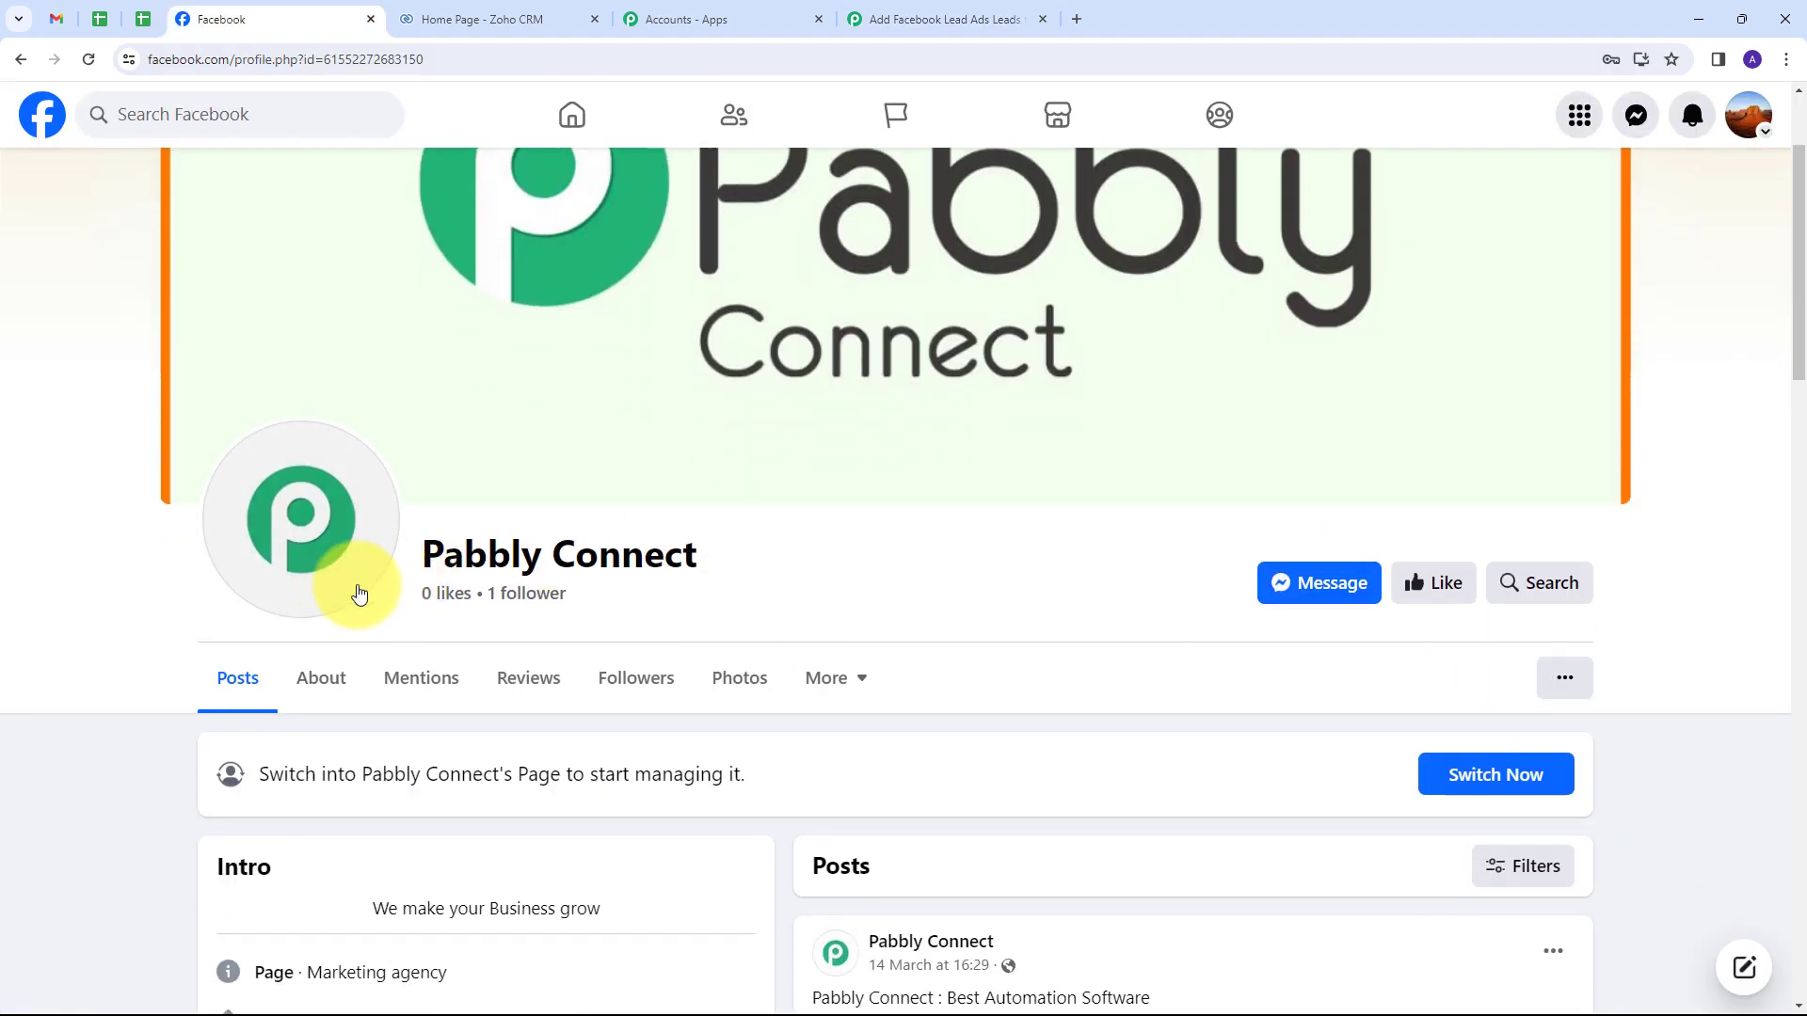
pyautogui.moveTo(734, 544); pyautogui.dragTo(392, 556)
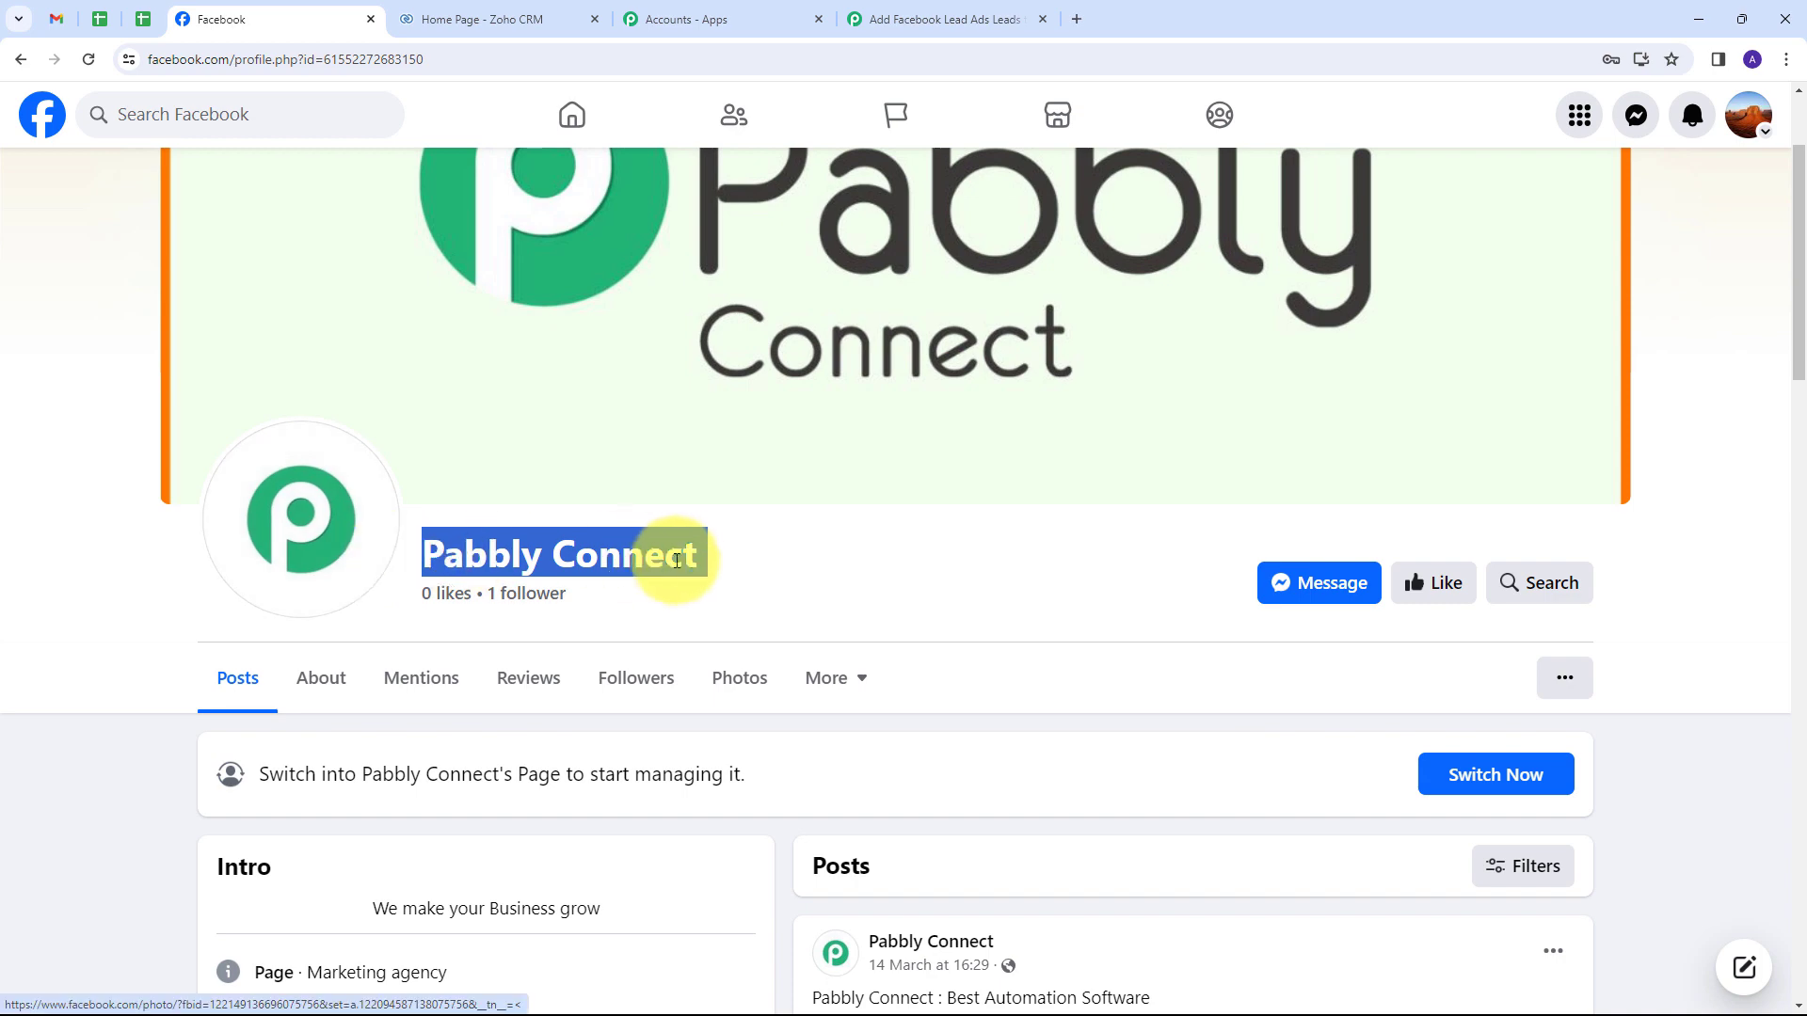
pyautogui.click(965, 19)
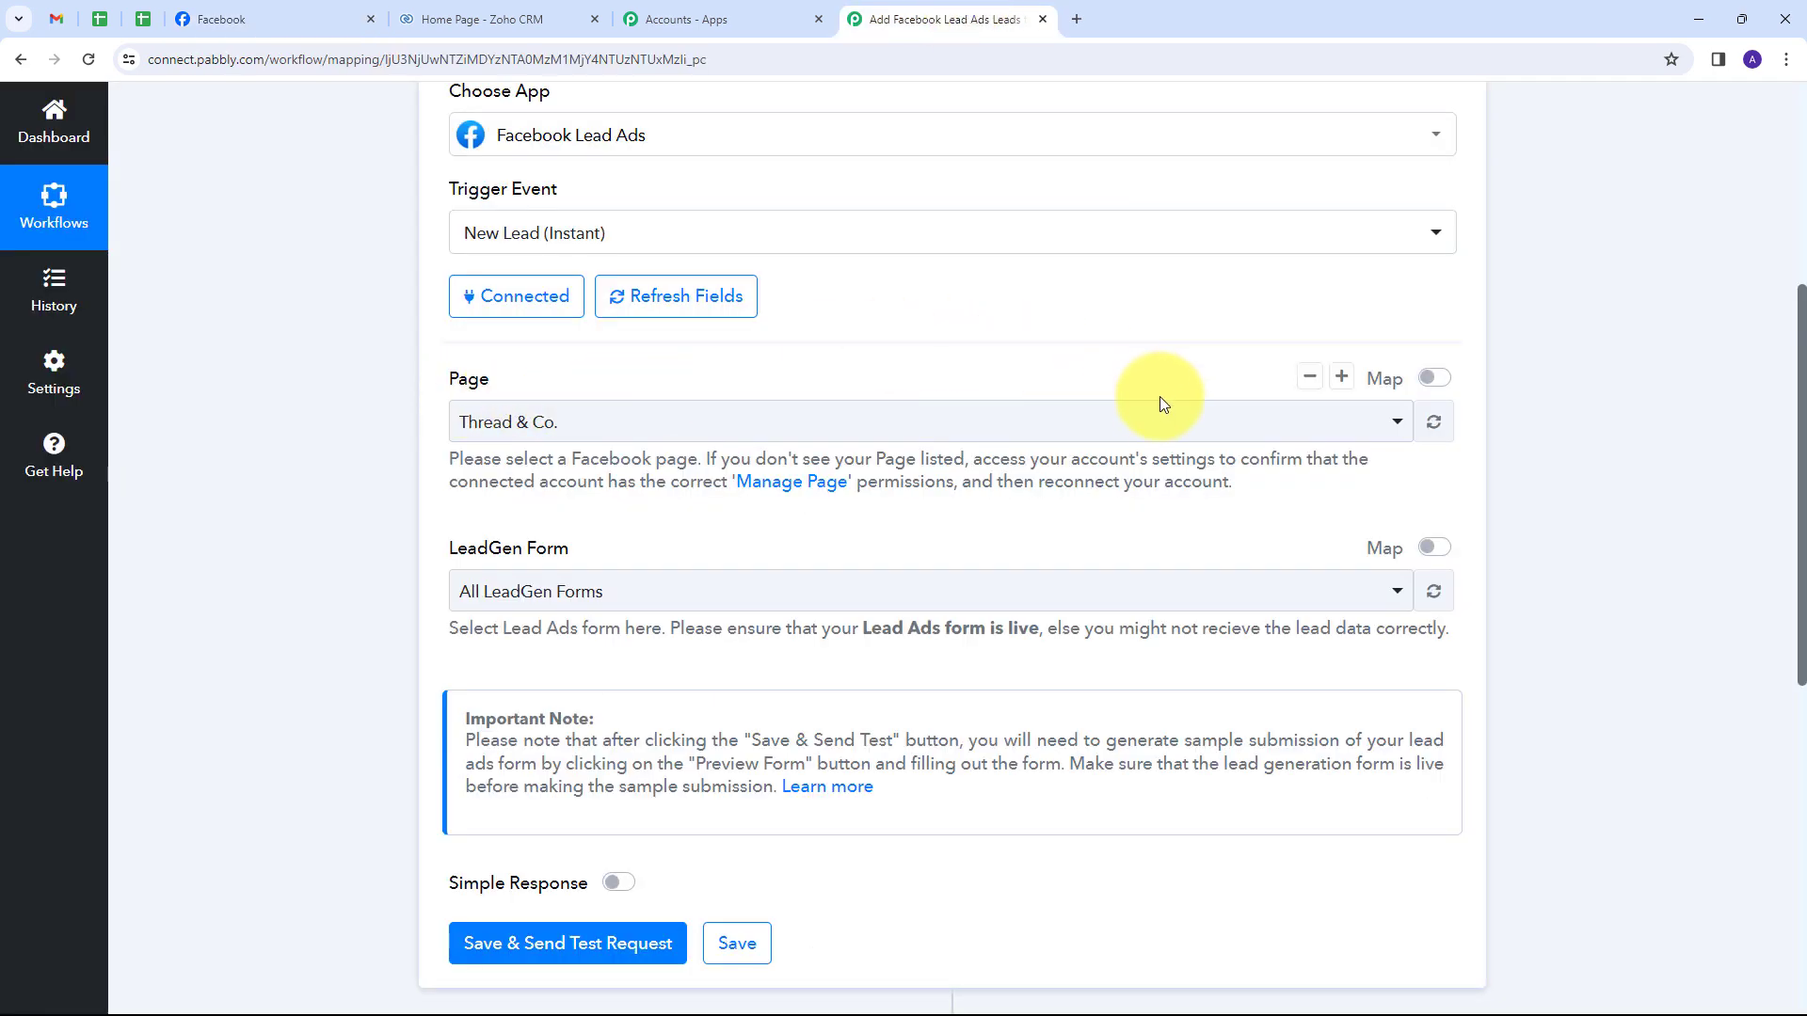
# Search 'pabbly connect' and select it as the Page, then choose All LeadGen Forms.
pyautogui.click(1061, 423)
pyautogui.scroll(-3, 711, 632)
pyautogui.scroll(3, 714, 697)
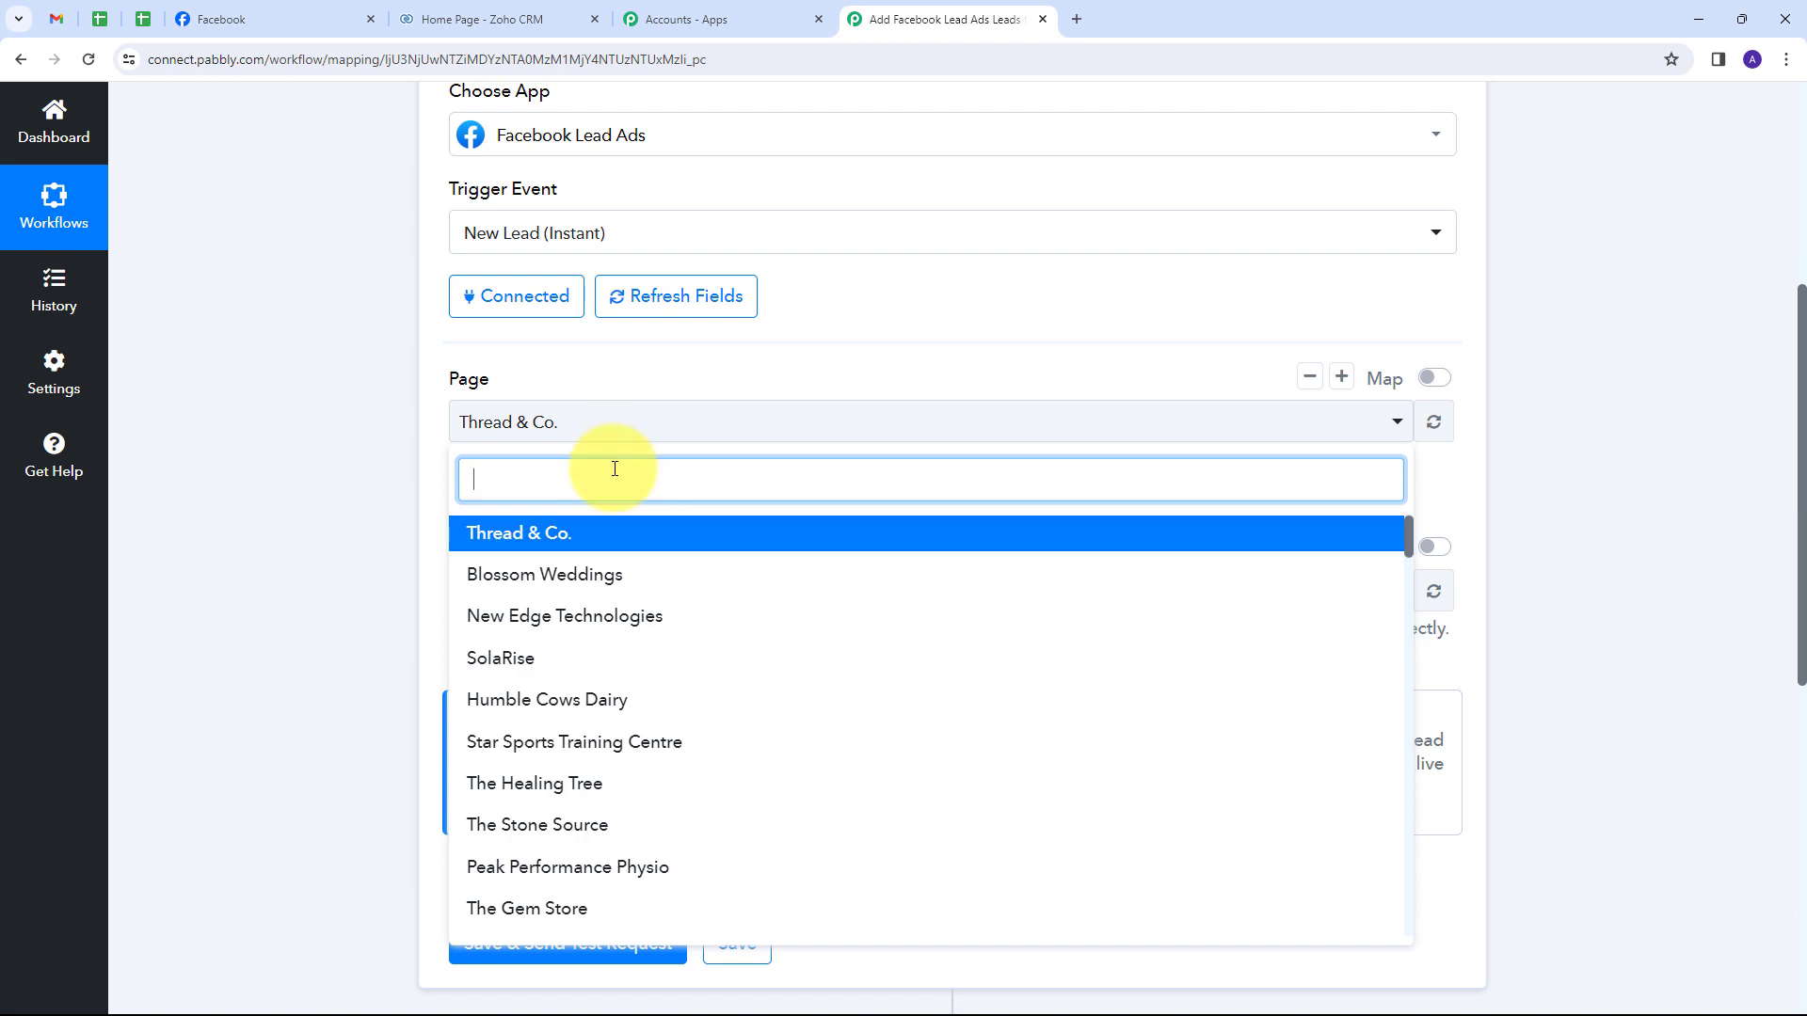
pyautogui.write('pabbly connect')
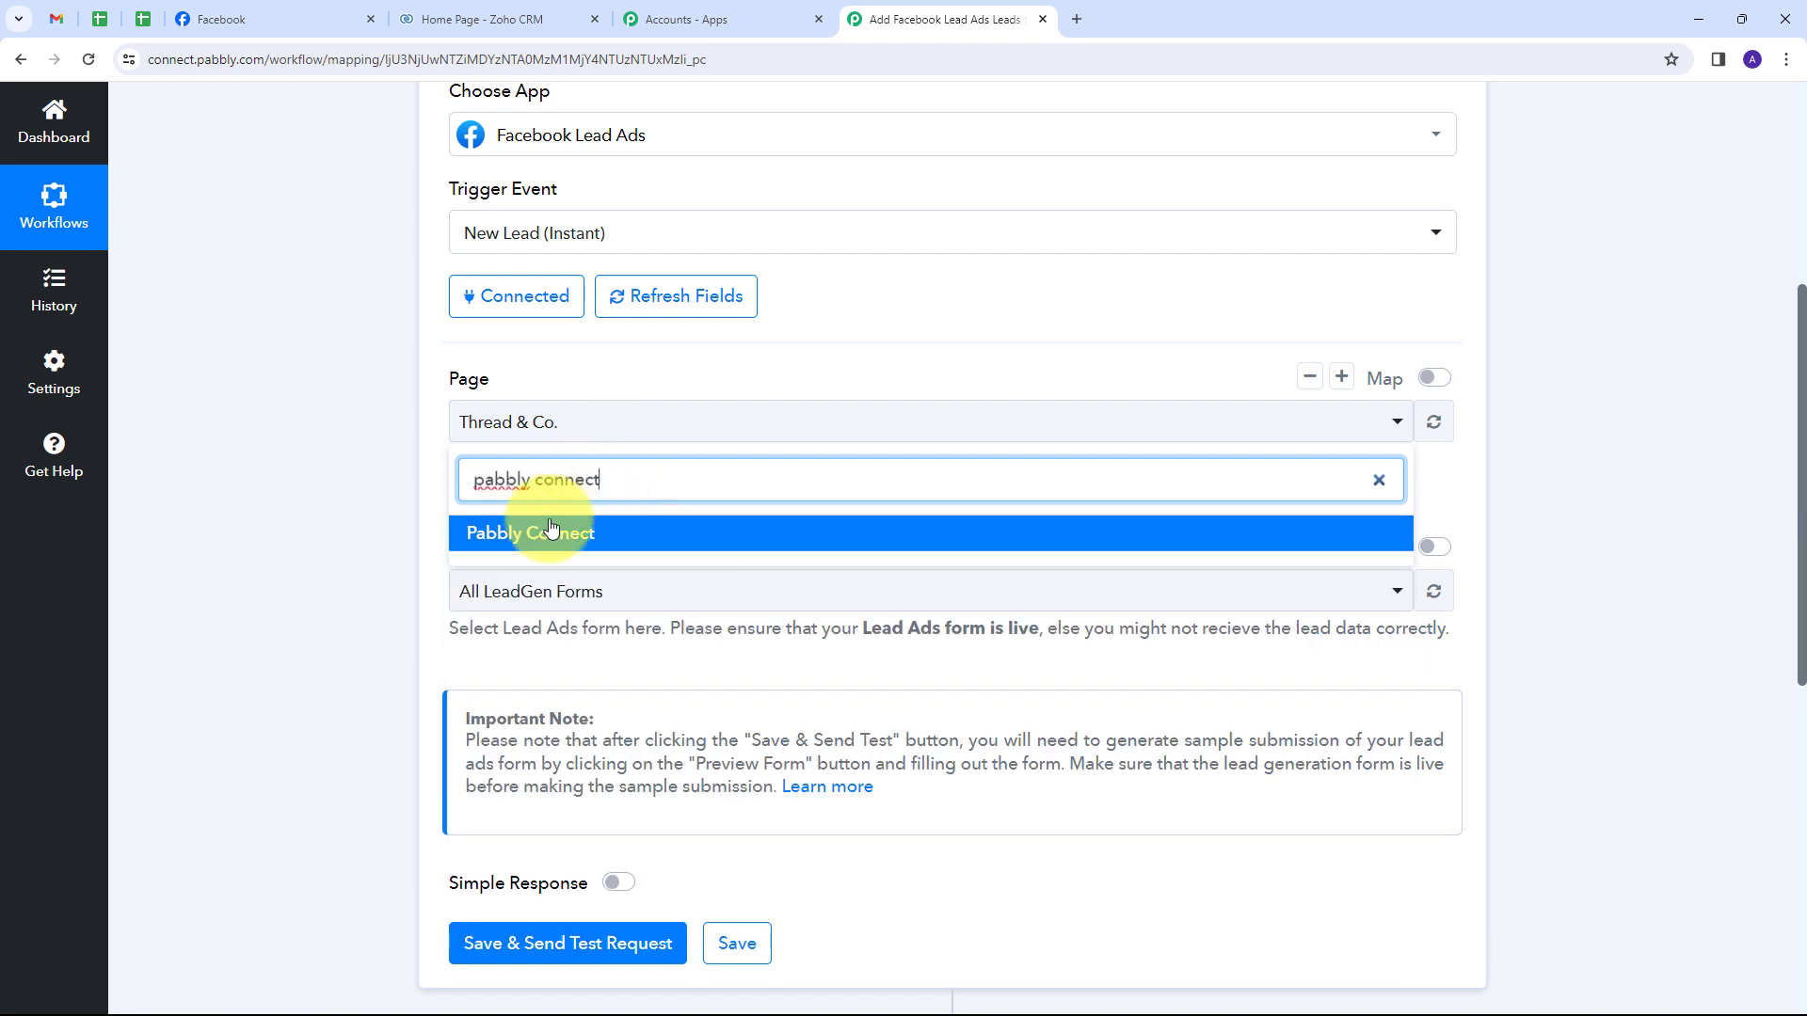
pyautogui.click(546, 529)
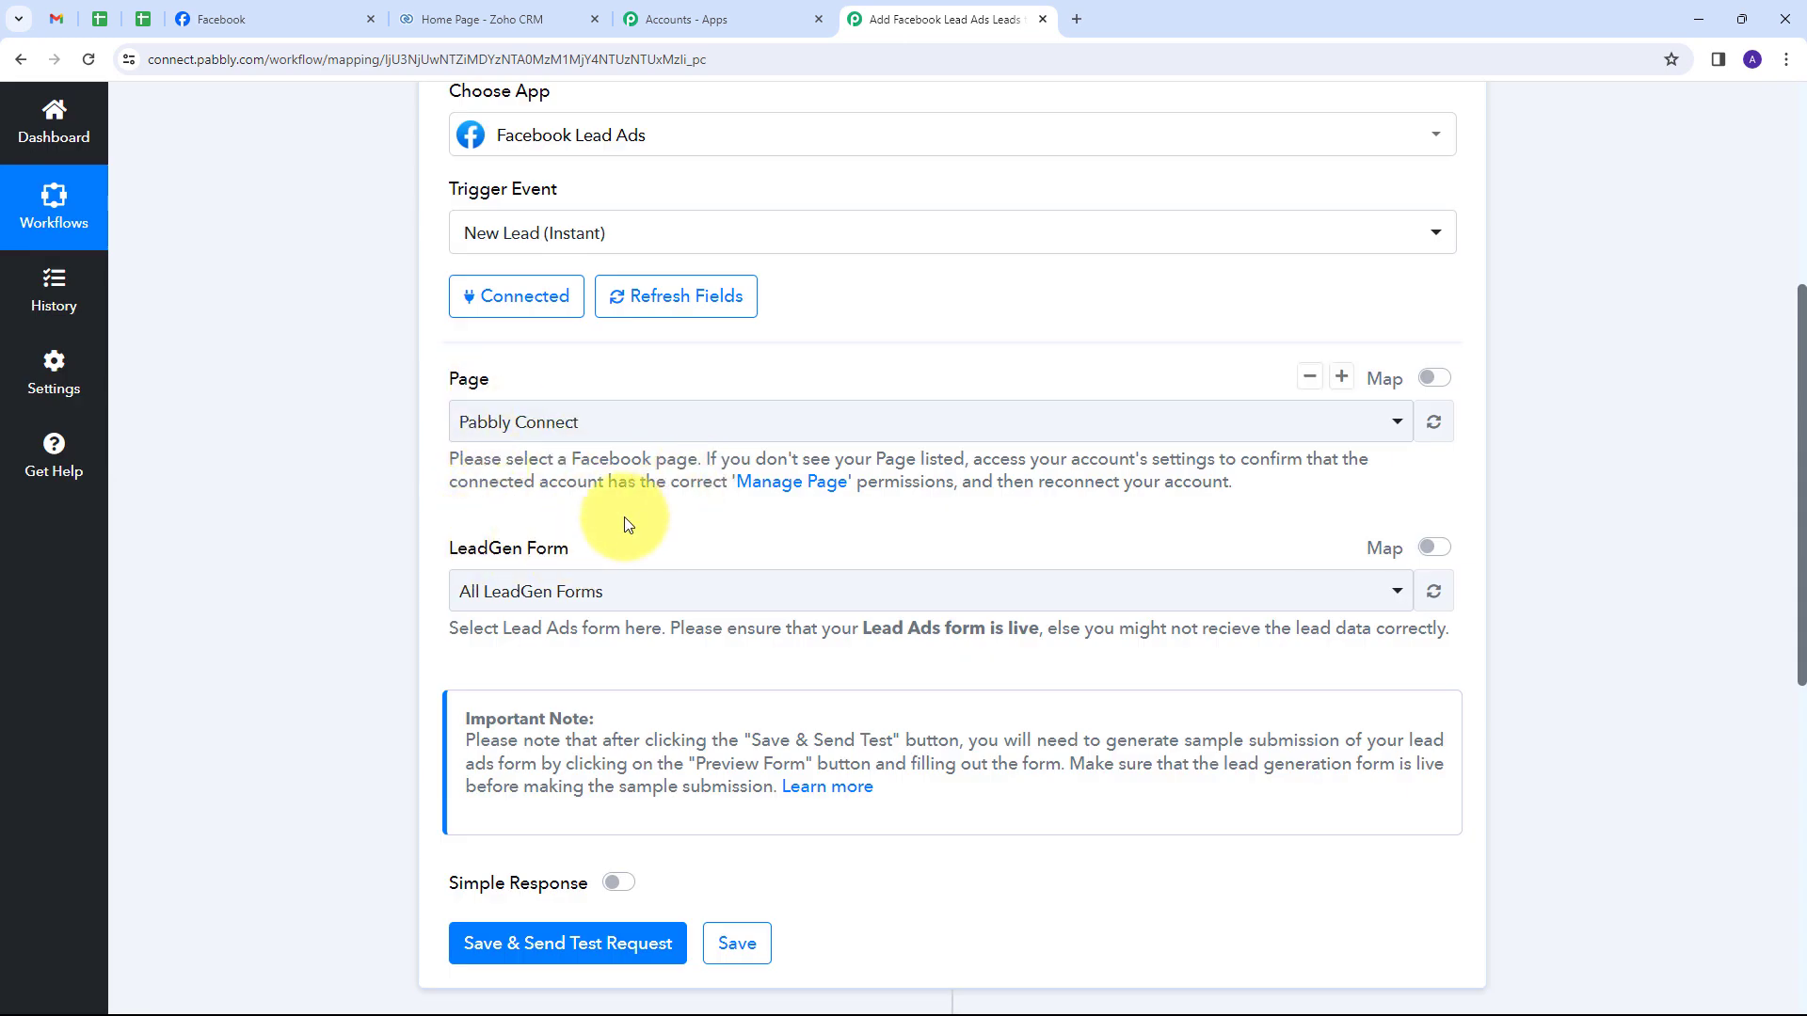
pyautogui.click(691, 601)
pyautogui.click(679, 607)
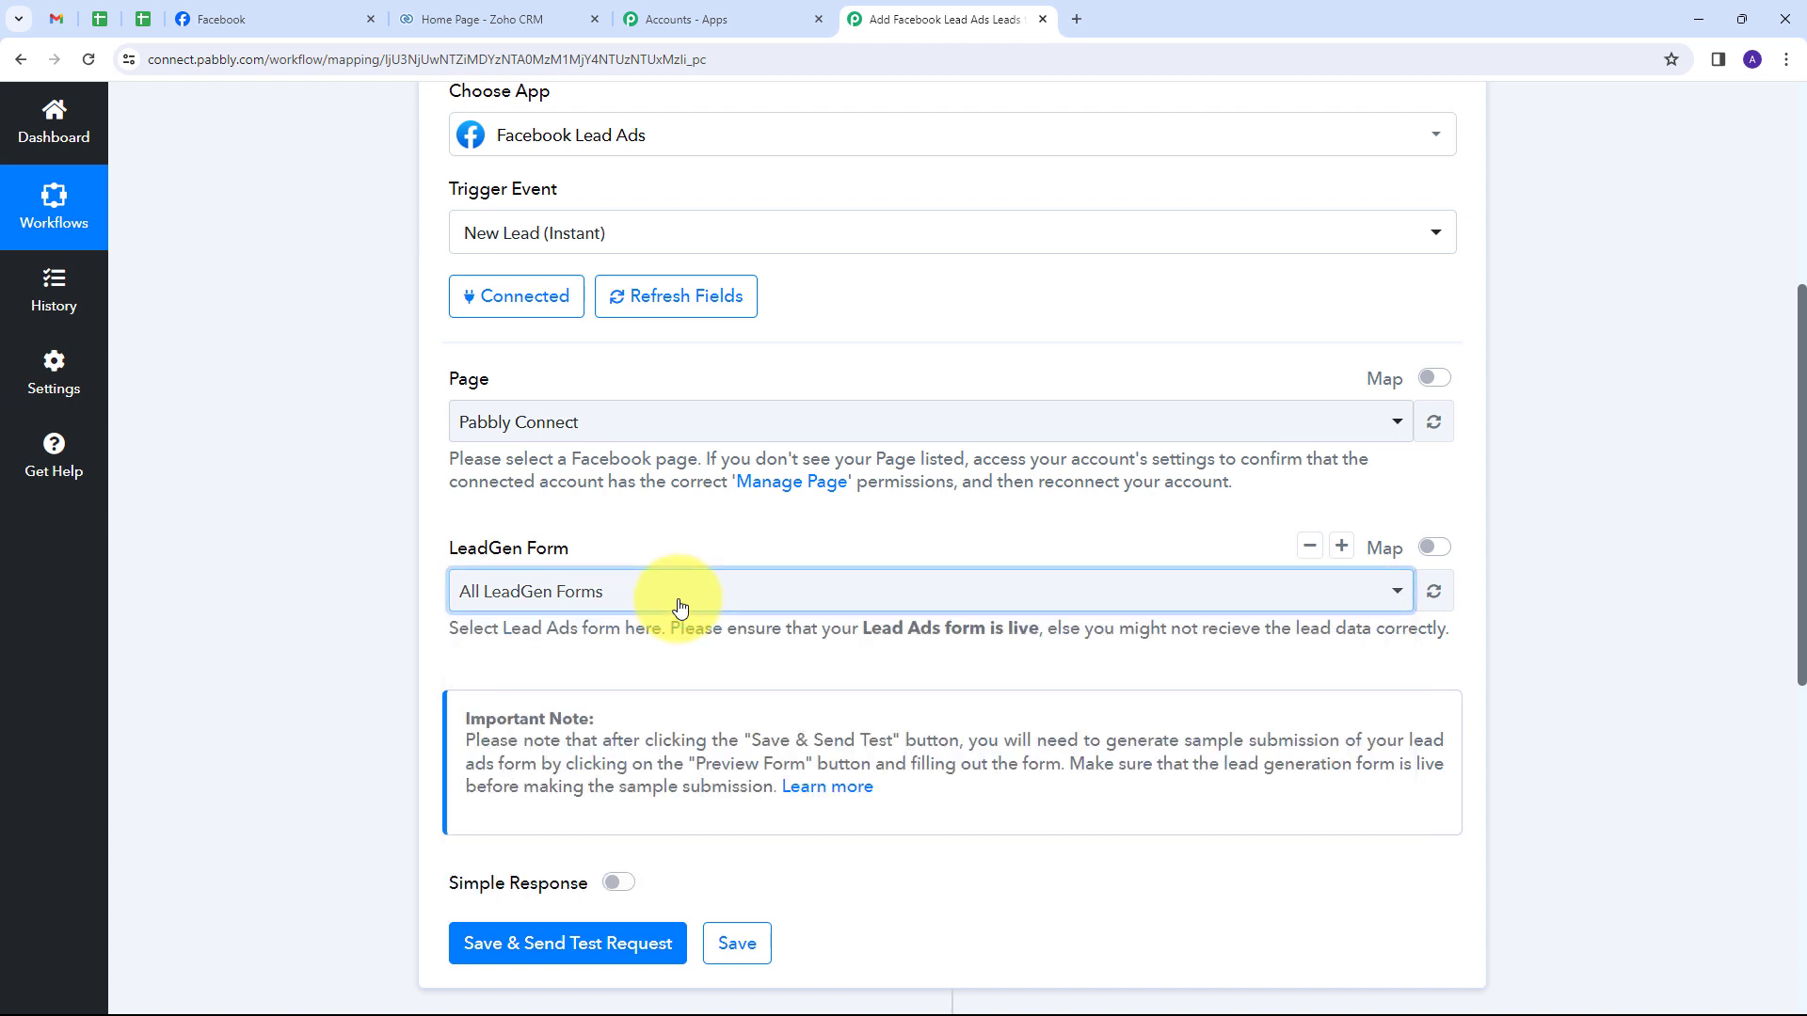
pyautogui.click(679, 607)
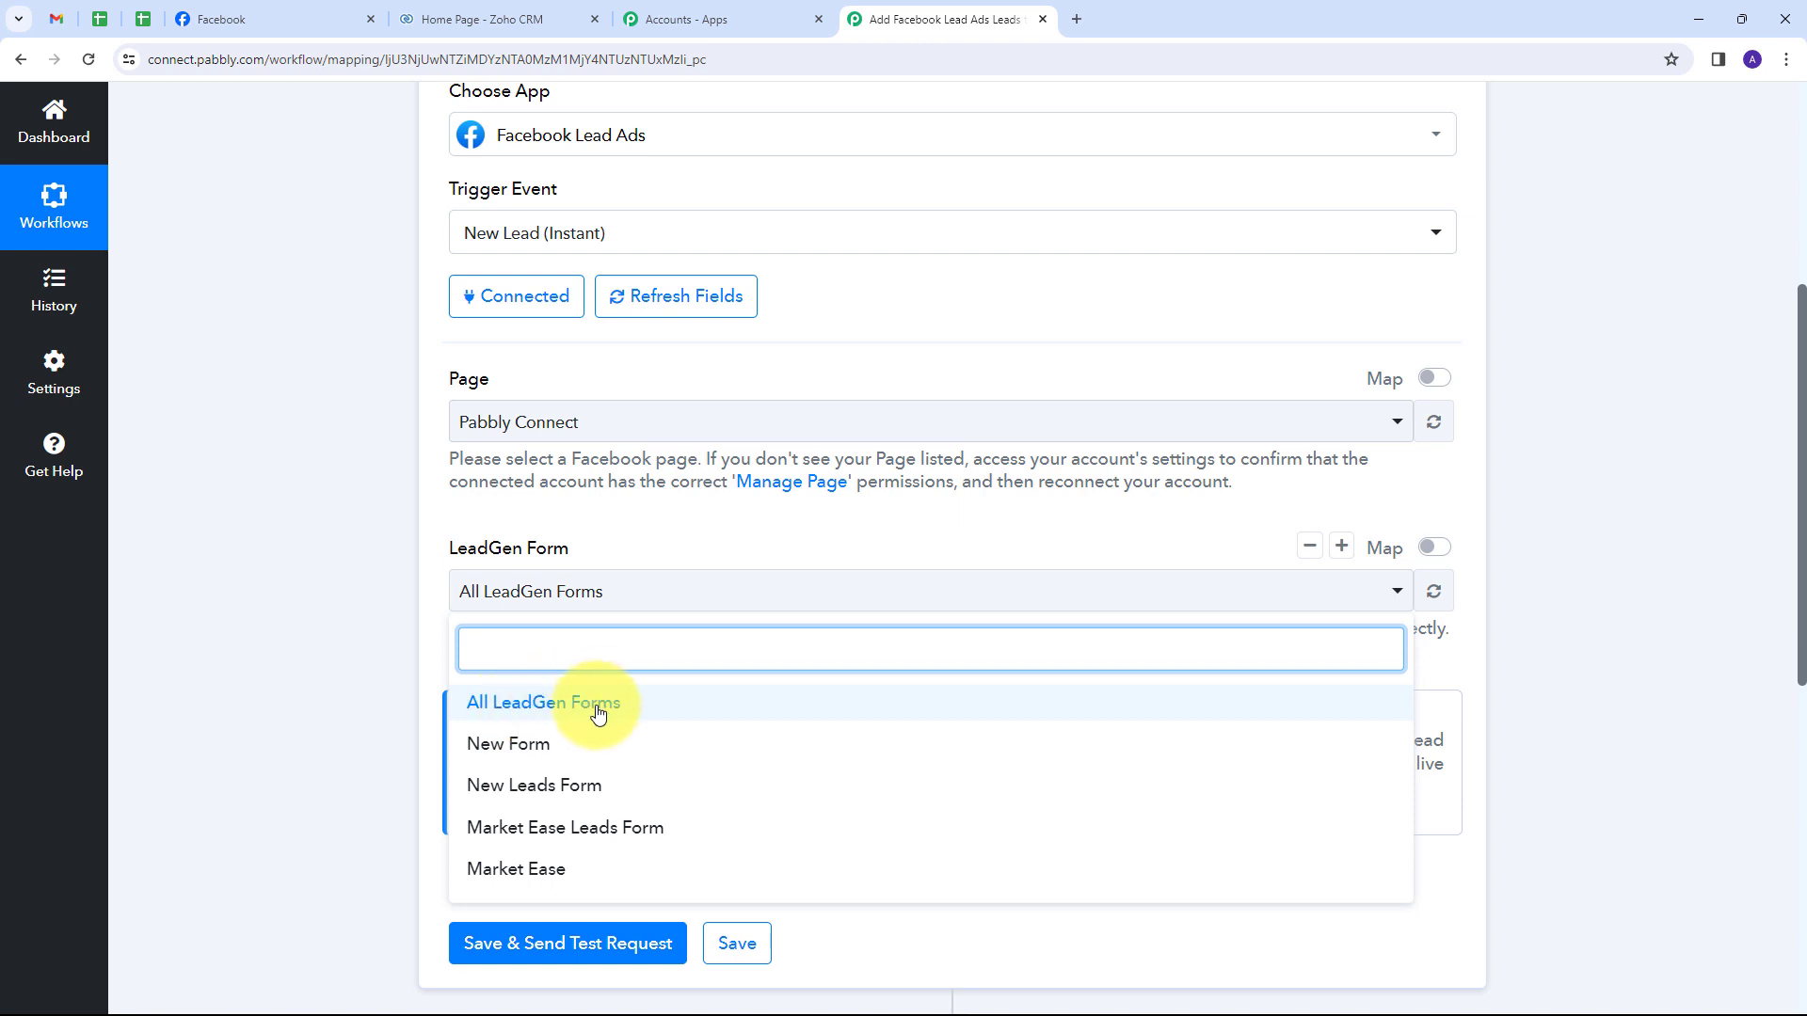
pyautogui.click(598, 712)
pyautogui.scroll(-1, 715, 546)
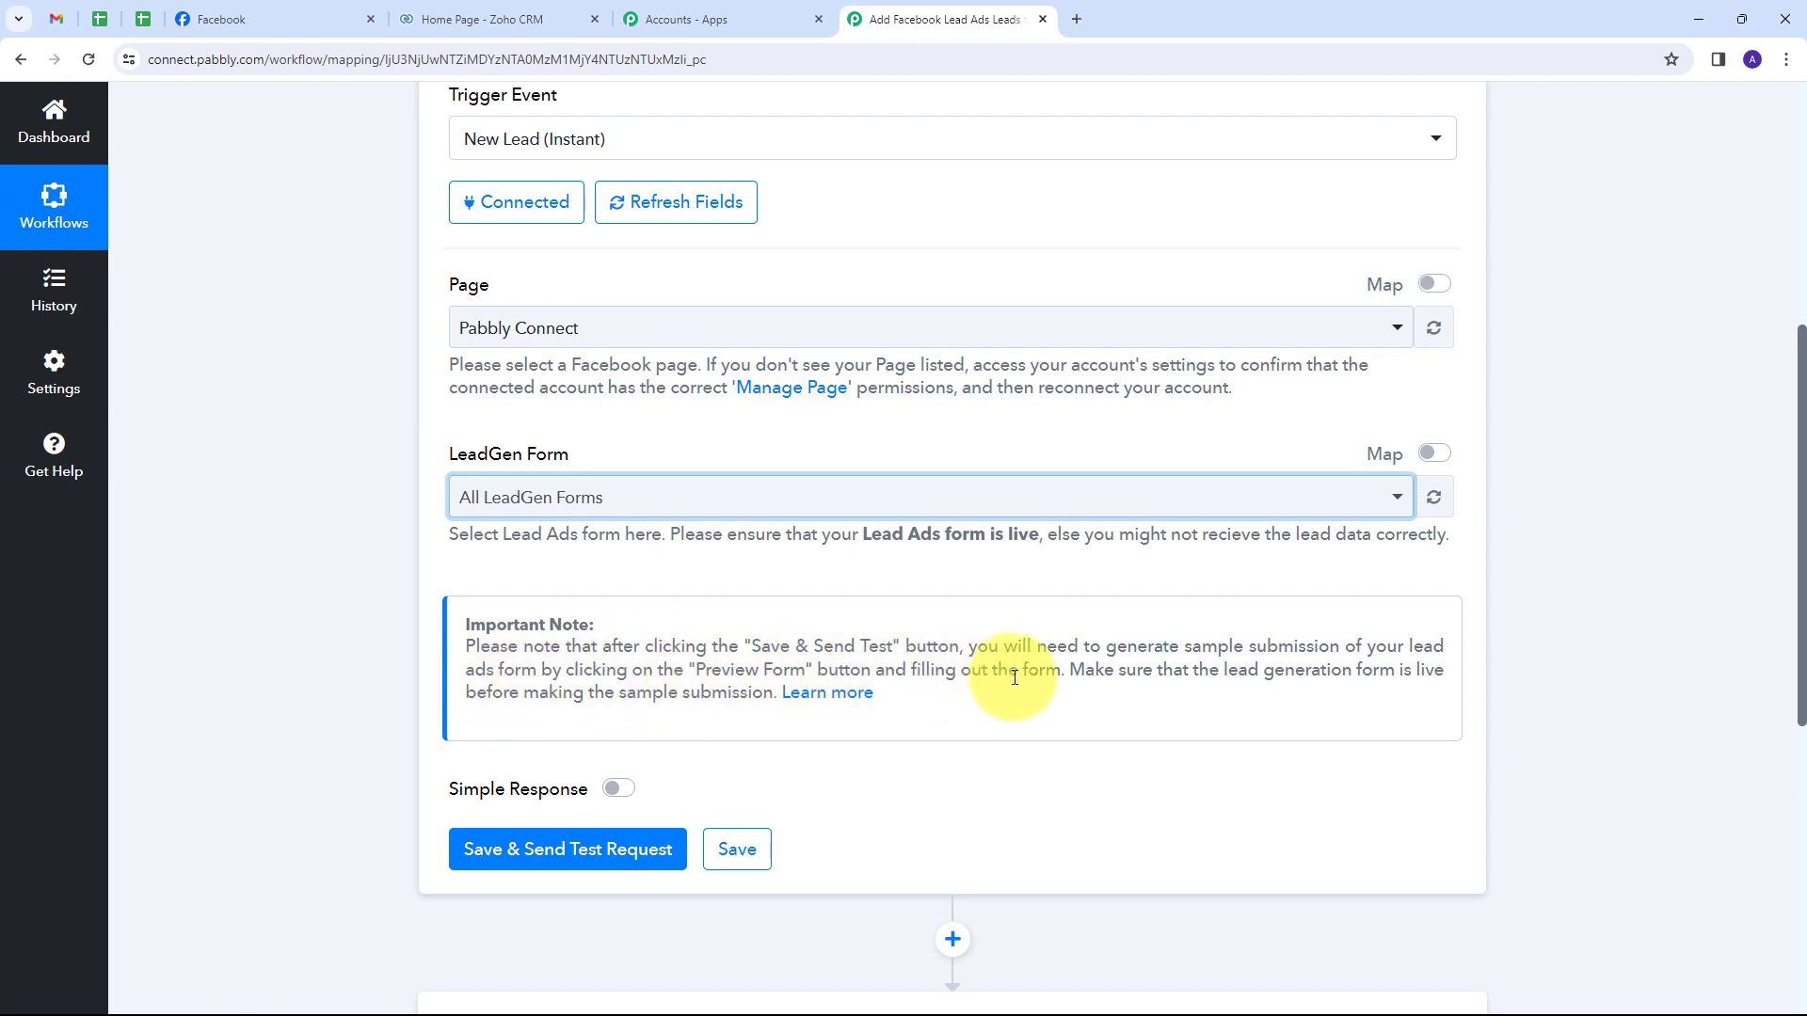
# Click Save & Send Test Request on the trigger, then switch to the Meta for Developers tab.
pyautogui.click(1086, 714)
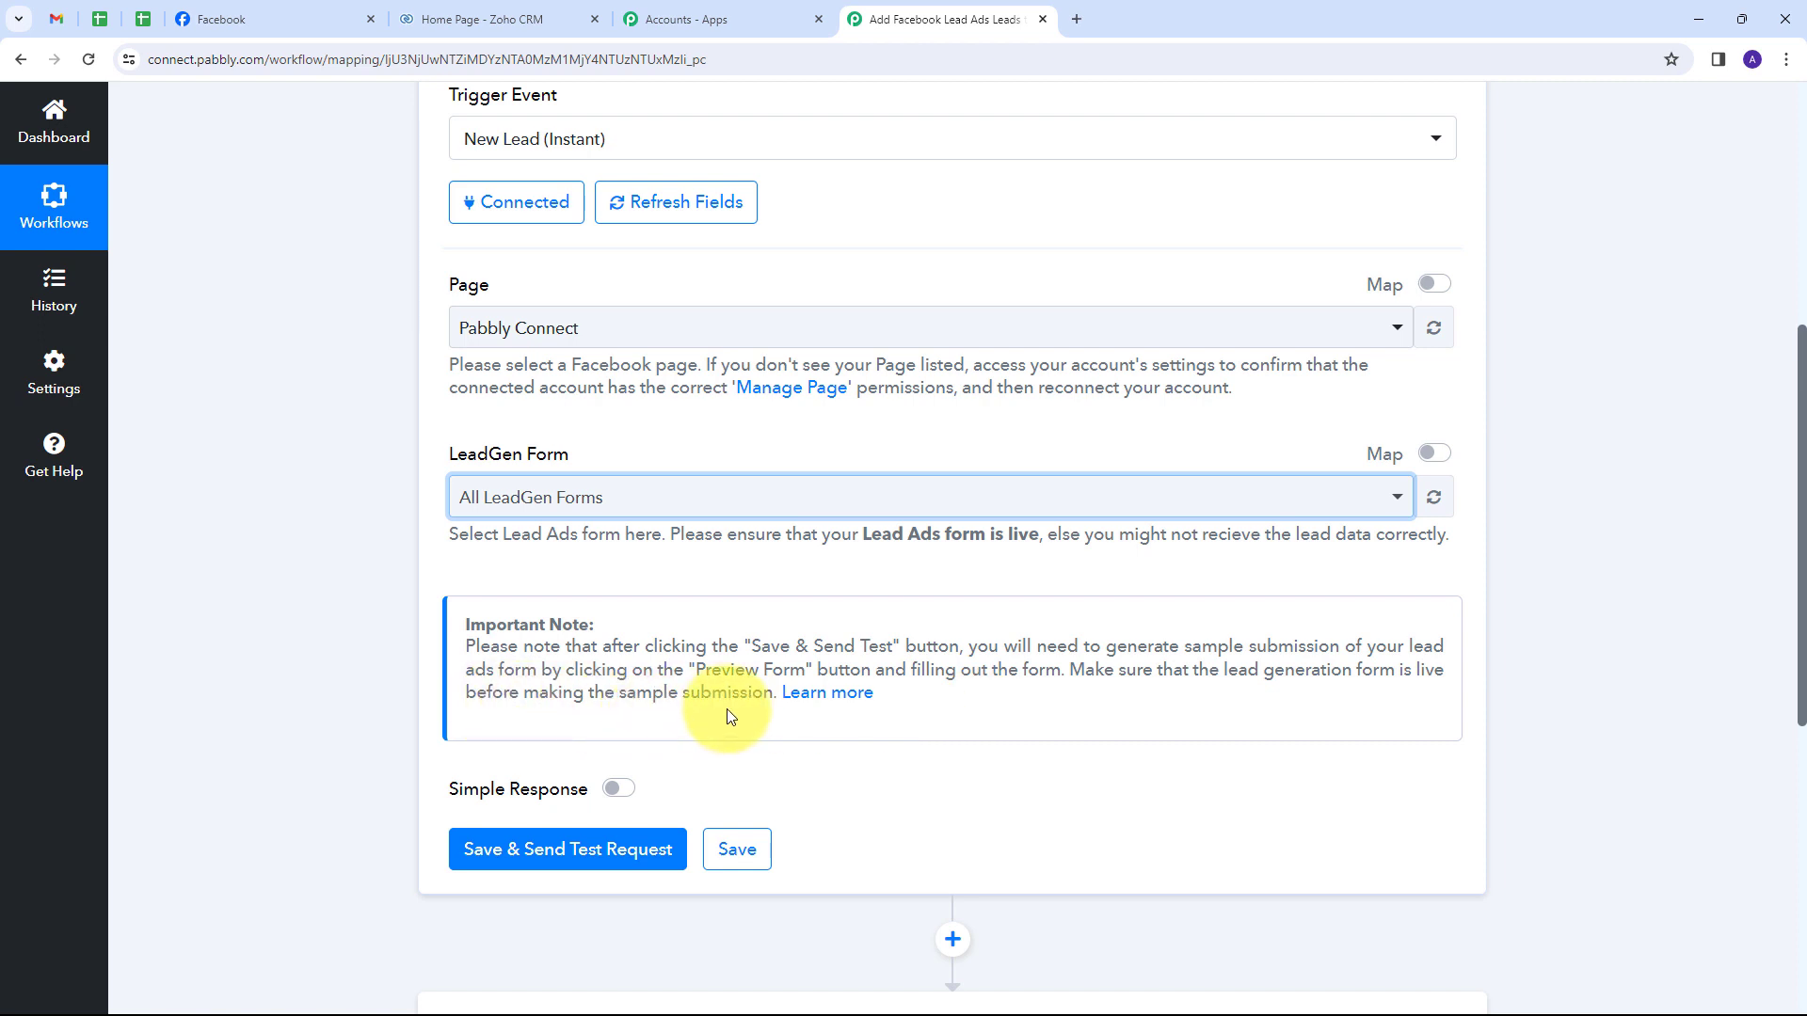
pyautogui.scroll(-1, 853, 558)
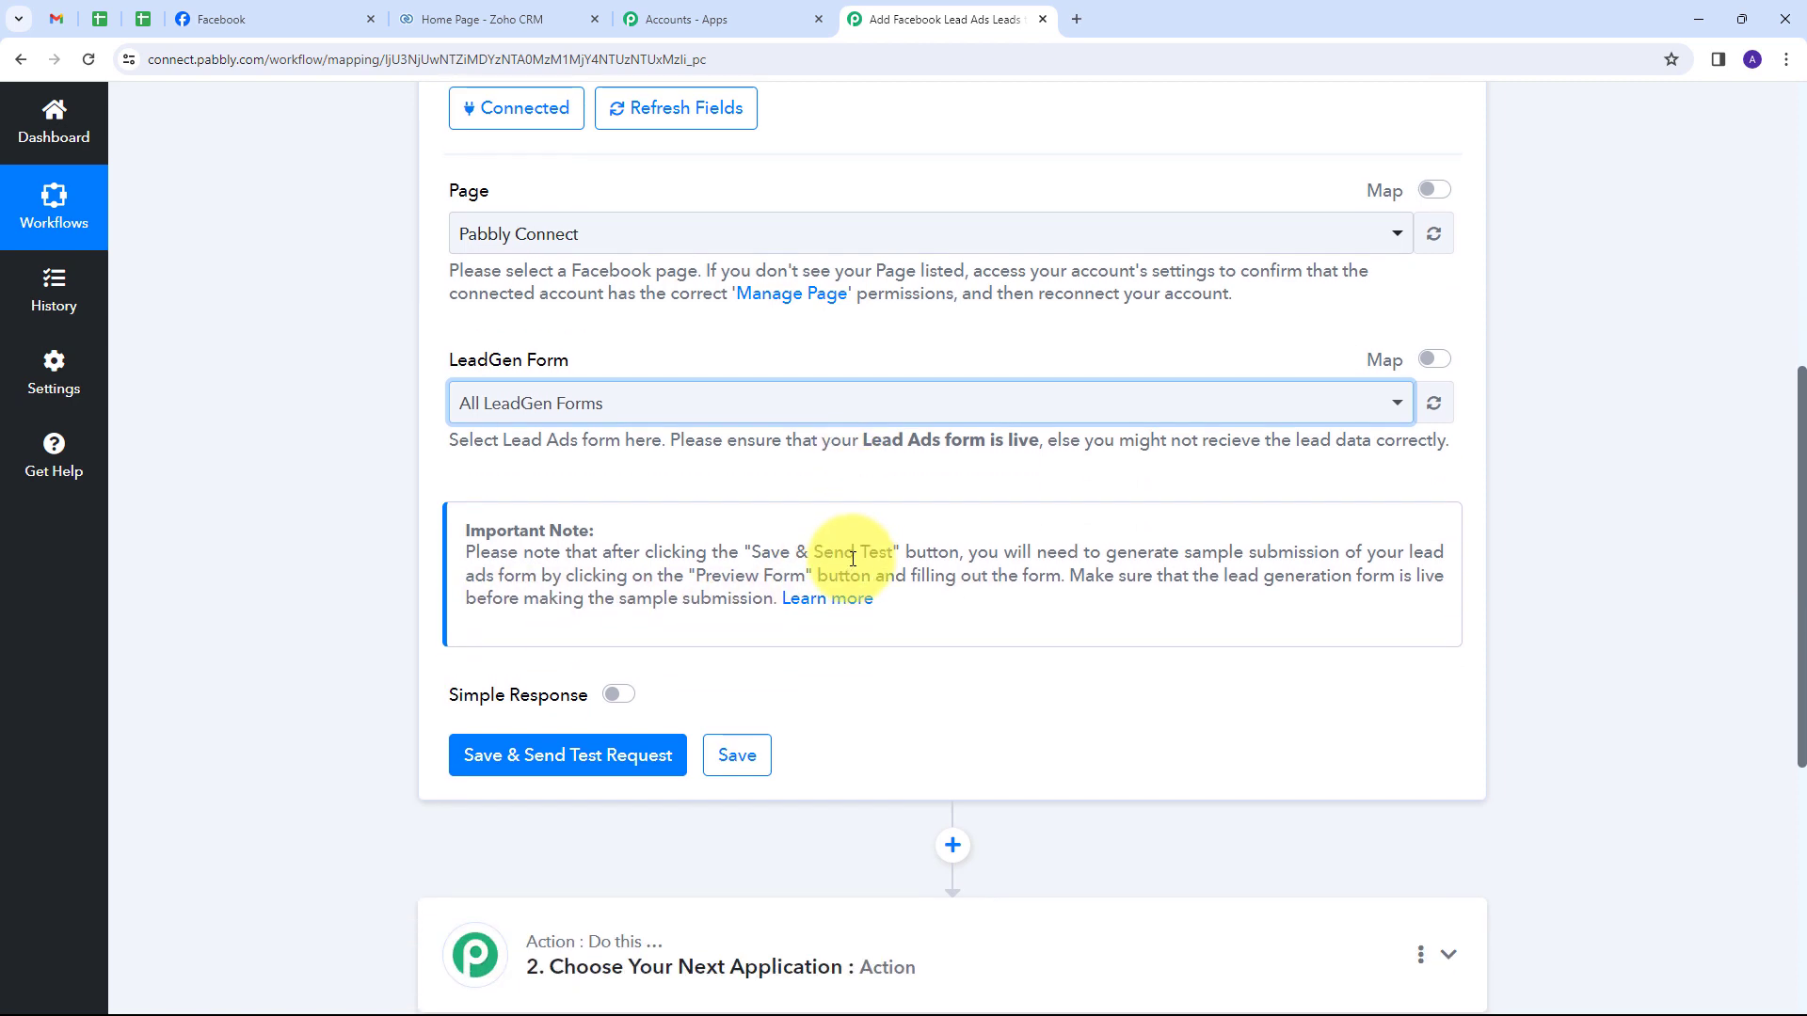
pyautogui.click(568, 757)
pyautogui.scroll(-1, 706, 605)
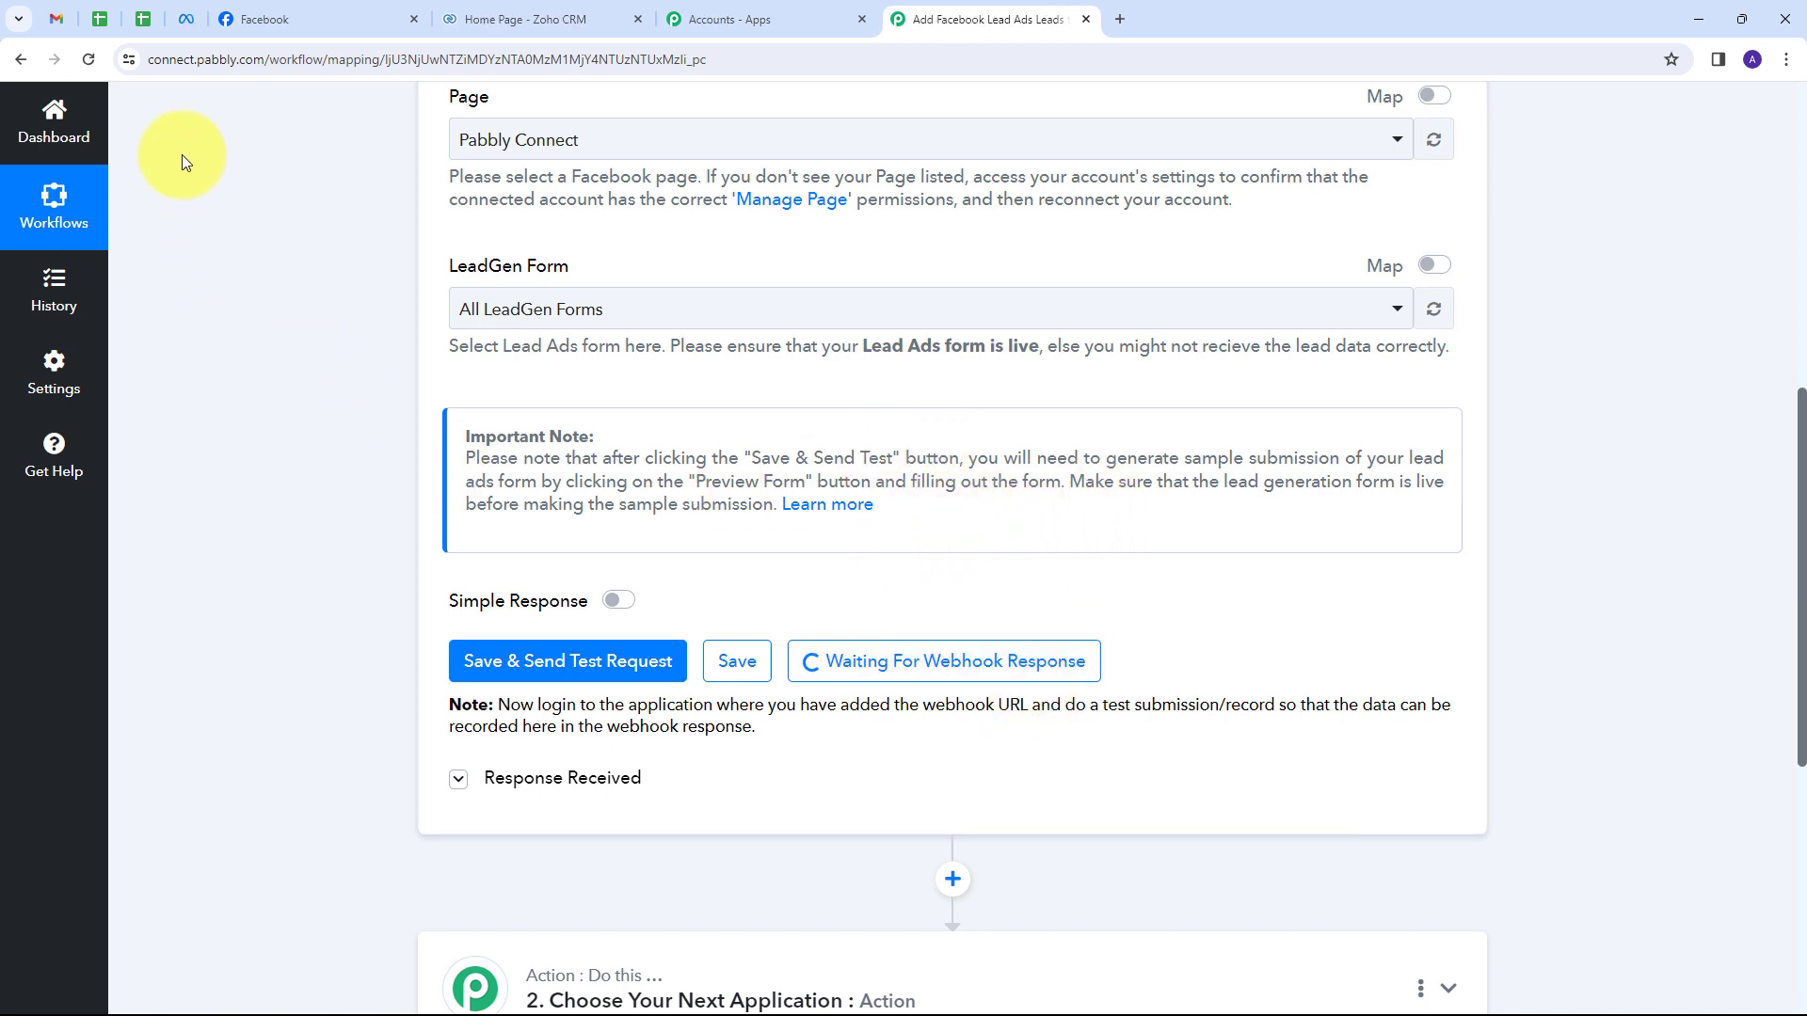
pyautogui.click(188, 19)
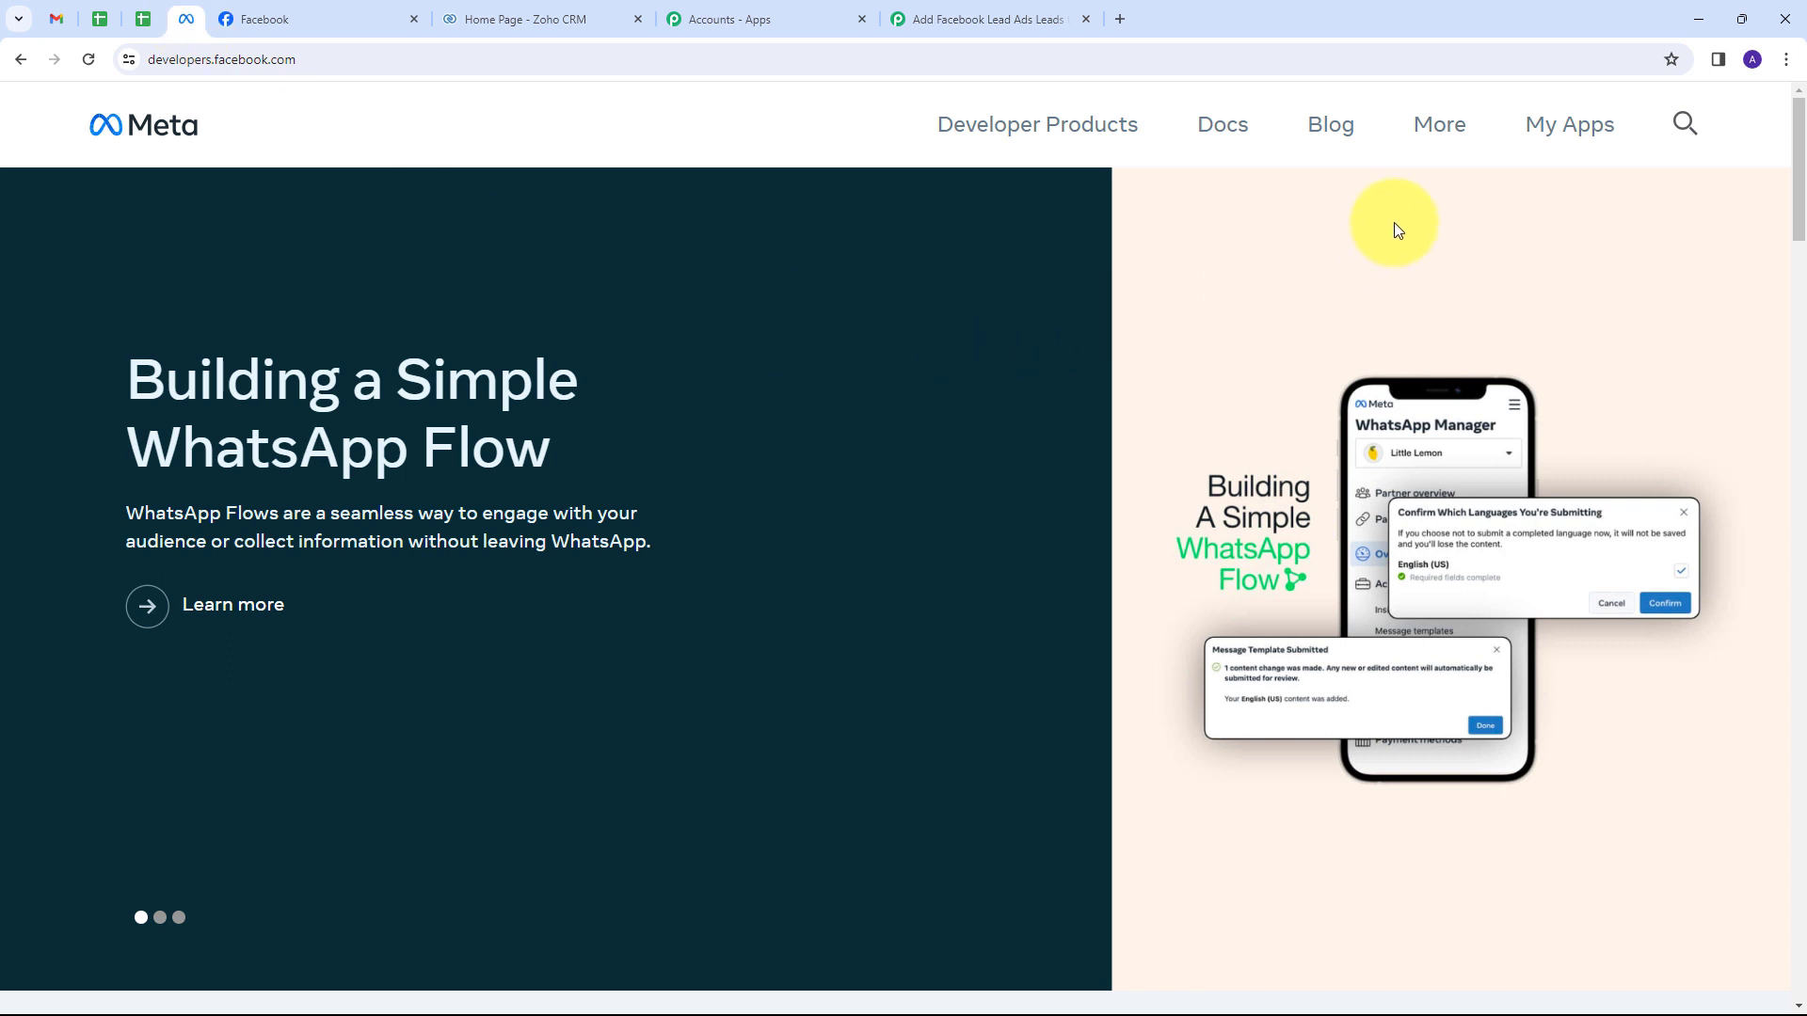
# Open the Lead Ads Testing Tool from More > Tools.
pyautogui.click(1436, 125)
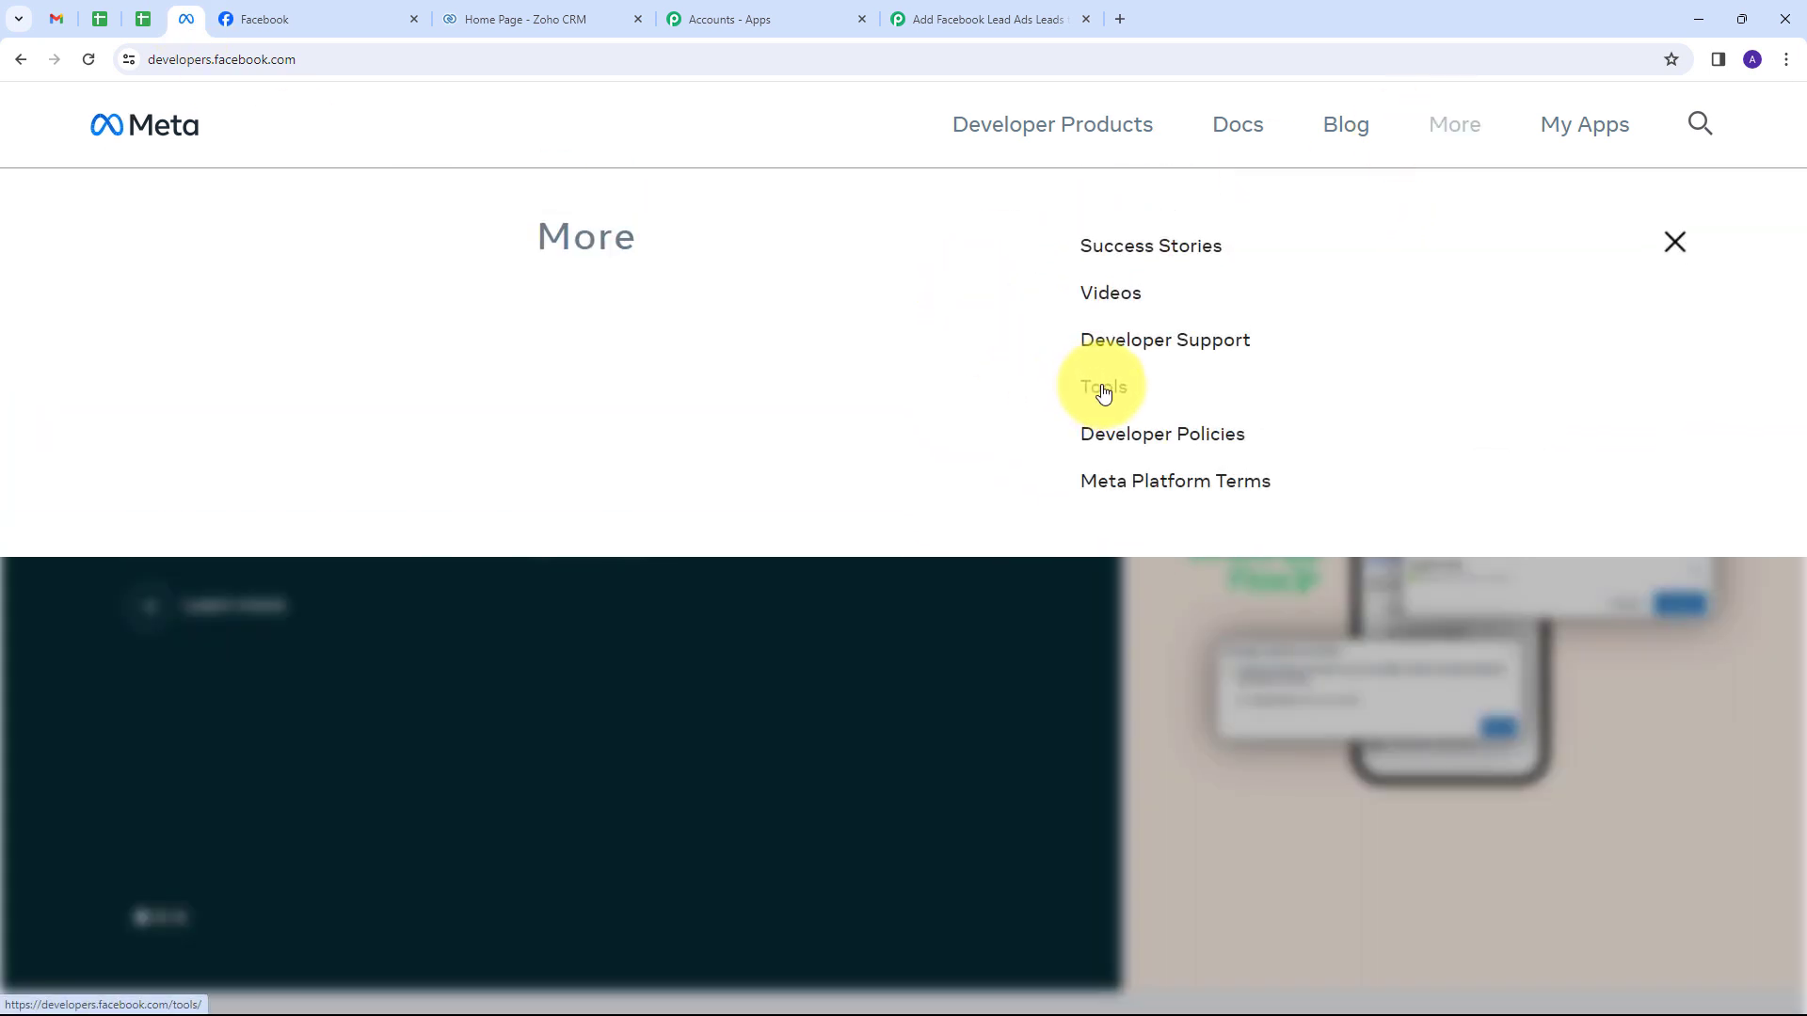
pyautogui.click(1104, 394)
pyautogui.scroll(-5, 627, 381)
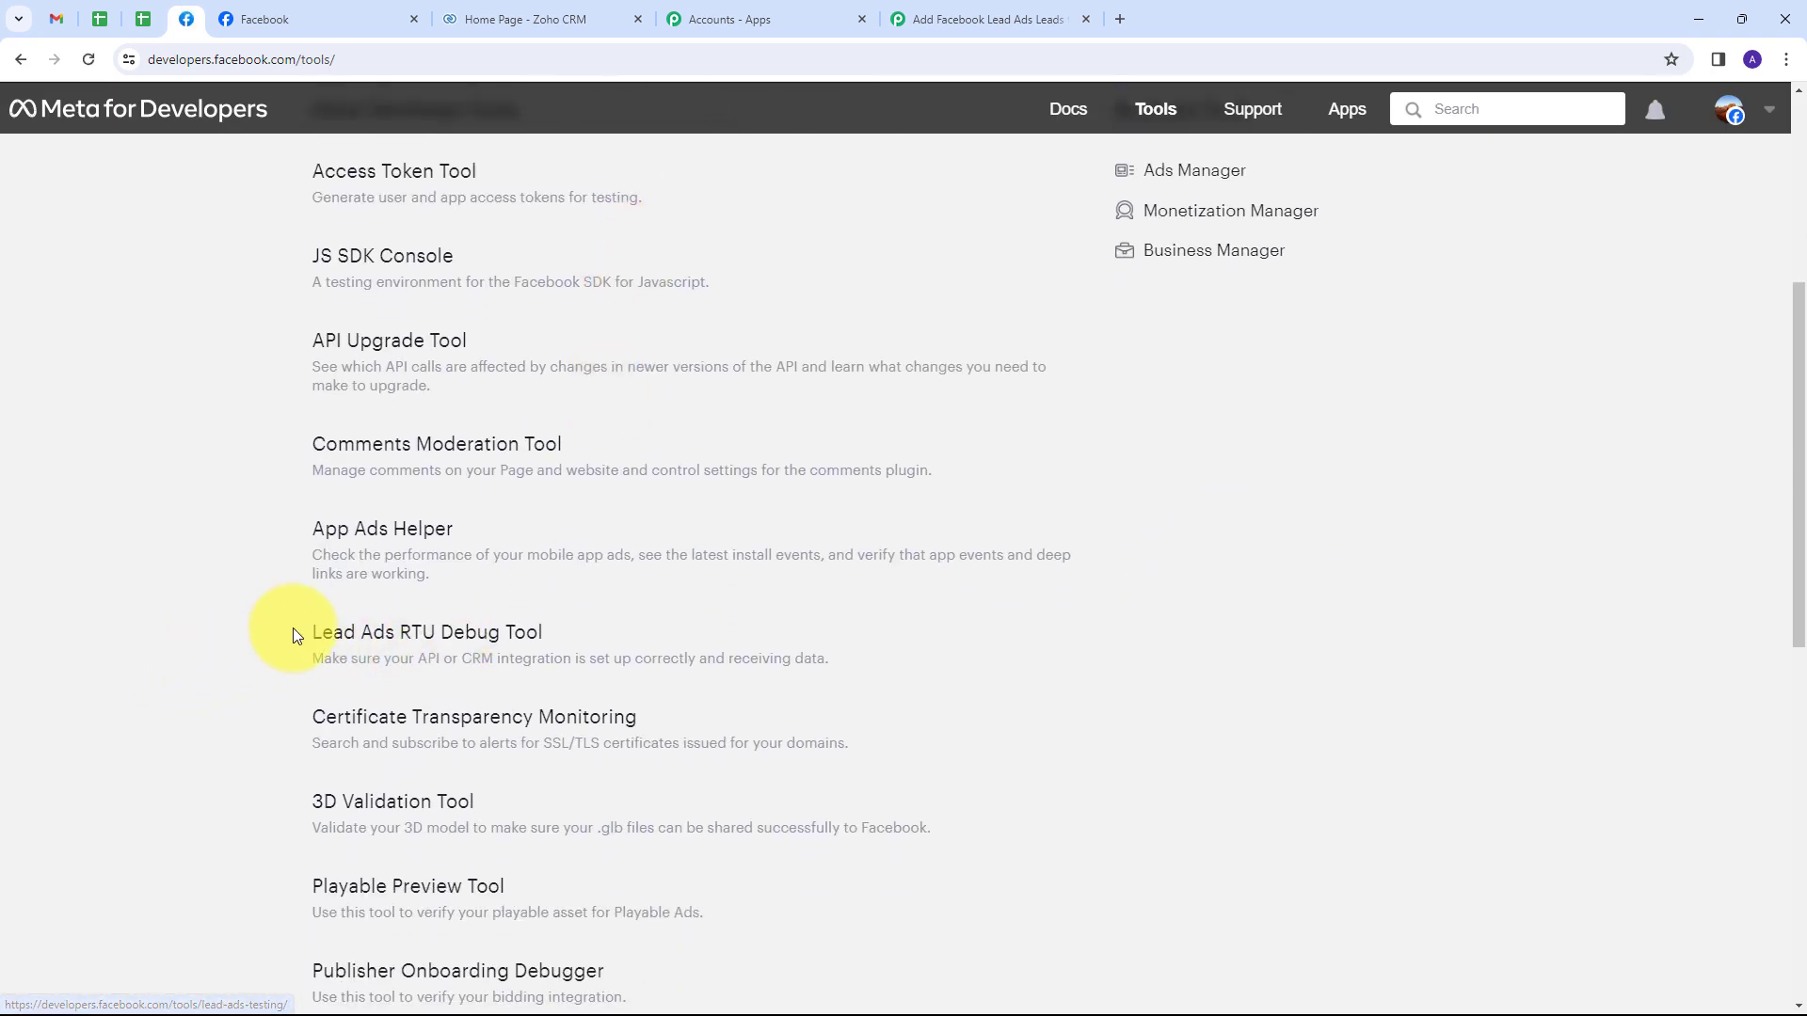
pyautogui.click(413, 650)
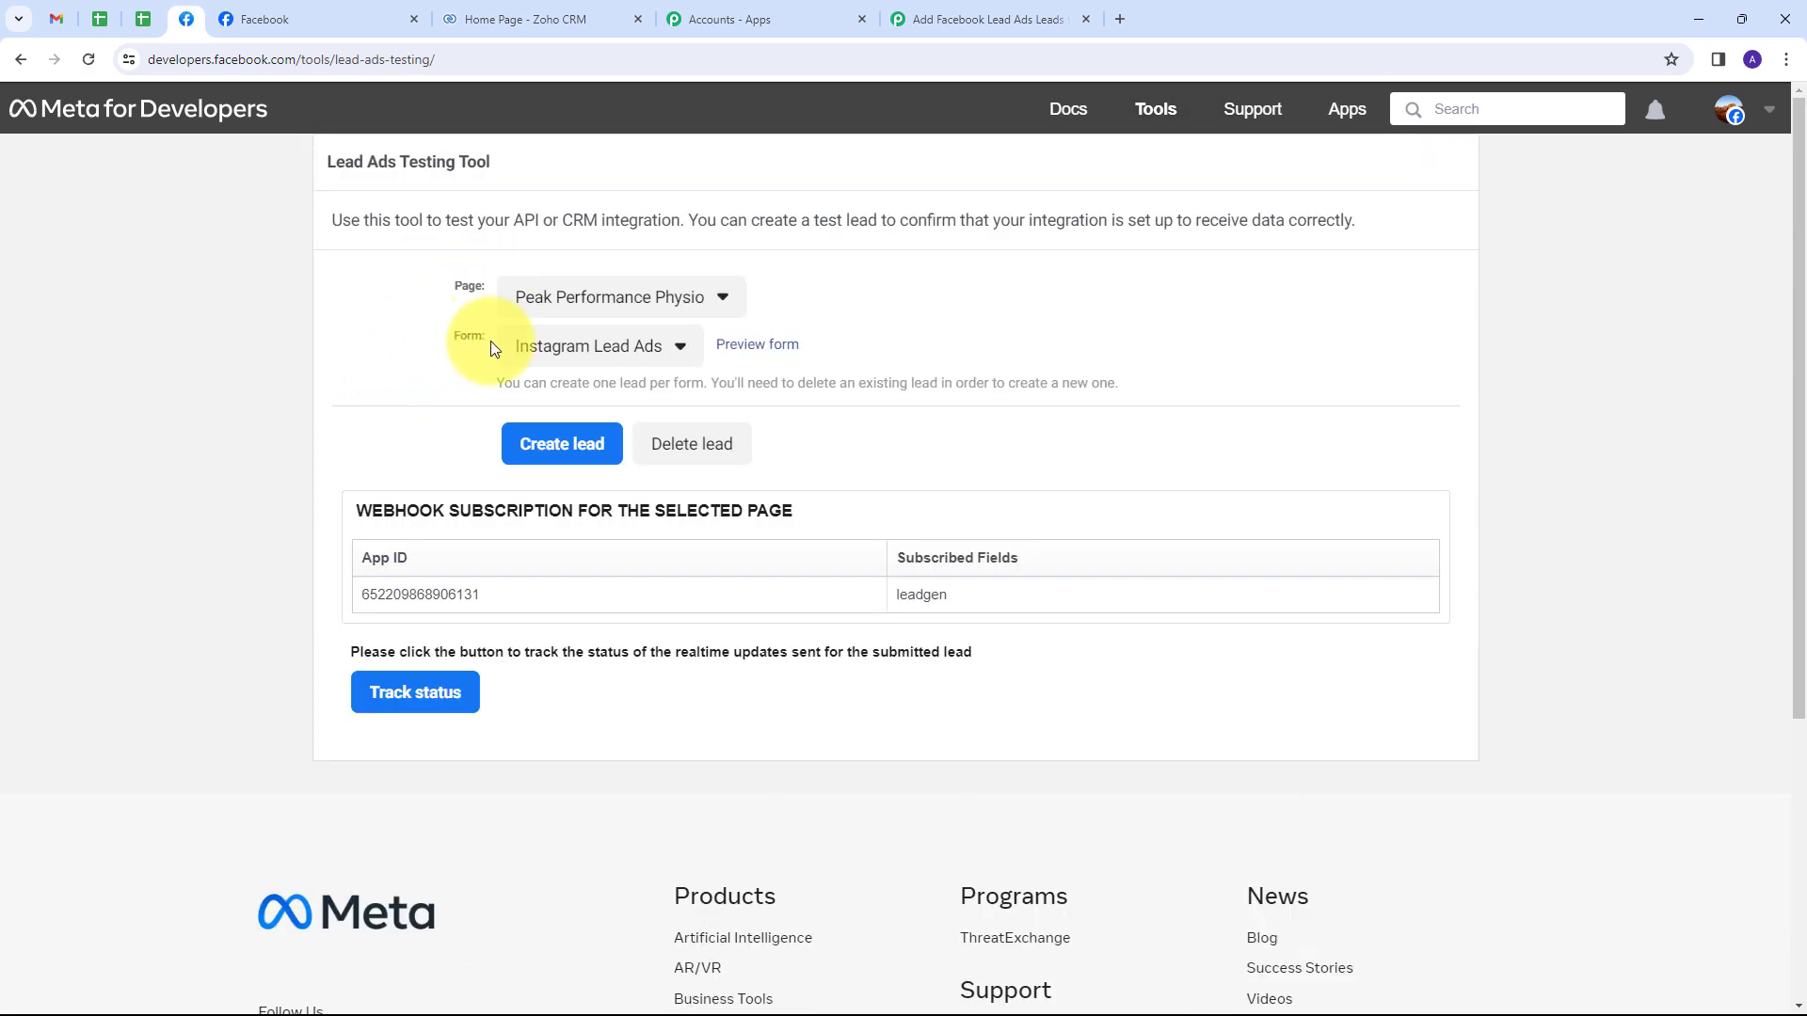
# Select Pabbly Connect as the test page and preview its New Form.
pyautogui.click(705, 310)
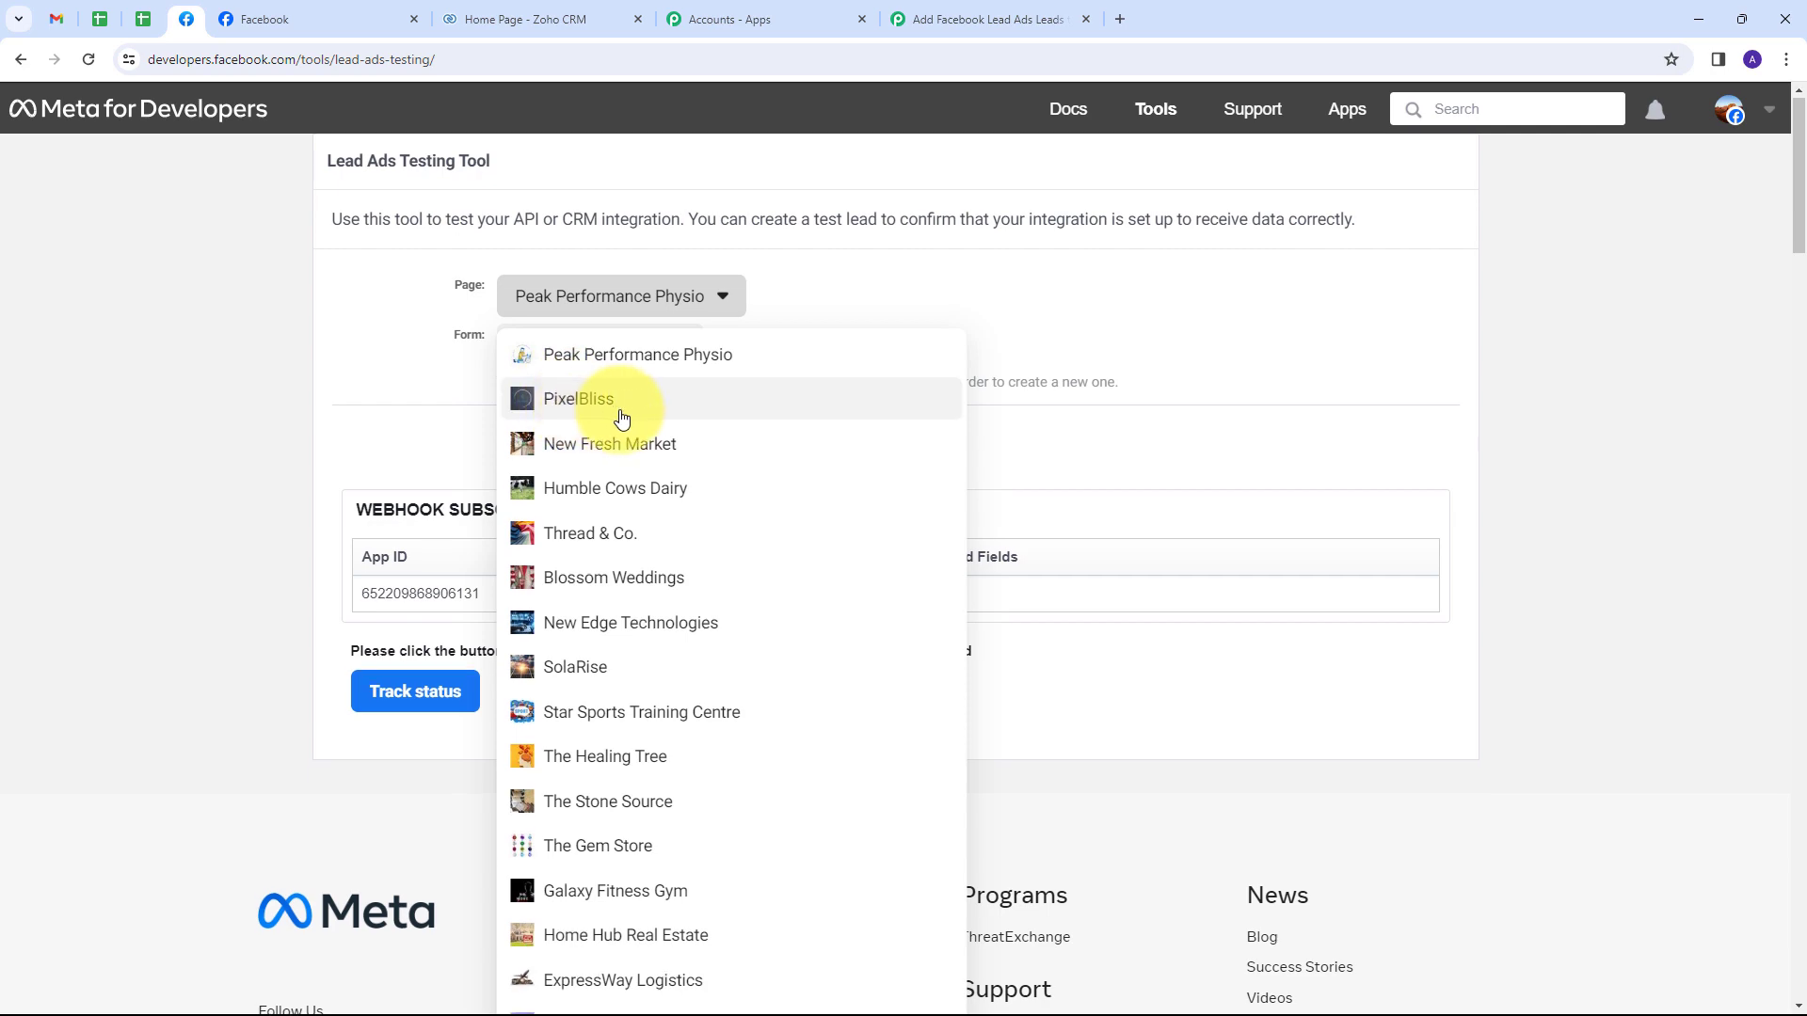
pyautogui.scroll(-5, 621, 419)
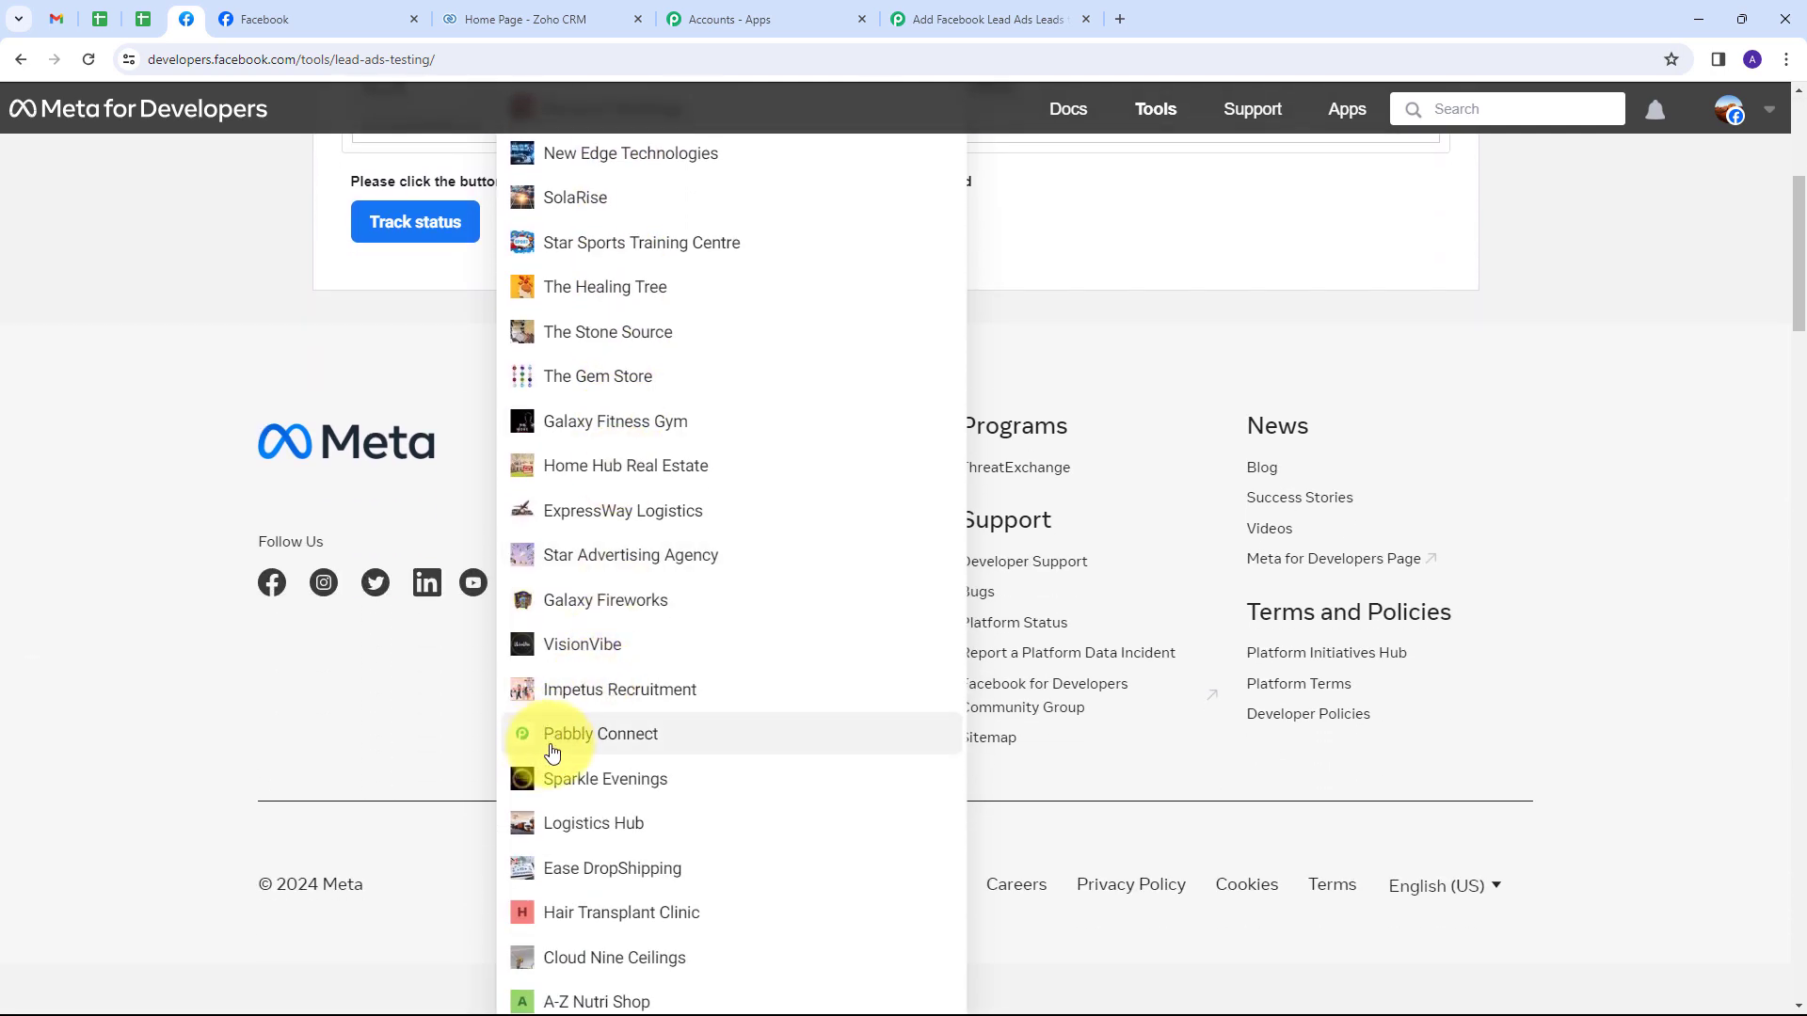
pyautogui.click(552, 748)
pyautogui.scroll(5, 453, 375)
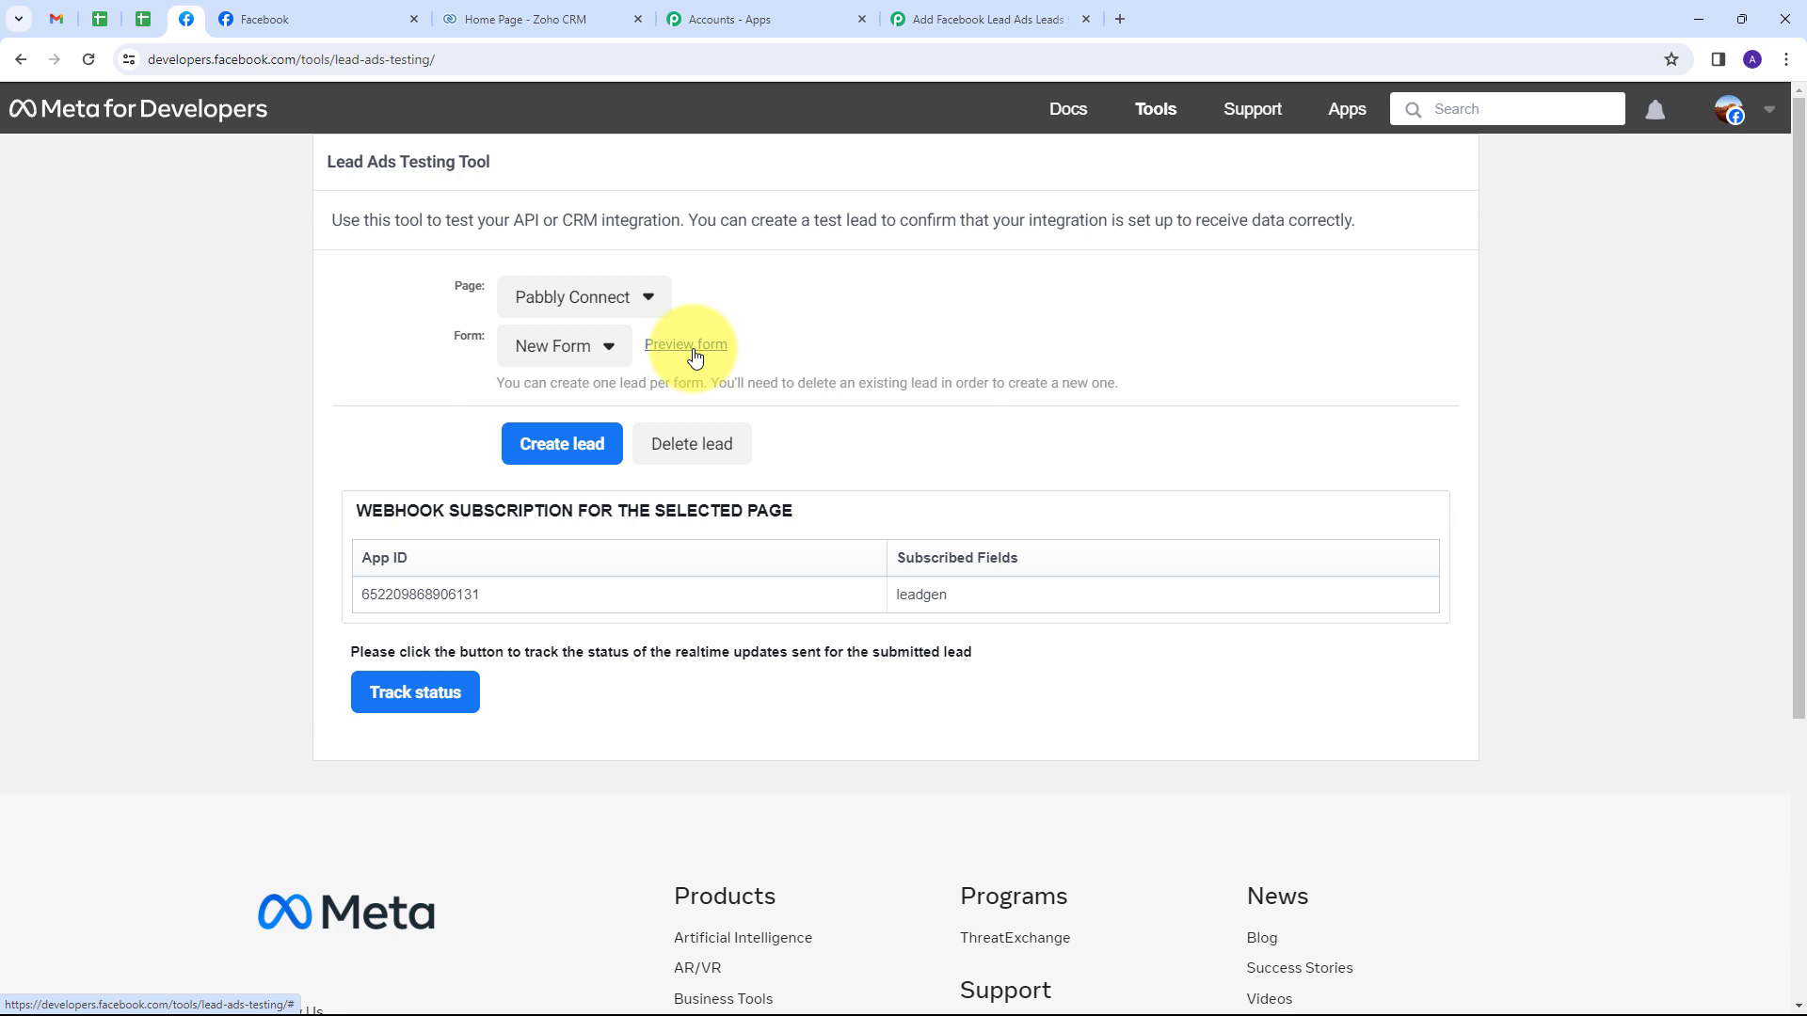
pyautogui.click(689, 347)
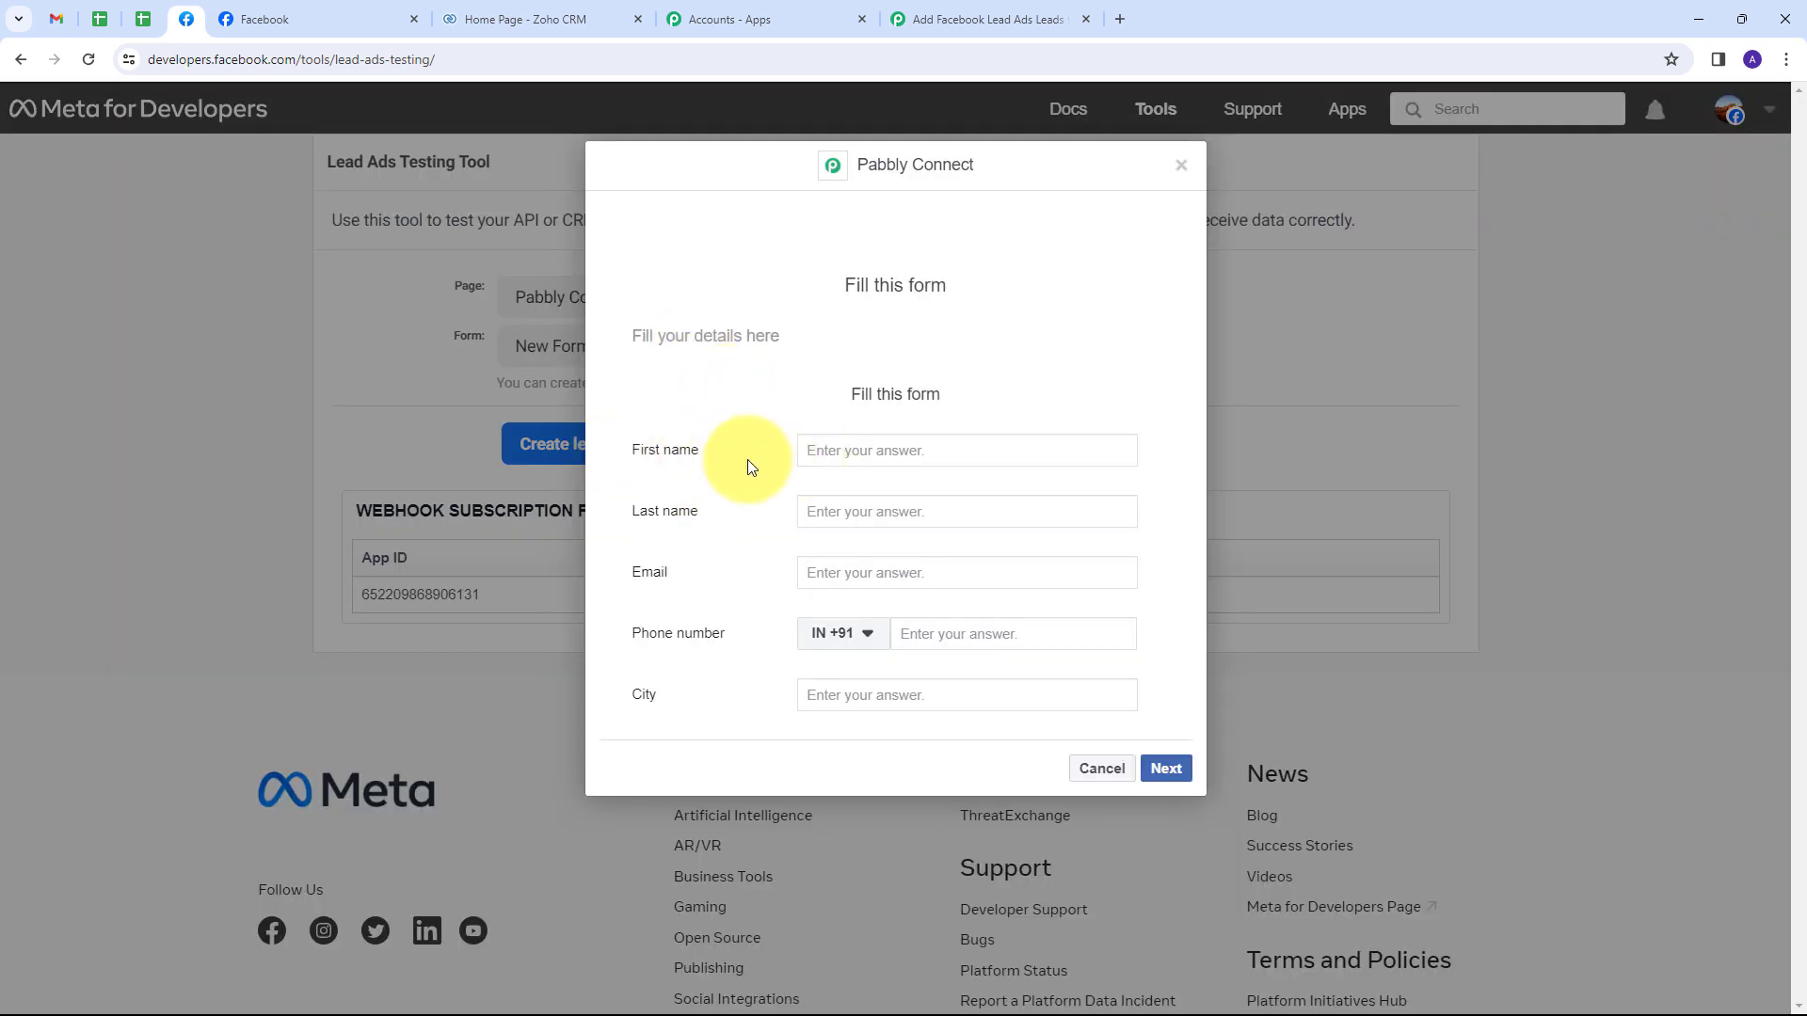
# Fill the test lead form with name New Lead, an email, a phone number and city Indore.
pyautogui.click(872, 450)
pyautogui.write('New')
pyautogui.press('Tab')
pyautogui.write('Lead')
pyautogui.press('Tab')
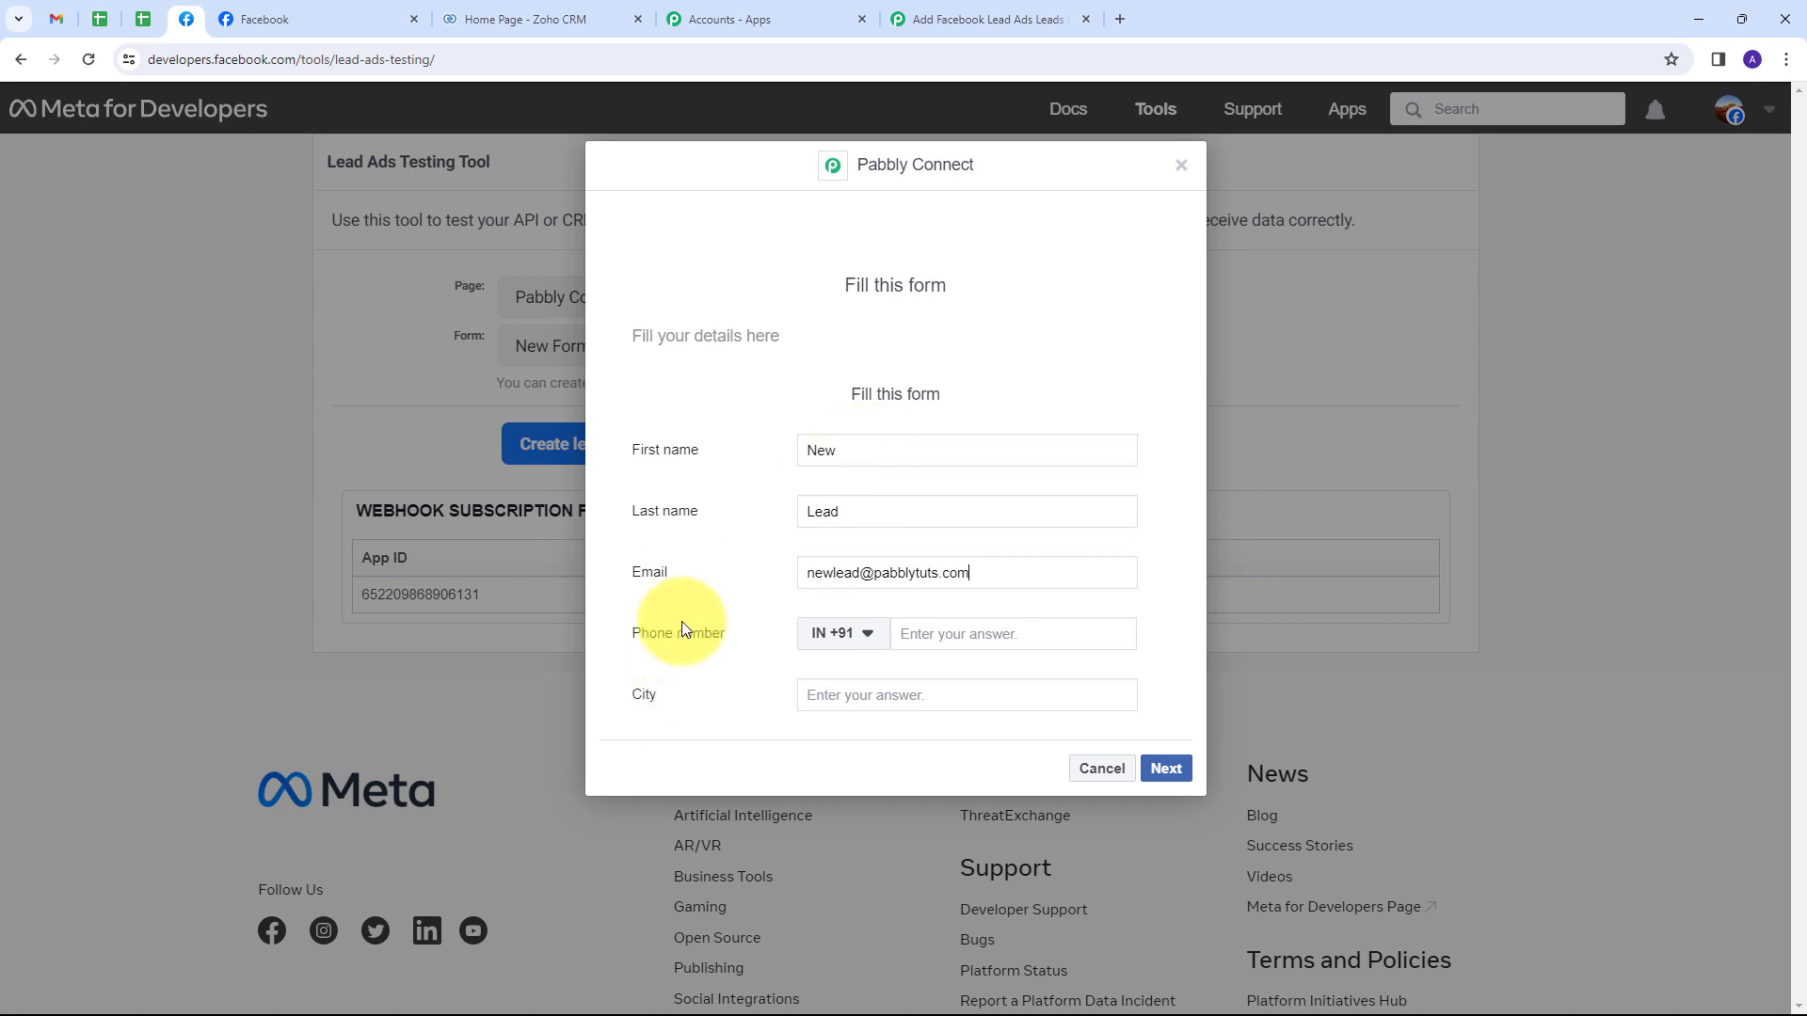
pyautogui.click(932, 629)
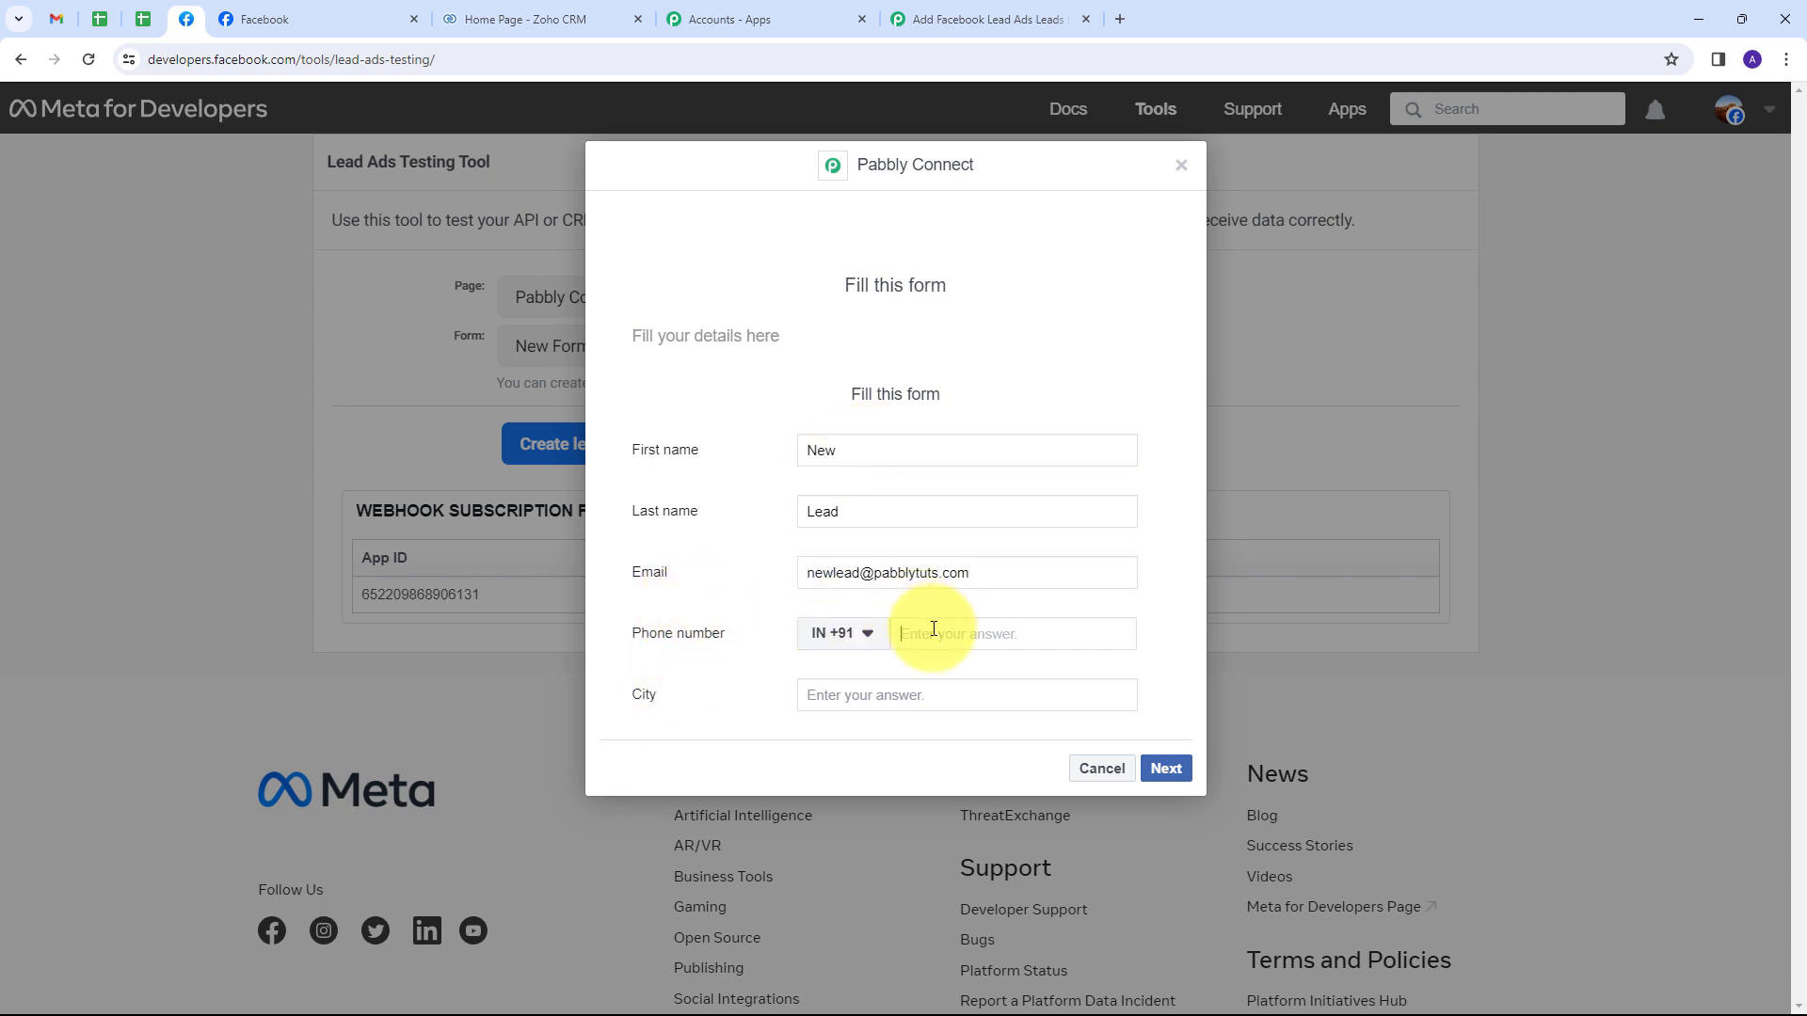
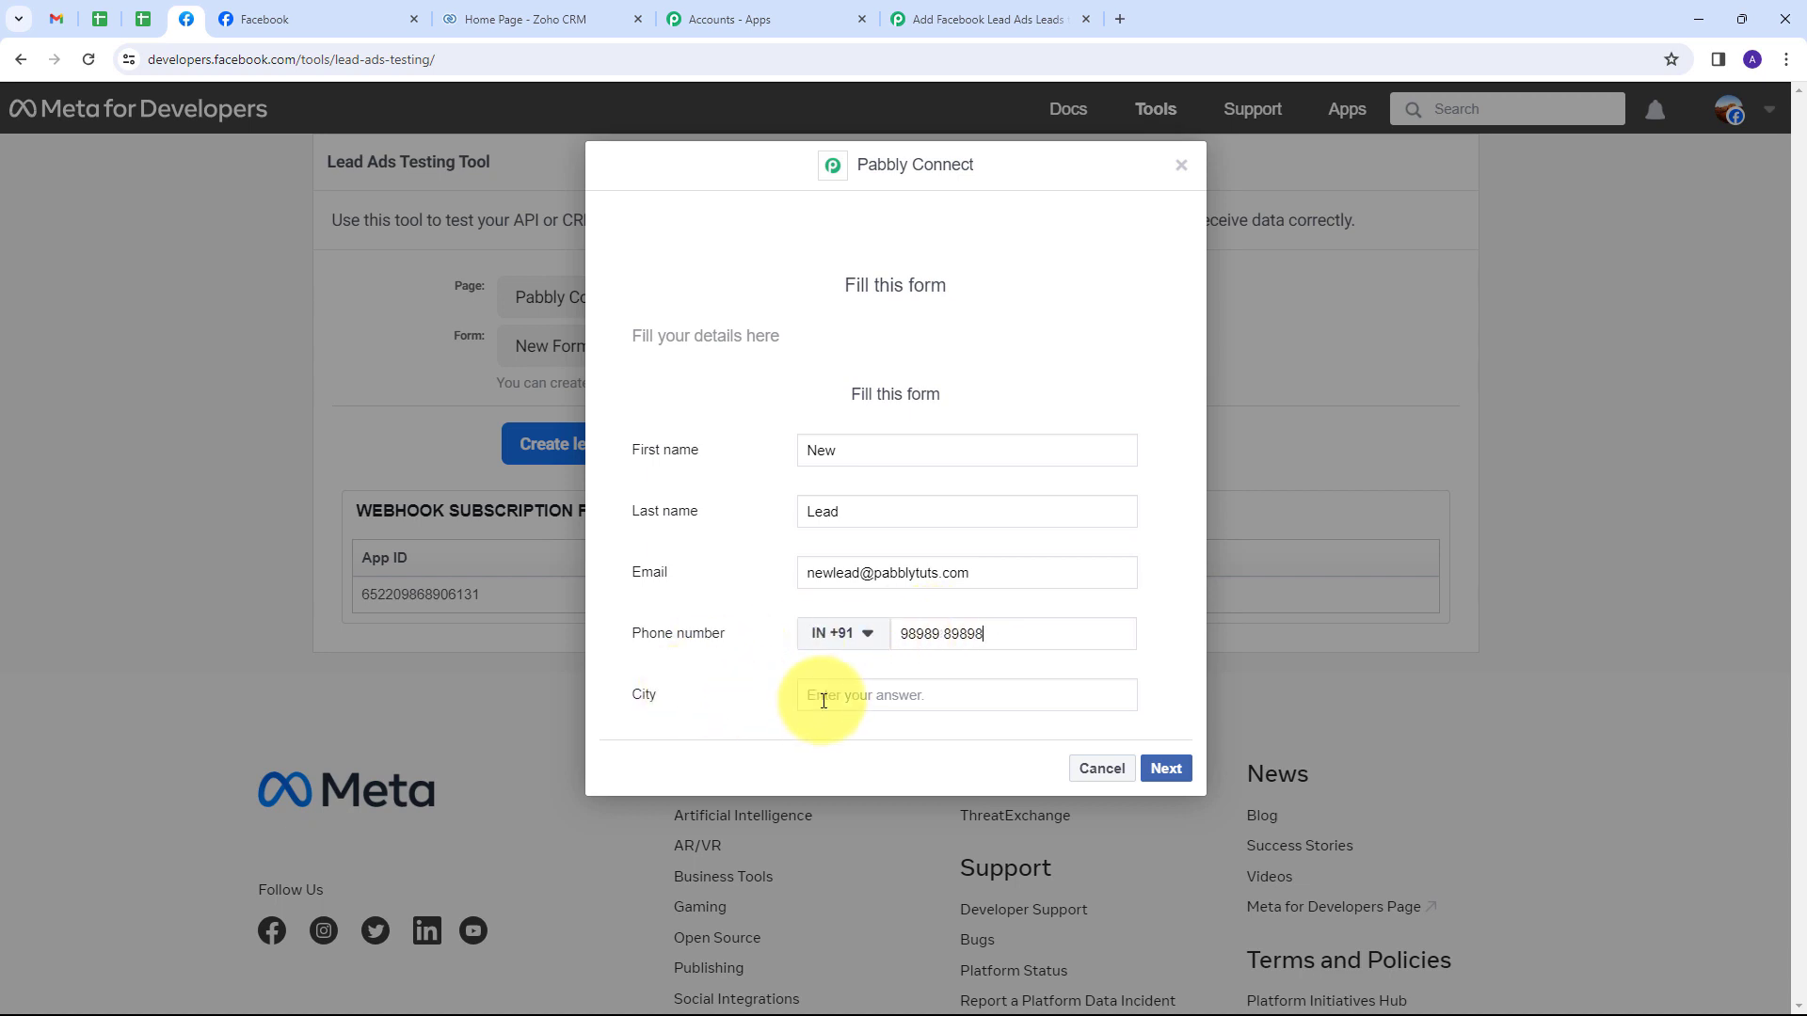
pyautogui.click(866, 696)
pyautogui.write('Indore')
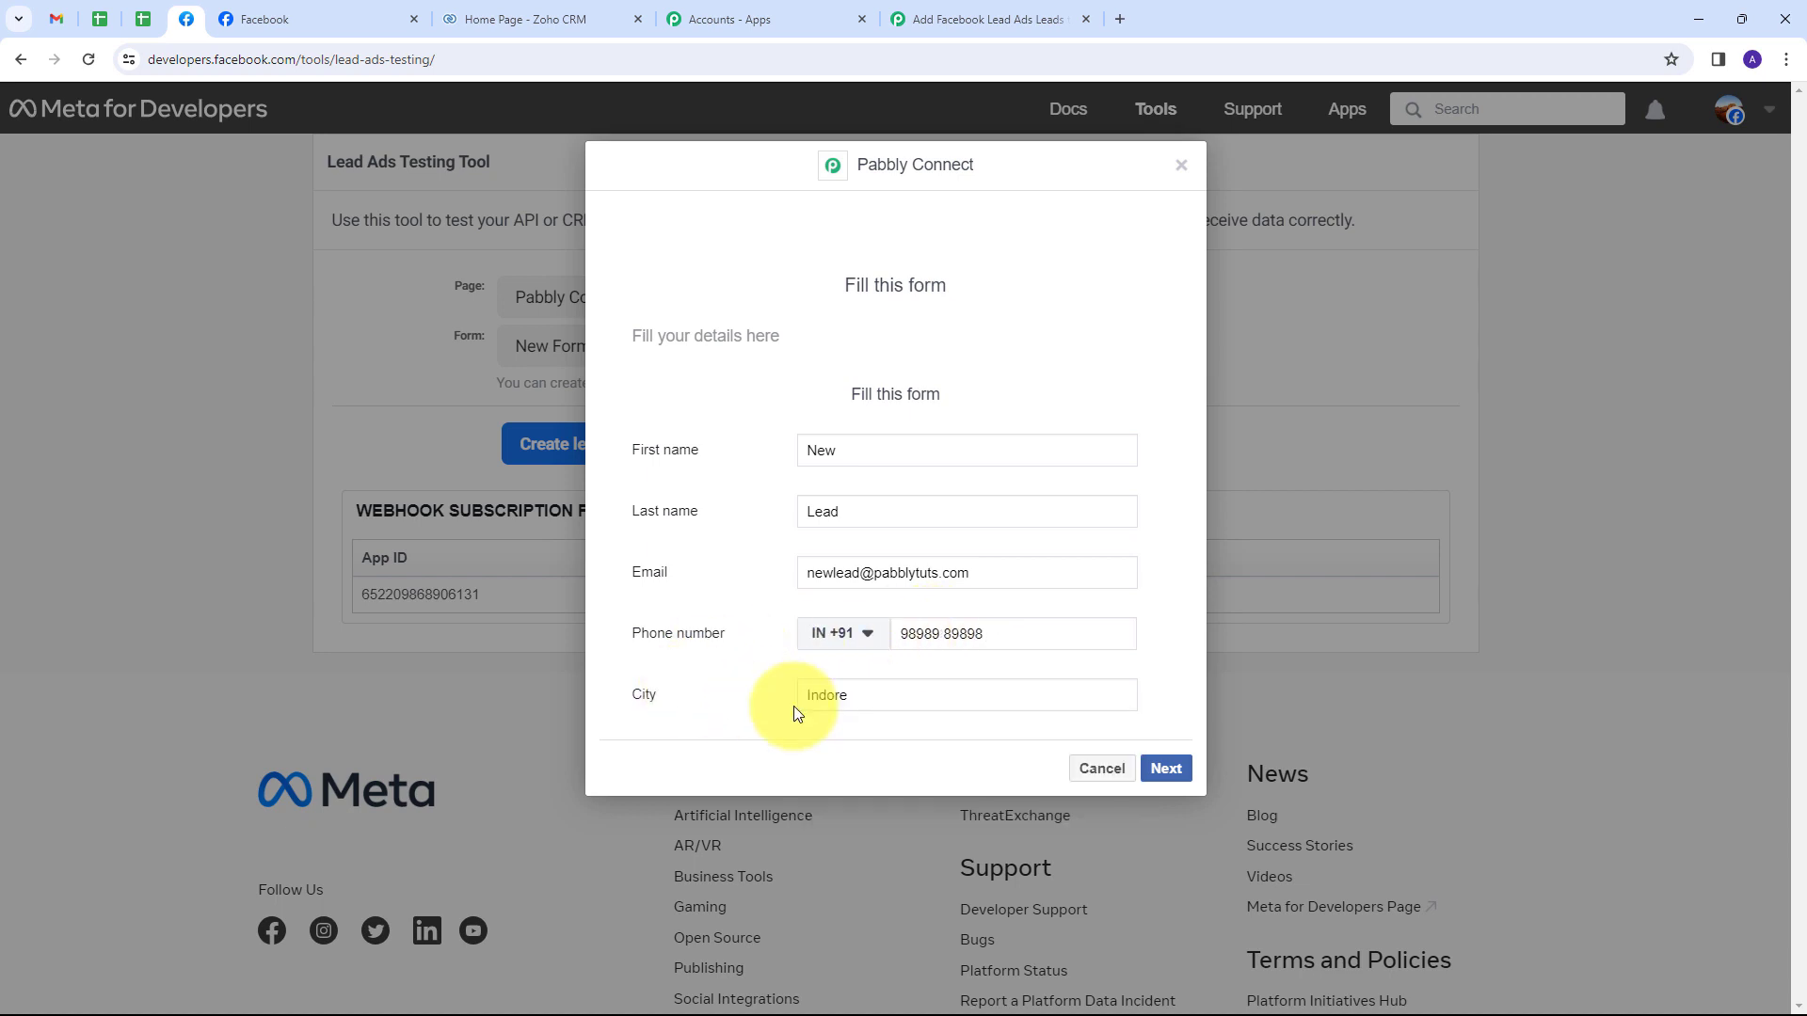
# Submit the test lead and return to the Pabbly Connect workflow.
pyautogui.click(1165, 769)
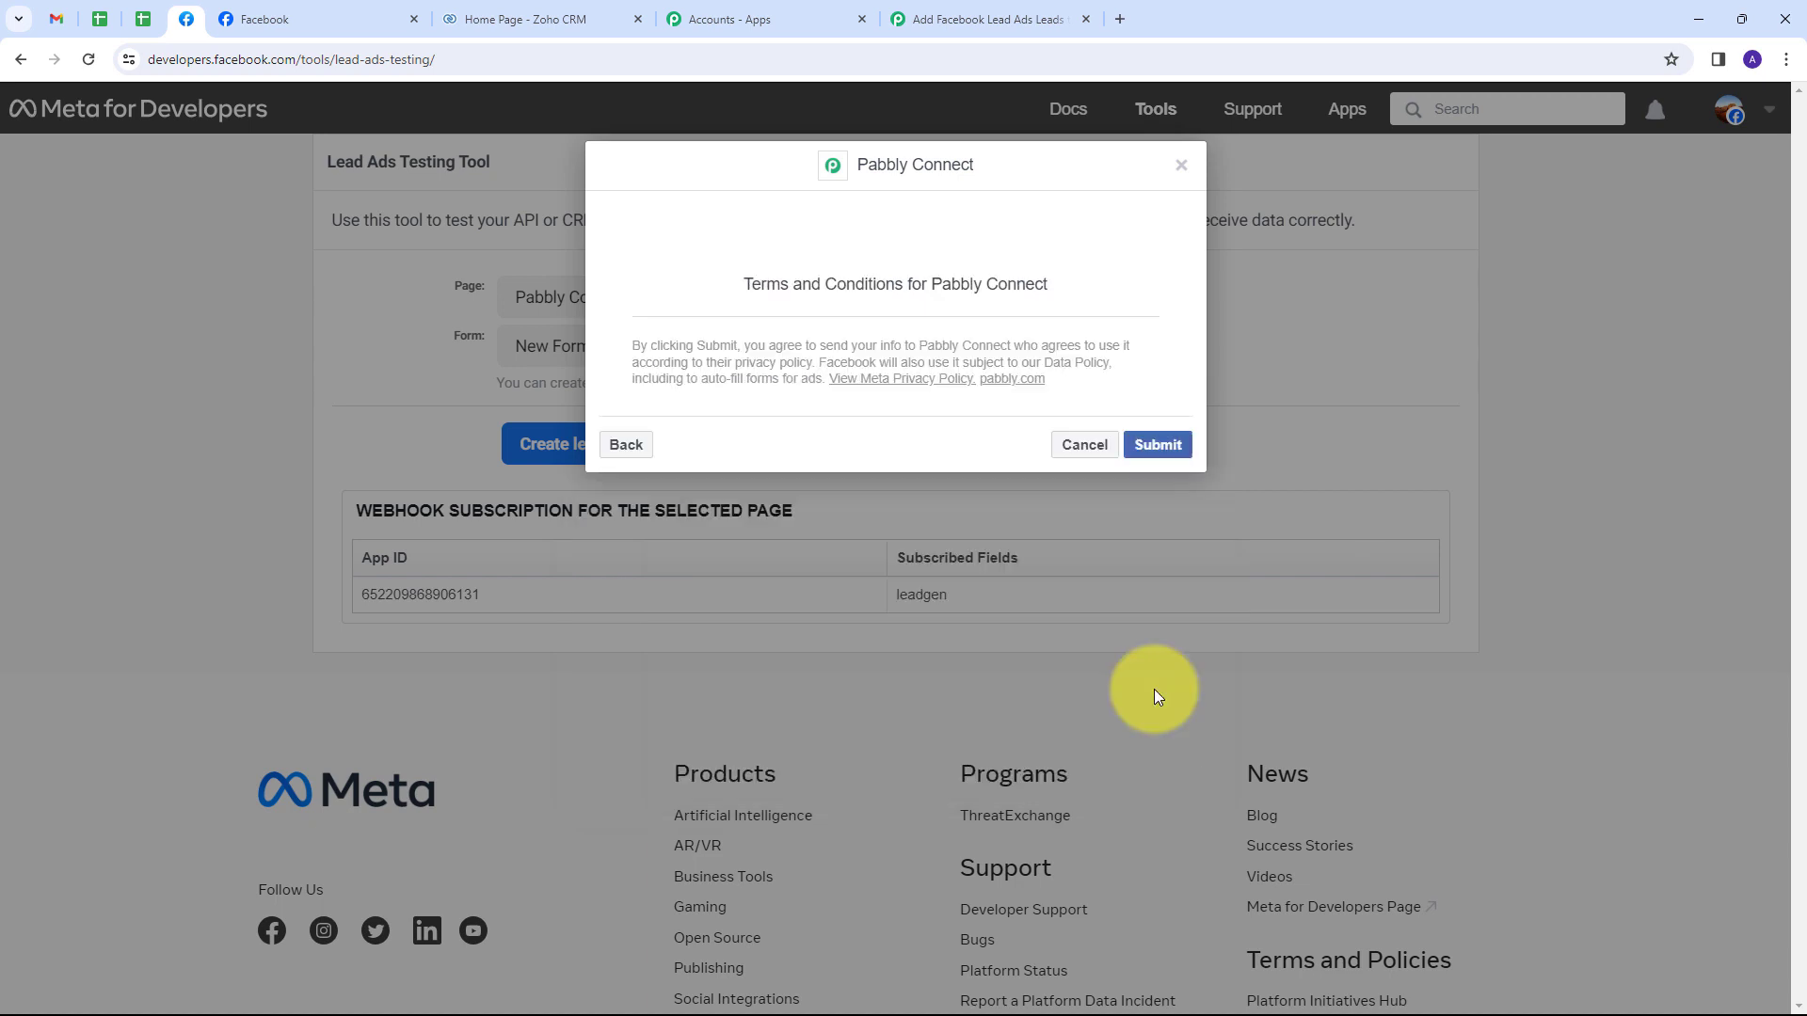
pyautogui.click(1160, 445)
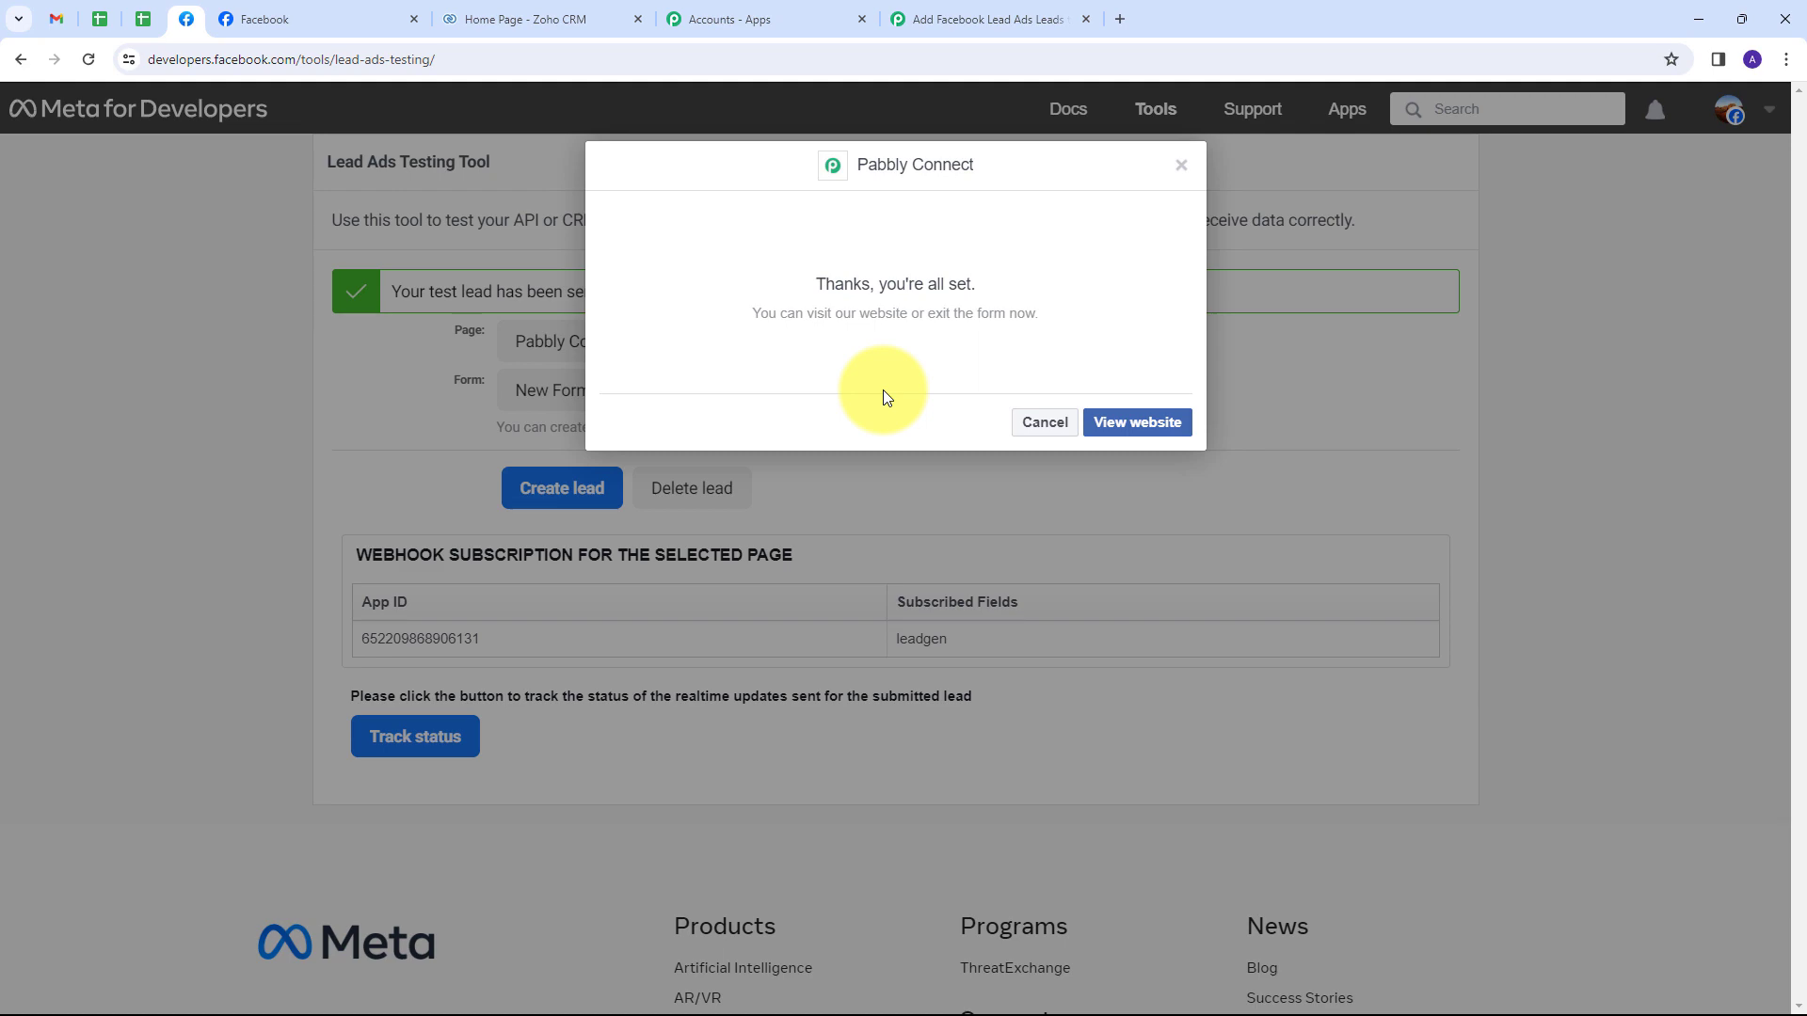
pyautogui.click(952, 33)
# Review the captured response values: first name New, last name Lead, email, phone and city.
pyautogui.scroll(-6, 1273, 482)
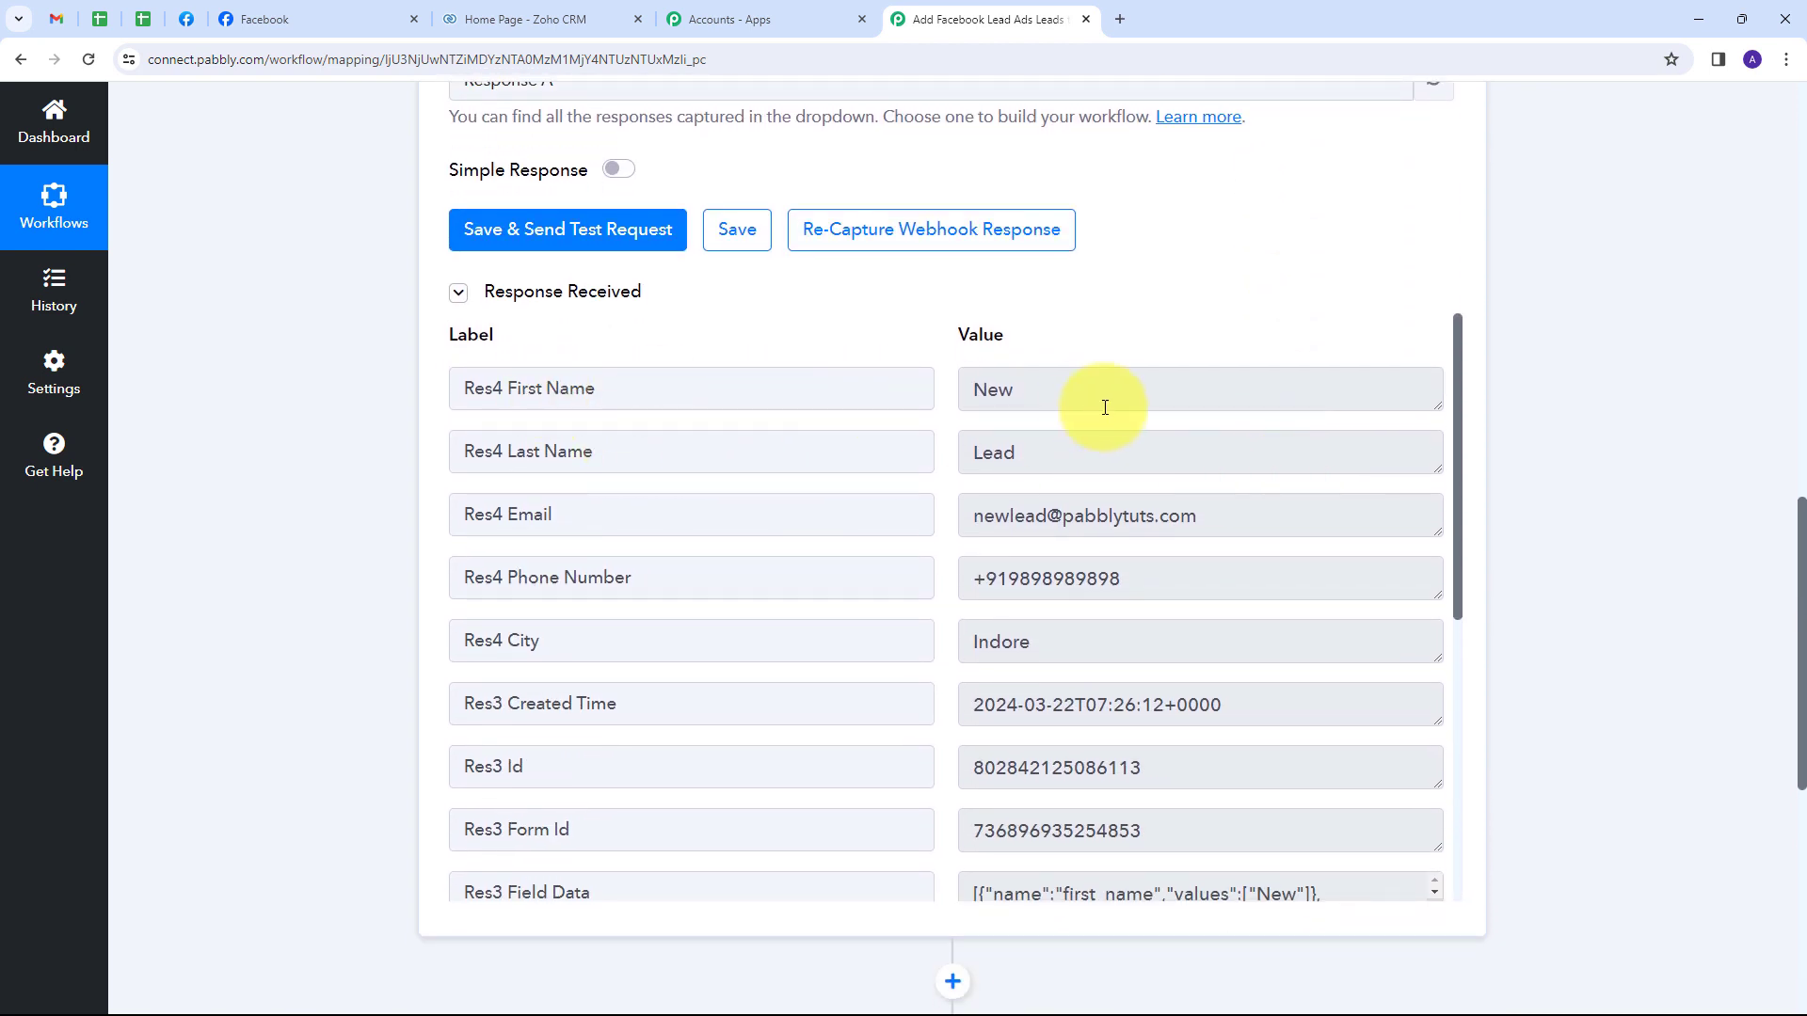
pyautogui.moveTo(1081, 396); pyautogui.dragTo(947, 404)
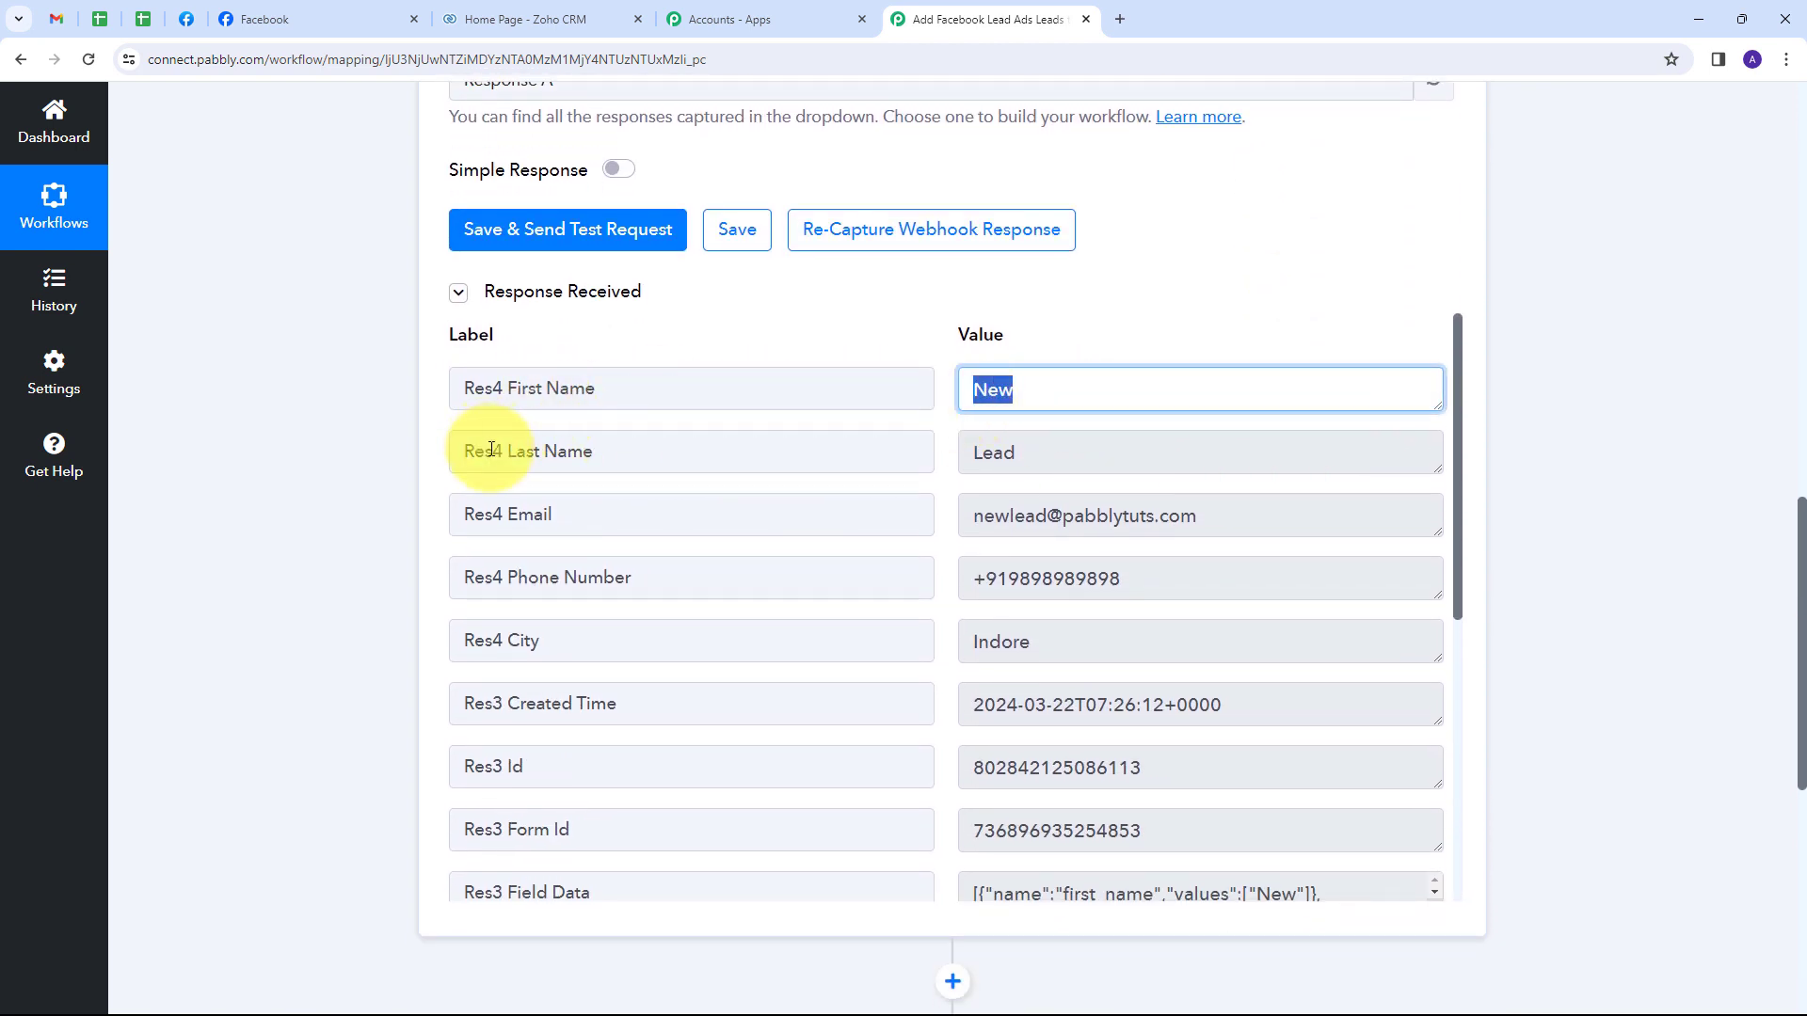
pyautogui.doubleClick(991, 455)
pyautogui.moveTo(1239, 516); pyautogui.dragTo(906, 534)
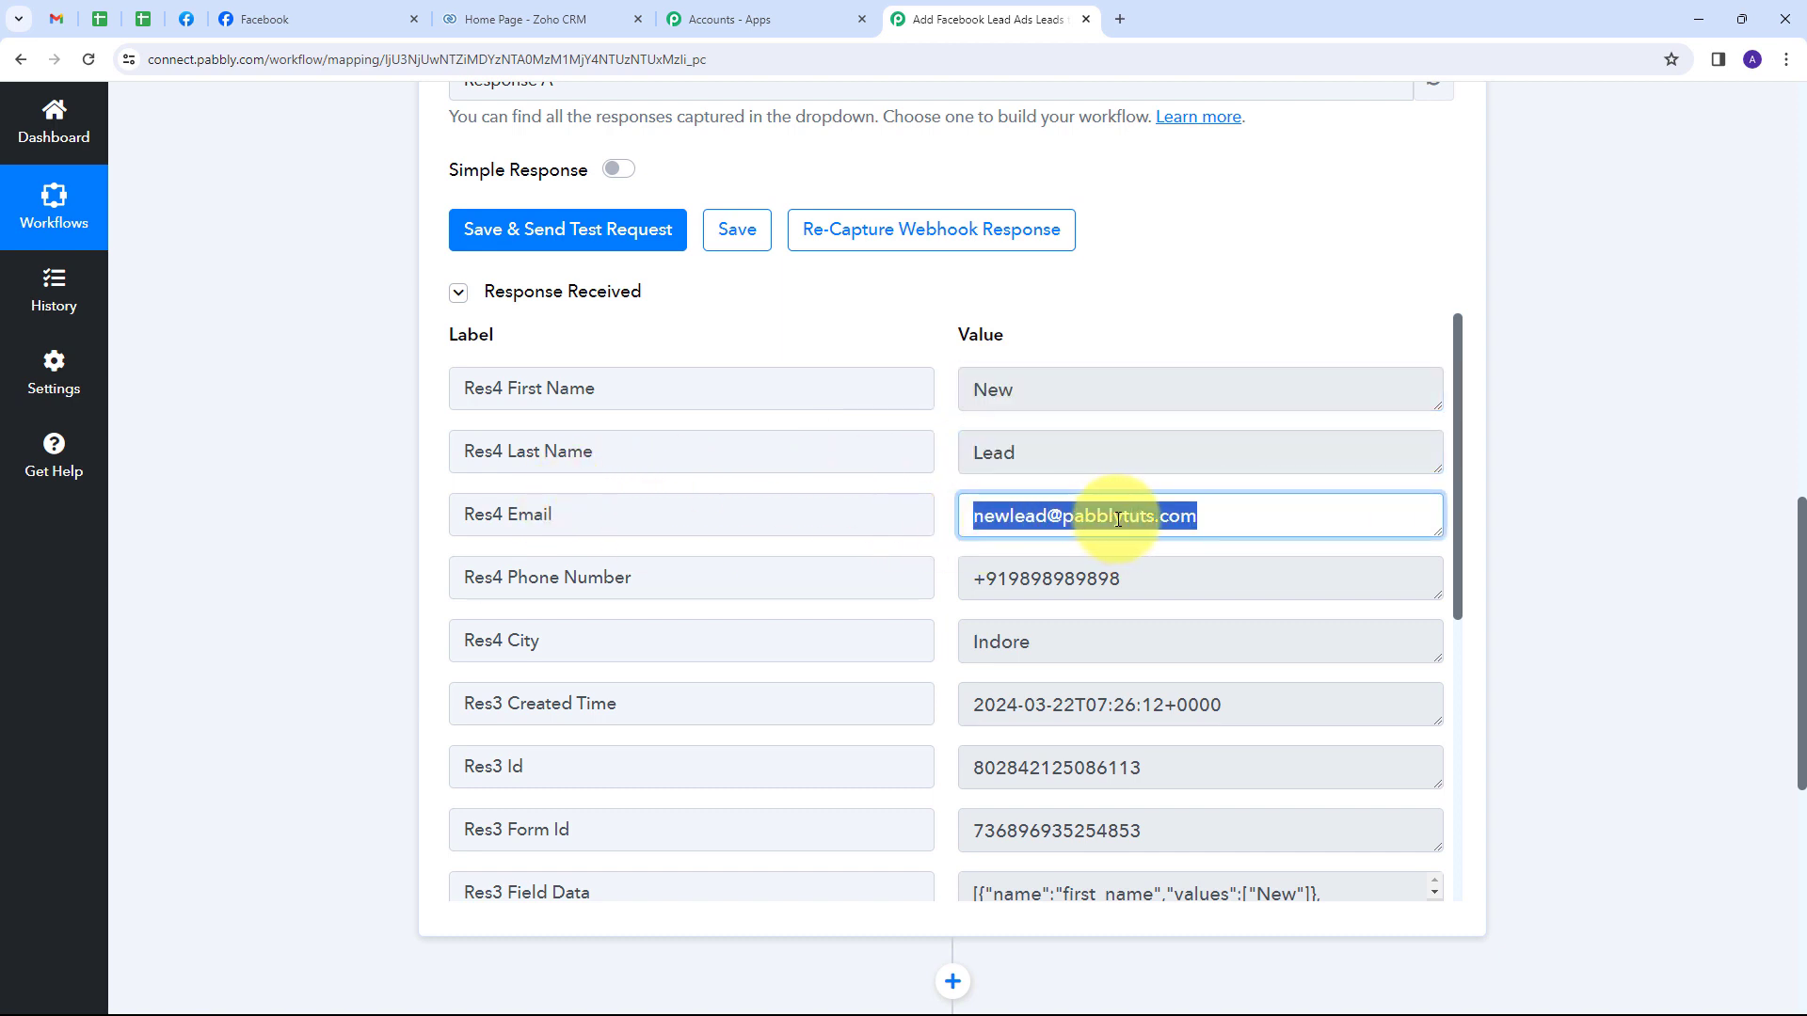
pyautogui.moveTo(1134, 579); pyautogui.dragTo(634, 617)
pyautogui.moveTo(1097, 640); pyautogui.dragTo(753, 633)
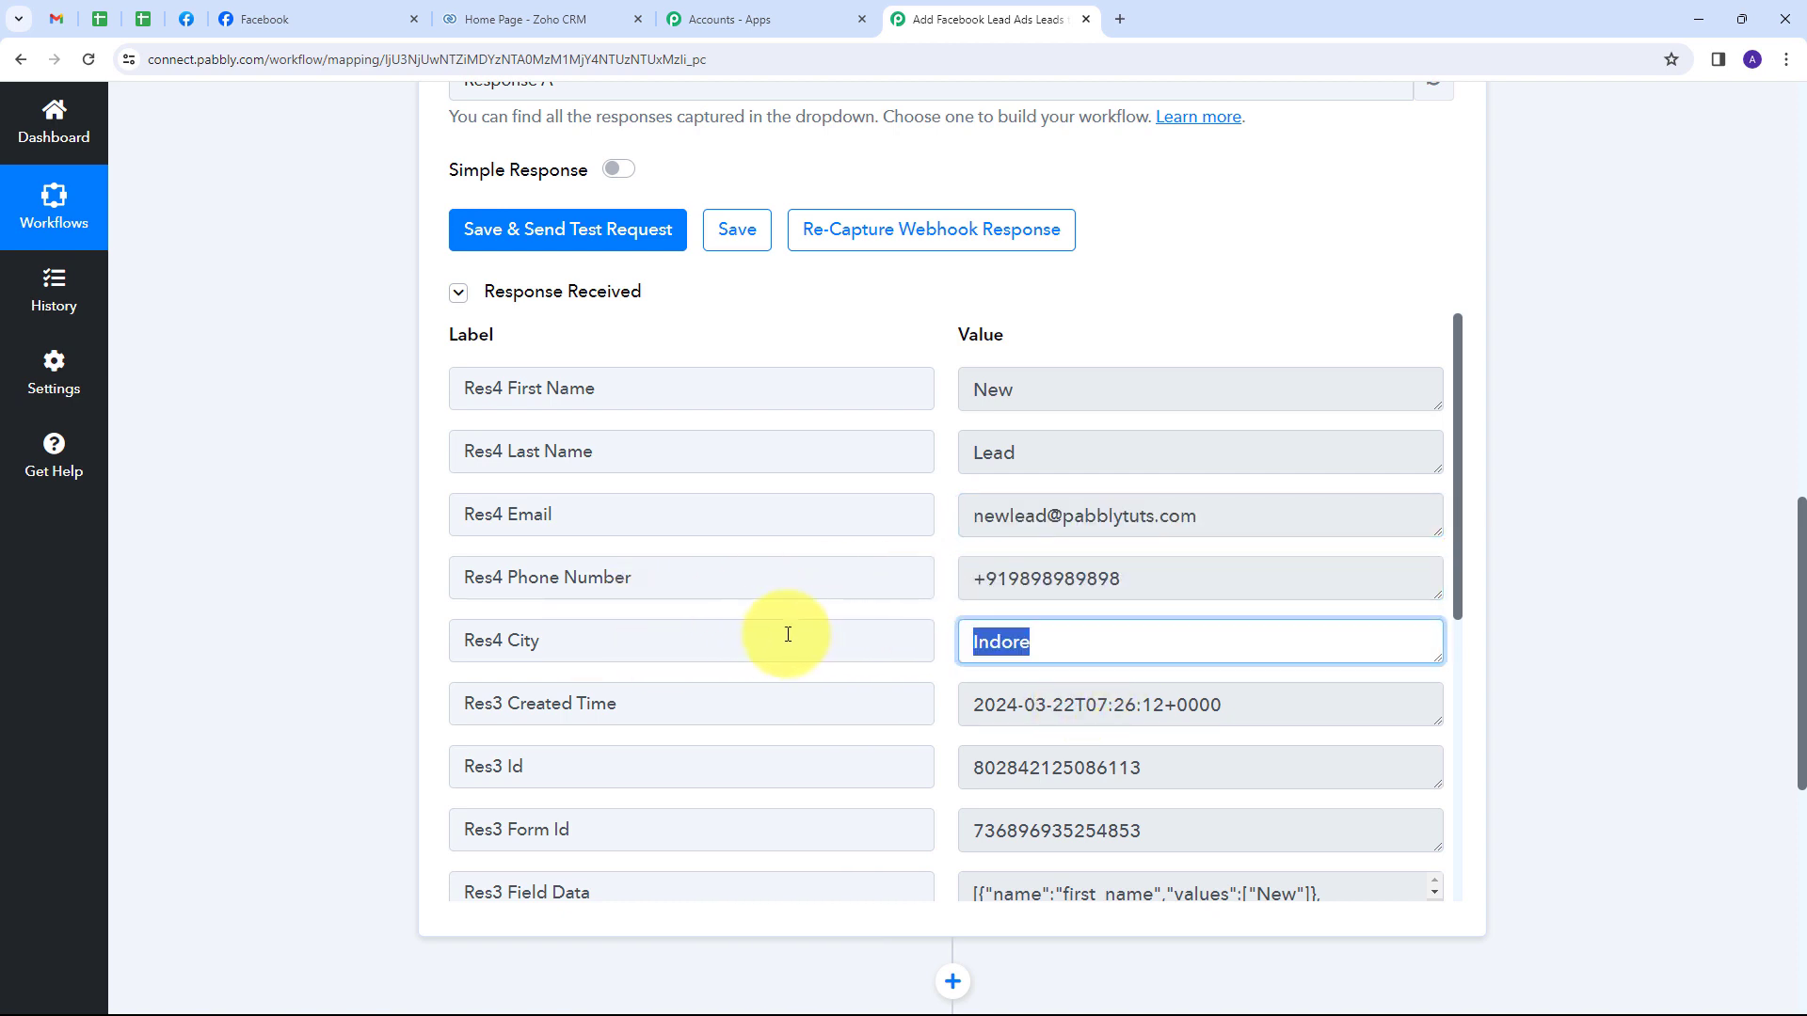
pyautogui.scroll(1, 875, 614)
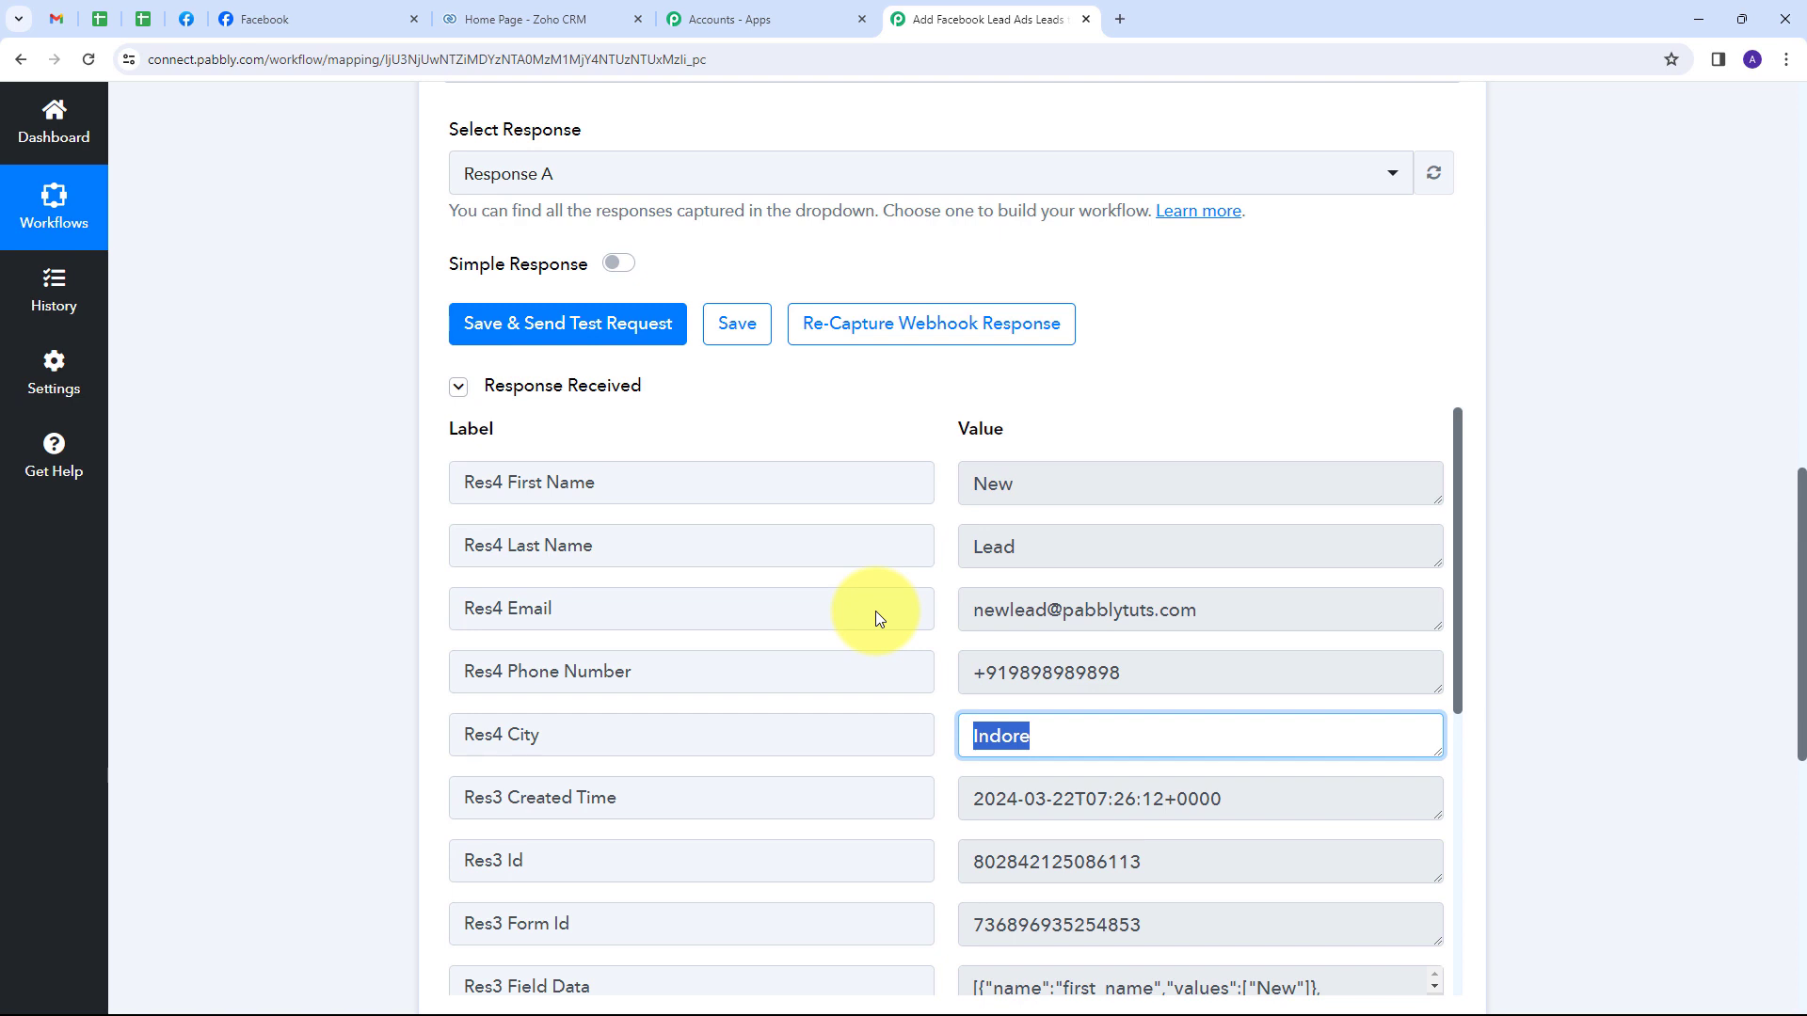
pyautogui.click(942, 565)
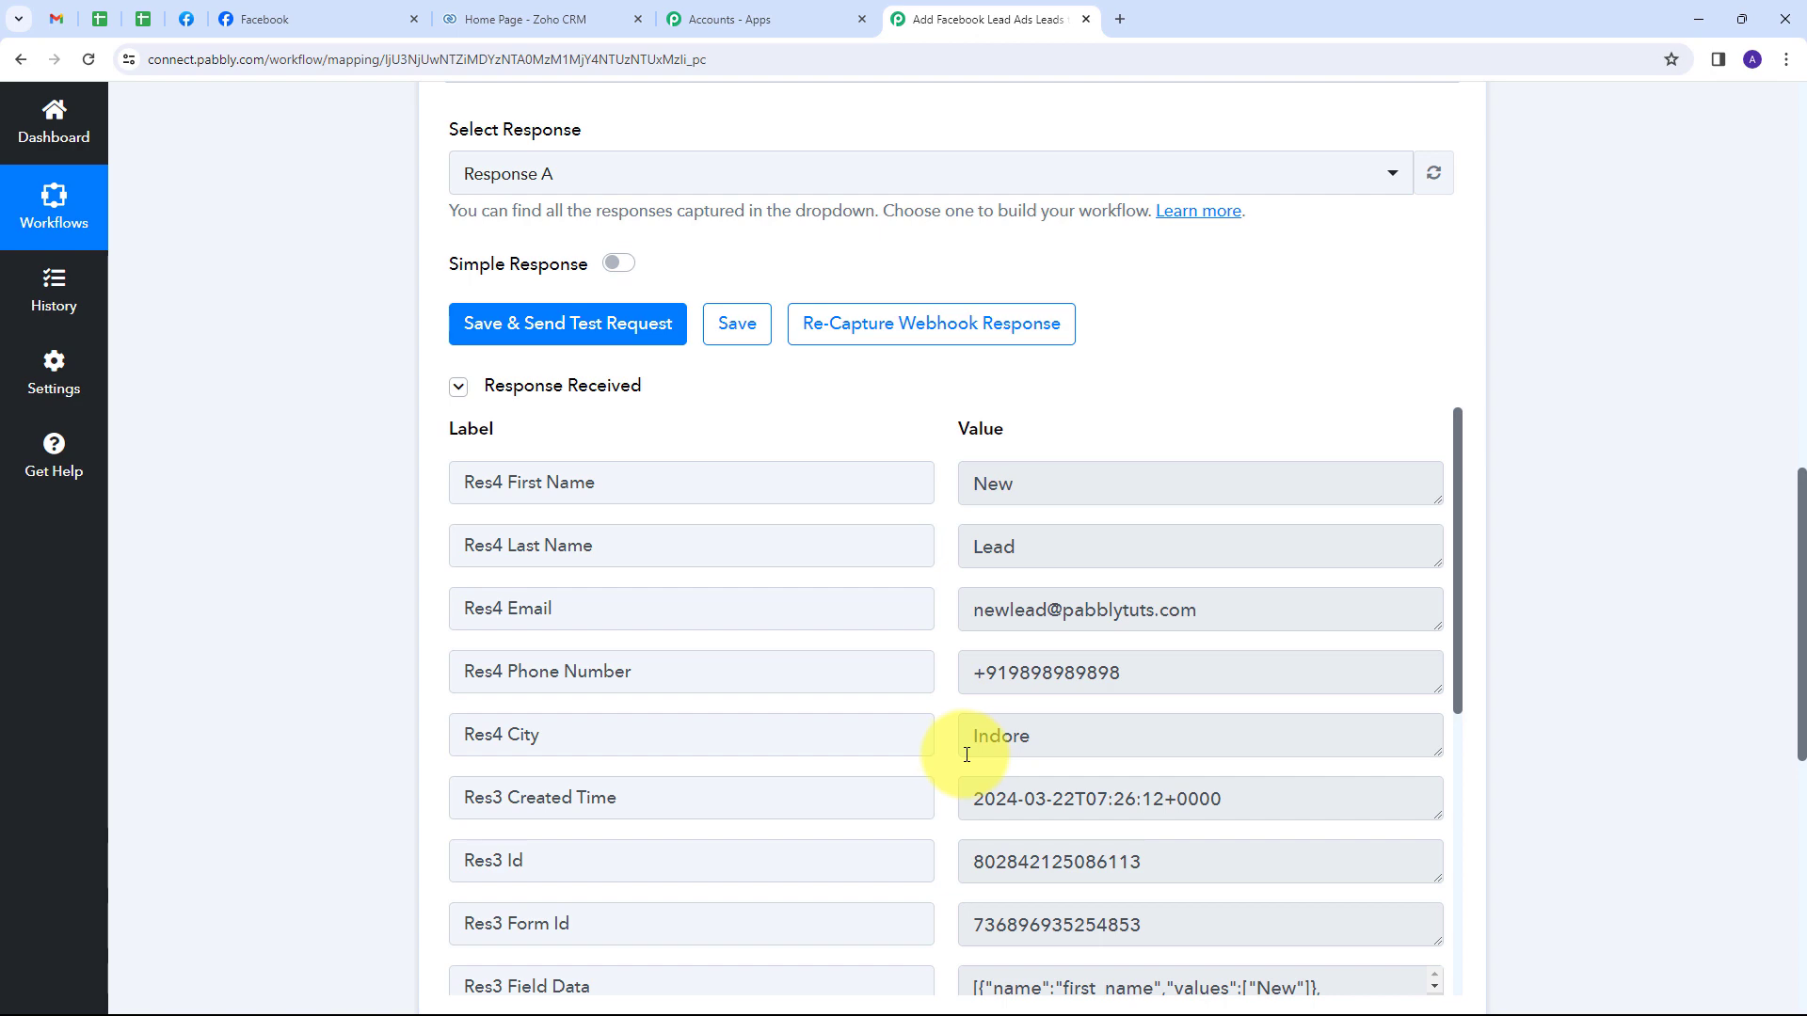
pyautogui.scroll(-5, 1544, 480)
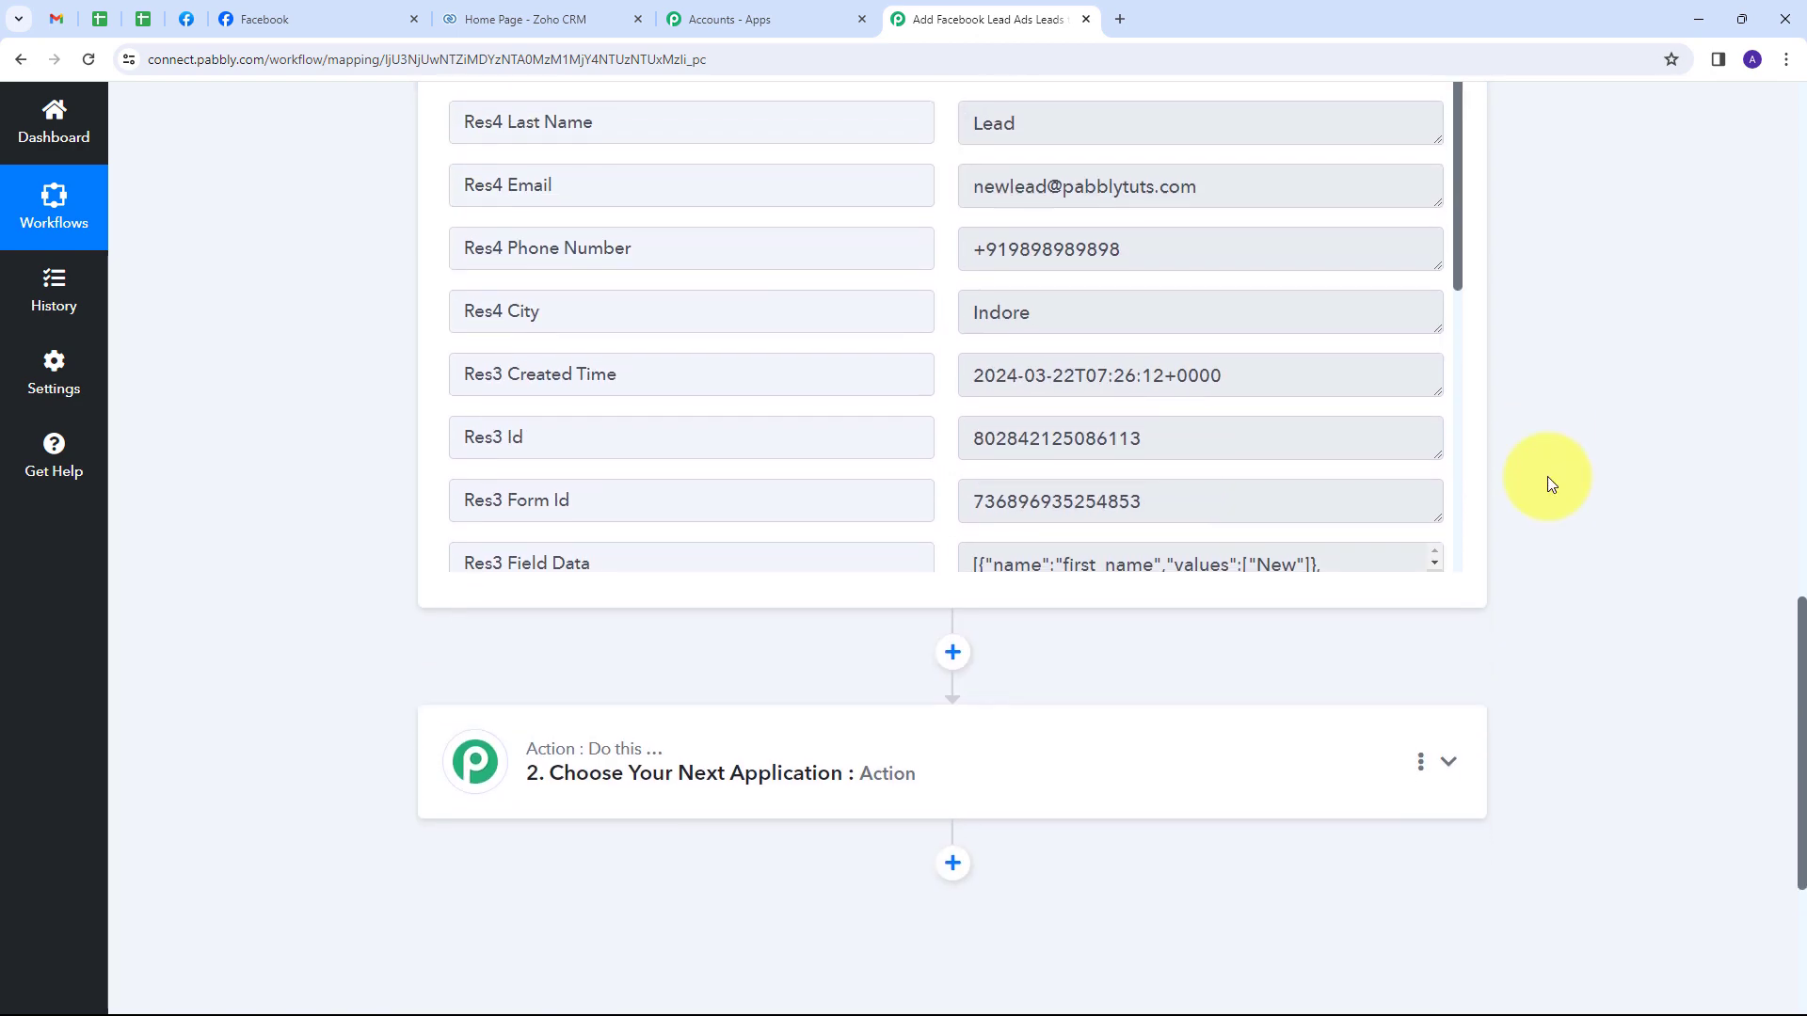
# In the second action step, pick the Zoho CRM app and its Insert/Update Record event.
pyautogui.click(1049, 726)
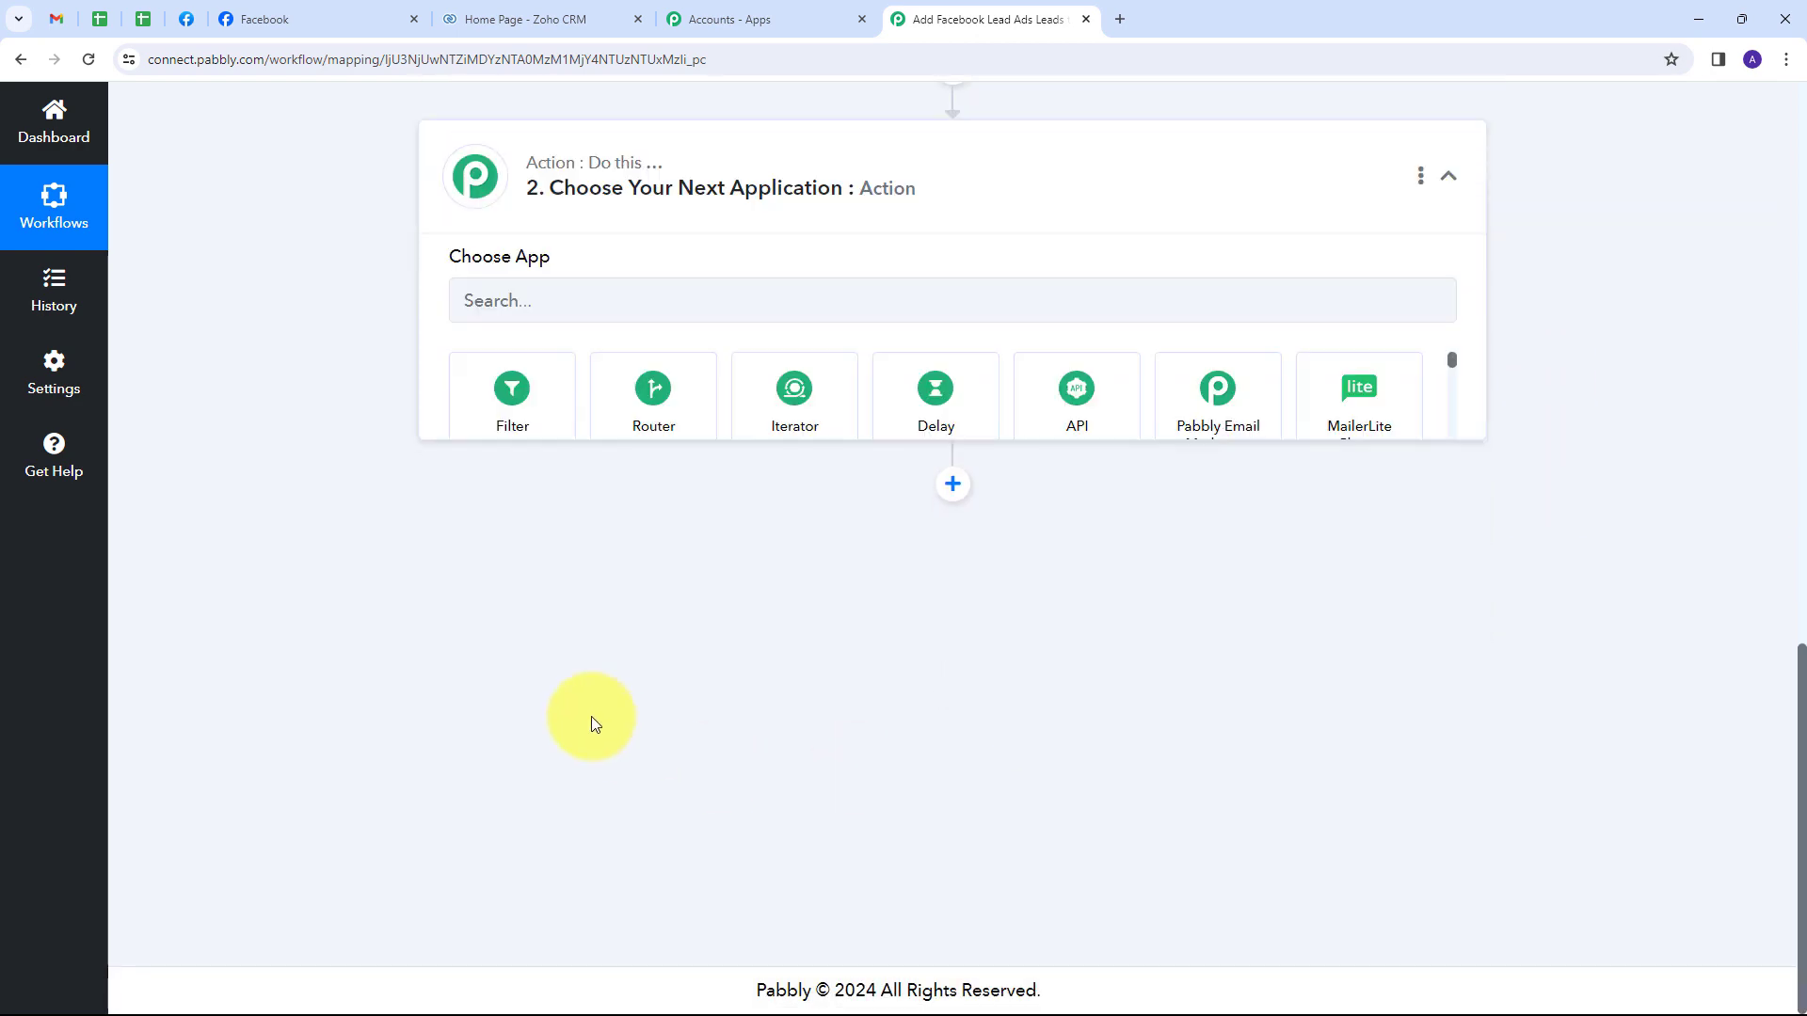
pyautogui.scroll(2, 560, 462)
pyautogui.click(551, 483)
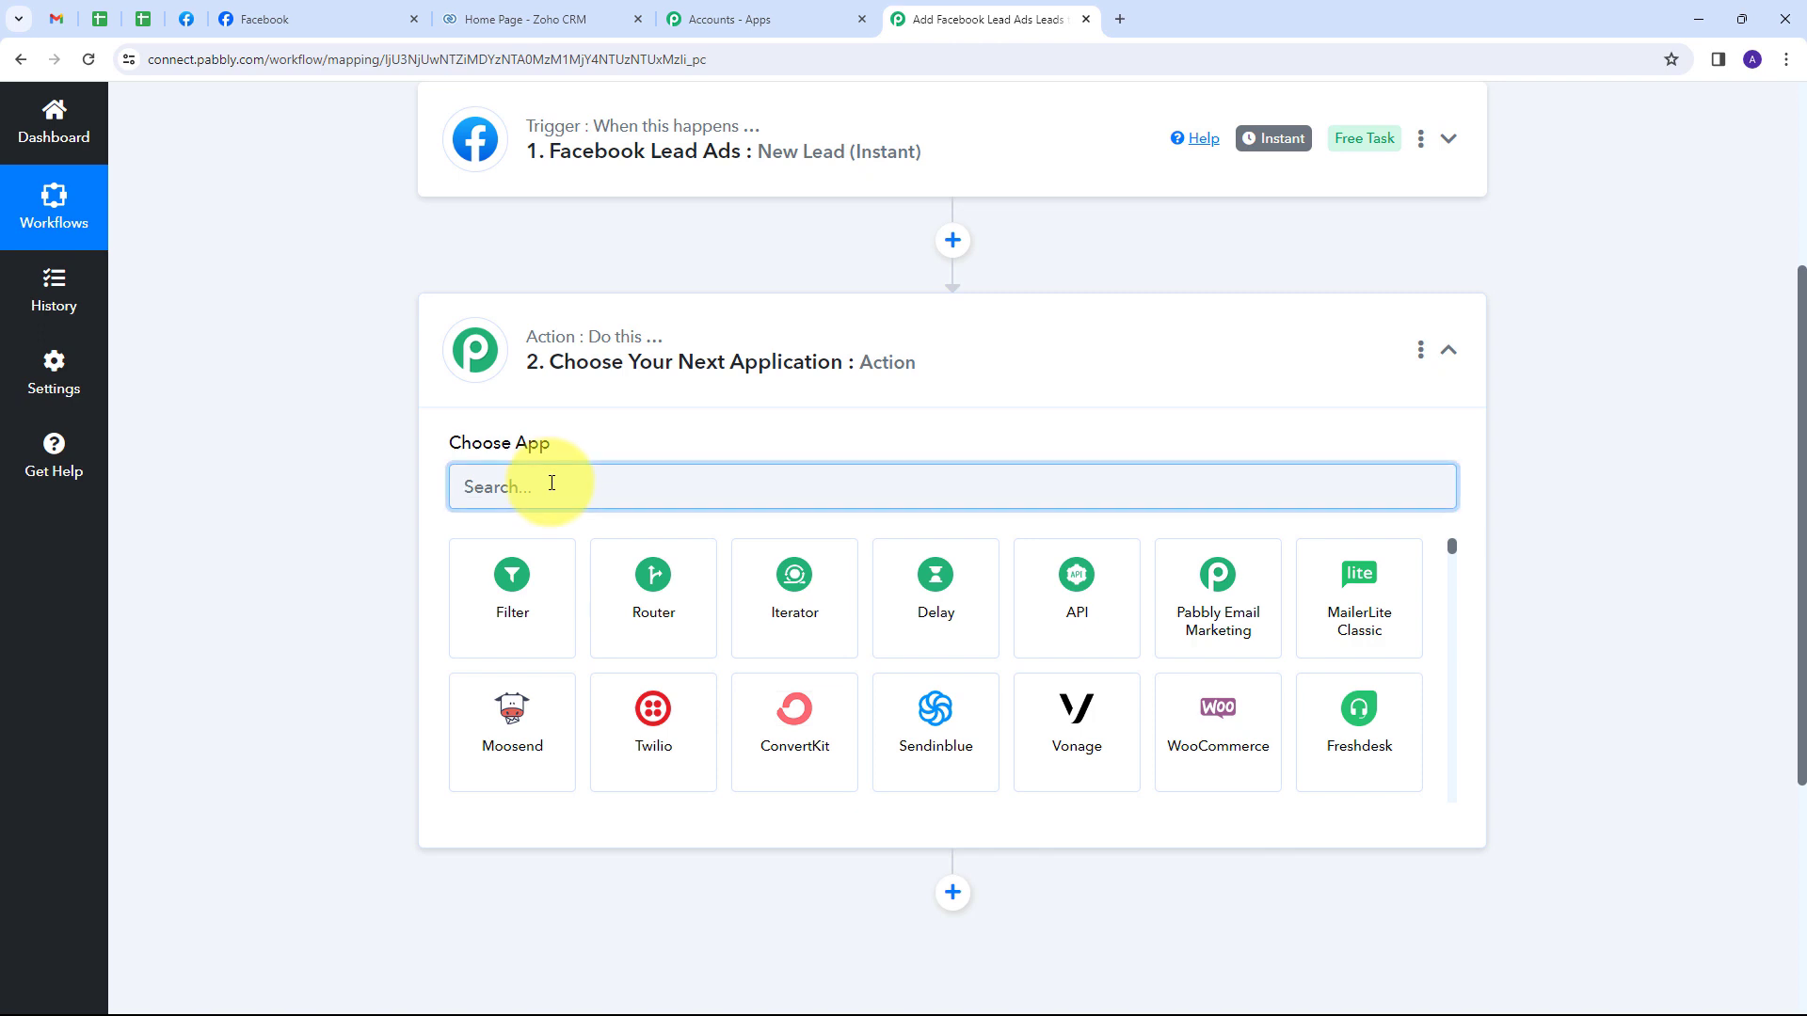
pyautogui.write('Zoho CRM')
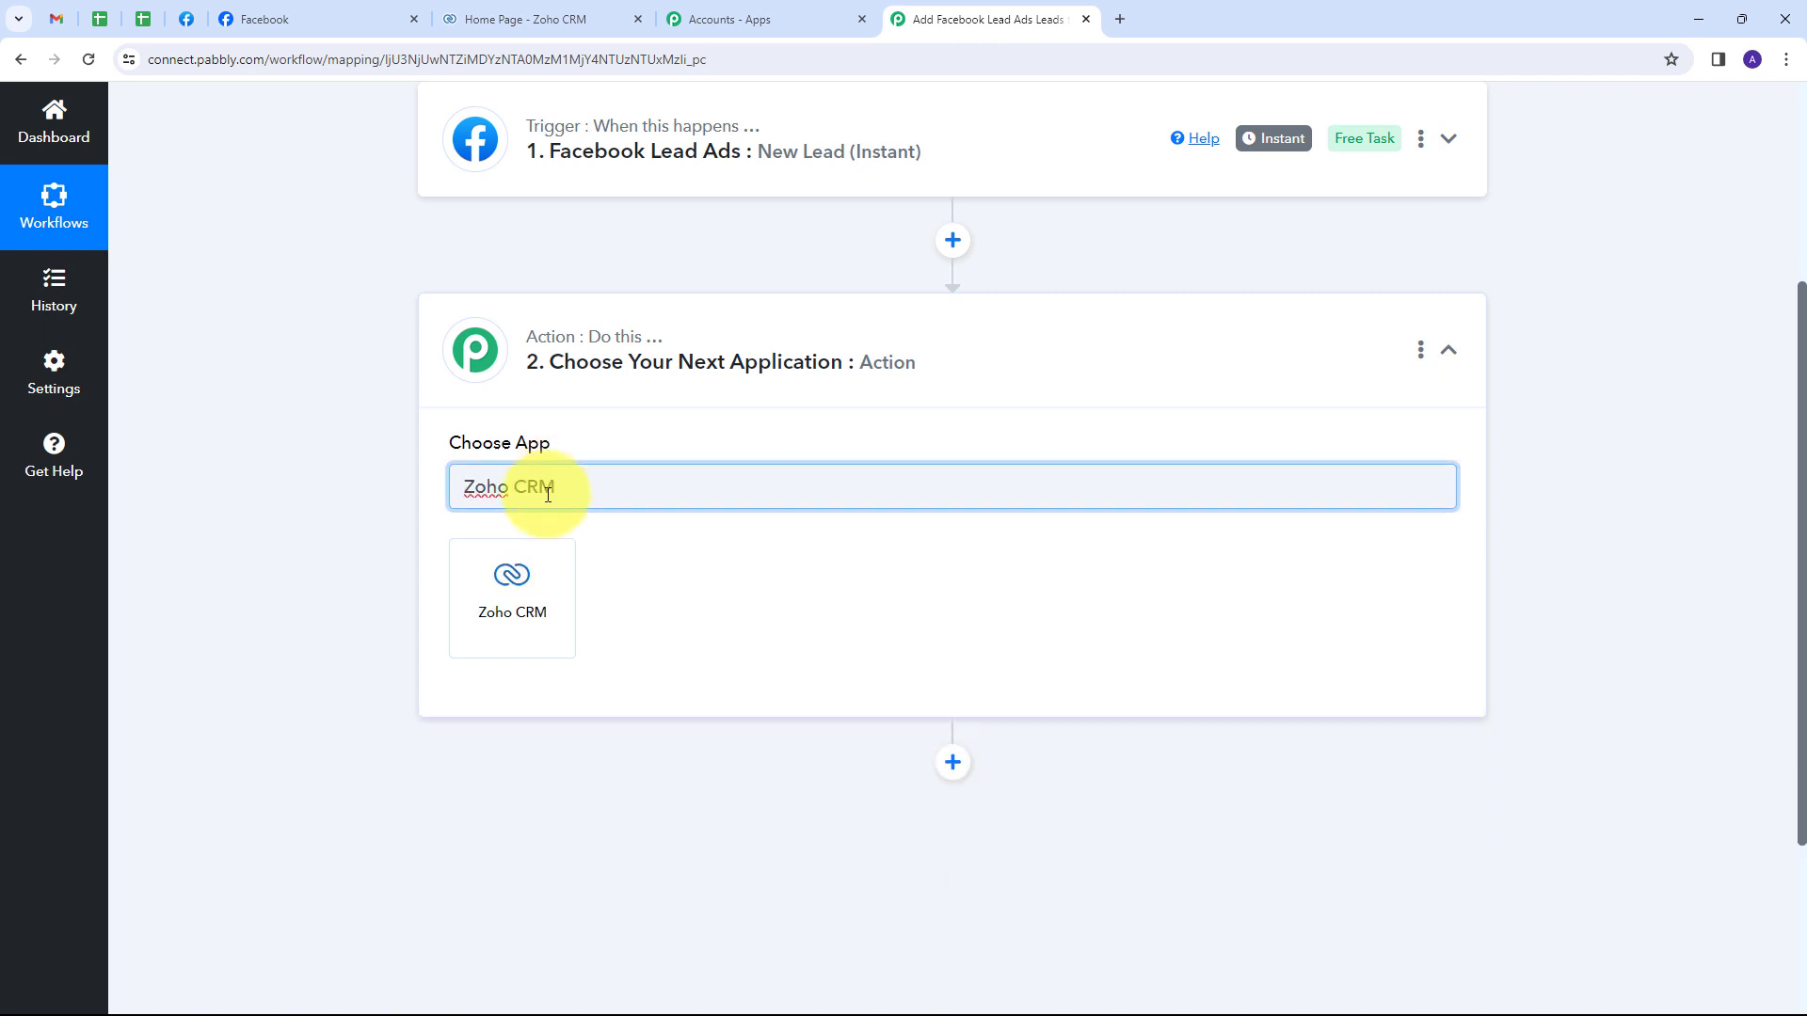
pyautogui.click(518, 593)
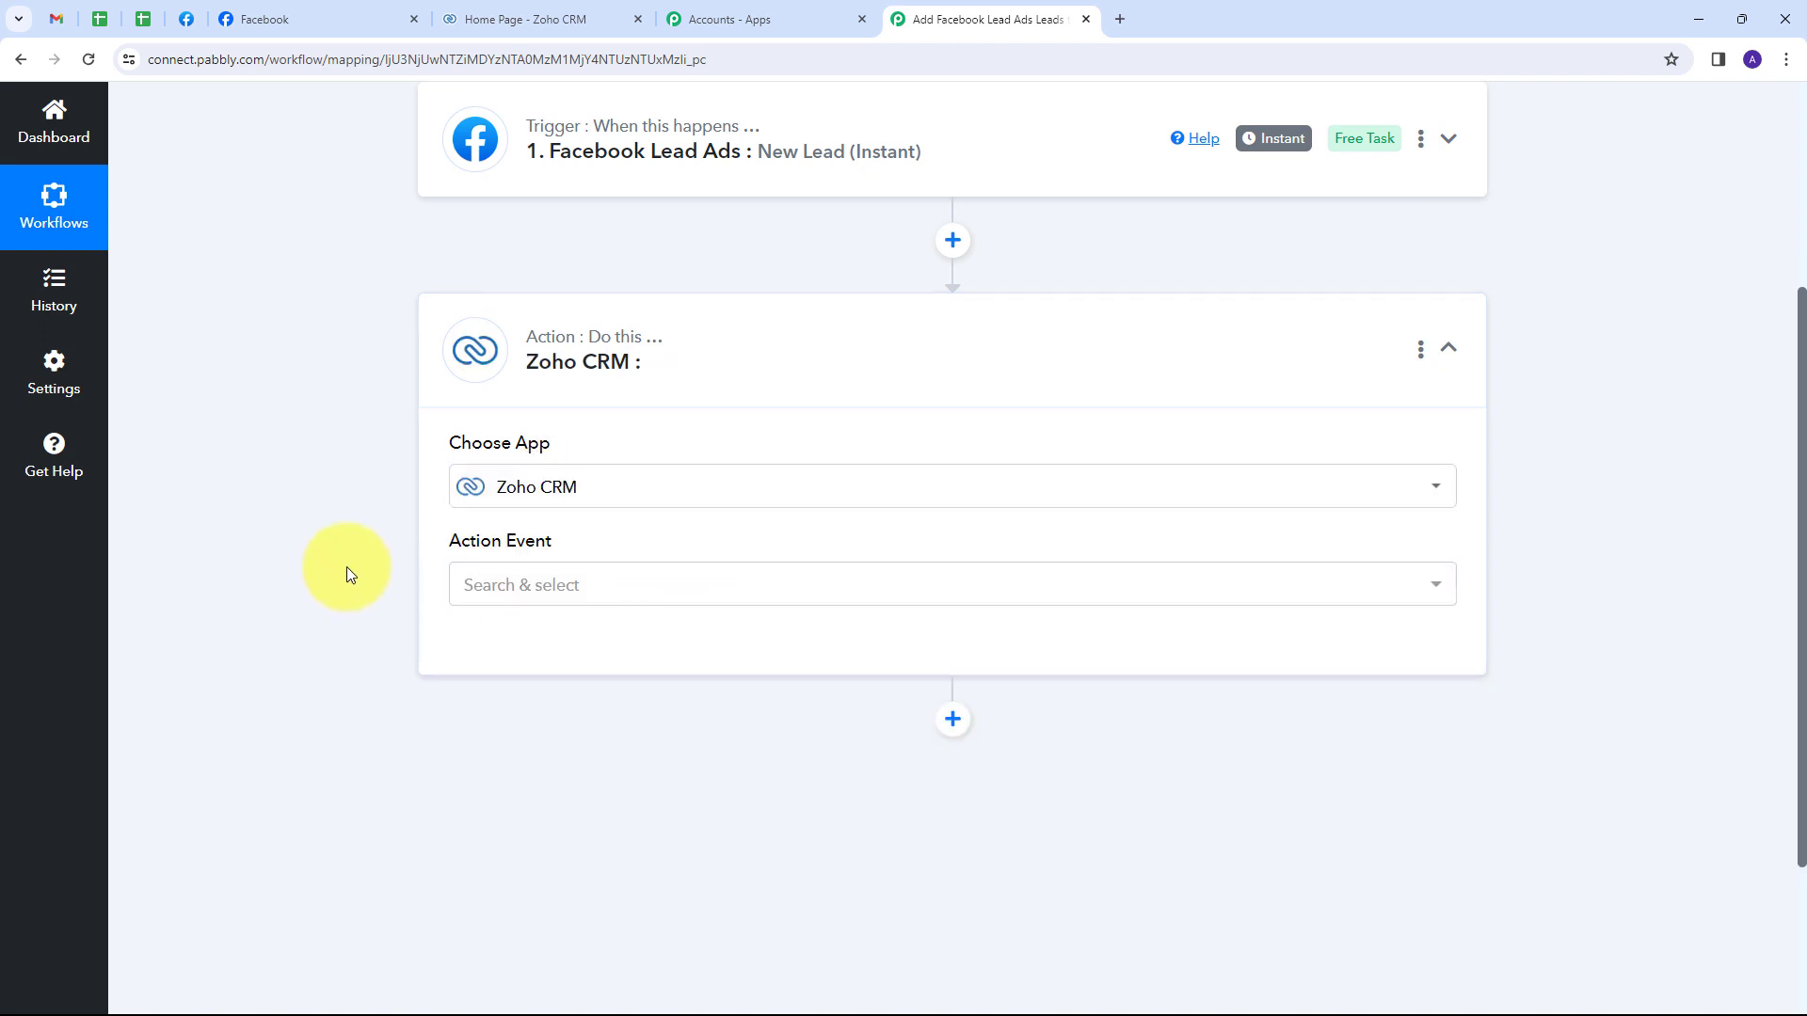
pyautogui.click(906, 584)
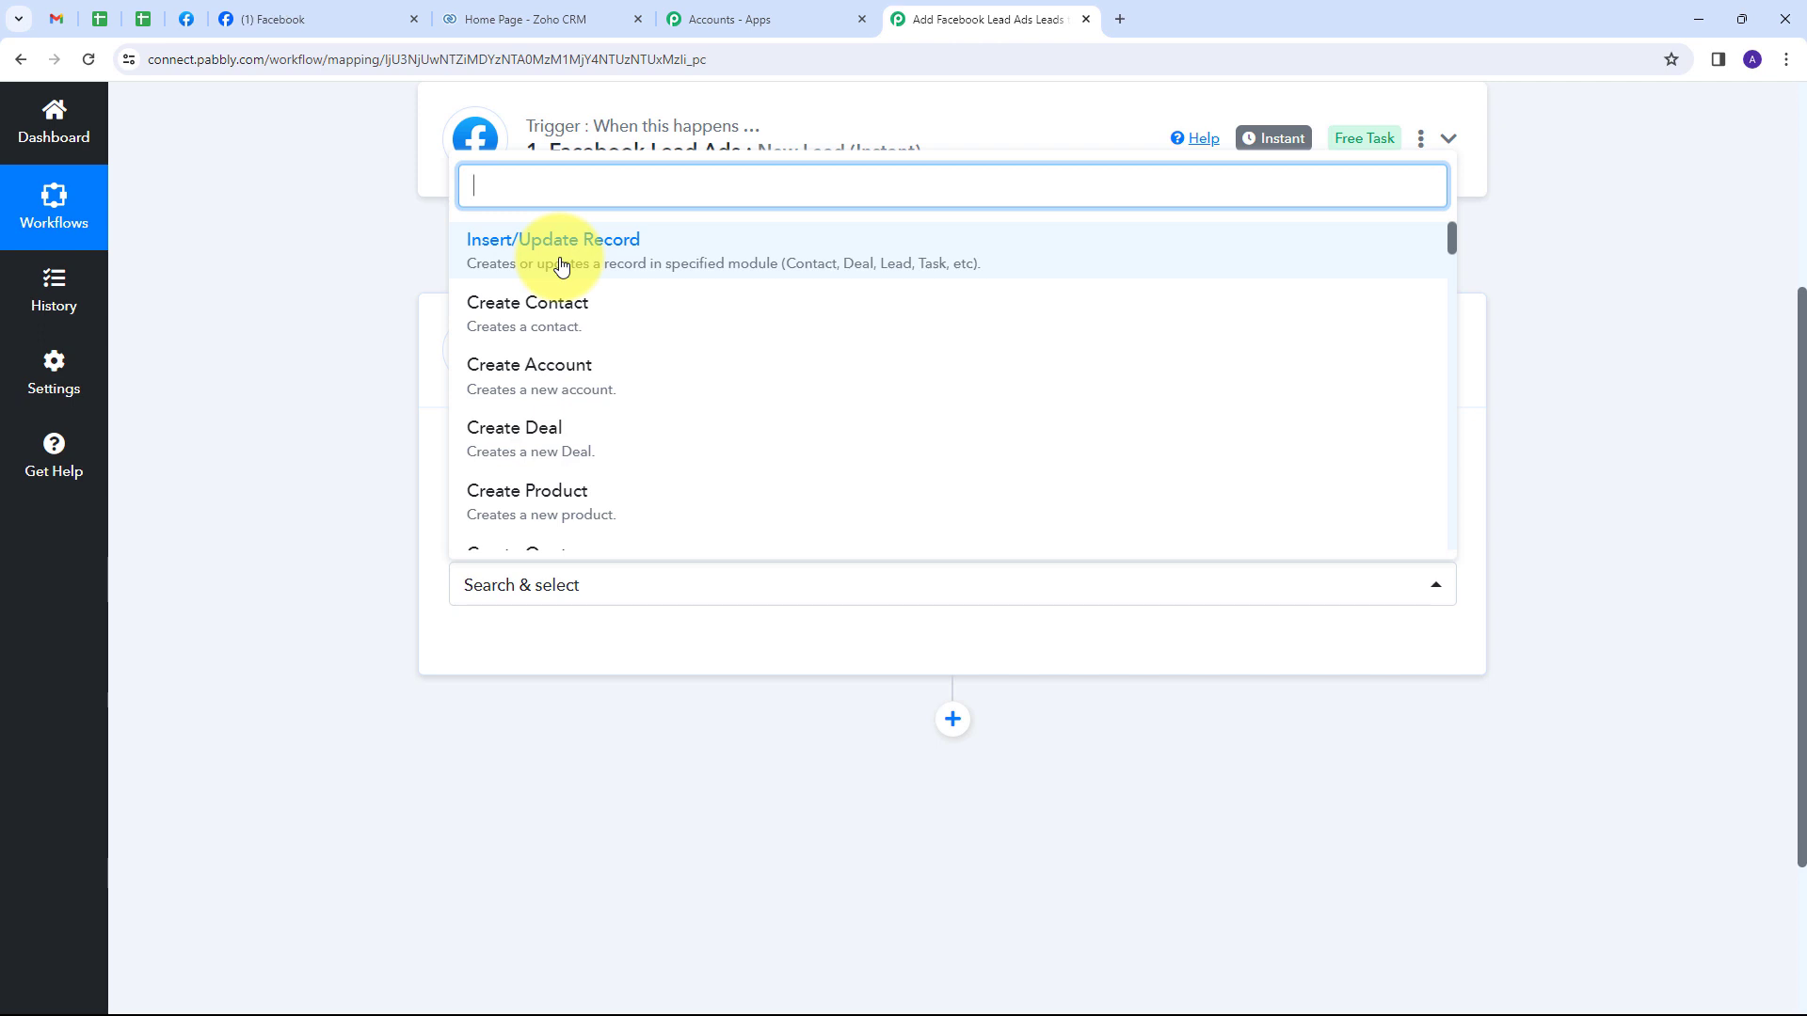
pyautogui.click(562, 266)
pyautogui.scroll(-1, 573, 363)
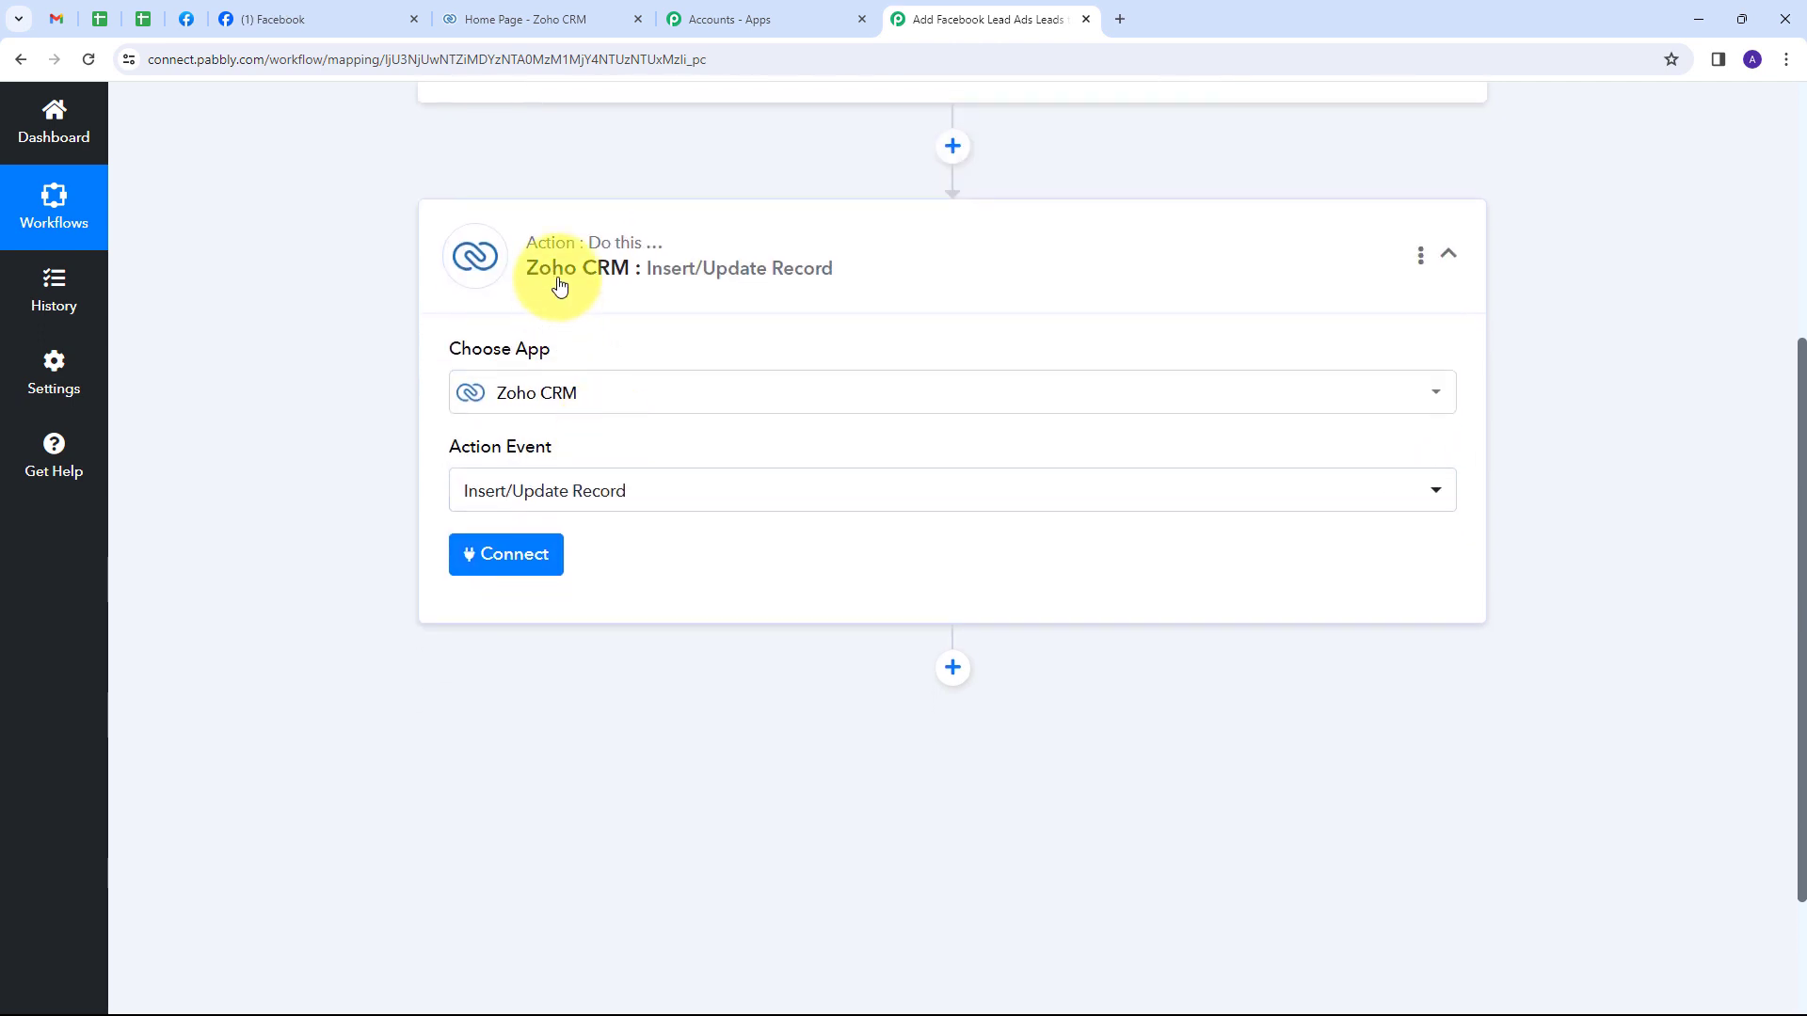
# Add a new Zoho CRM connection using domain zoho.in and accept the access request.
pyautogui.click(489, 563)
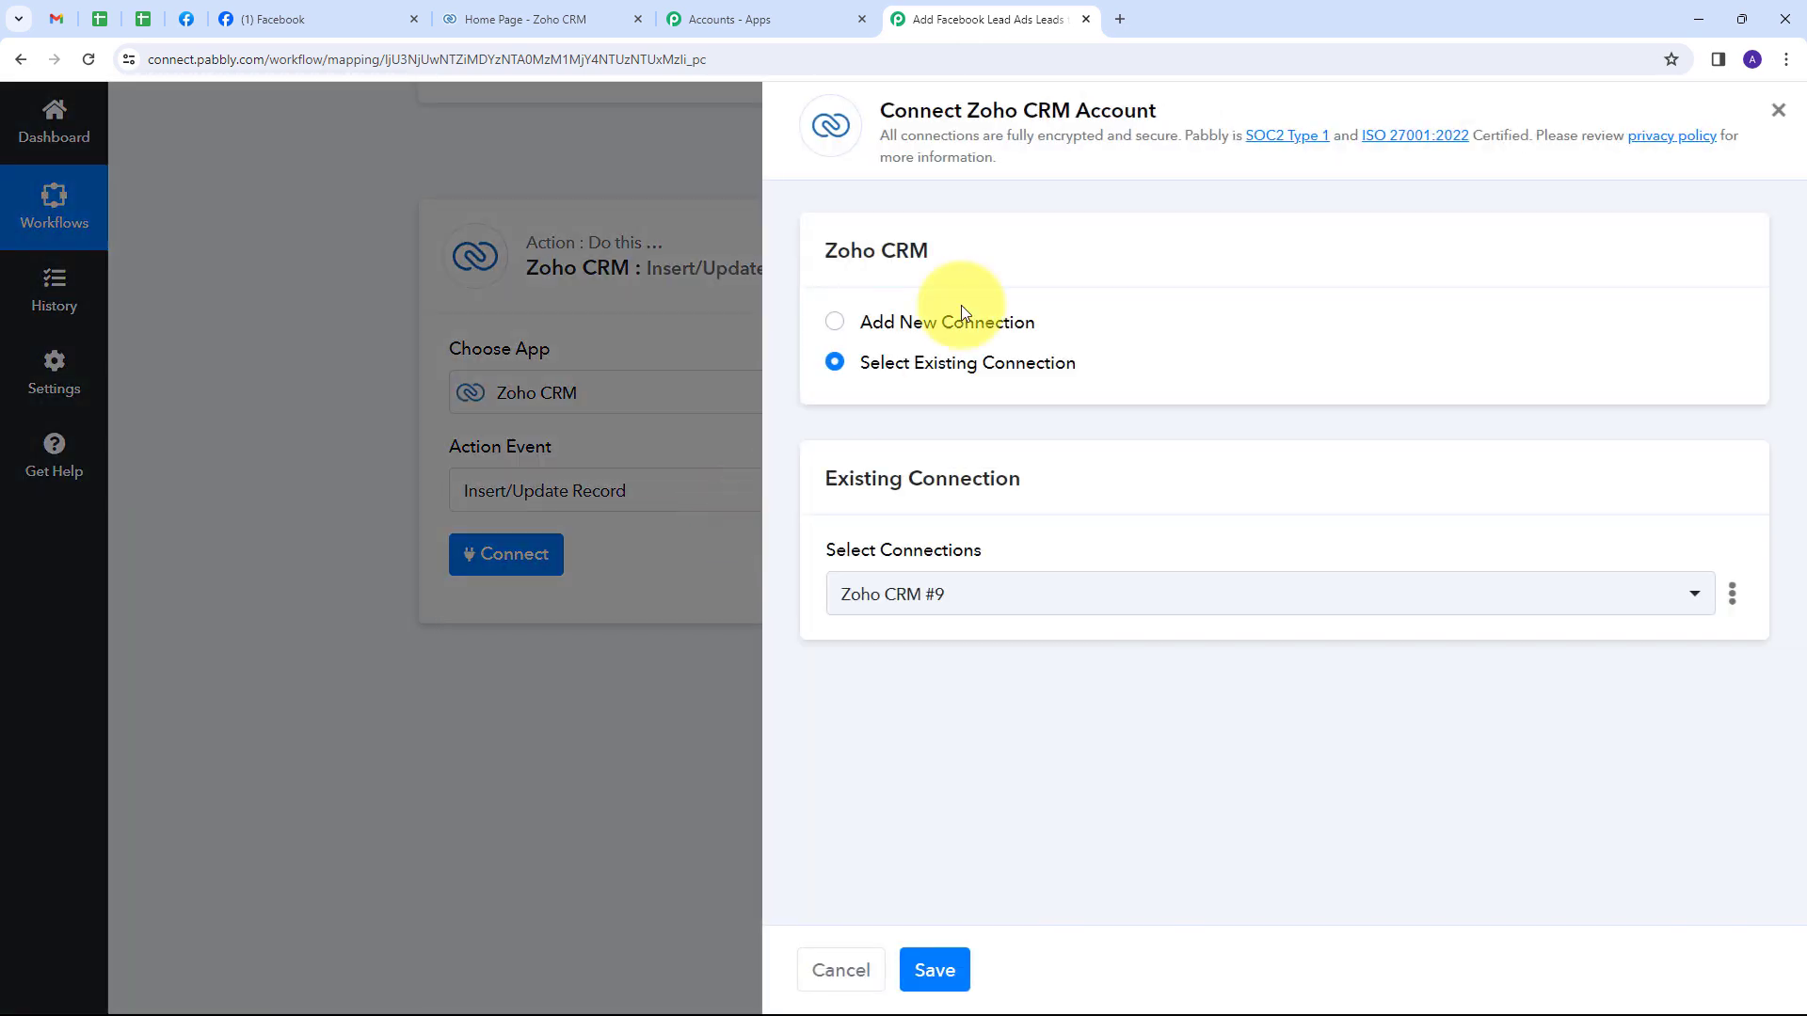
pyautogui.click(911, 319)
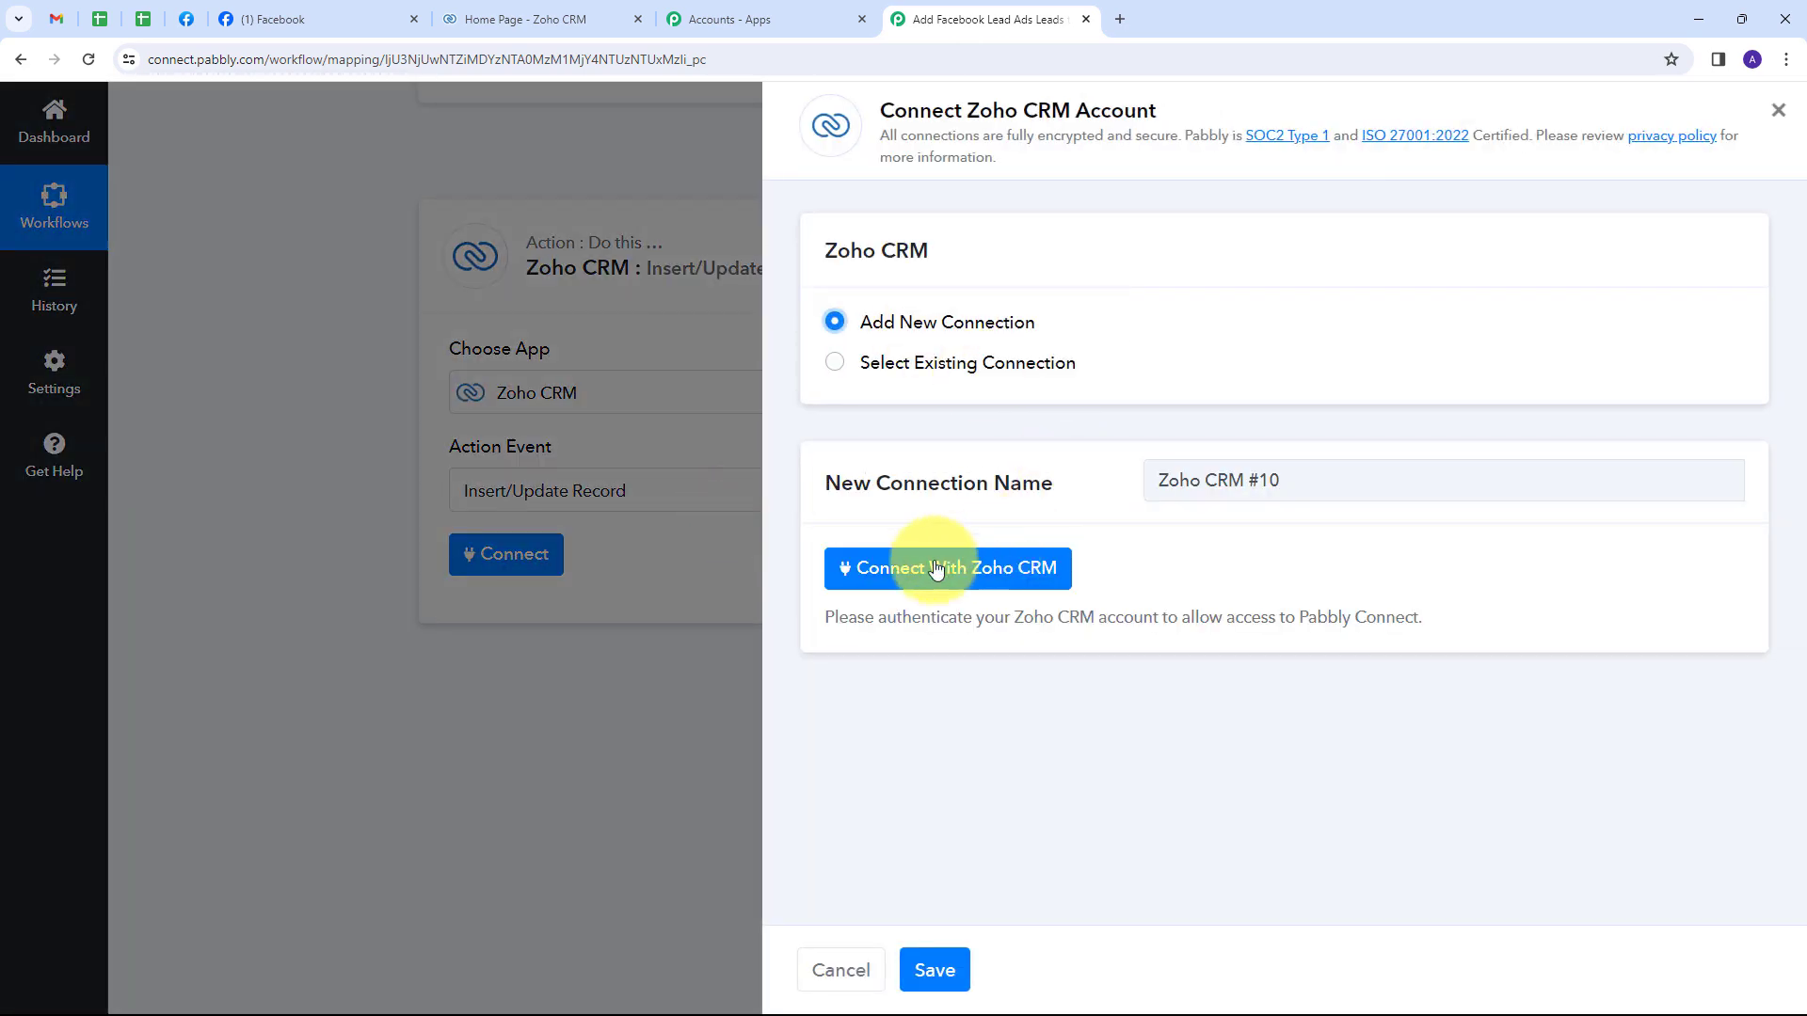
pyautogui.click(882, 583)
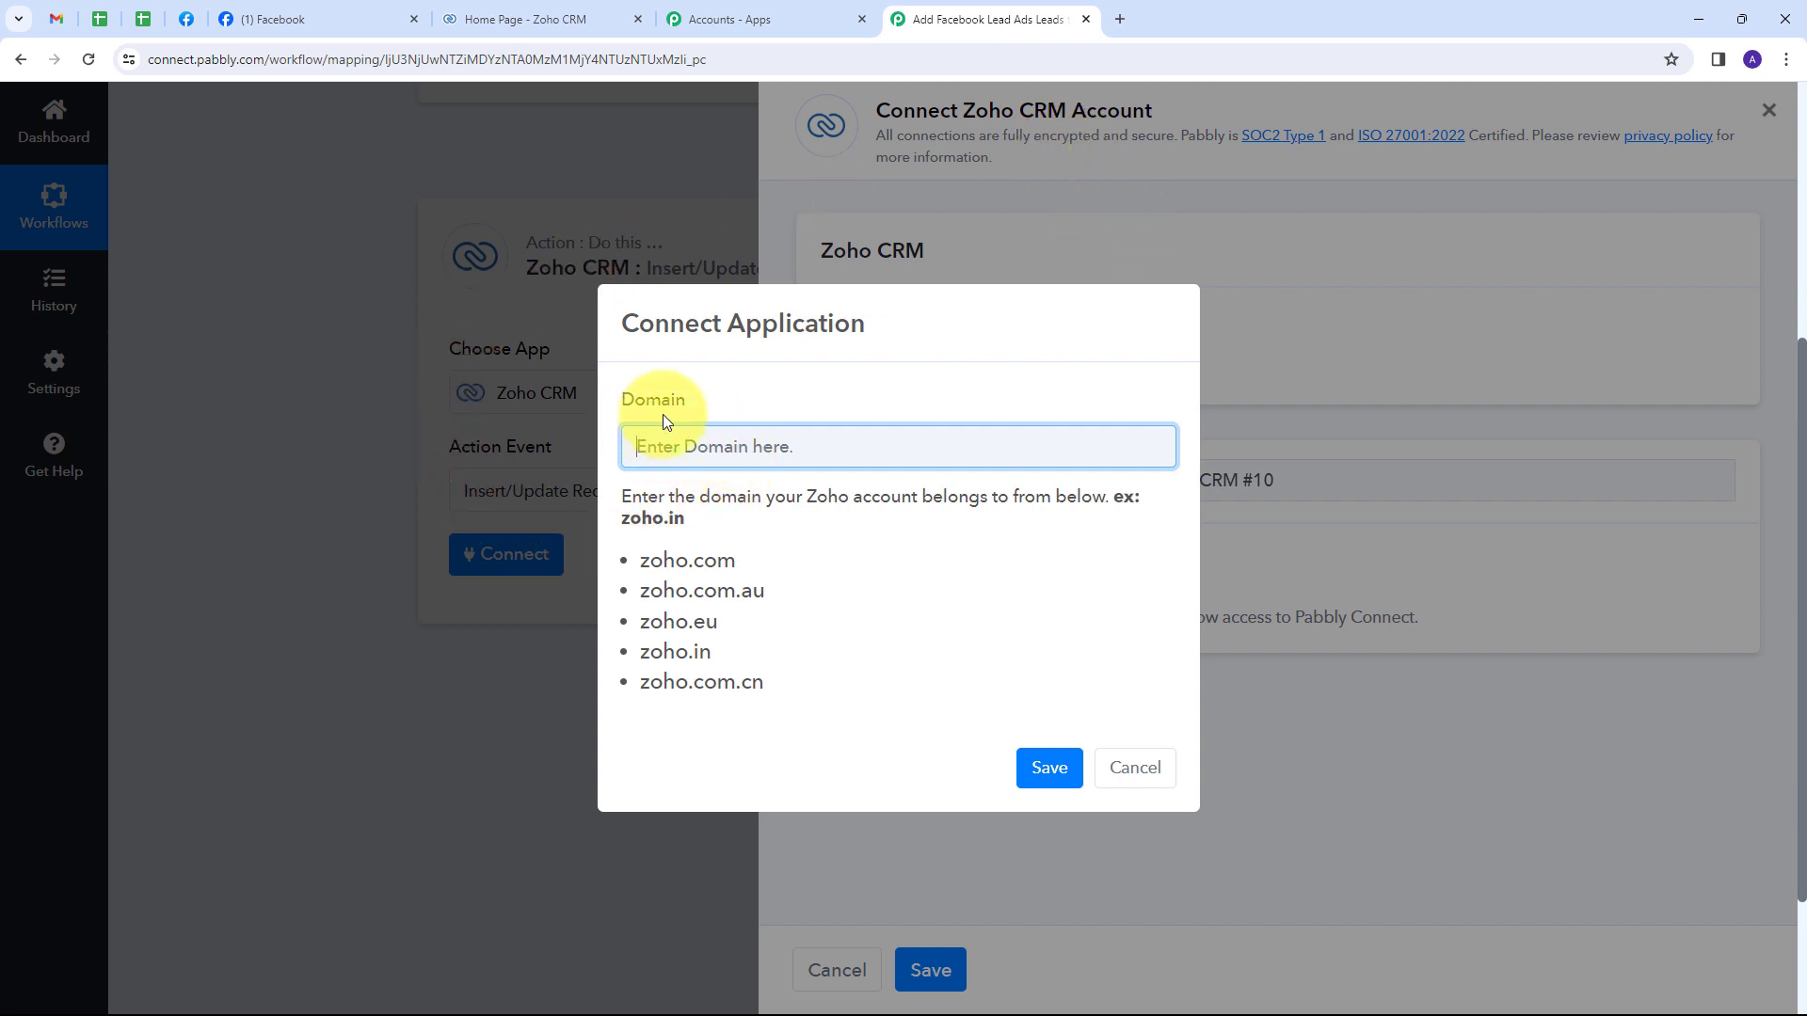
pyautogui.click(506, 15)
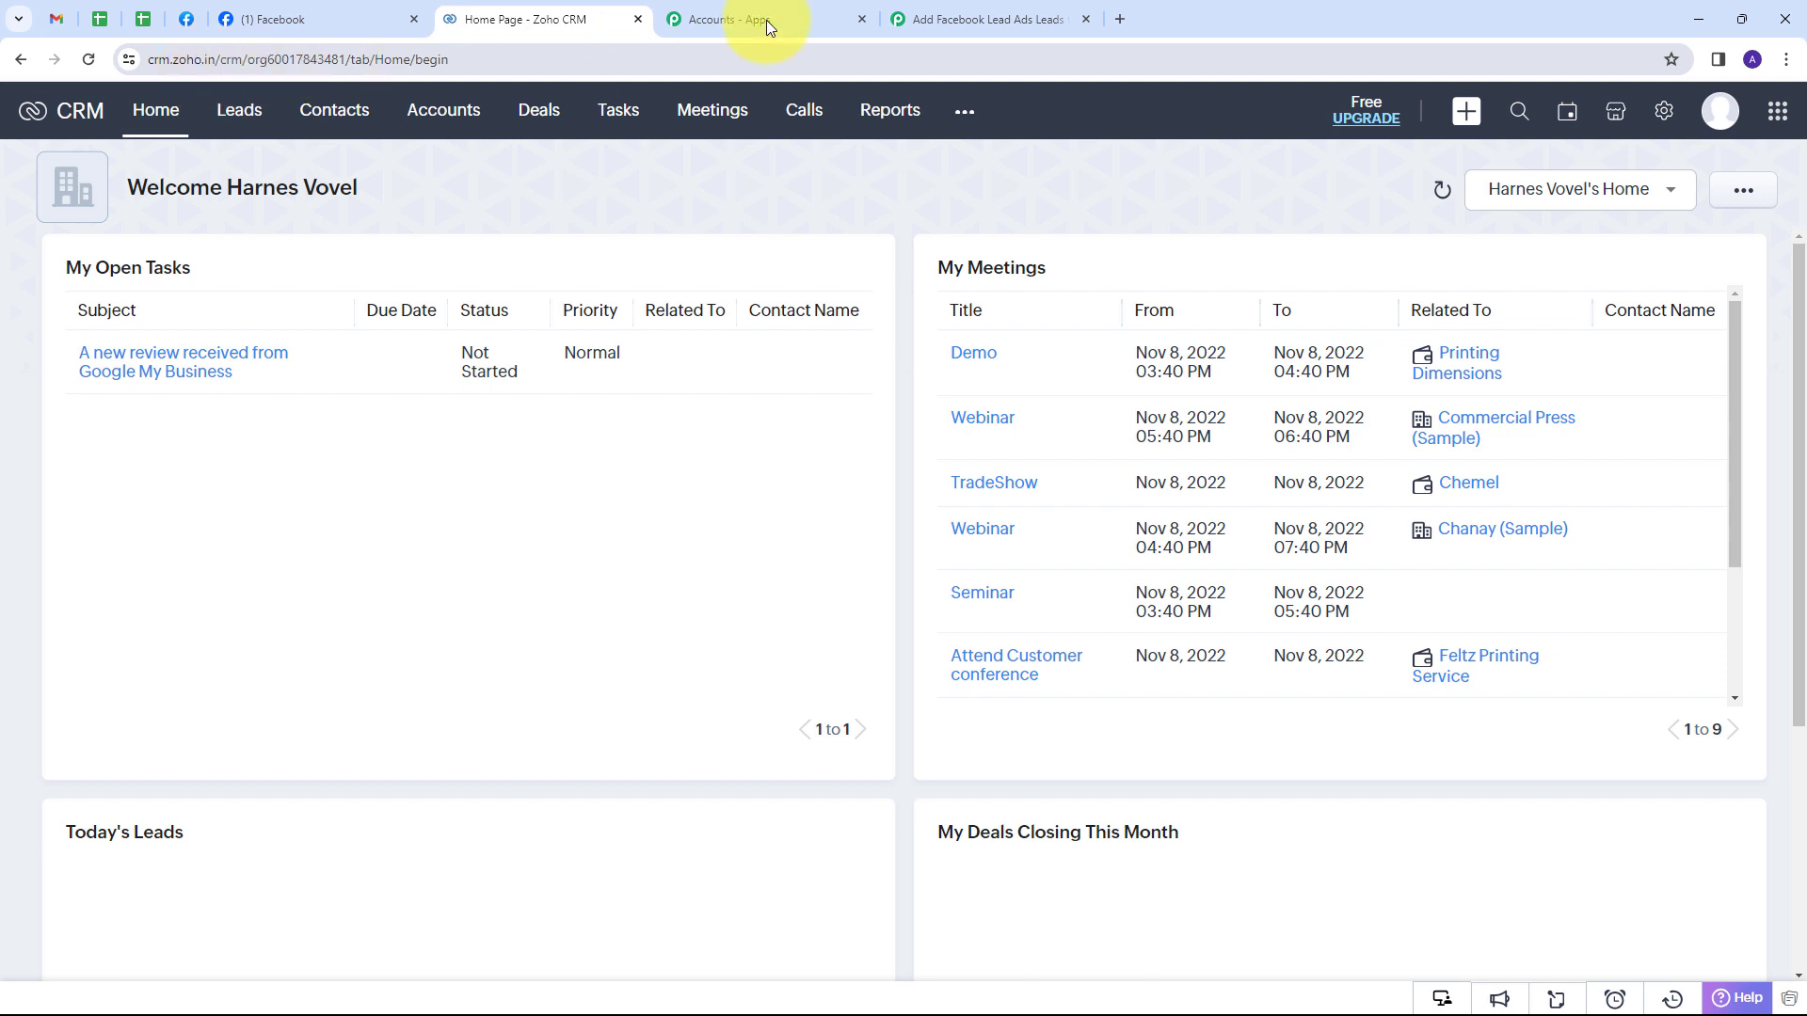
pyautogui.click(985, 19)
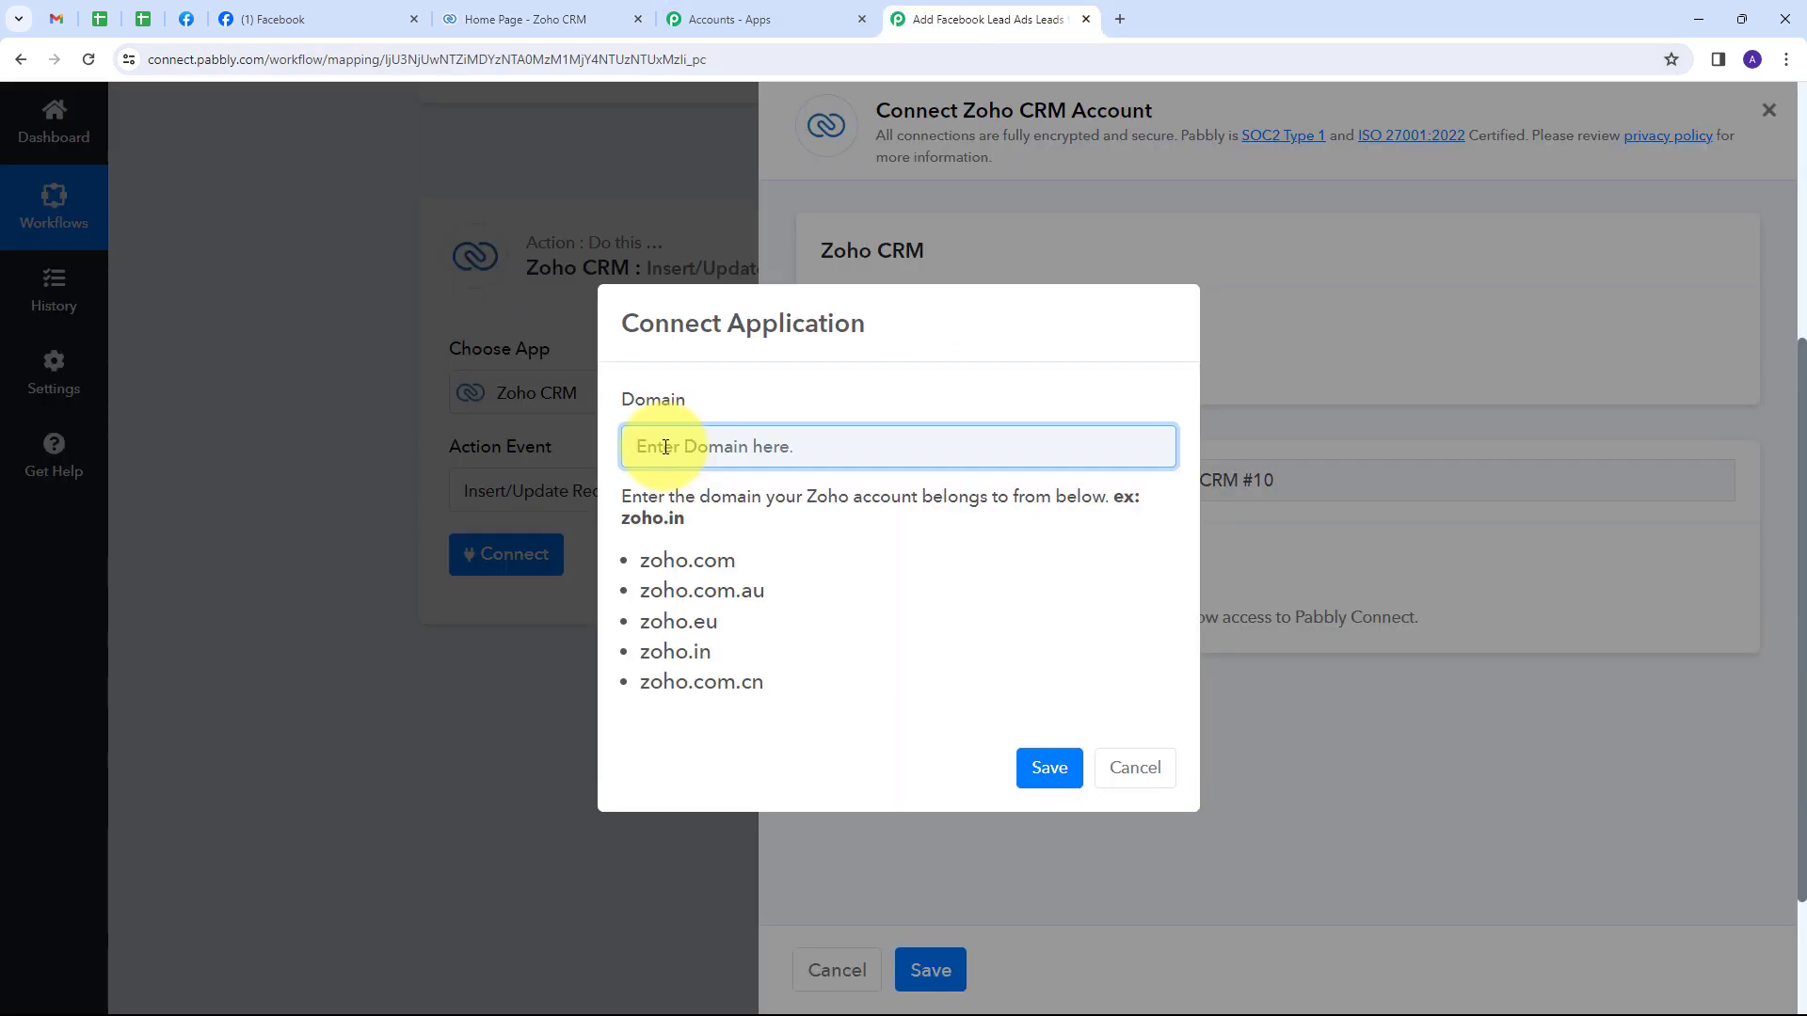
pyautogui.write('zoho.in')
pyautogui.press('Return')
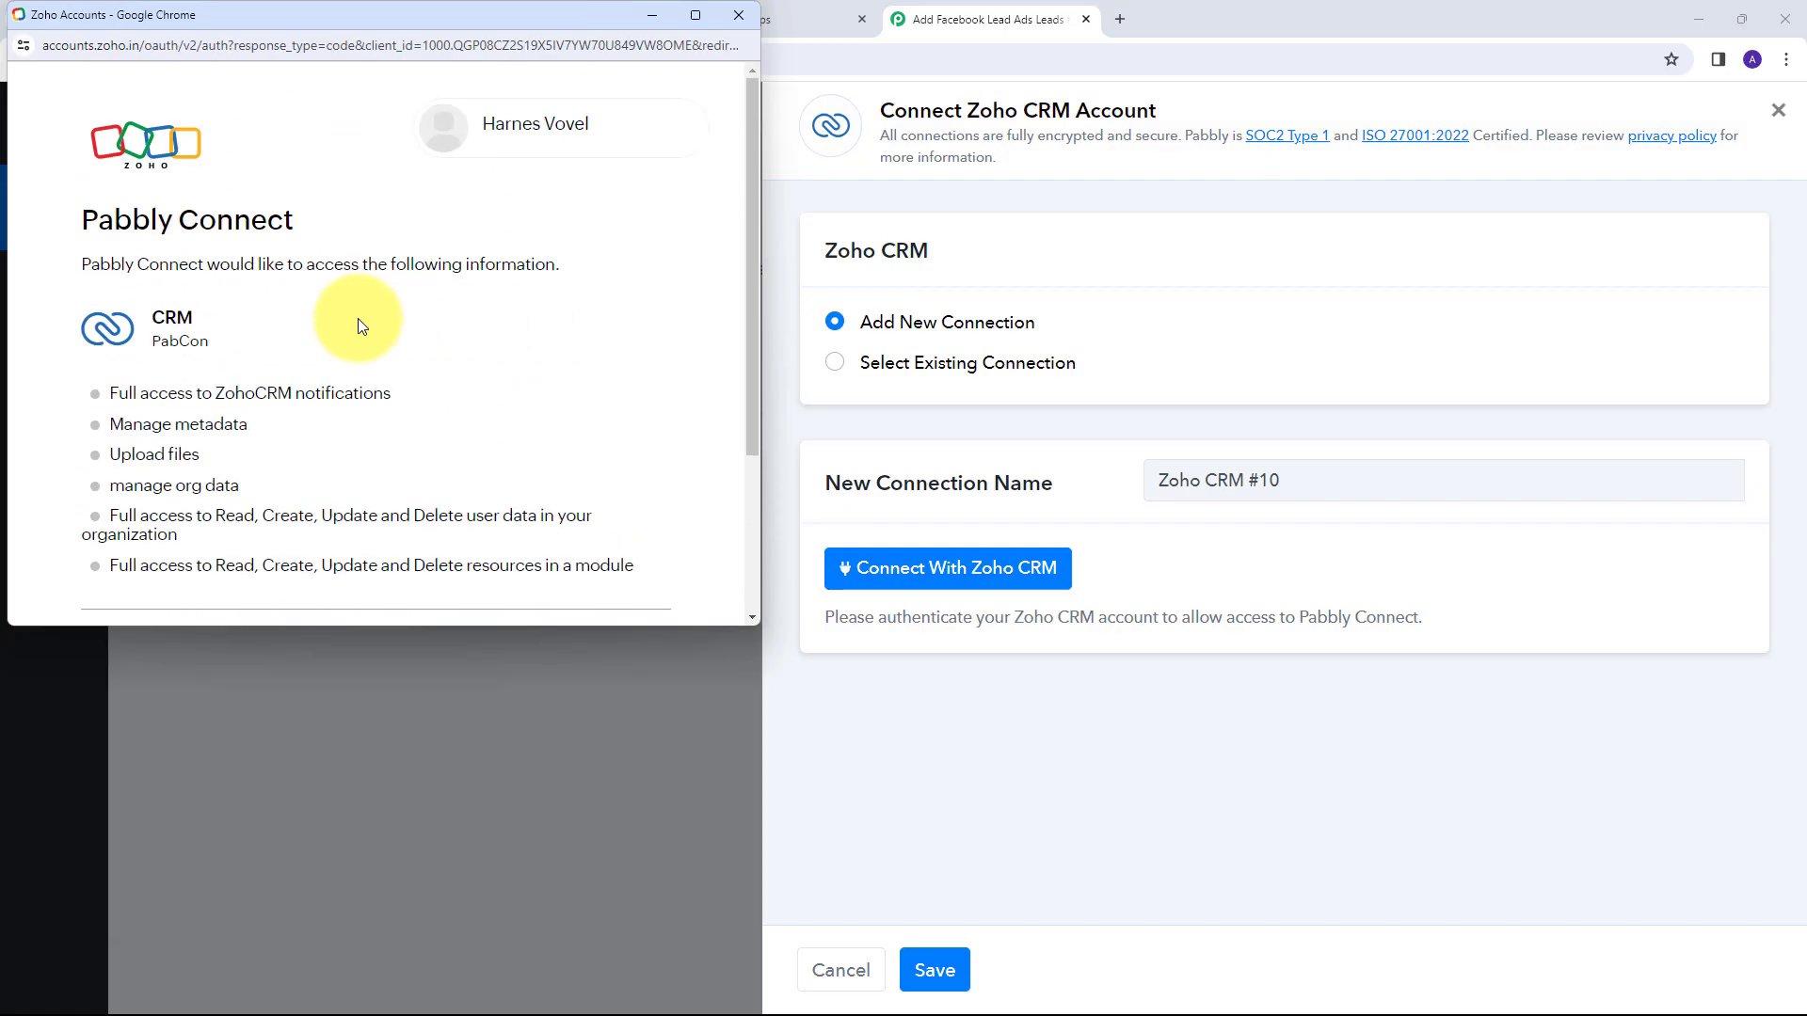
pyautogui.scroll(-2, 451, 319)
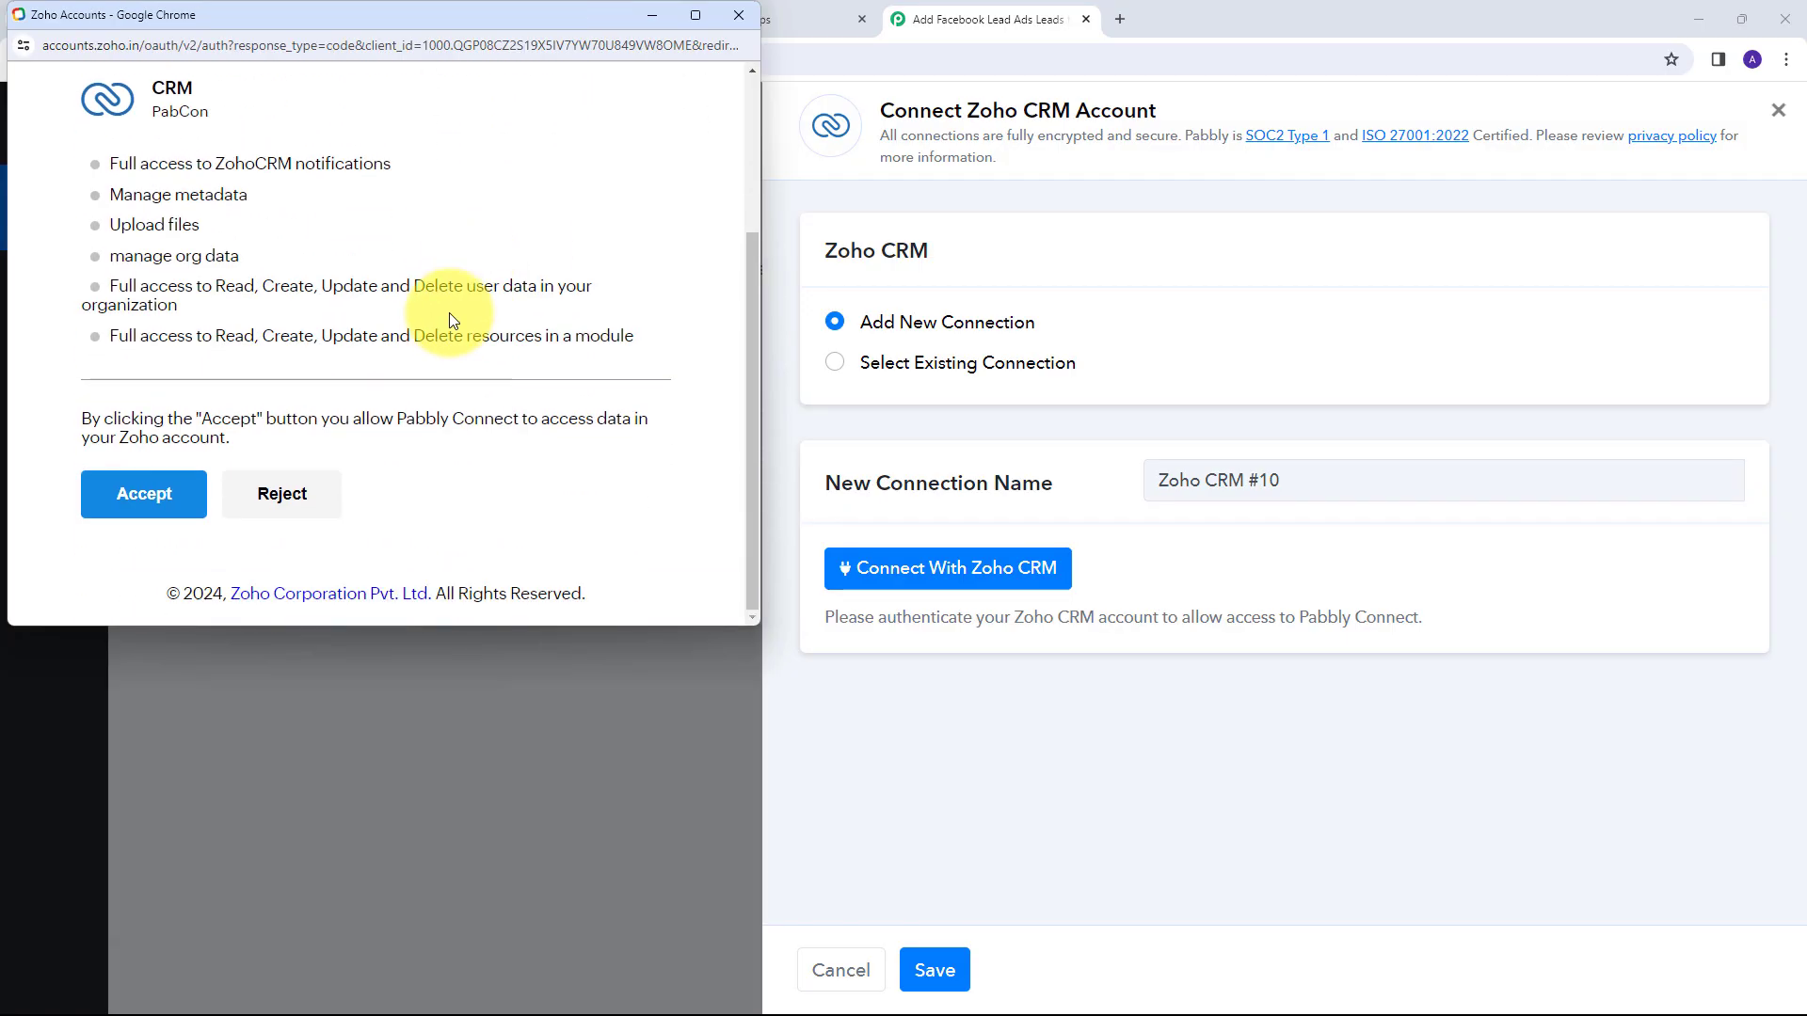
pyautogui.click(153, 509)
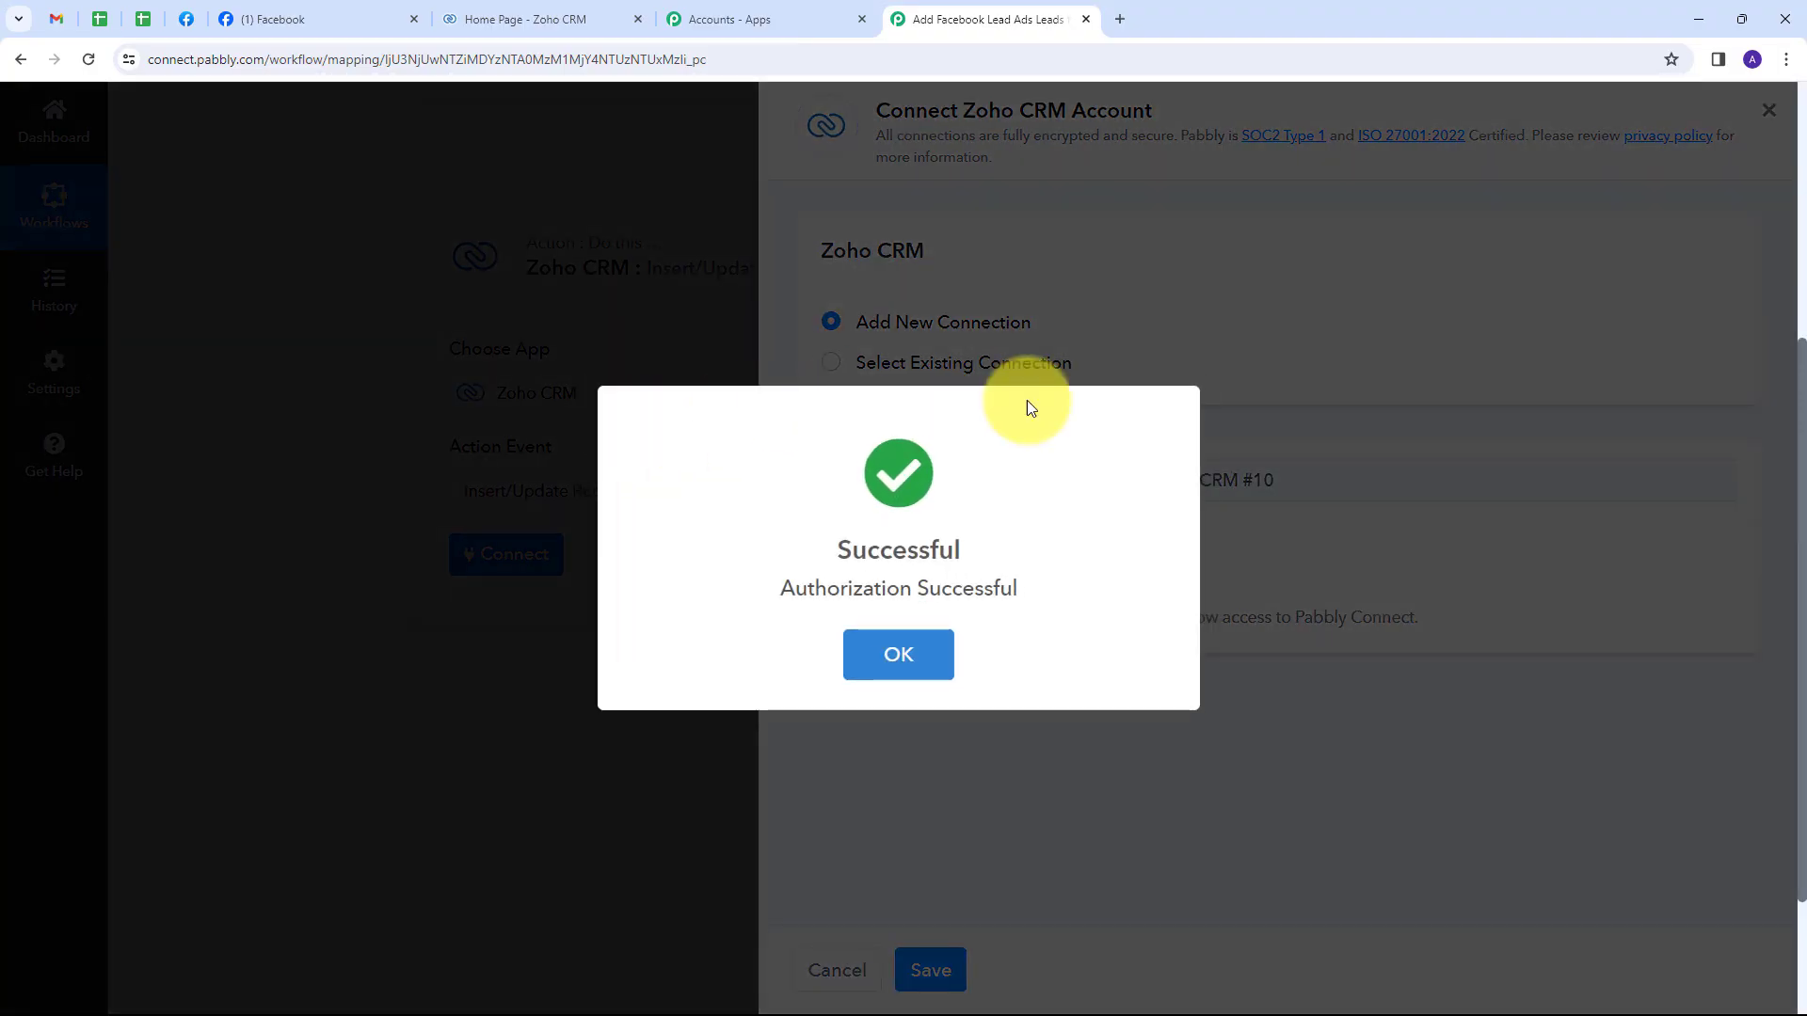
pyautogui.scroll(-4, 524, 436)
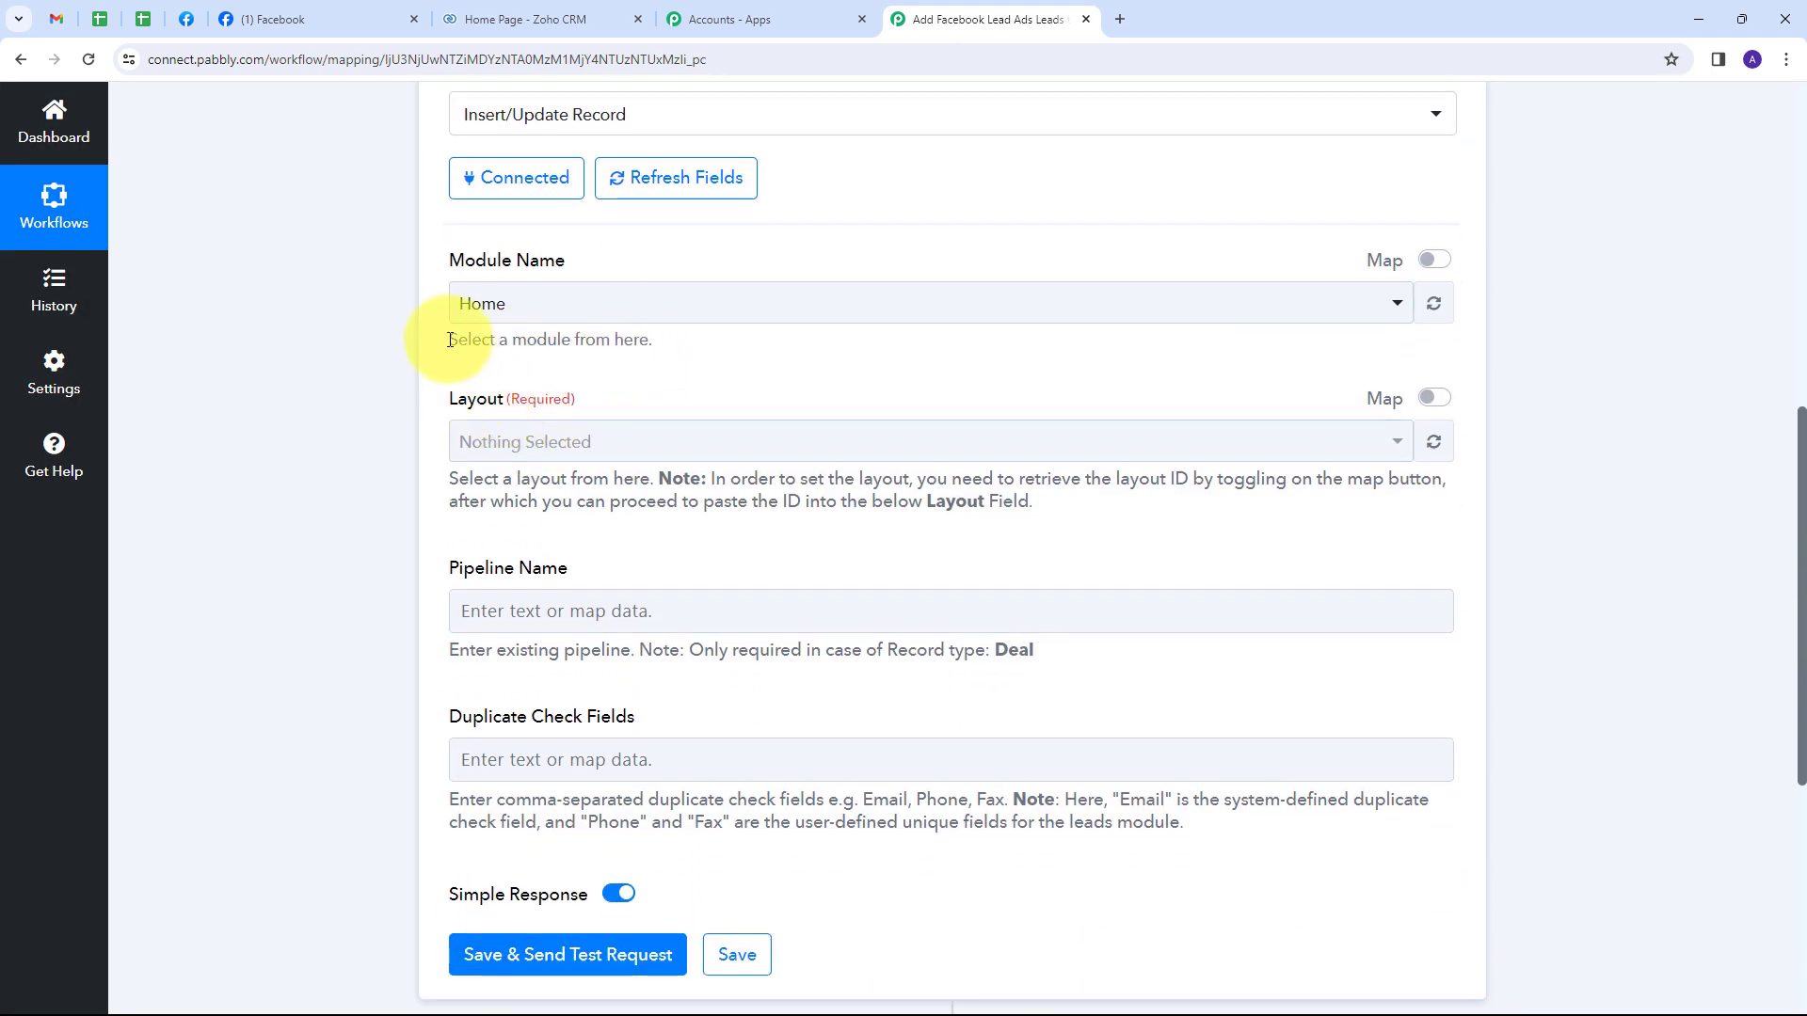
# Set Module Name to Leads and scroll through the lead fields down to First Name.
pyautogui.click(827, 316)
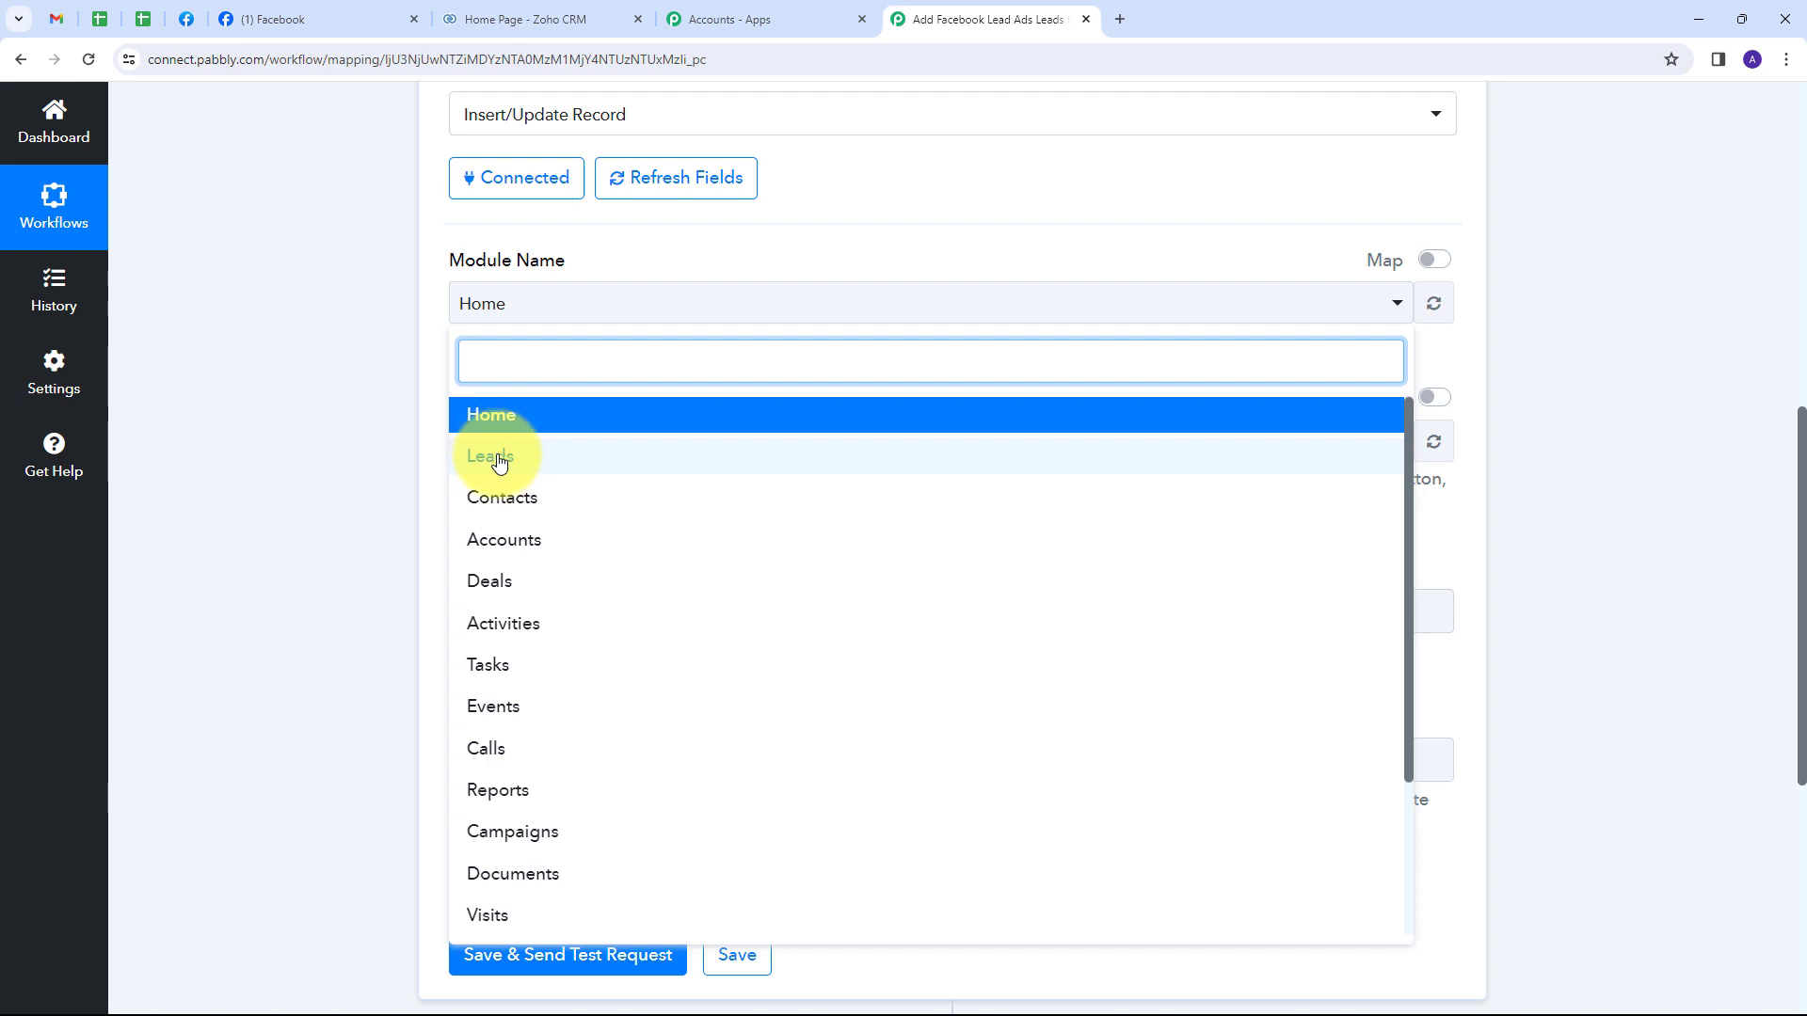
pyautogui.click(499, 460)
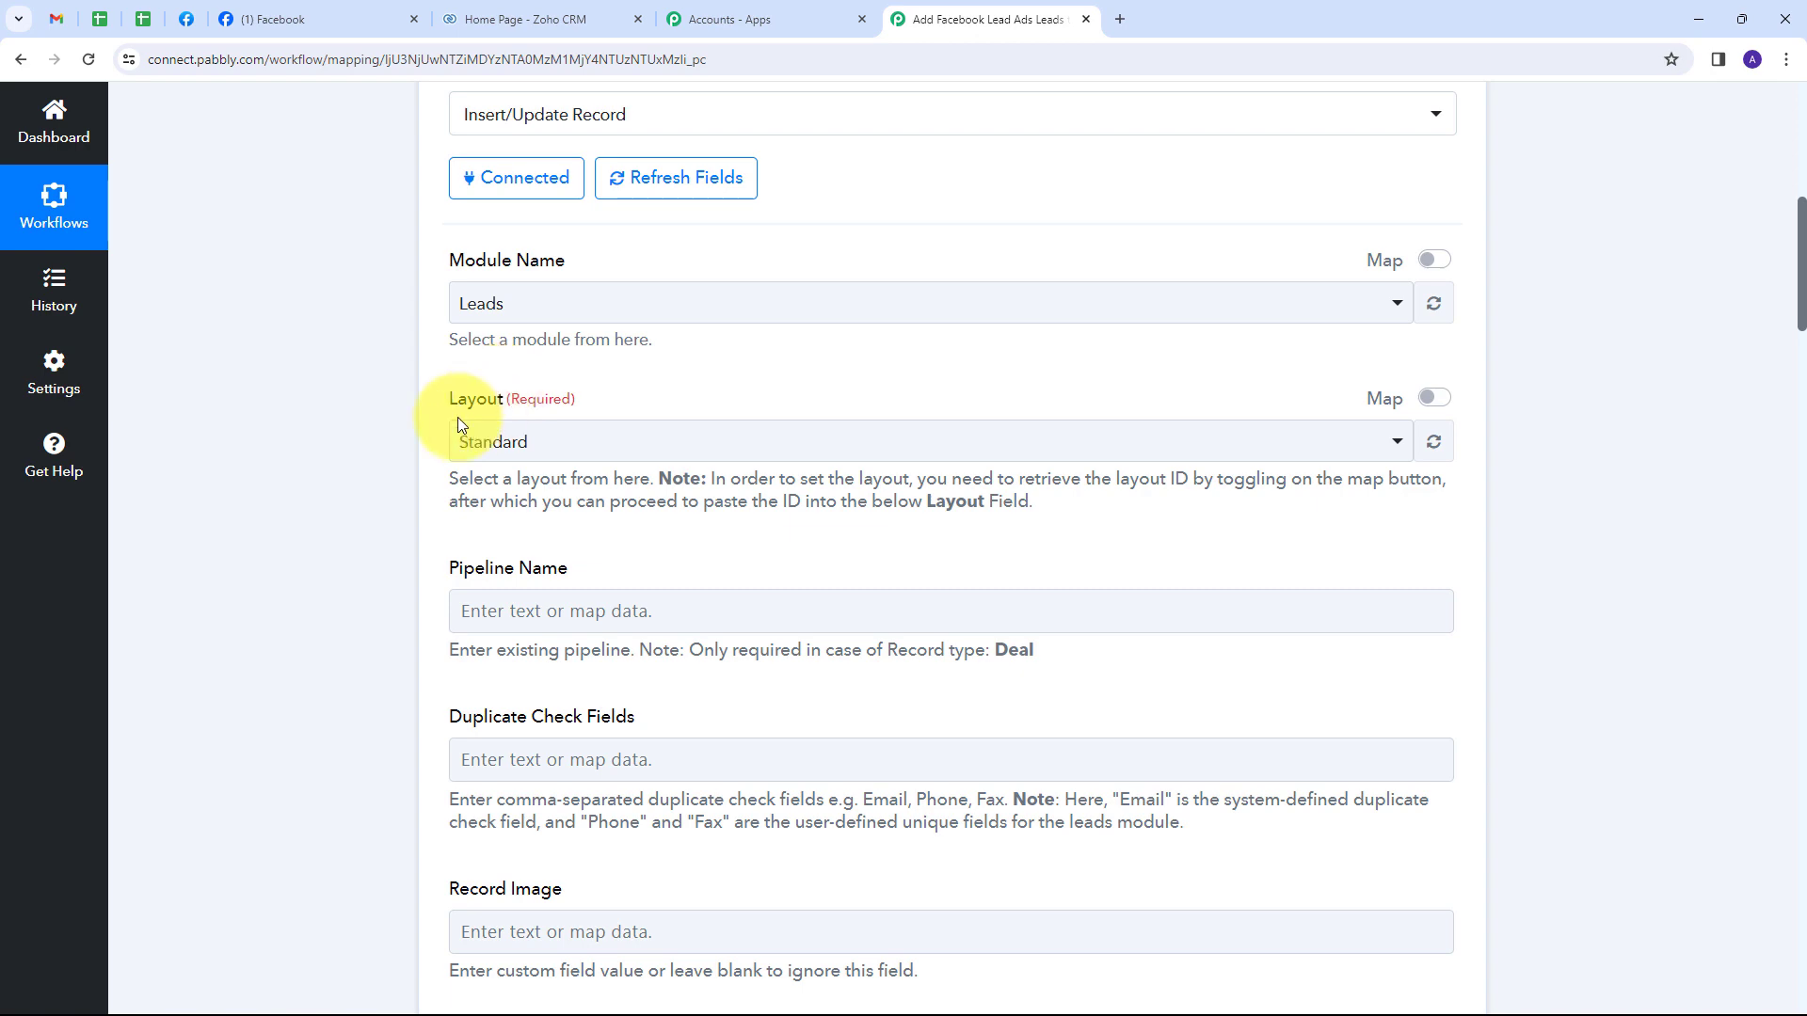
pyautogui.scroll(-4, 819, 415)
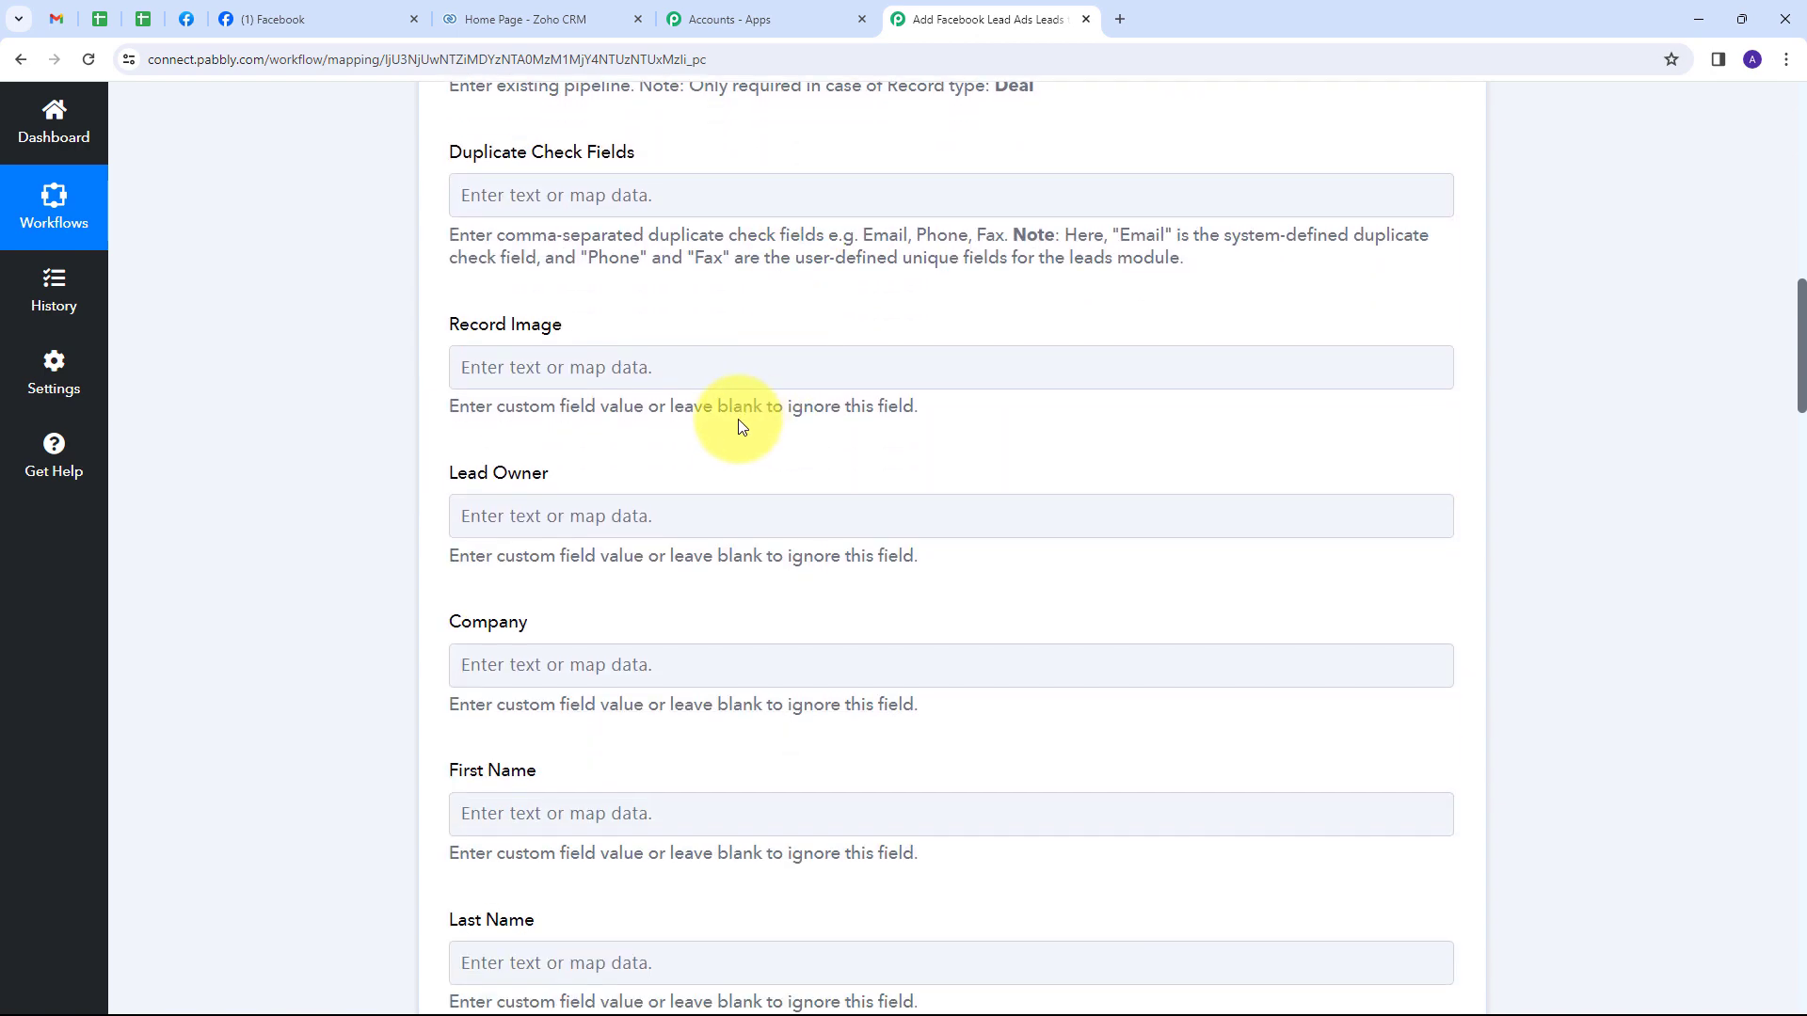
pyautogui.scroll(-10, 738, 423)
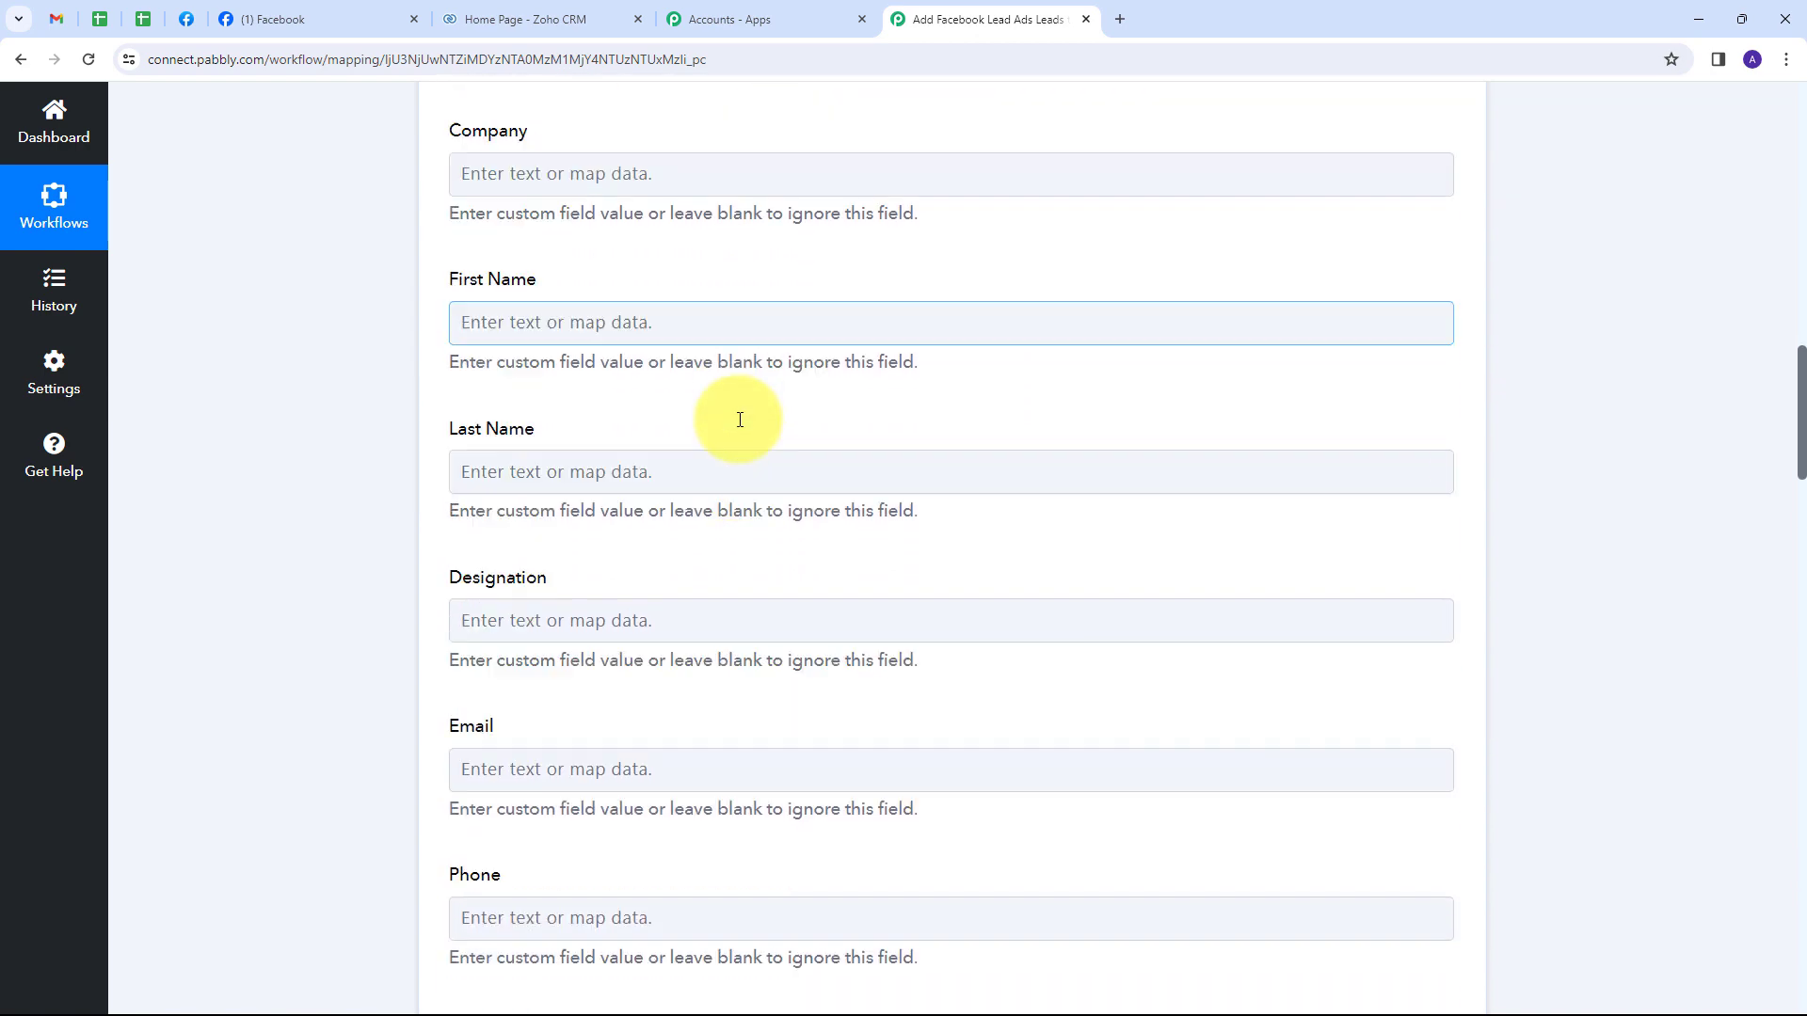
pyautogui.scroll(-8, 740, 420)
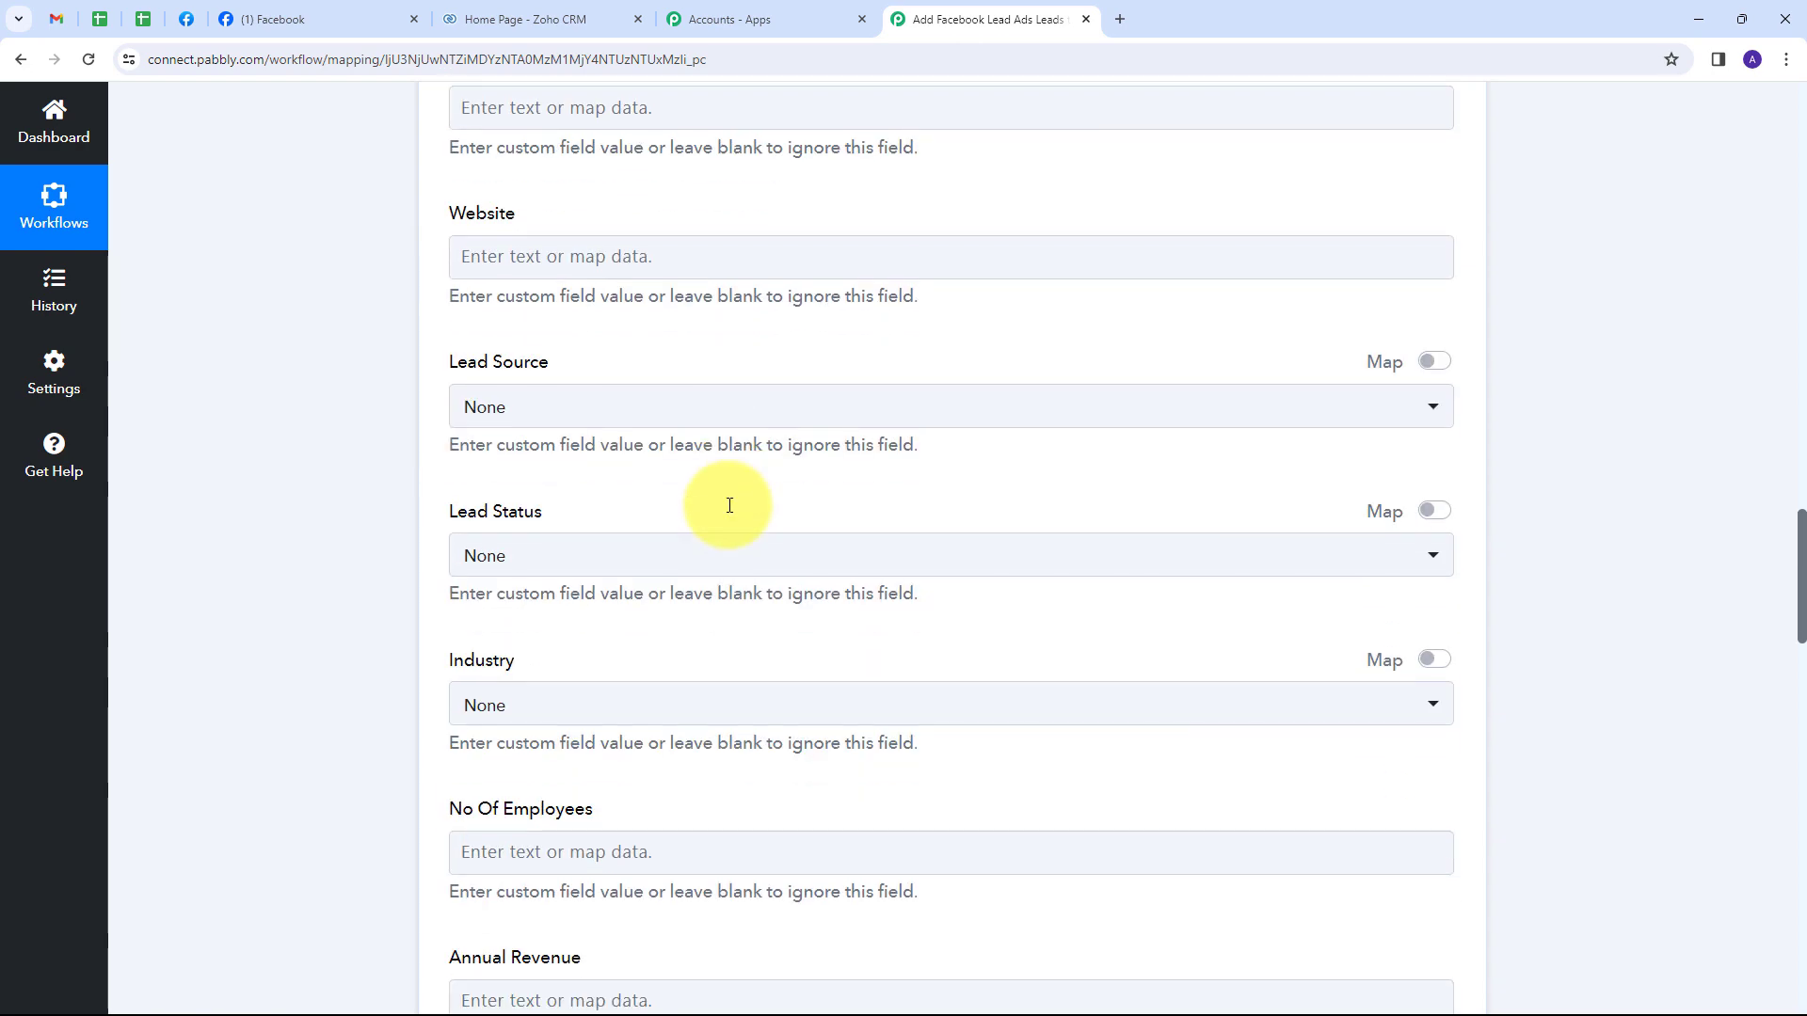
pyautogui.scroll(20, 729, 505)
pyautogui.scroll(2, 727, 504)
pyautogui.scroll(-2, 734, 515)
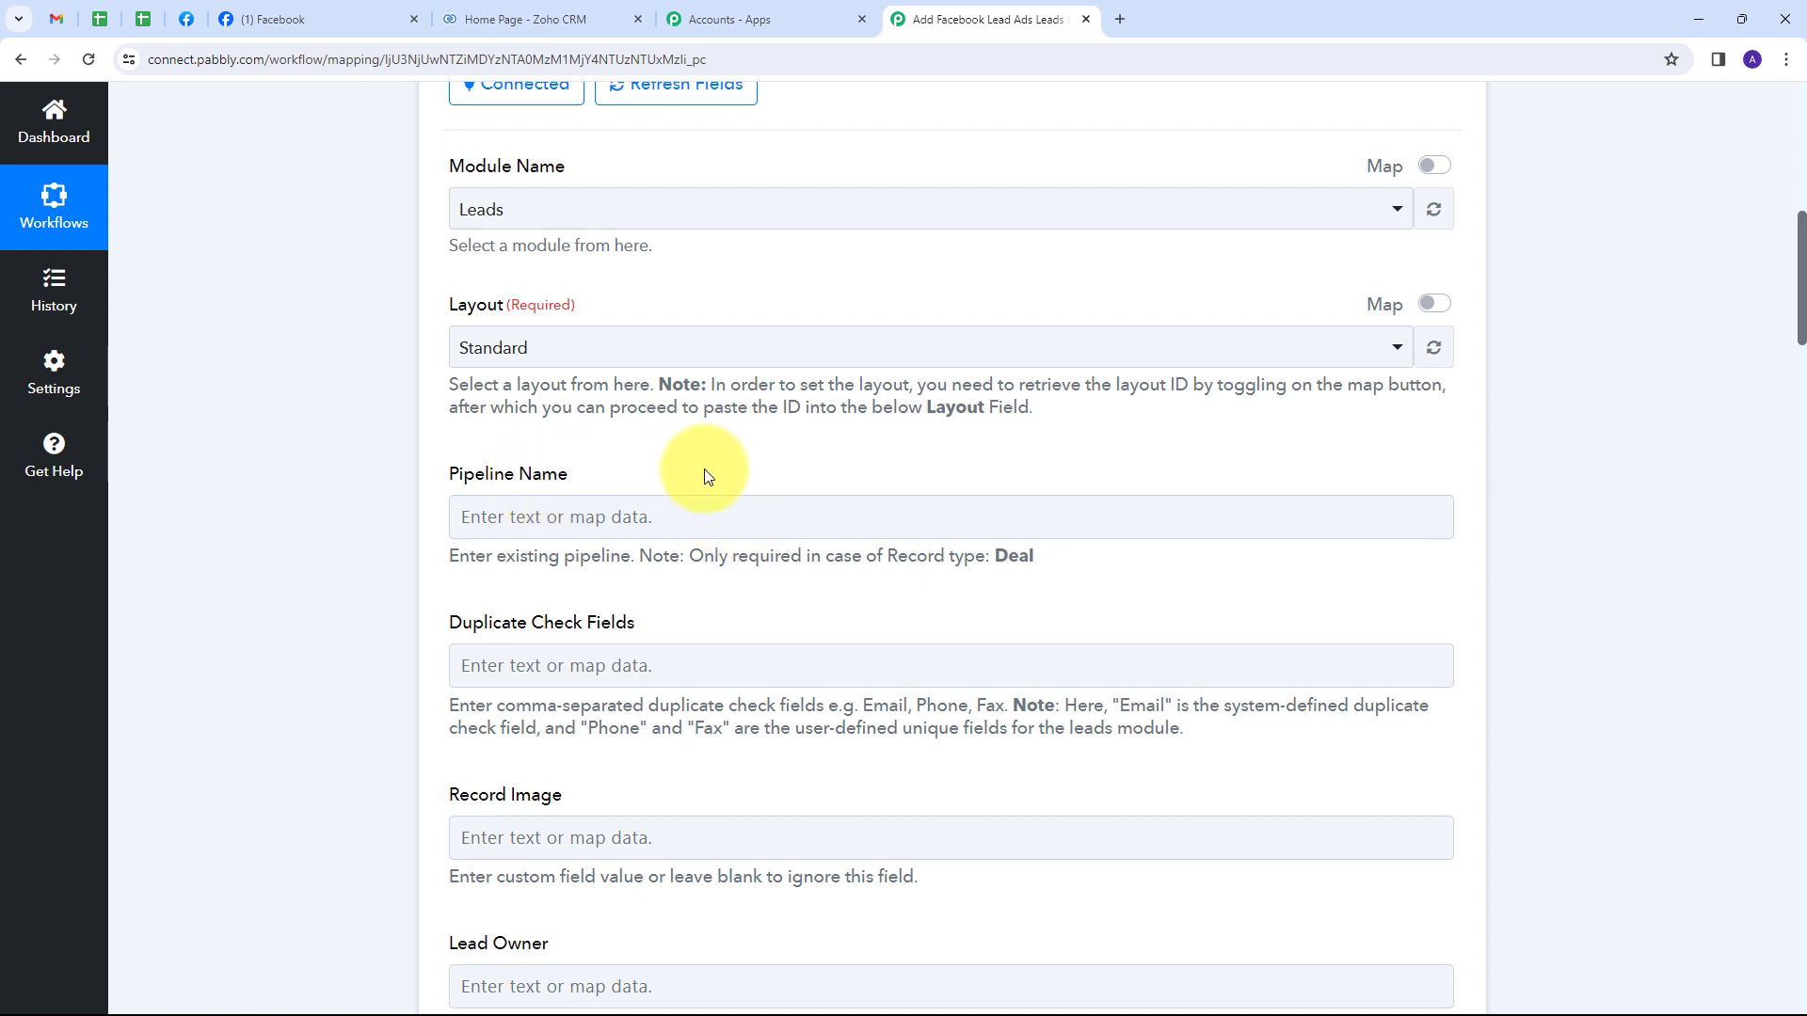
pyautogui.scroll(-3, 704, 469)
pyautogui.scroll(-1, 706, 470)
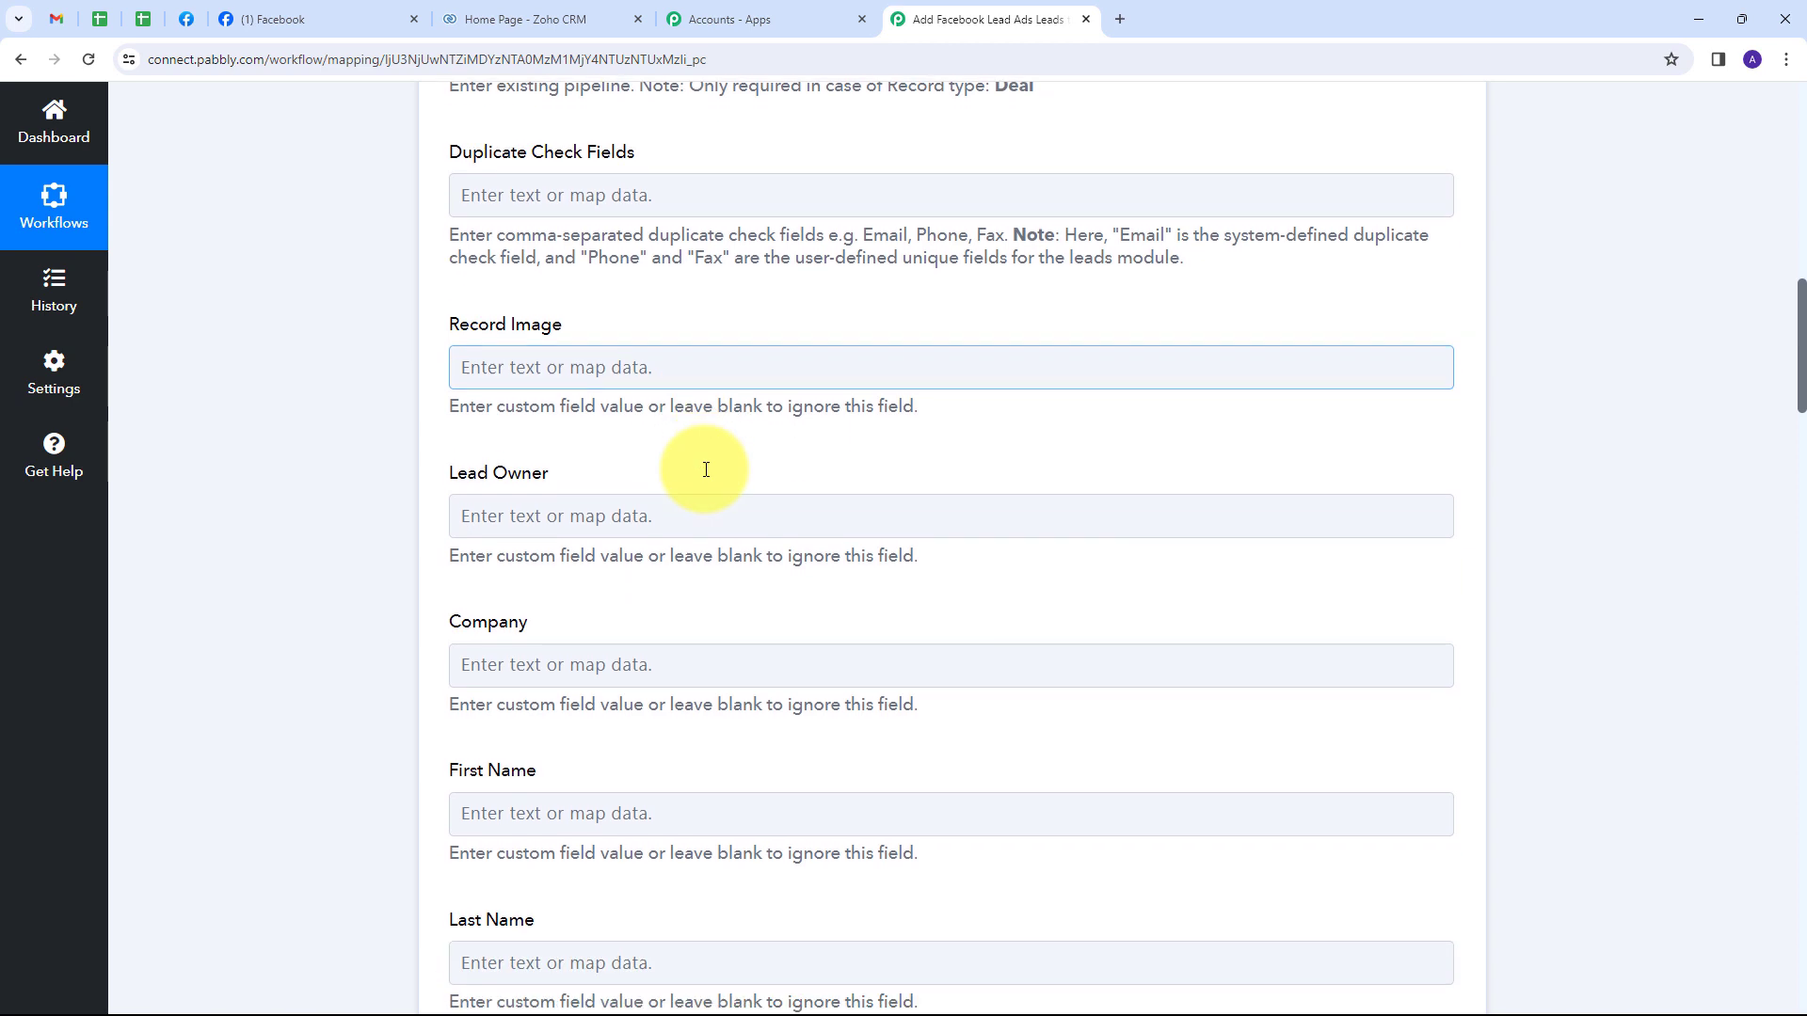
pyautogui.scroll(-1, 708, 476)
pyautogui.scroll(-2, 708, 475)
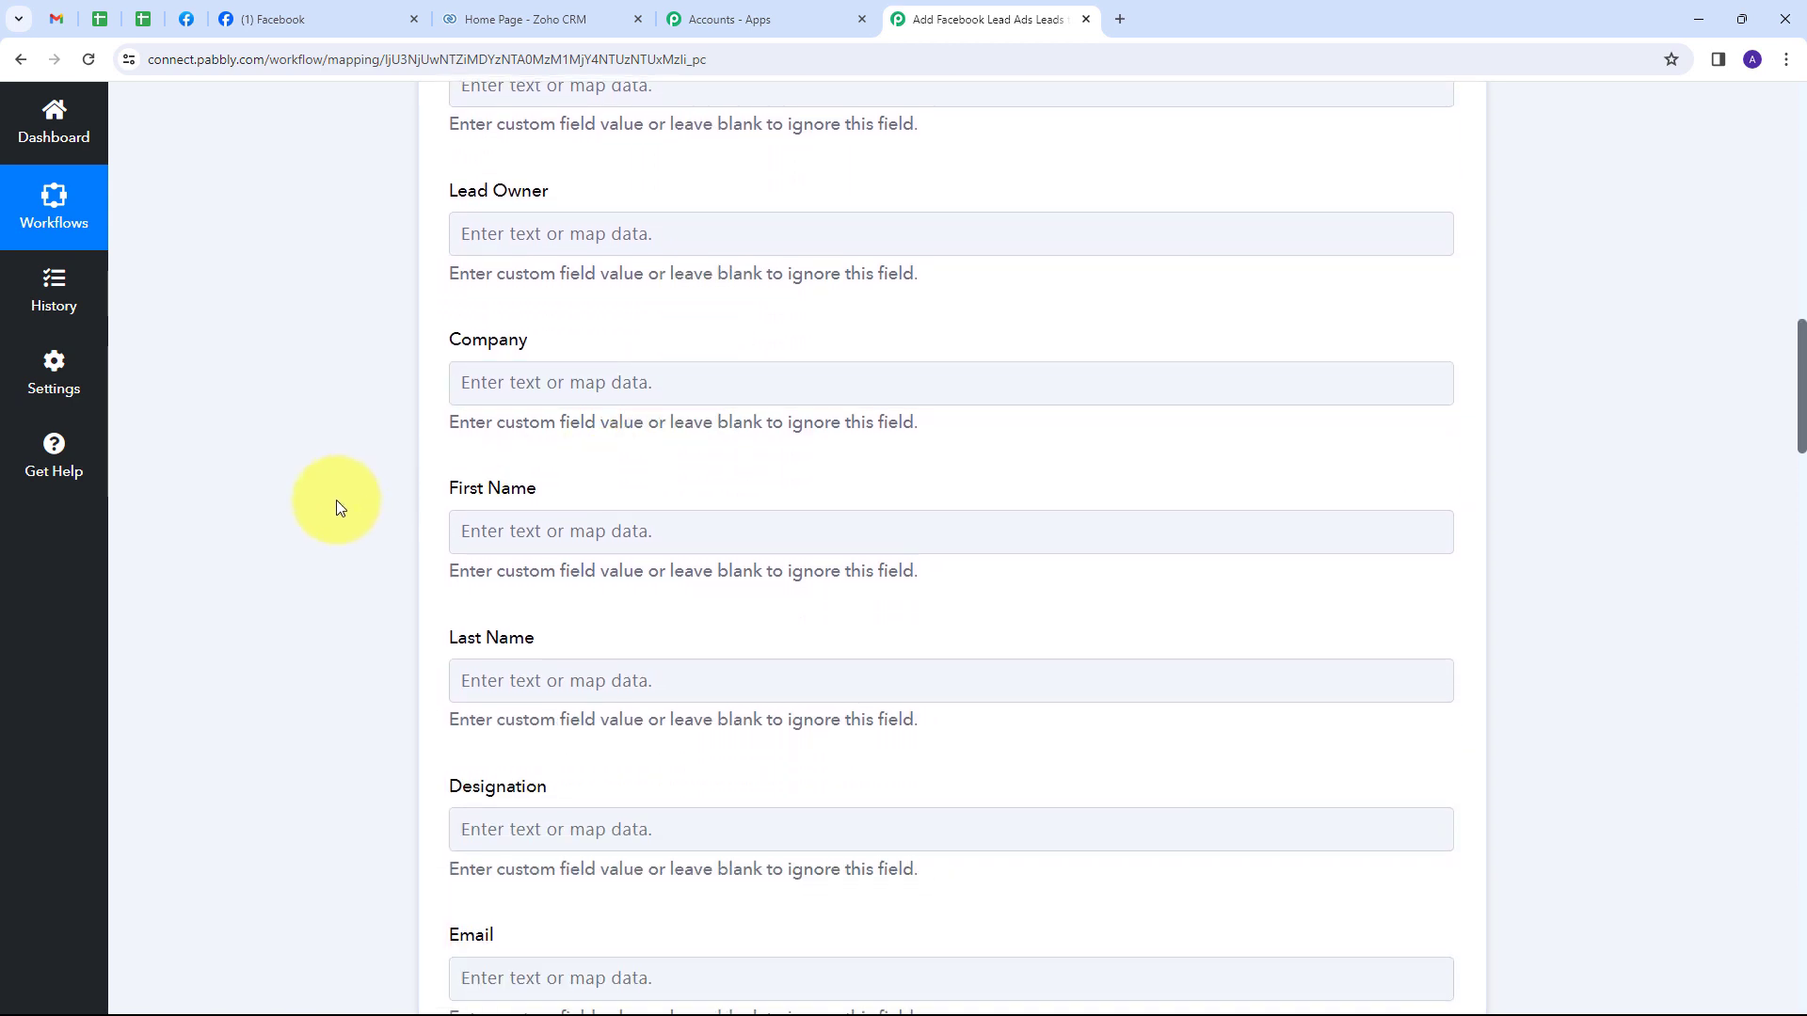
pyautogui.click(491, 670)
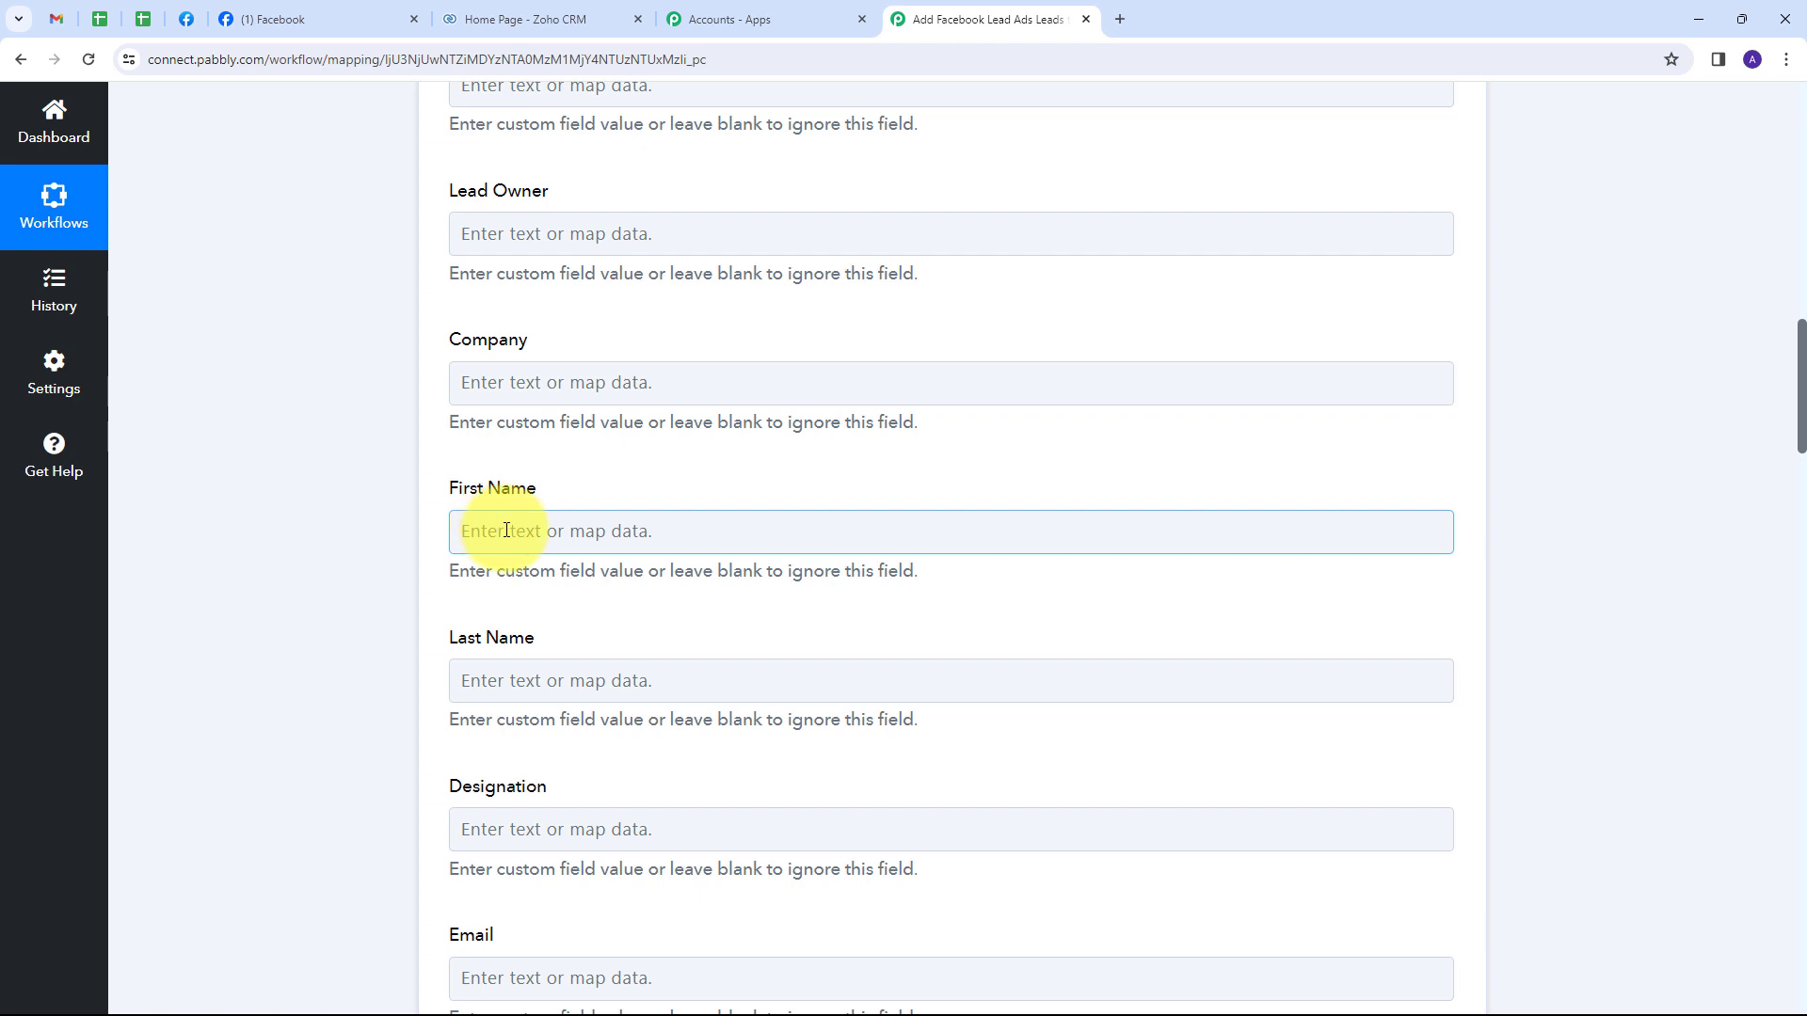
# Map the Facebook lead's first and last name into First Name and Last Name.
pyautogui.click(505, 531)
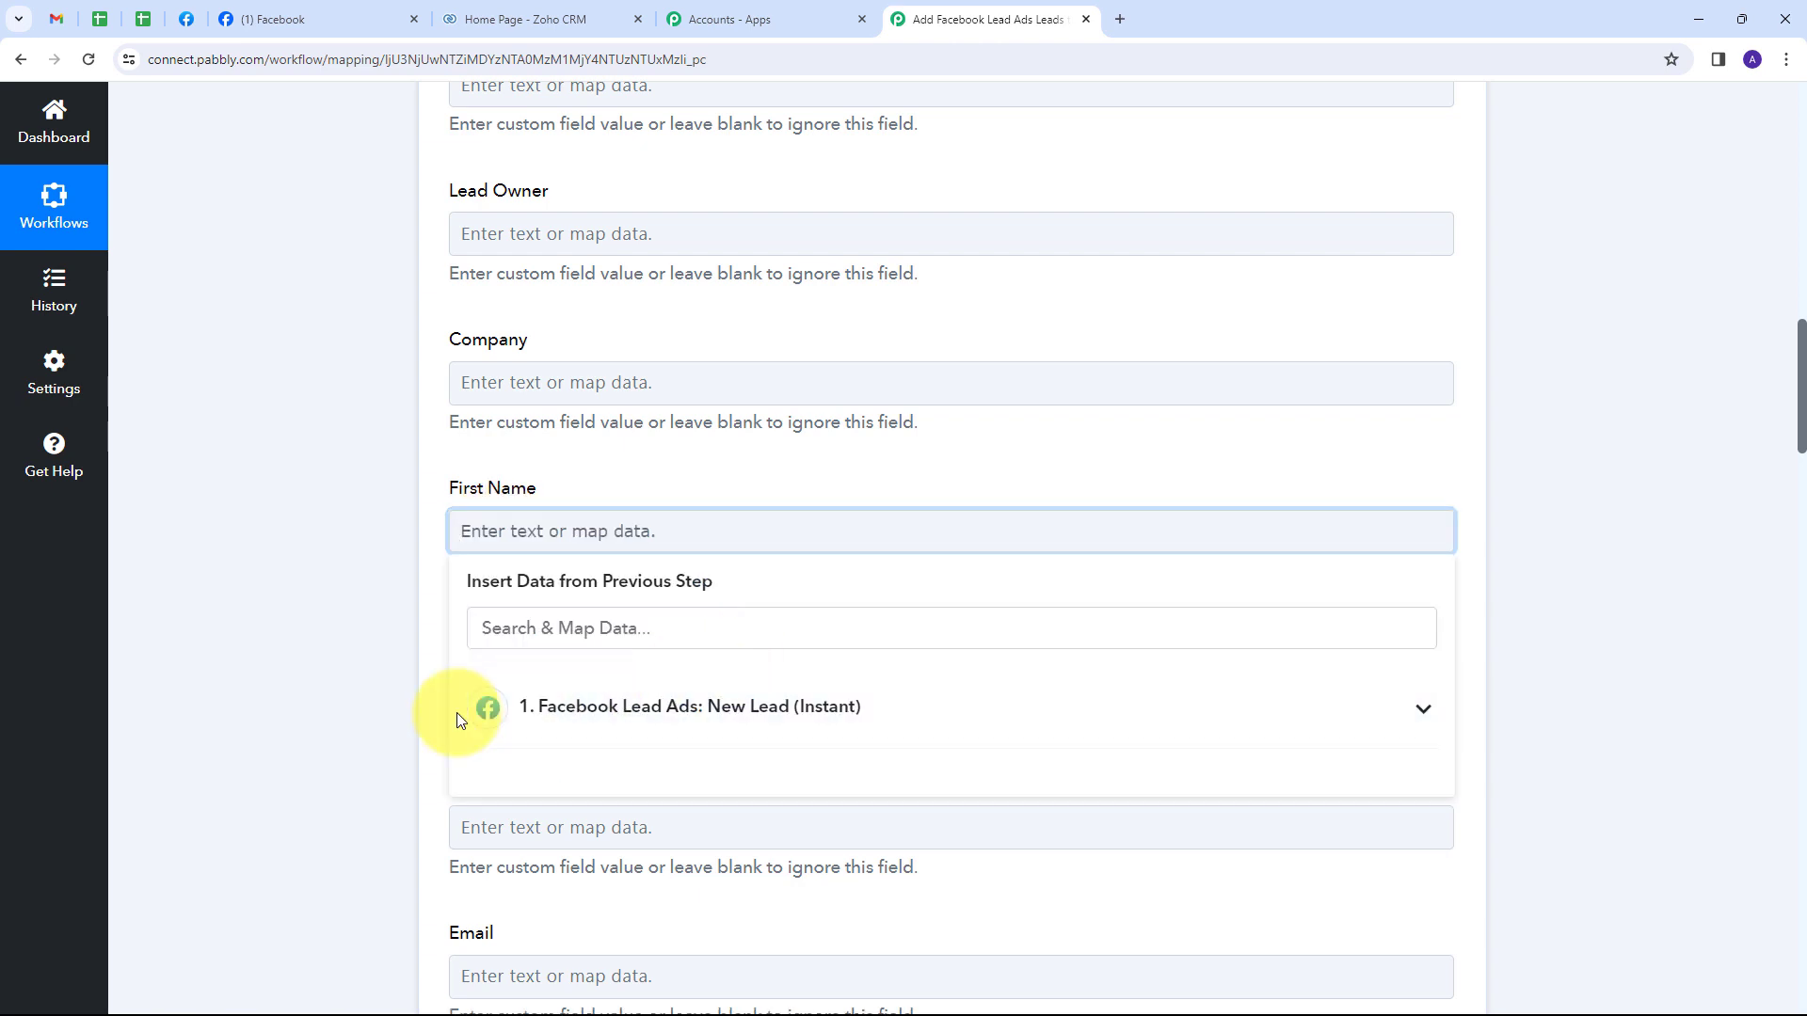
pyautogui.click(691, 720)
pyautogui.scroll(-1, 847, 665)
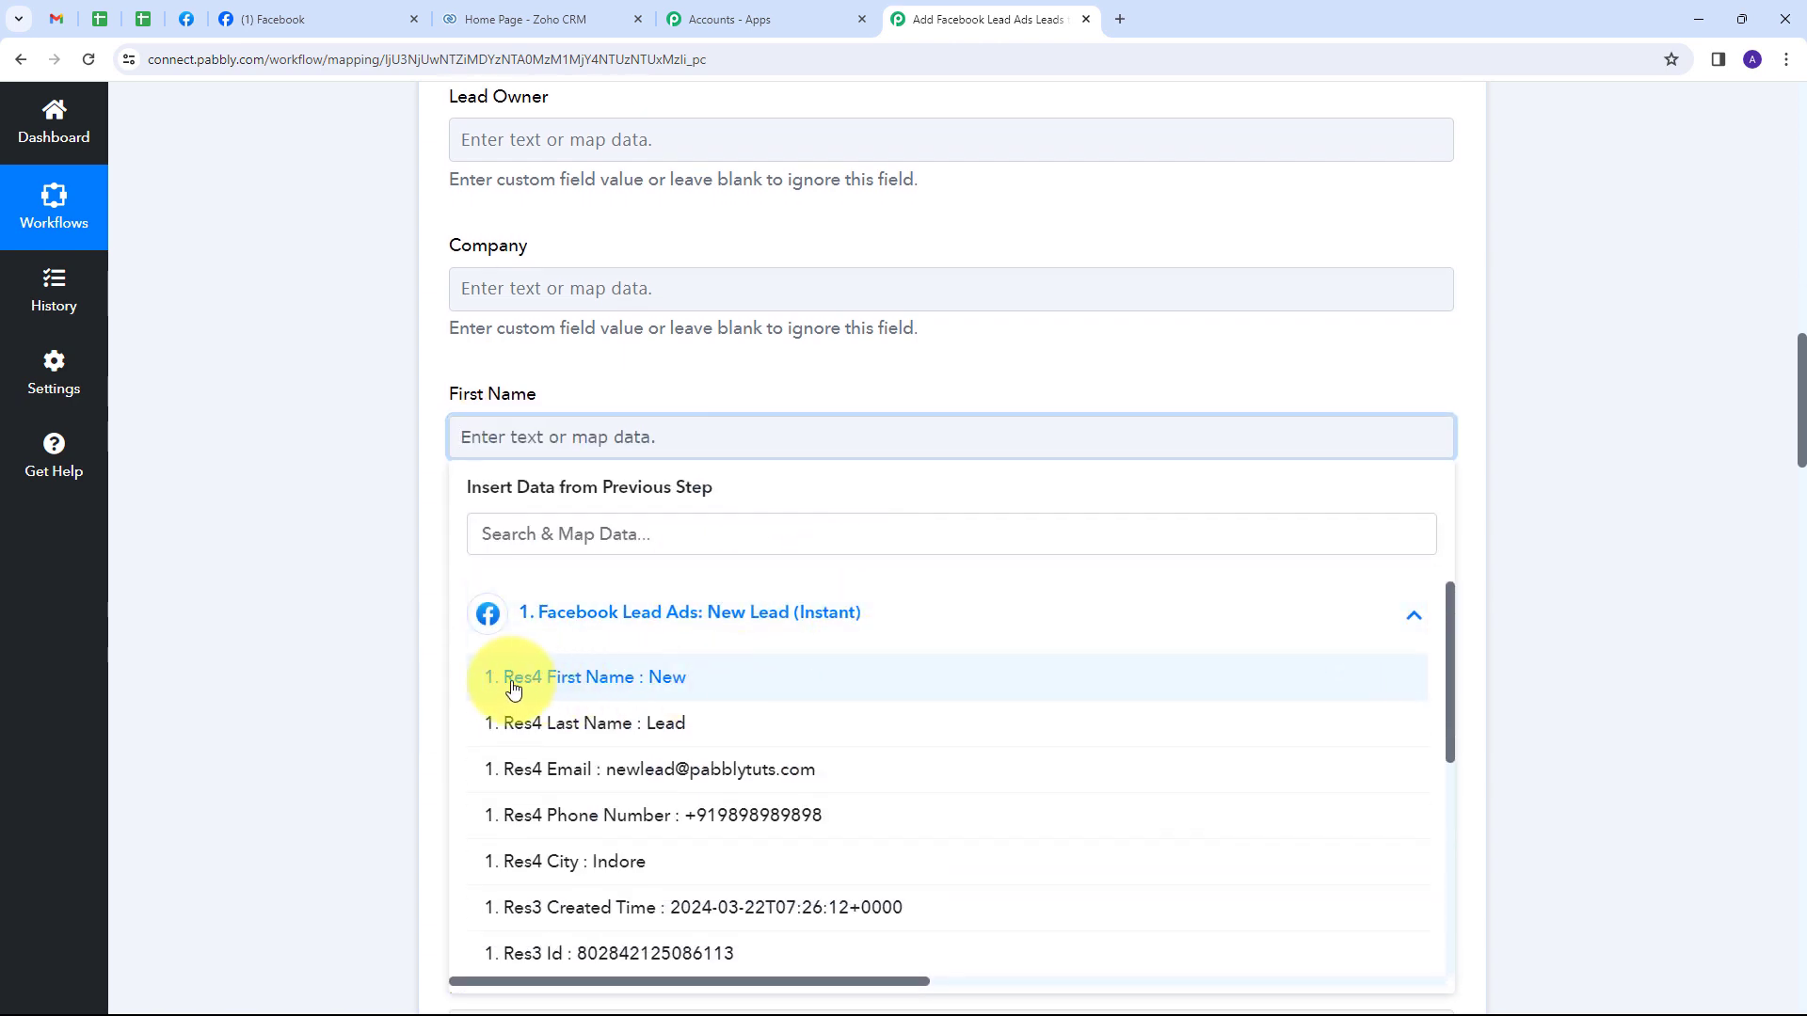
pyautogui.click(663, 680)
pyautogui.scroll(-2, 714, 367)
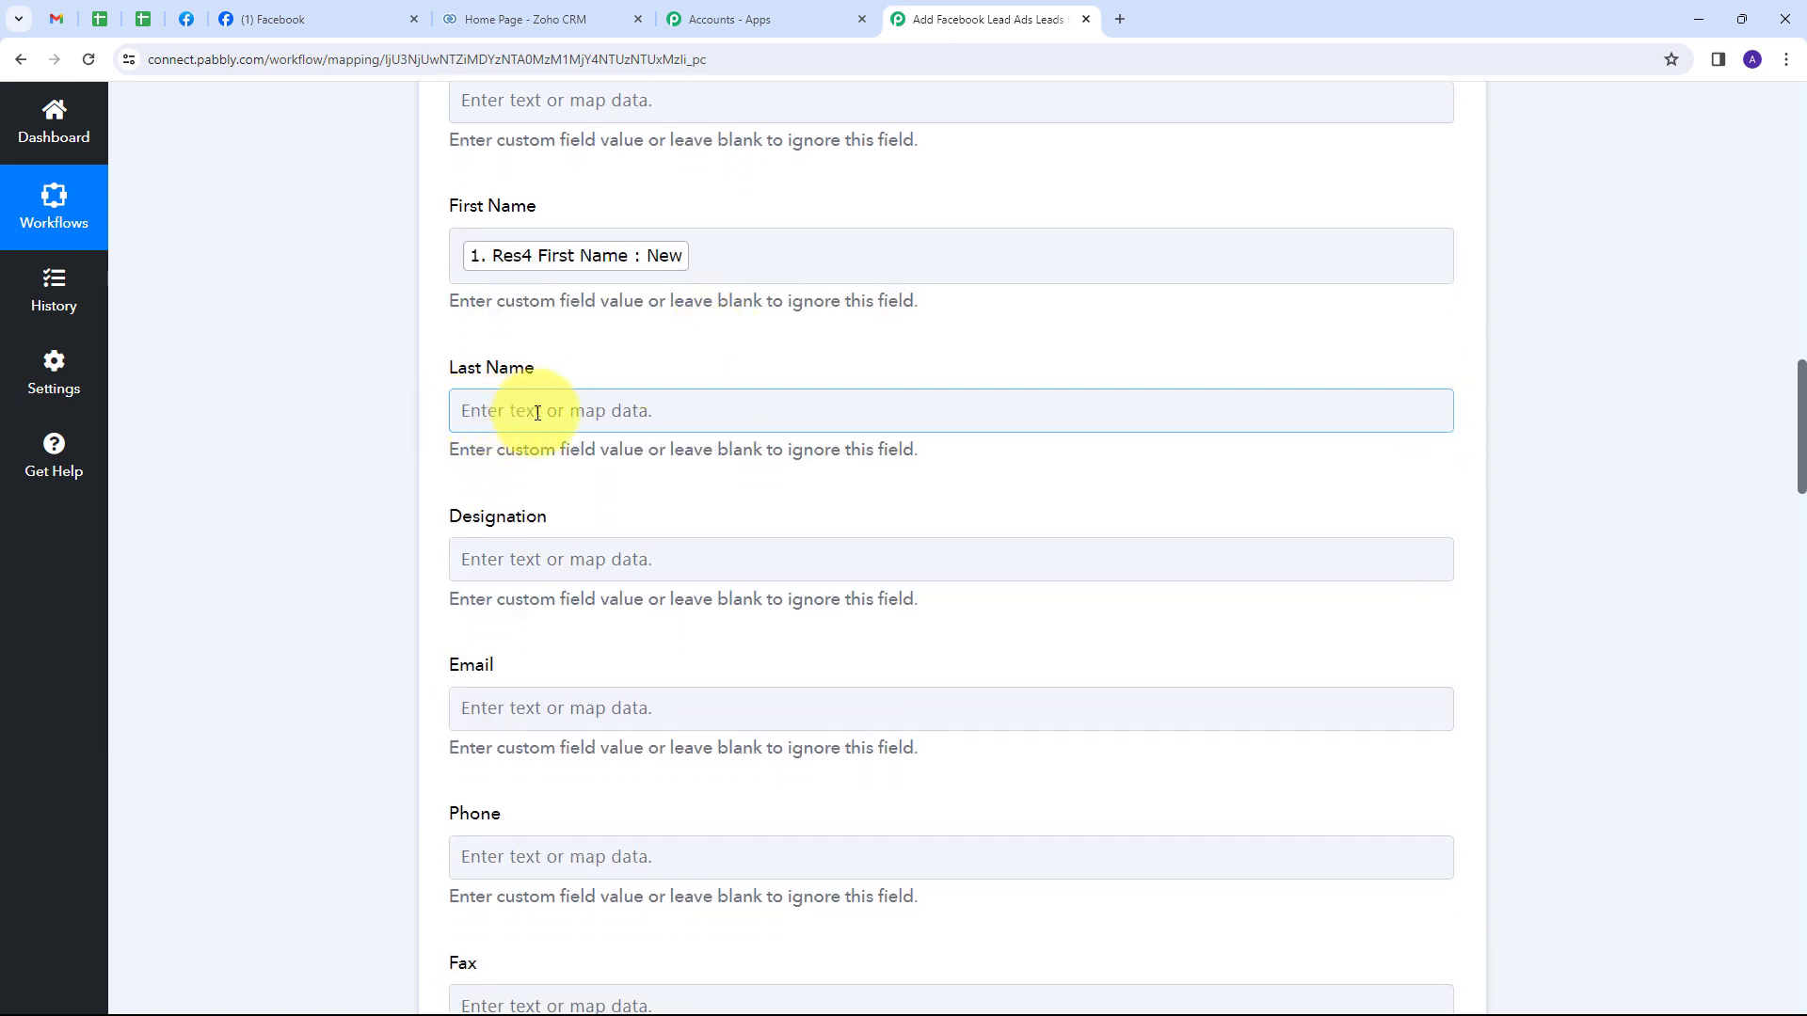
pyautogui.click(537, 412)
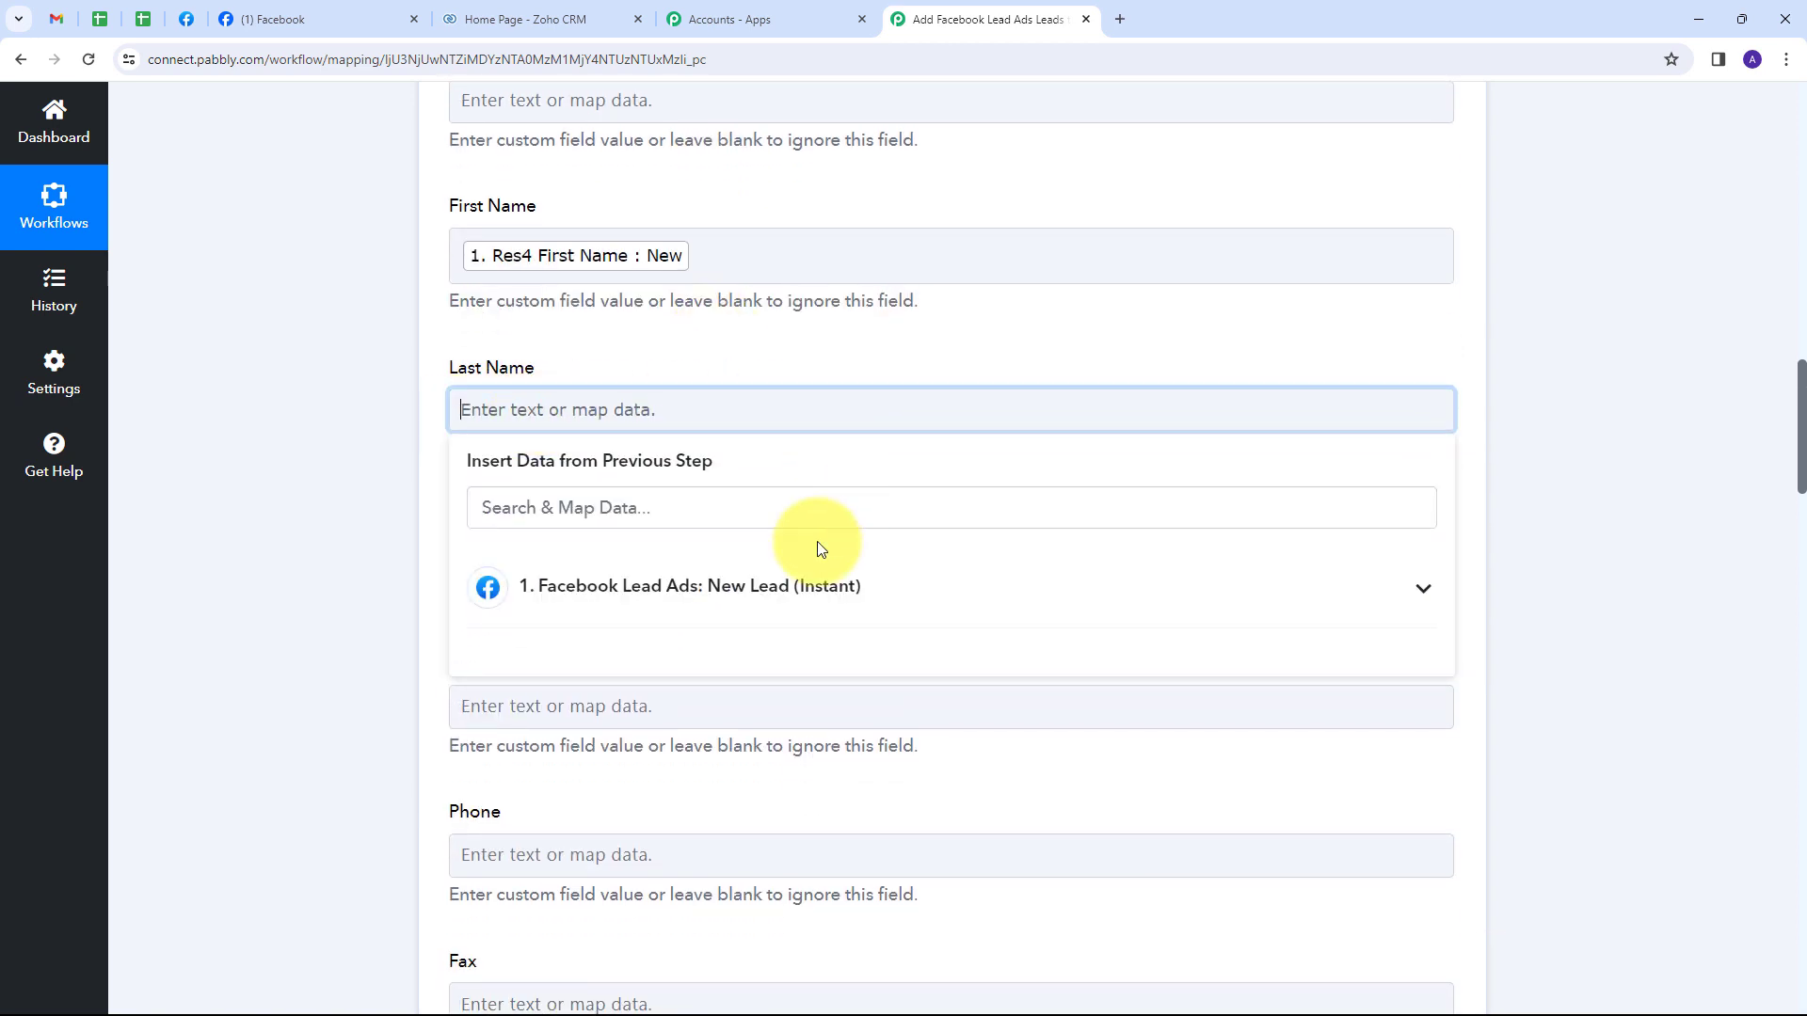
pyautogui.click(670, 592)
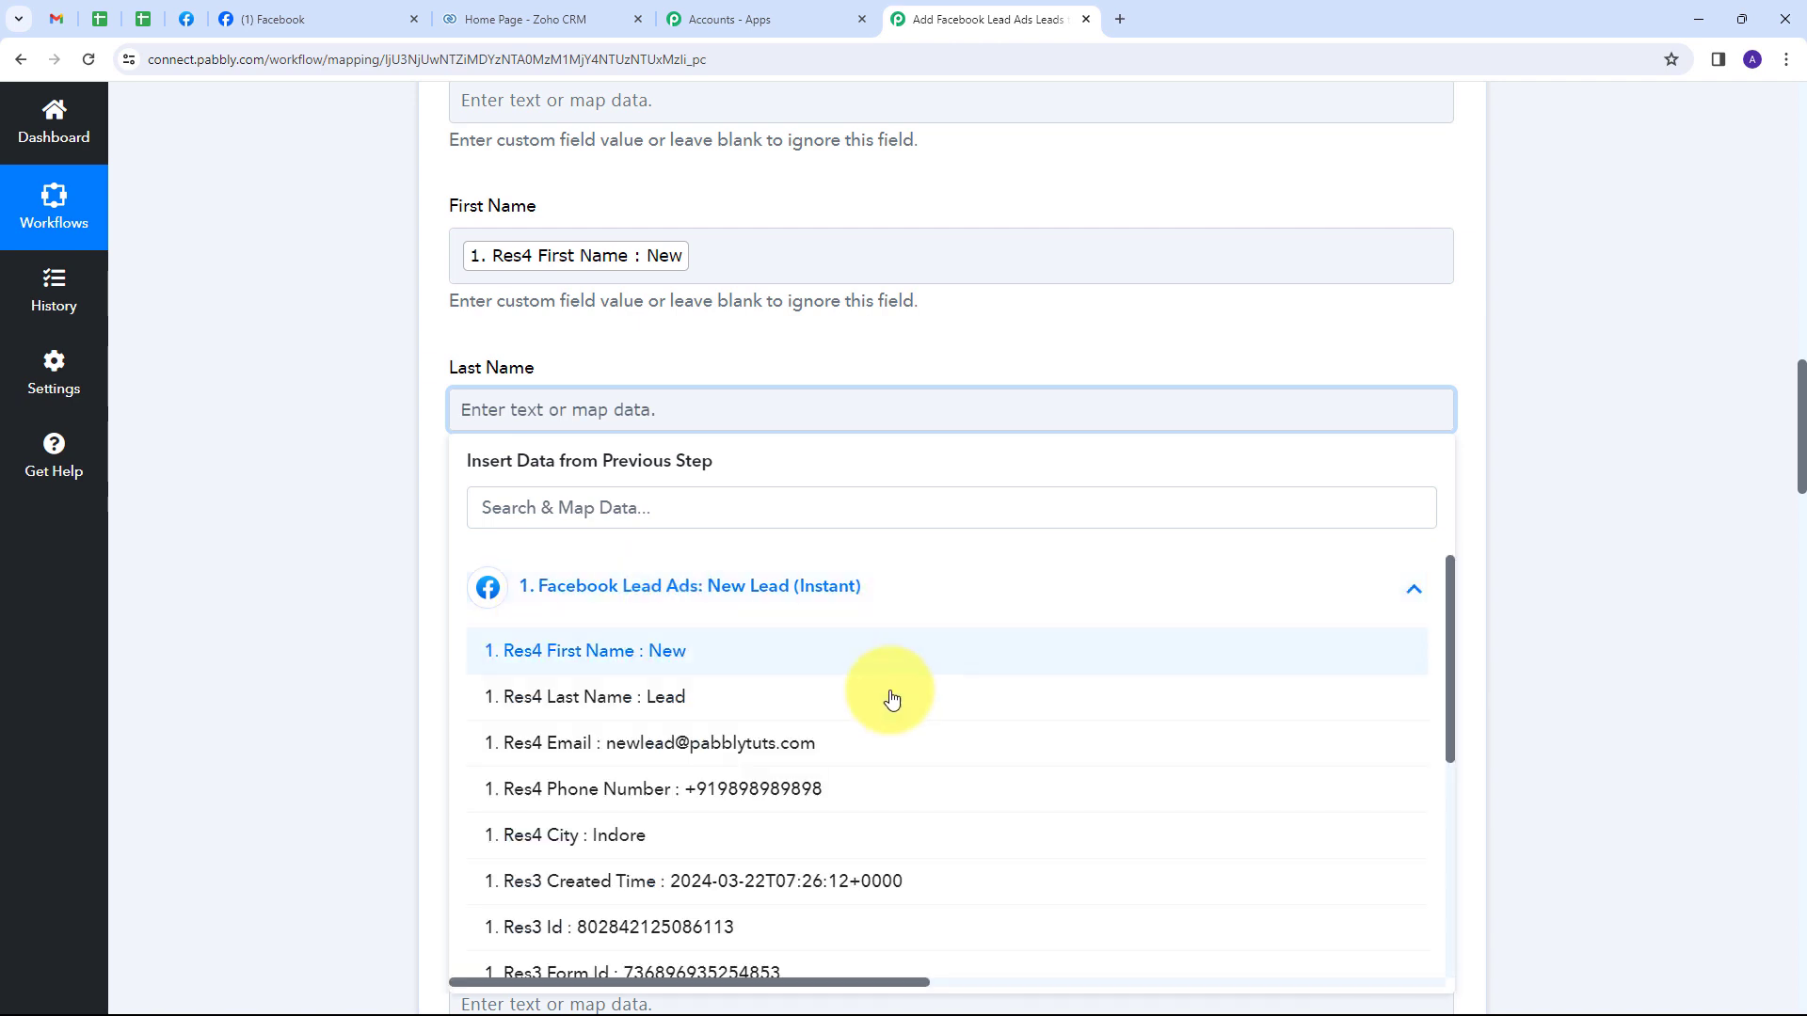
pyautogui.click(652, 698)
pyautogui.click(302, 544)
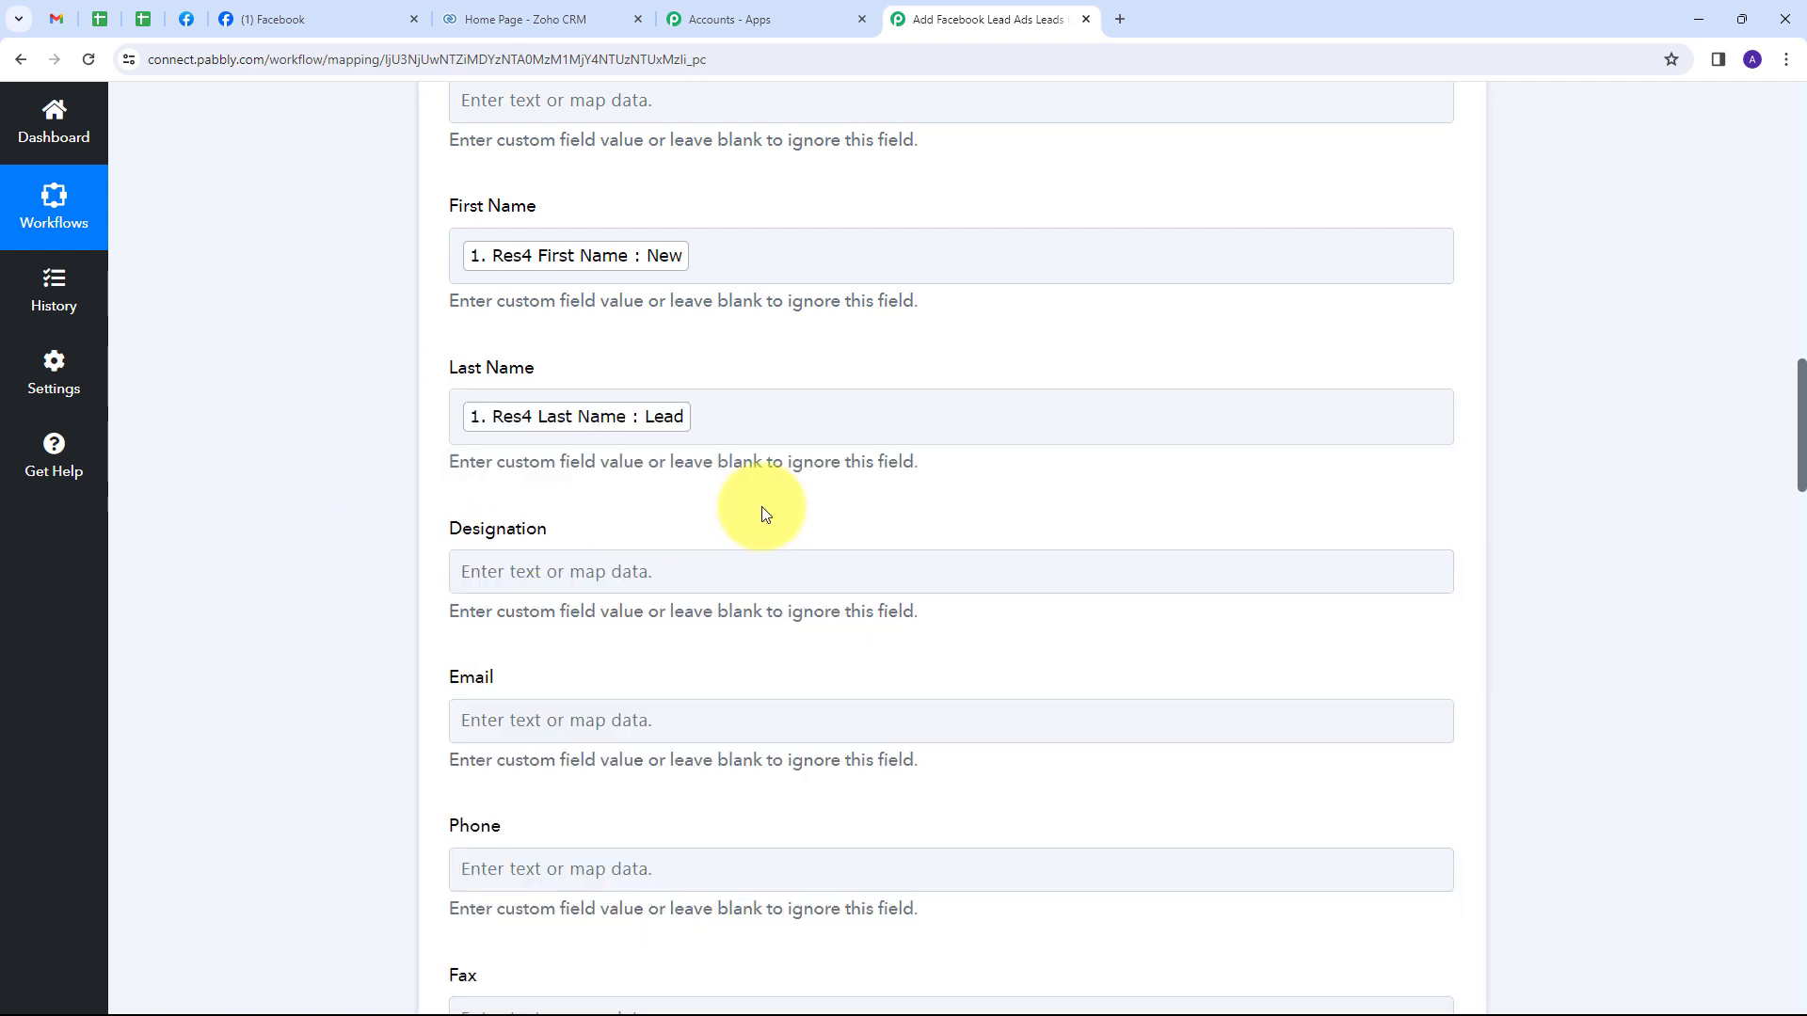
pyautogui.scroll(-2, 766, 512)
# Map the lead's email into Email and its phone number into Mobile.
pyautogui.click(478, 529)
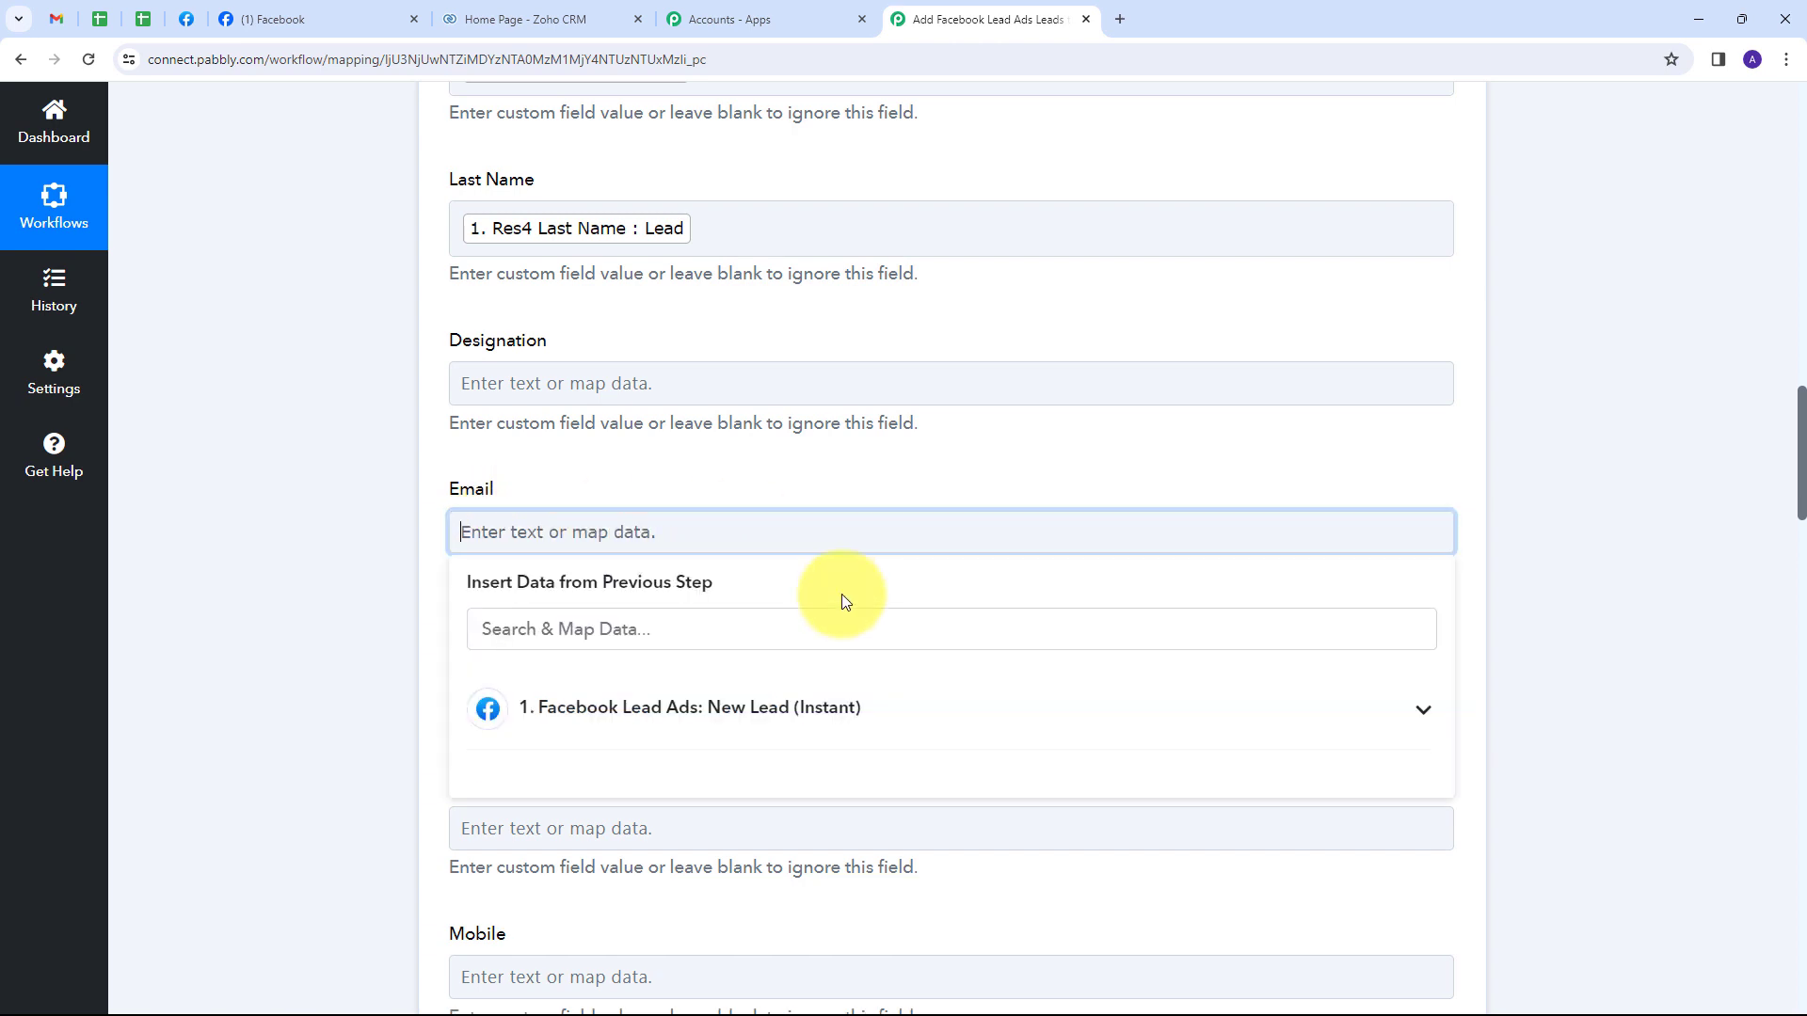
pyautogui.click(549, 720)
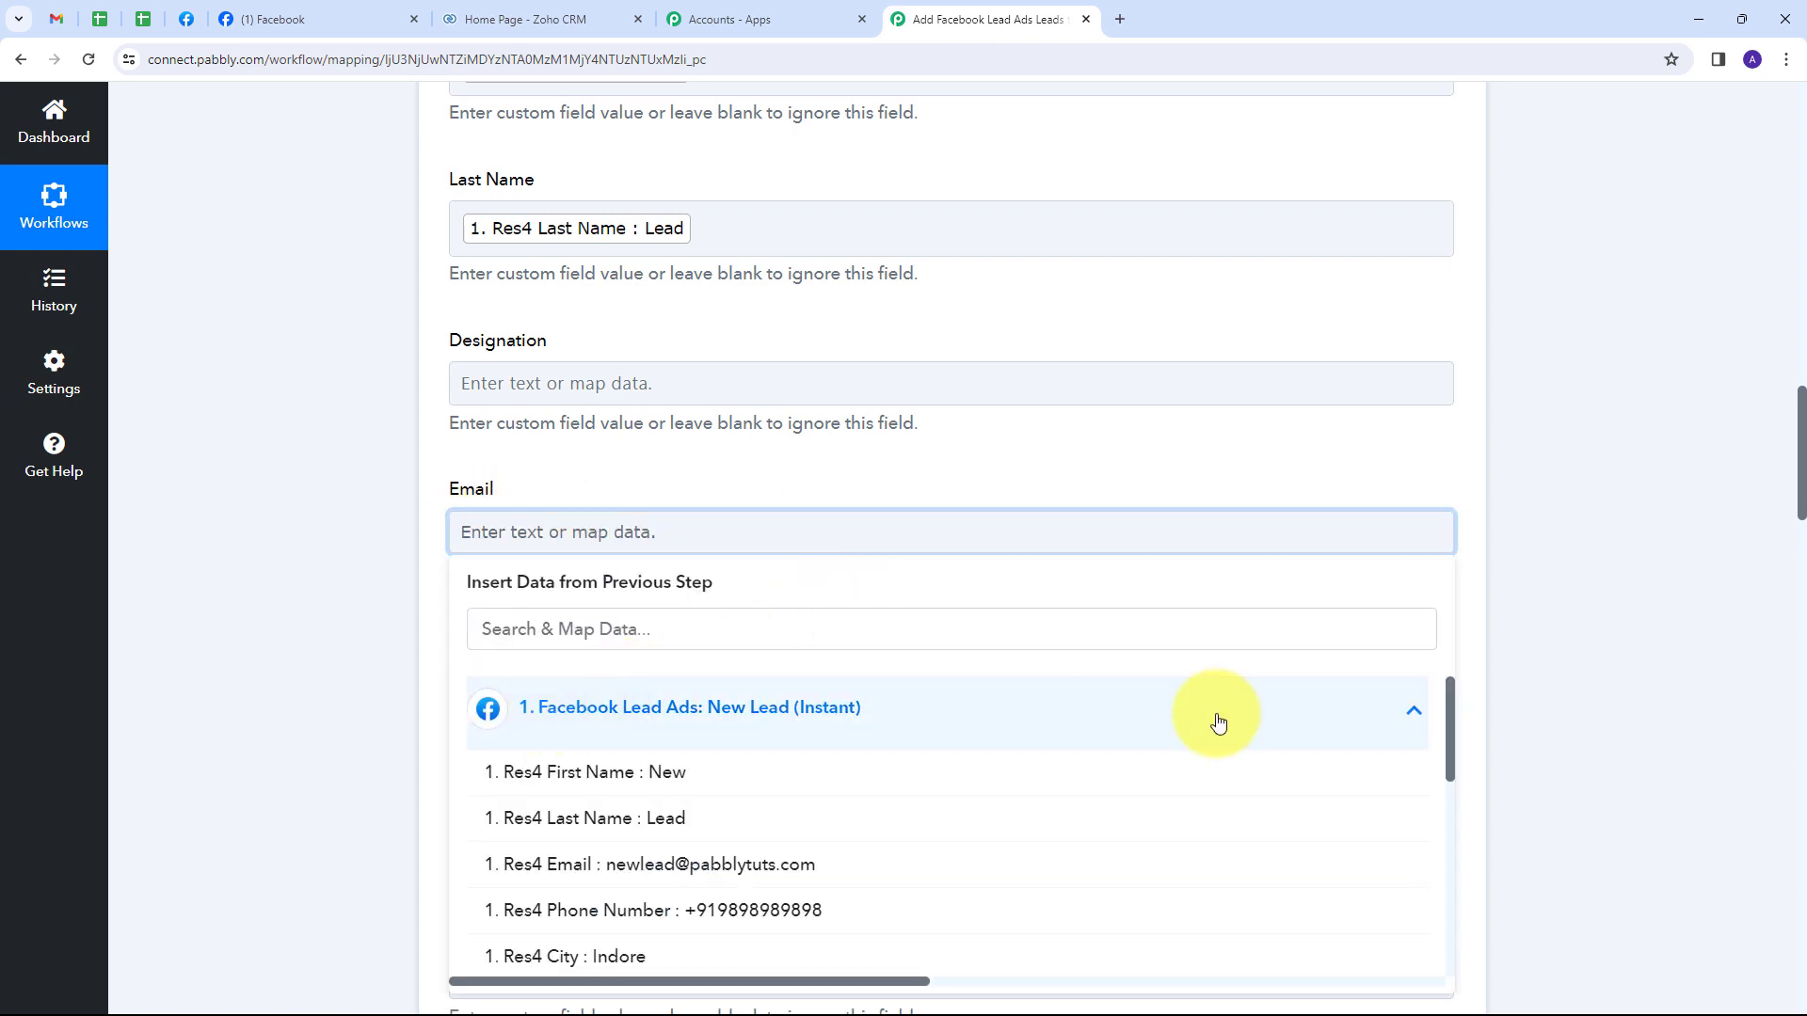
pyautogui.click(657, 868)
pyautogui.click(343, 658)
pyautogui.scroll(-2, 659, 574)
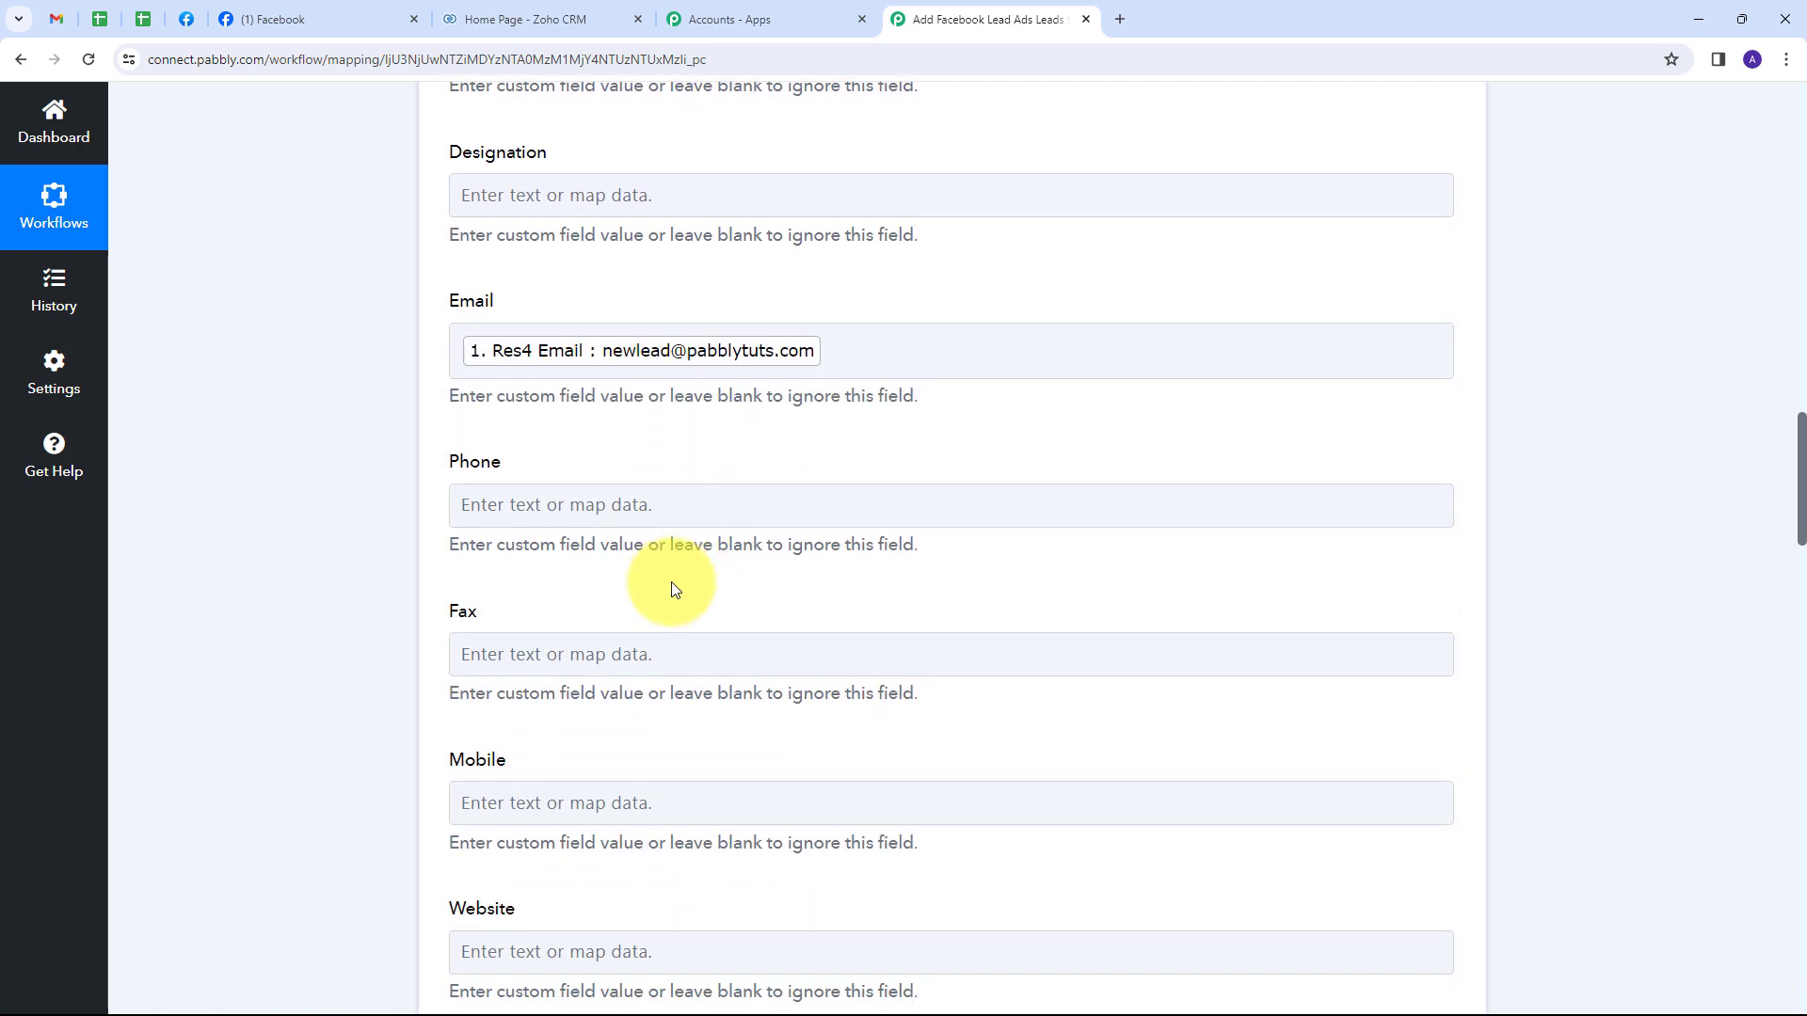
pyautogui.click(456, 806)
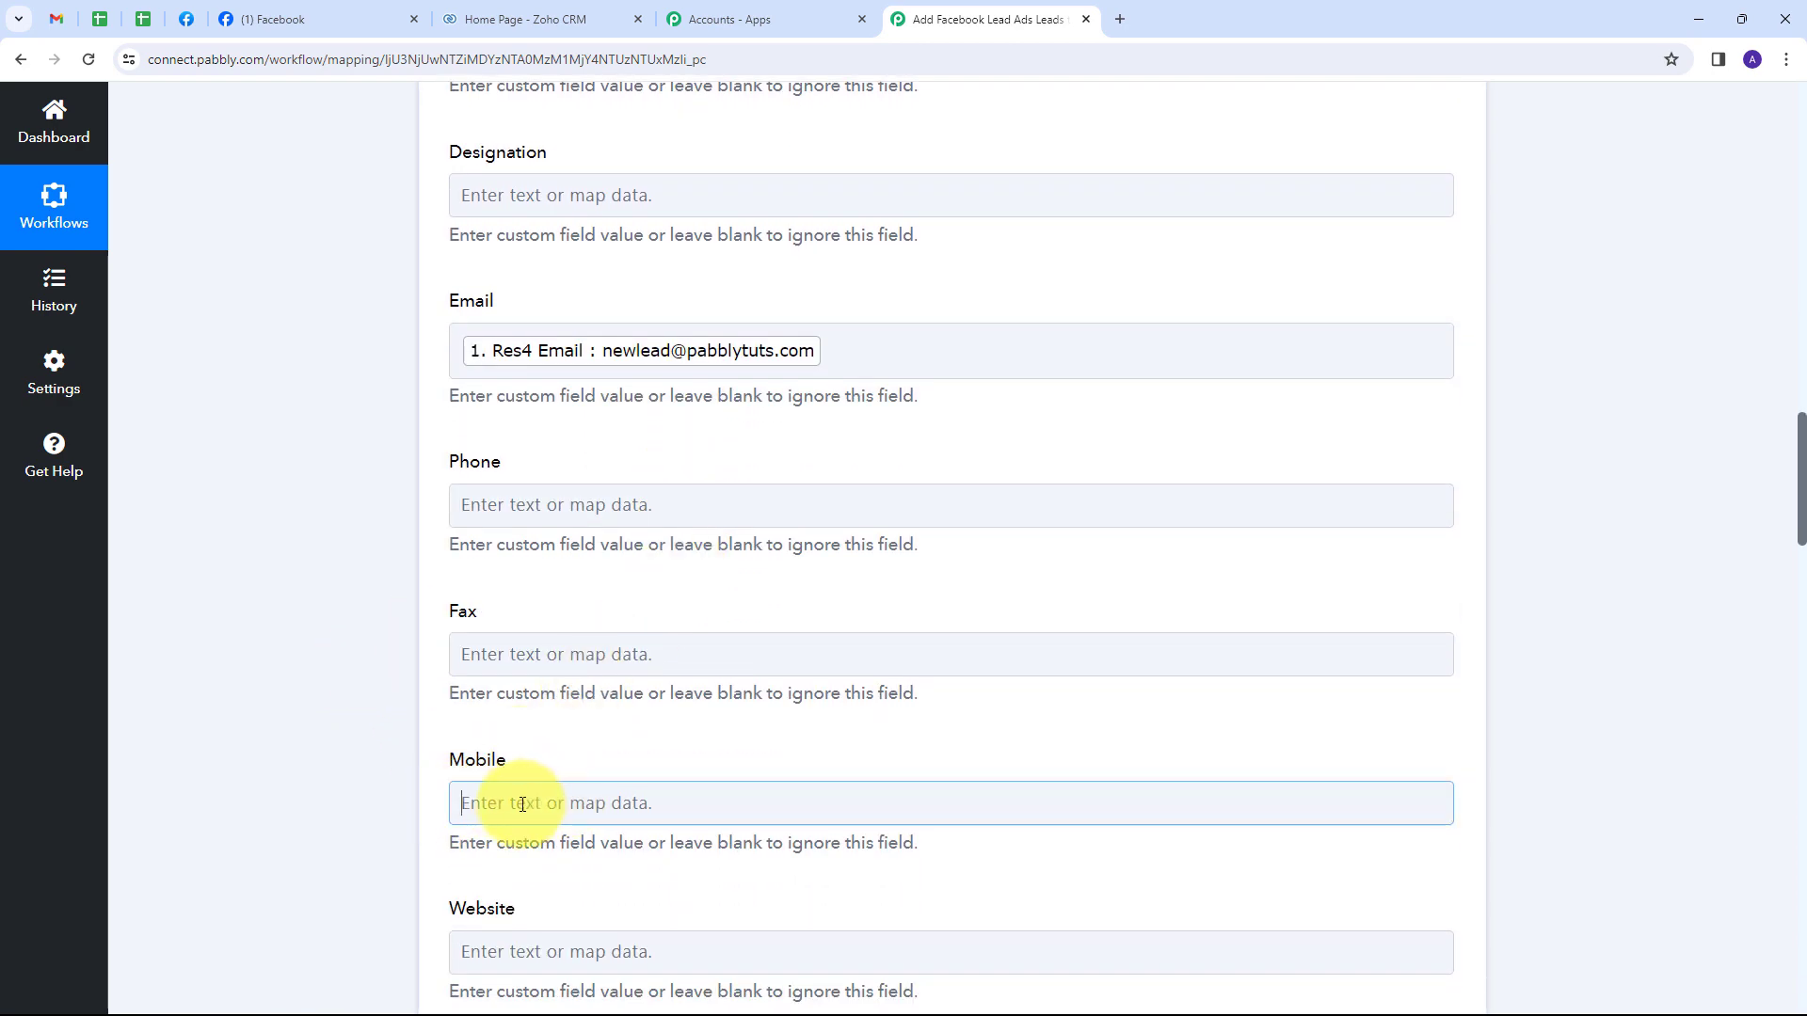
pyautogui.scroll(-3, 753, 659)
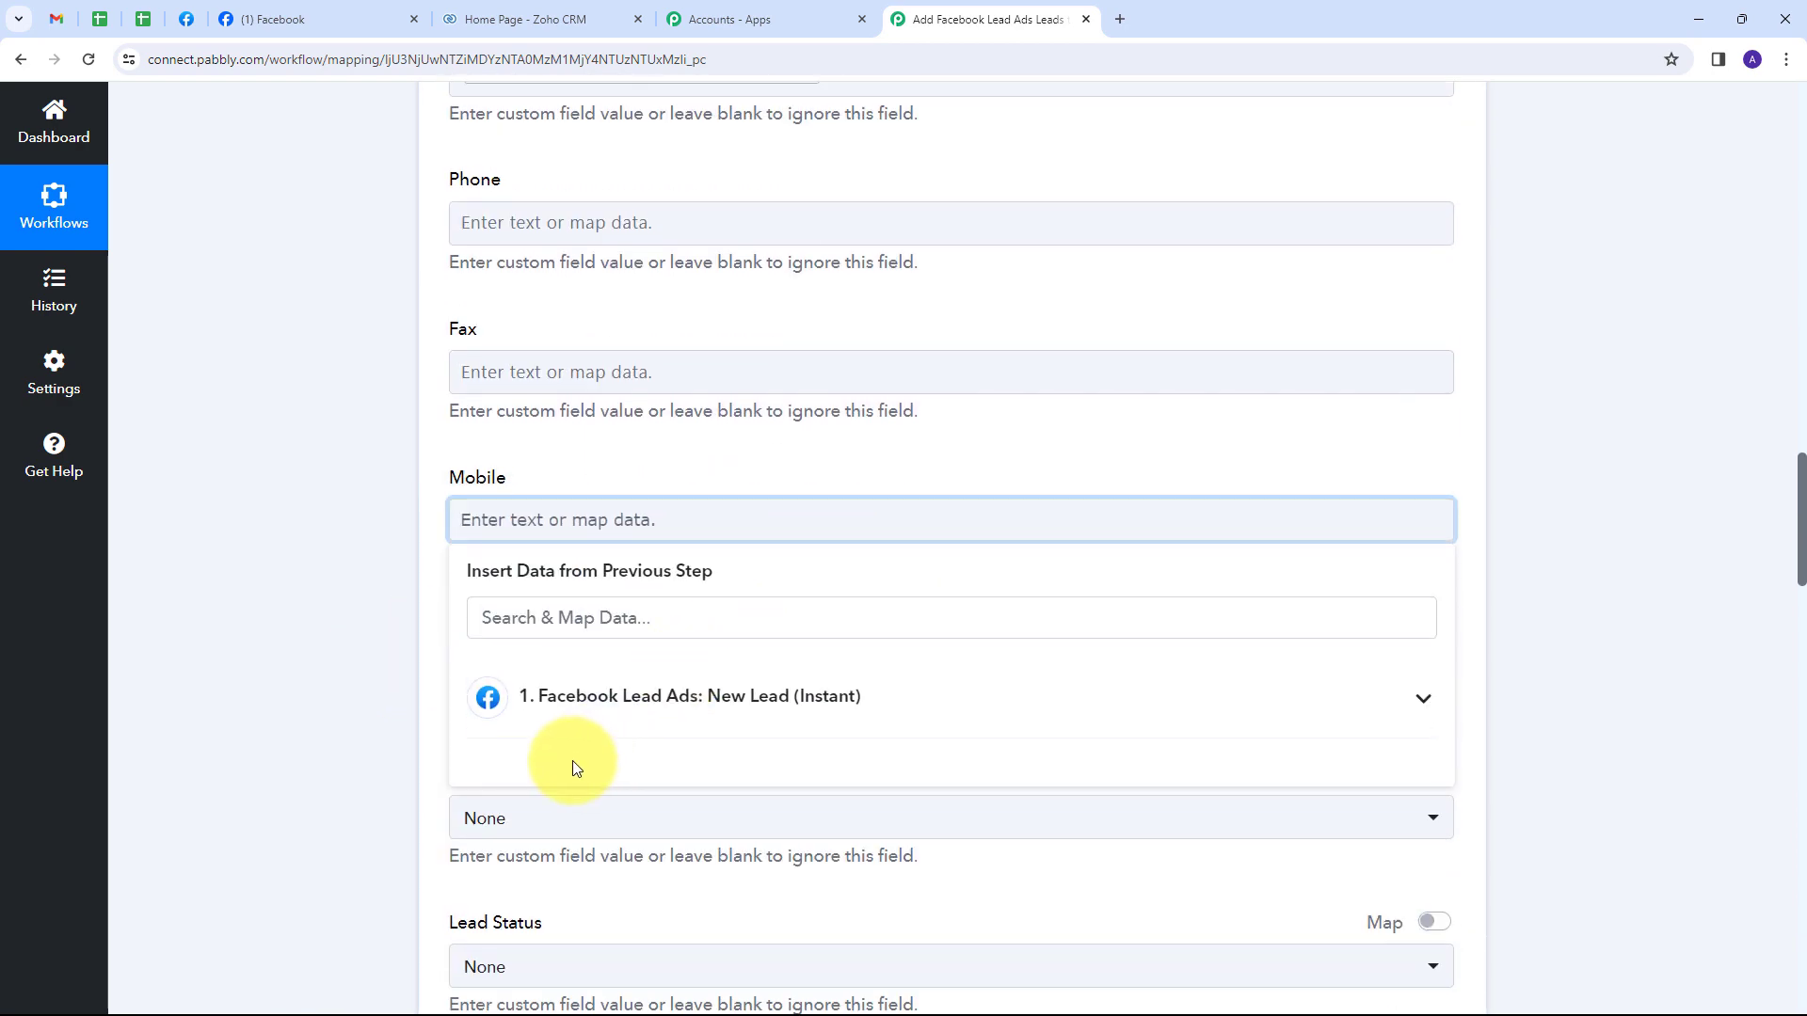
pyautogui.click(786, 715)
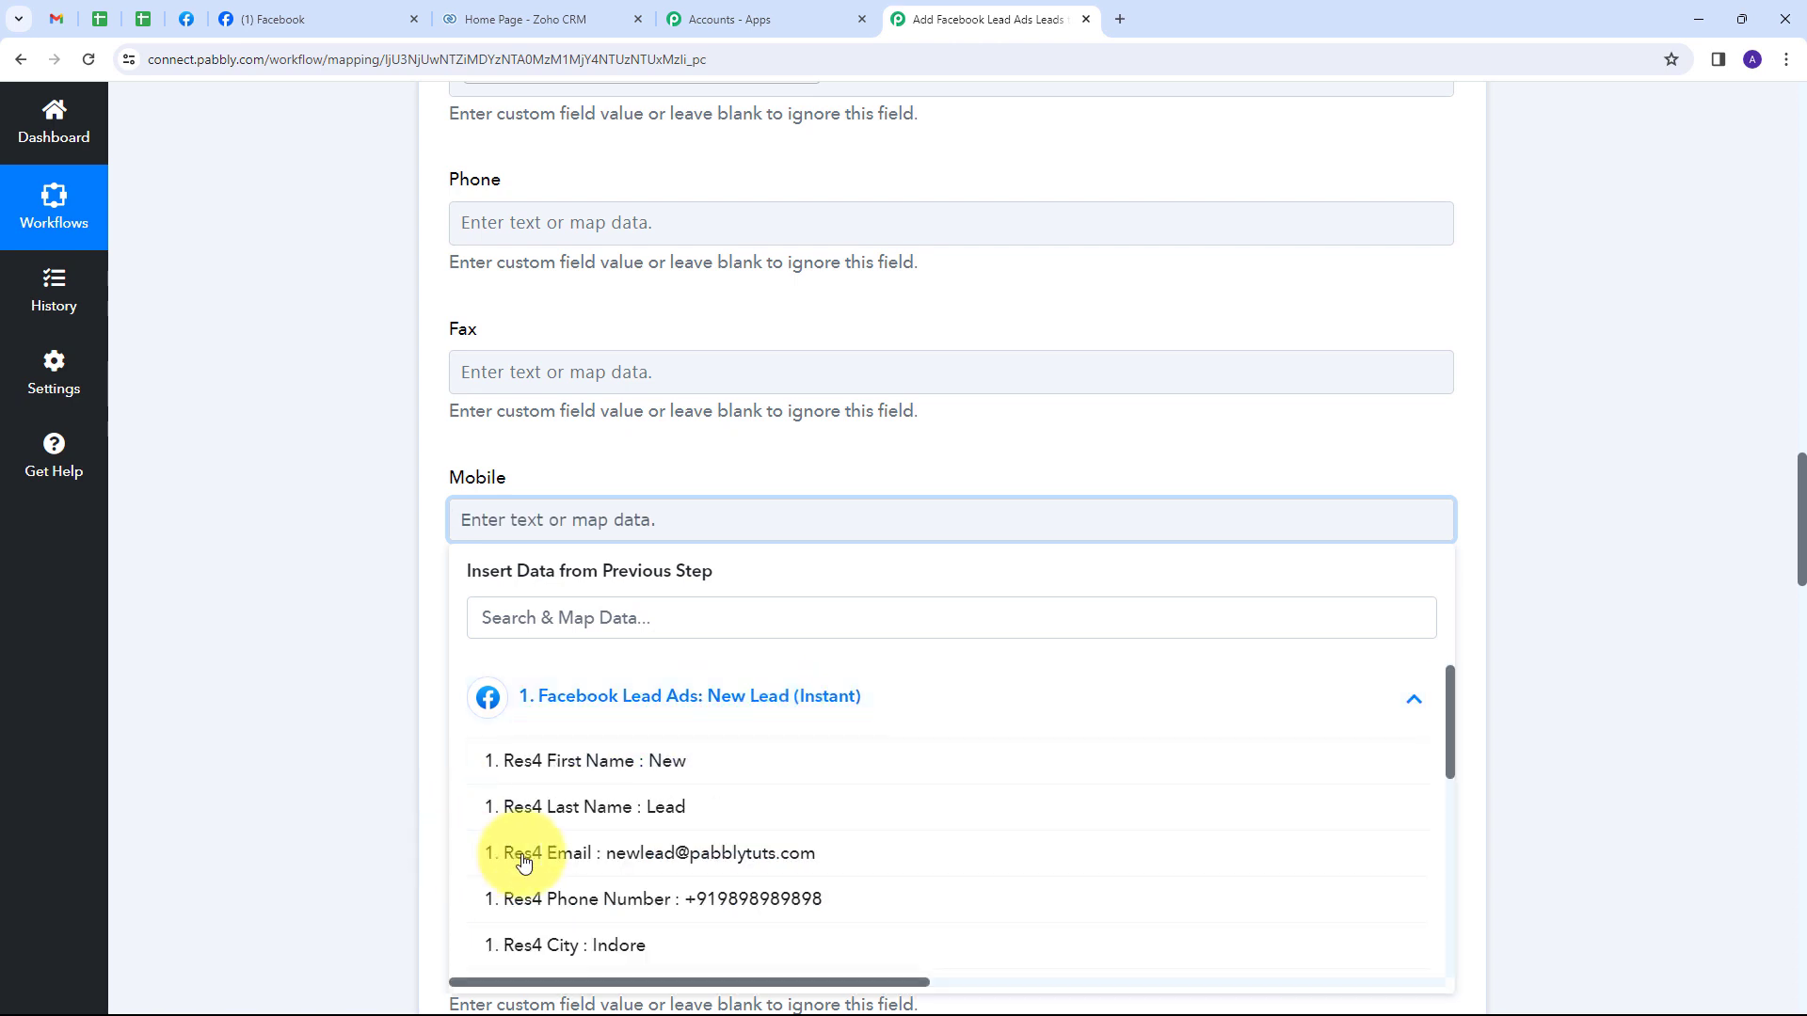
pyautogui.click(734, 902)
pyautogui.click(527, 442)
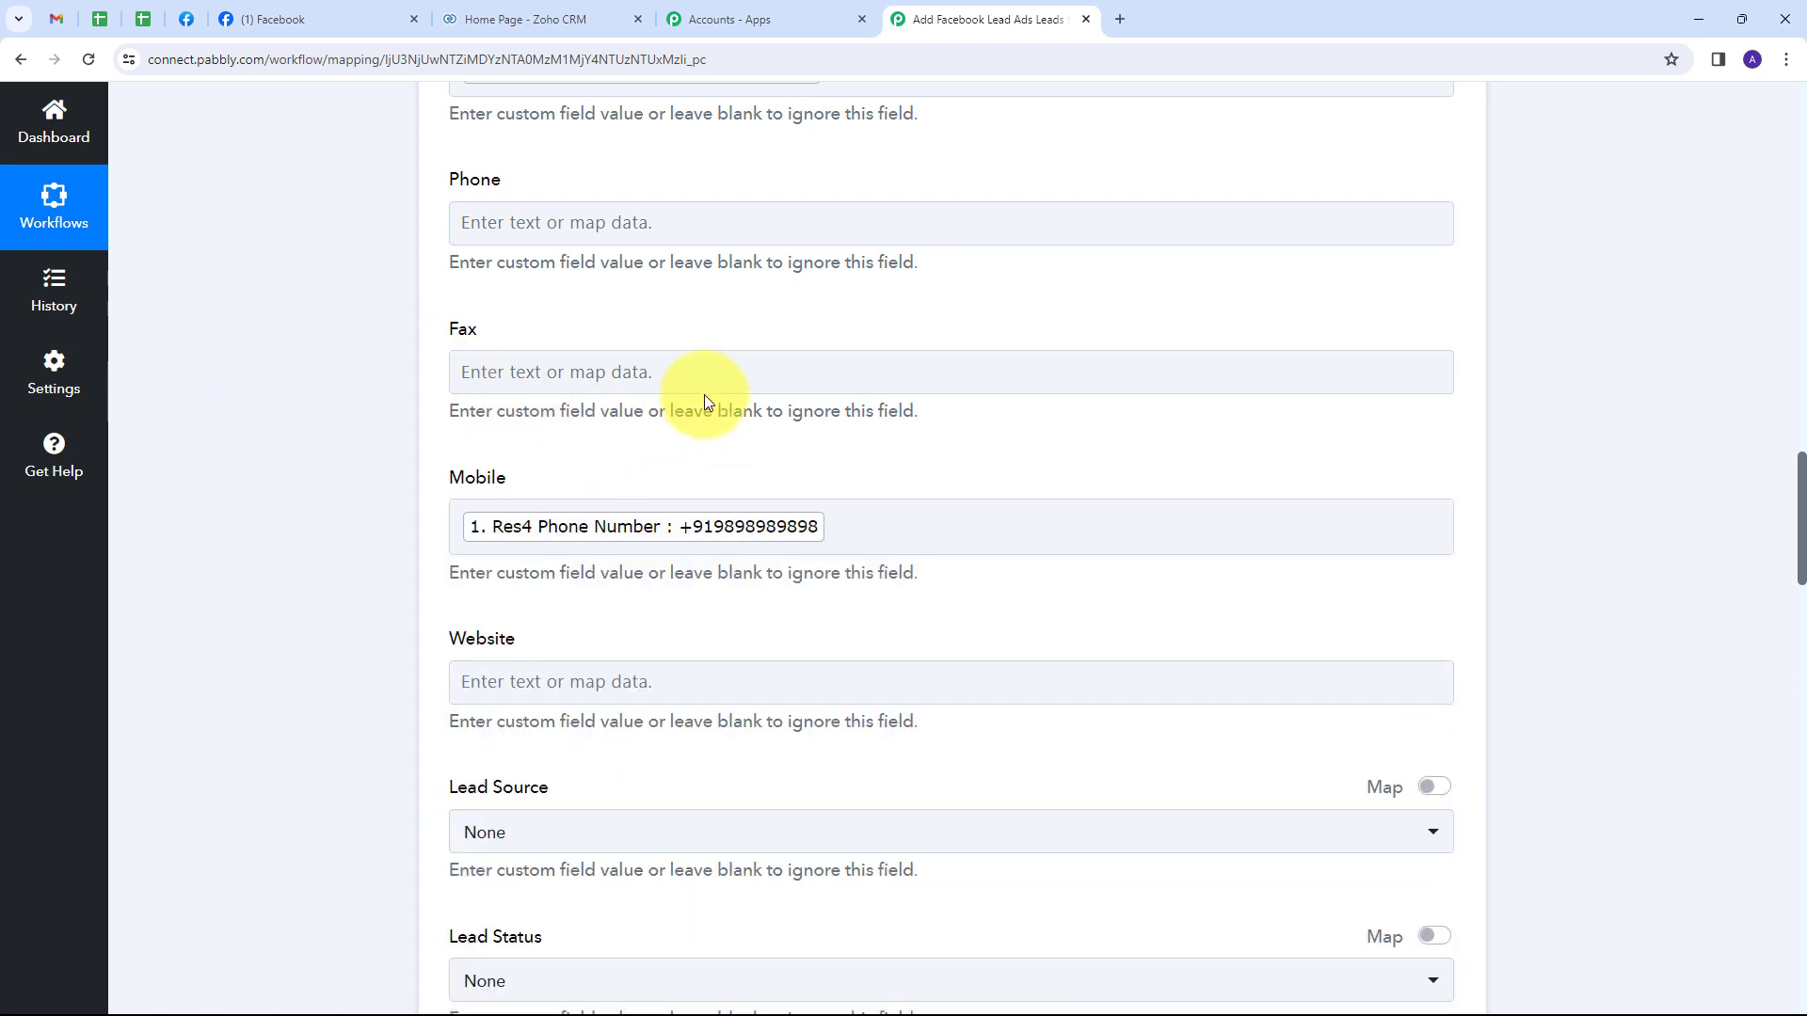
# Map the lead's city Indore into the City field.
pyautogui.scroll(-2, 704, 393)
pyautogui.scroll(-18, 704, 393)
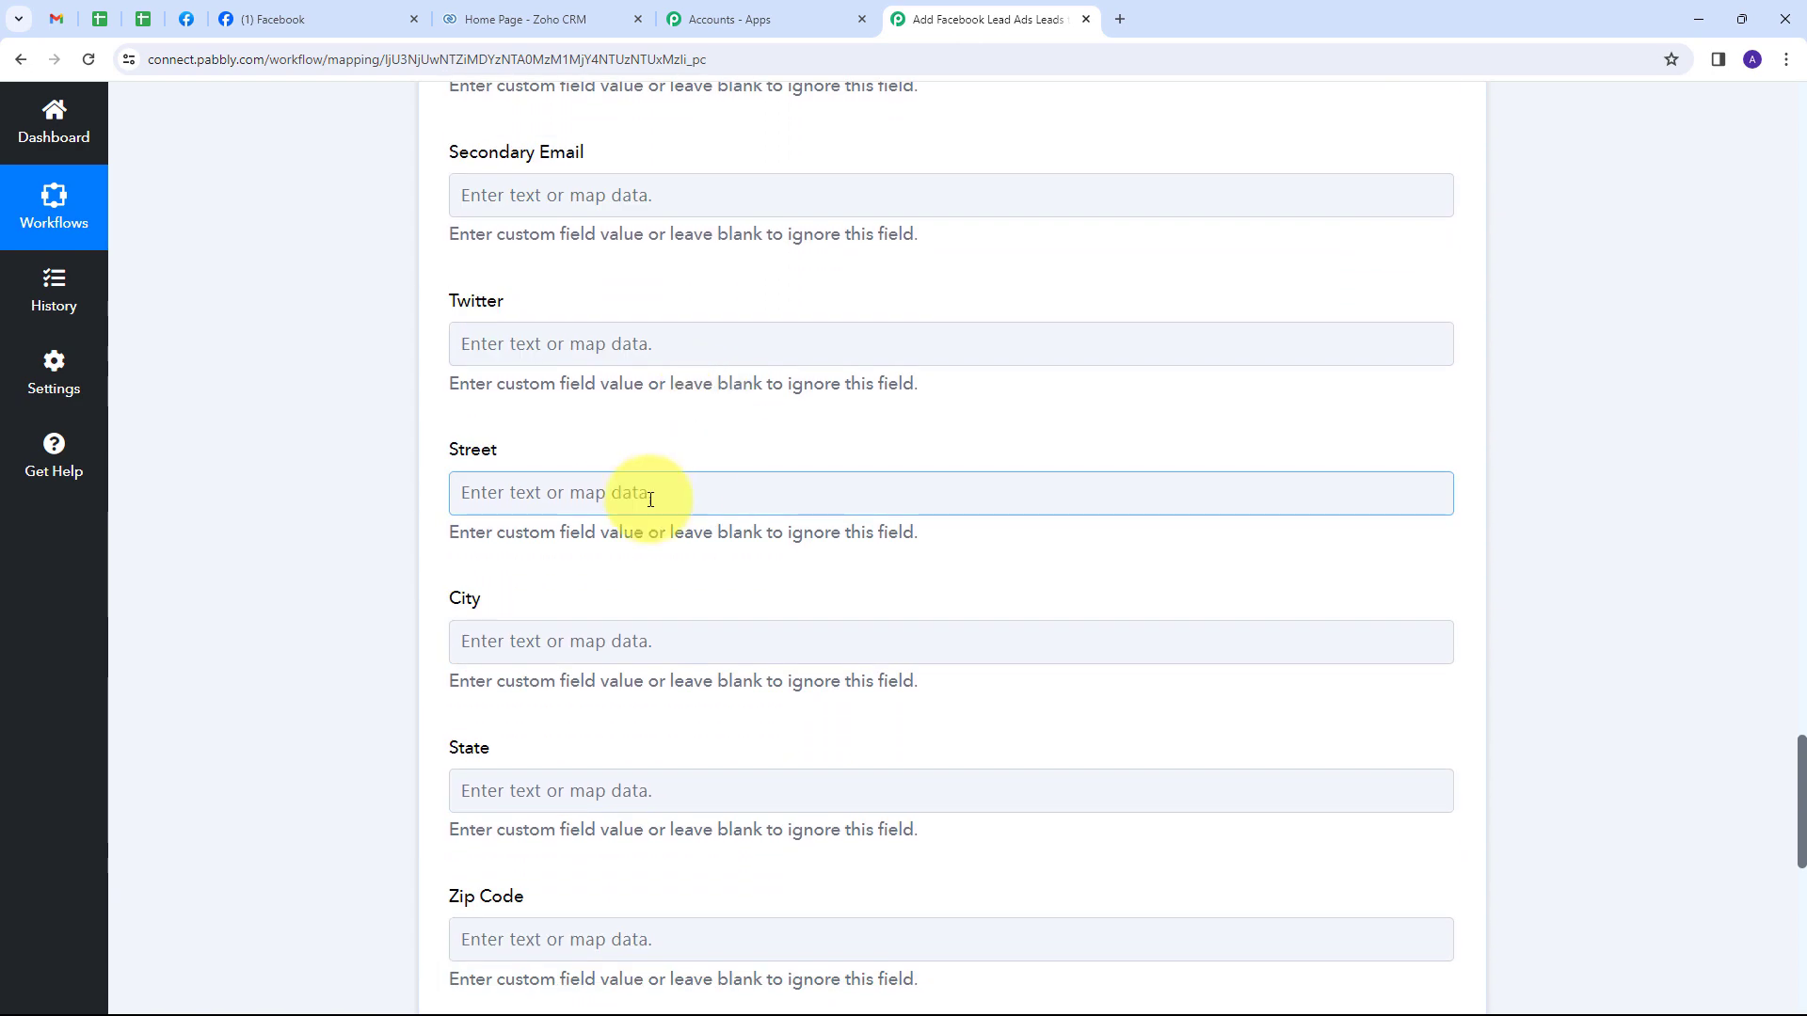
pyautogui.scroll(-1, 452, 555)
pyautogui.click(475, 542)
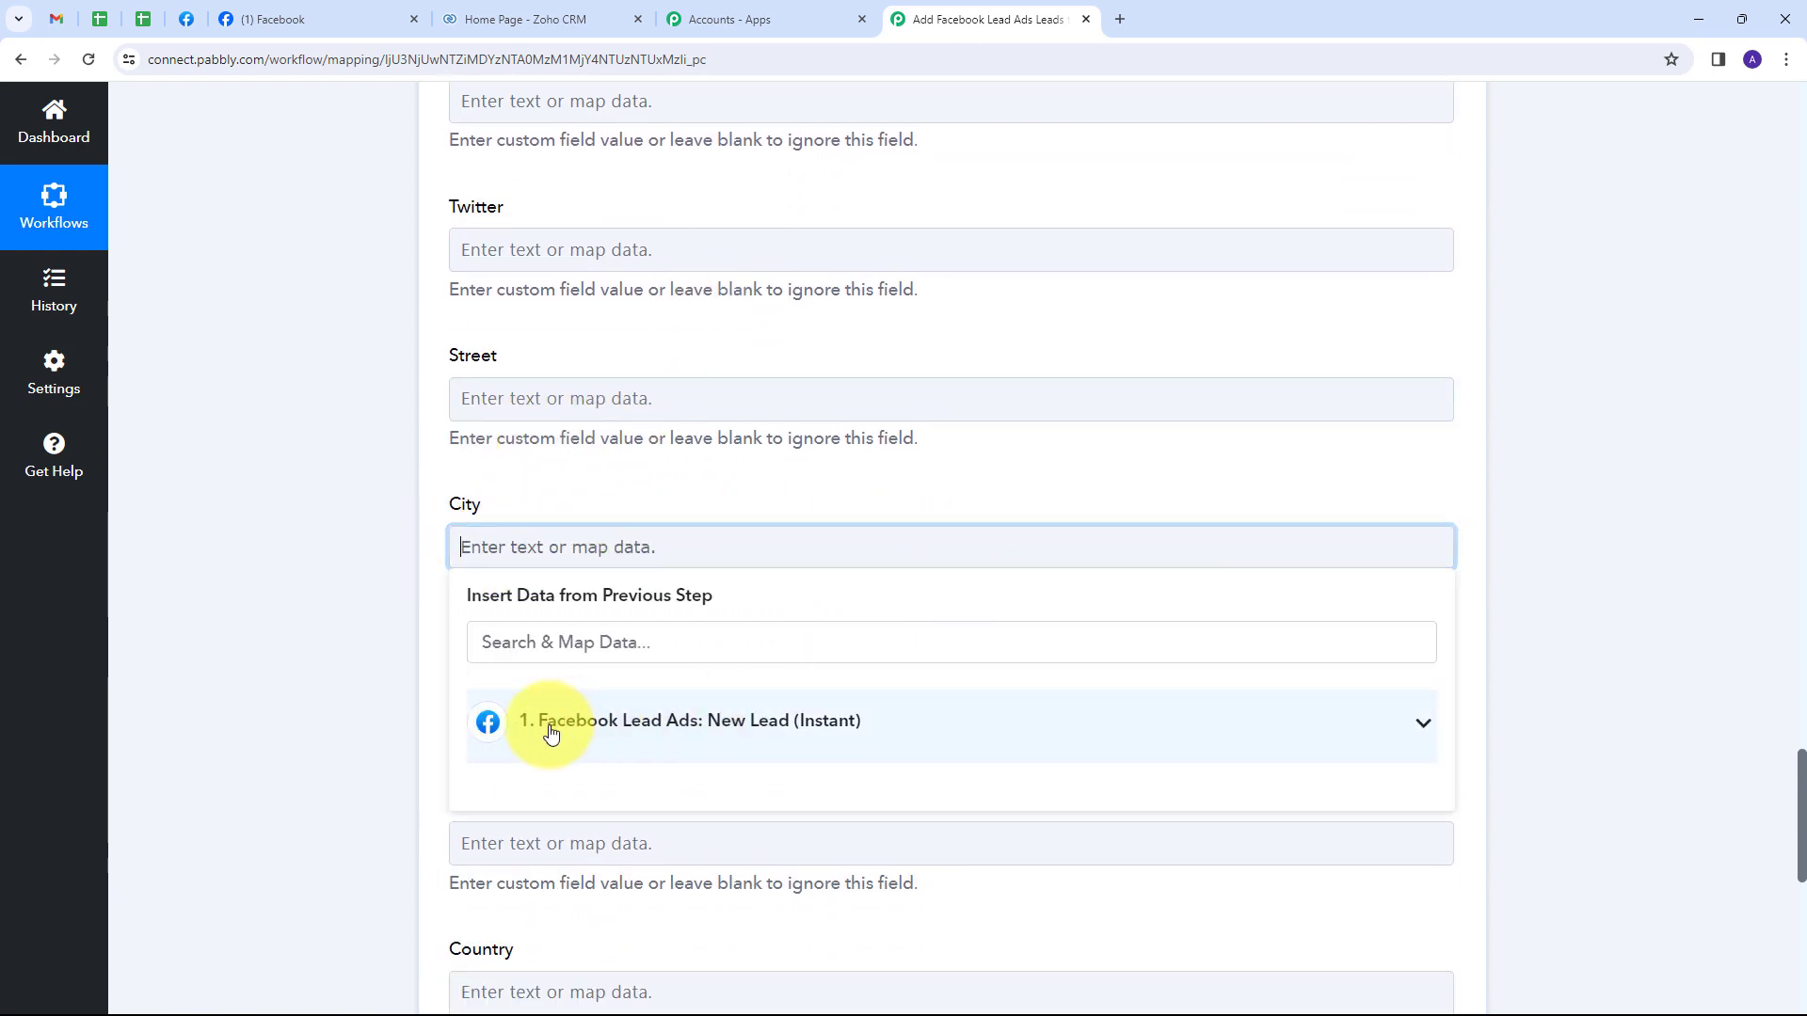
pyautogui.click(551, 733)
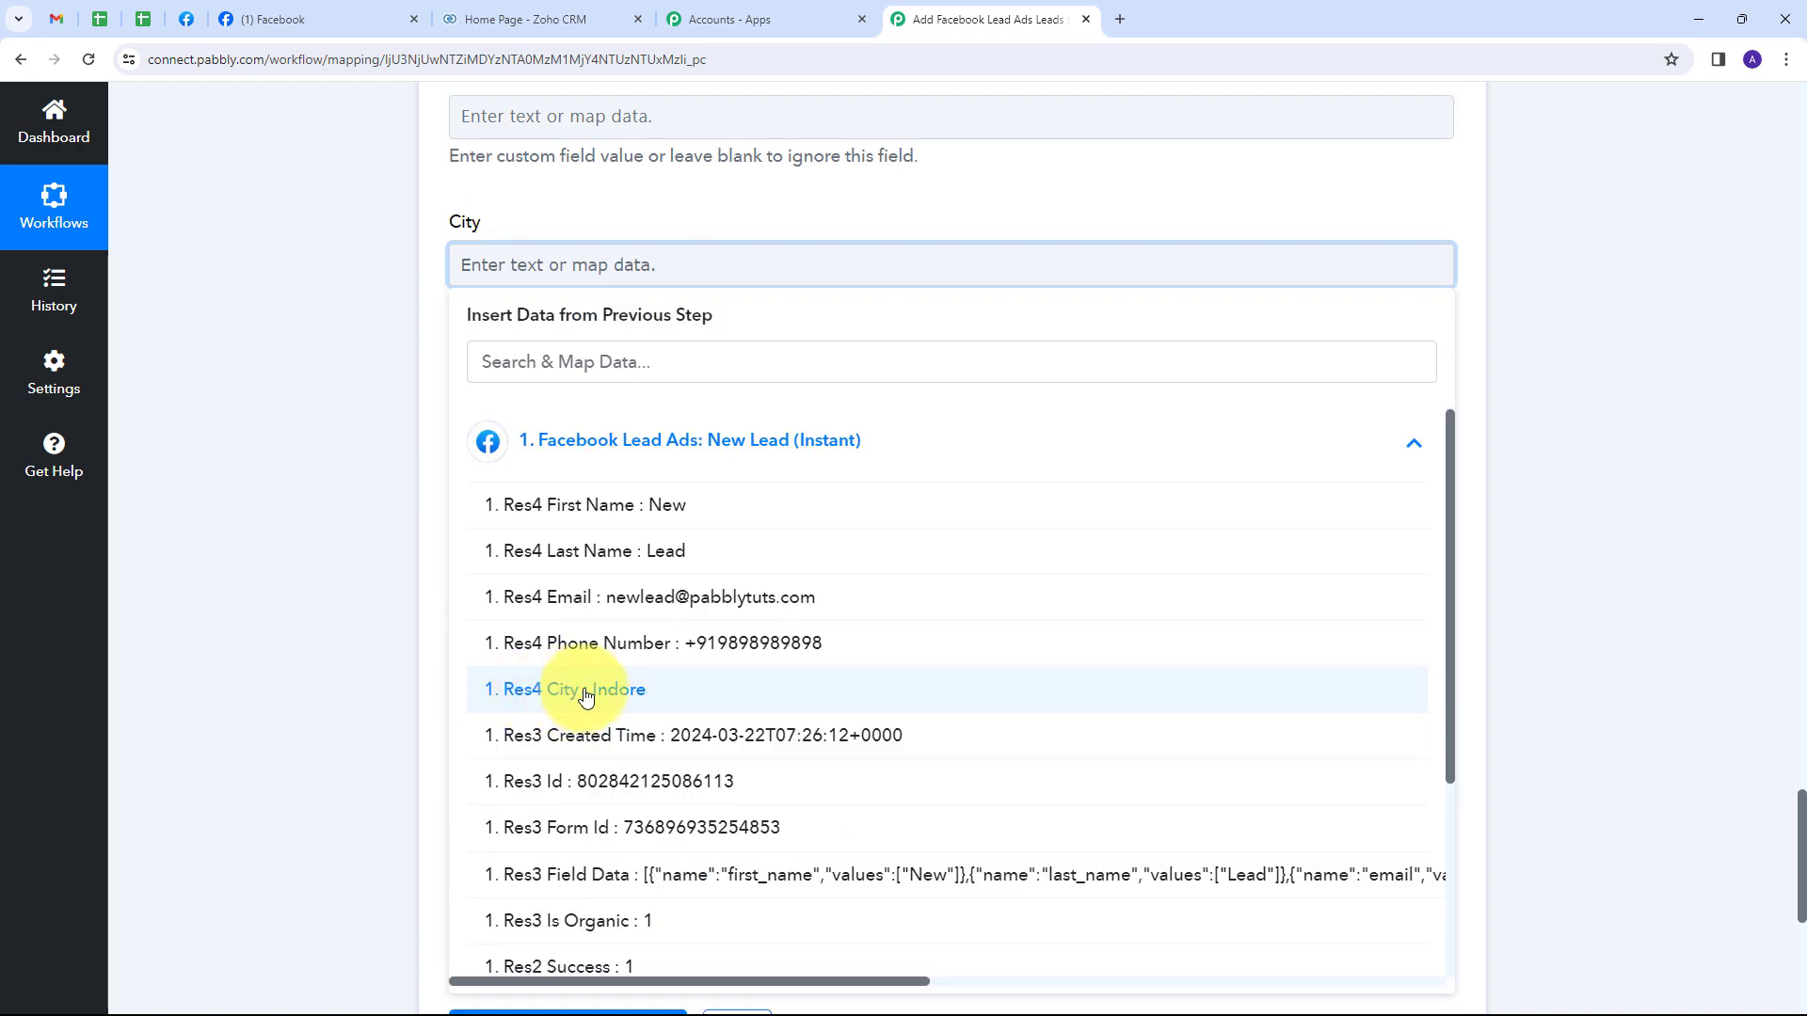
pyautogui.click(585, 696)
pyautogui.click(251, 495)
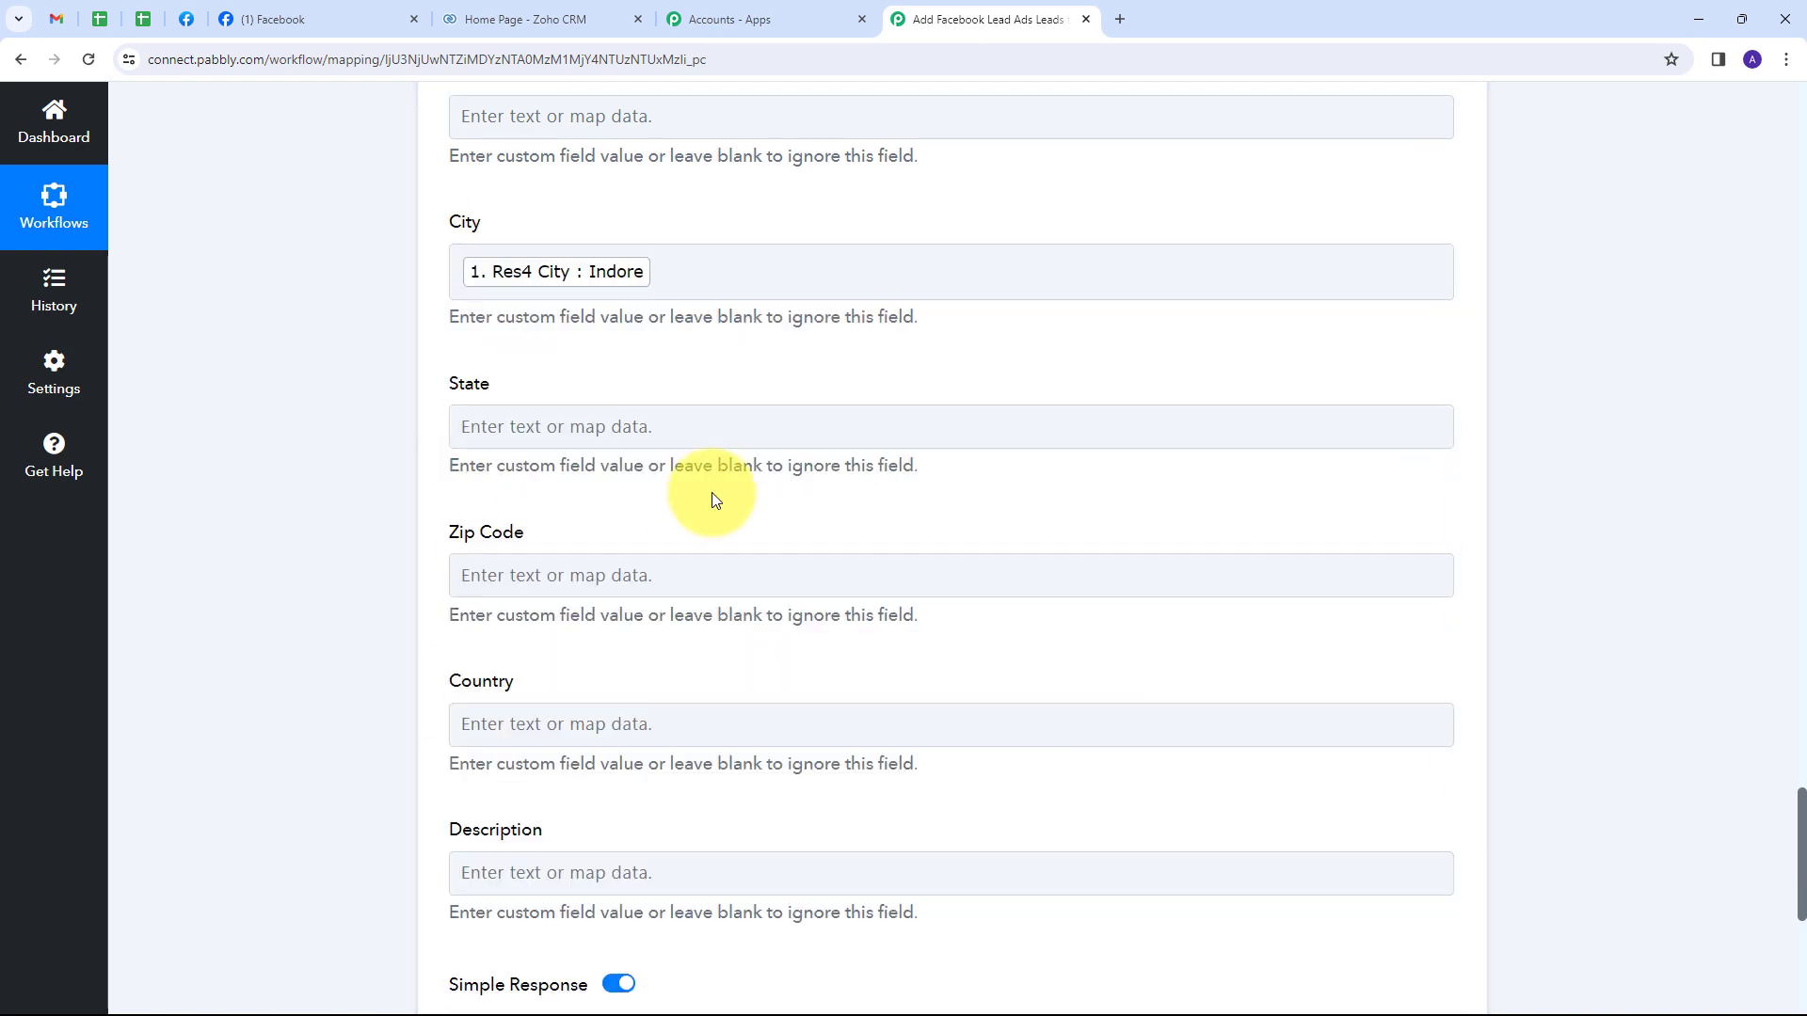
pyautogui.scroll(5, 712, 493)
pyautogui.scroll(10, 712, 493)
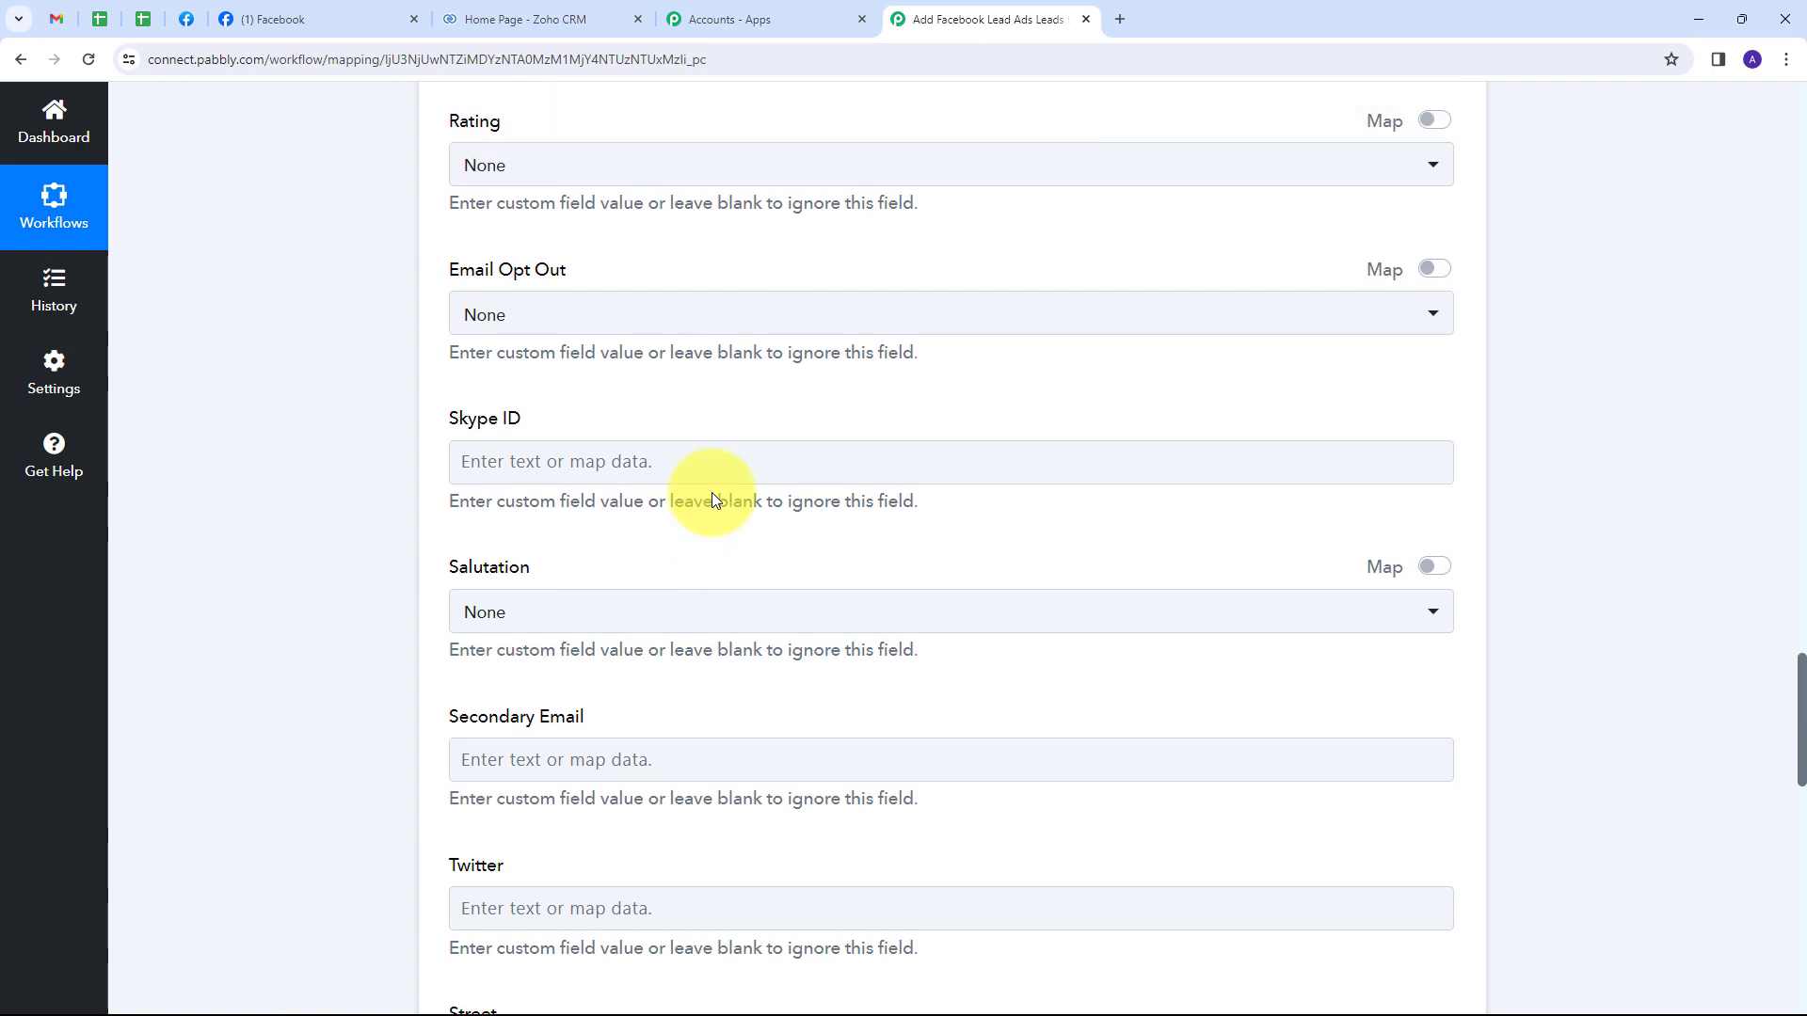
pyautogui.scroll(9, 713, 493)
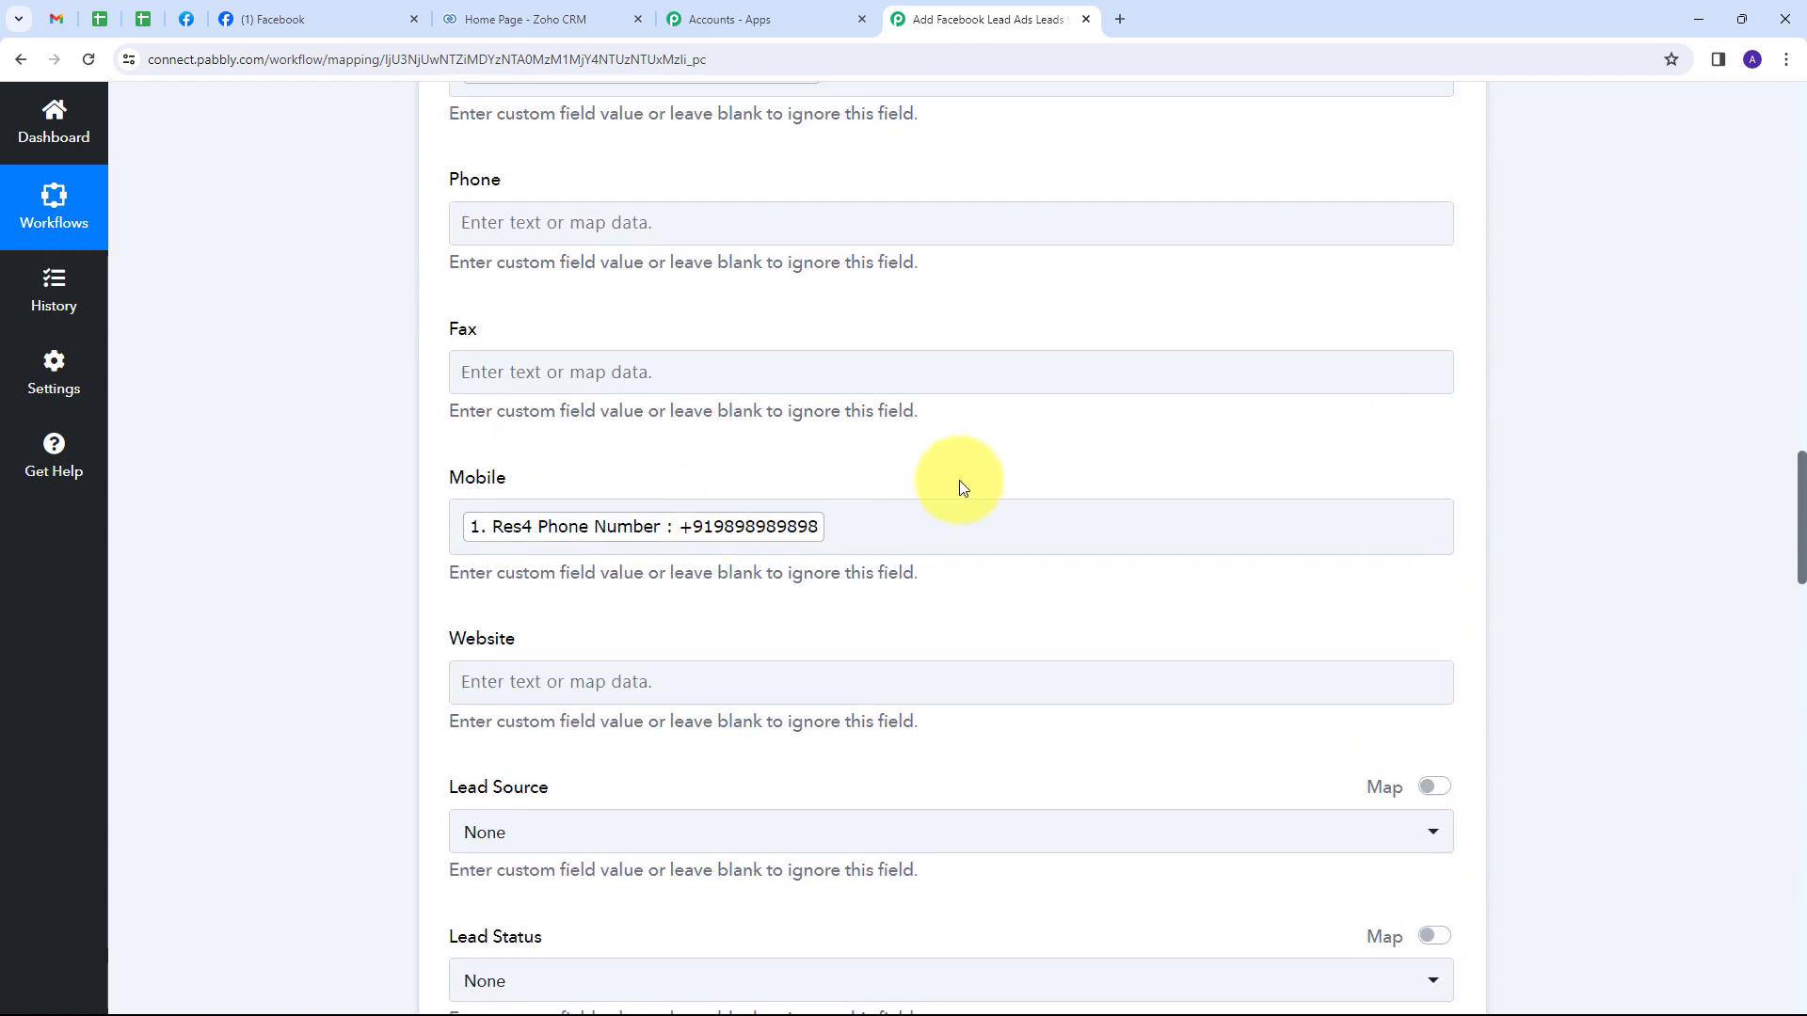
pyautogui.scroll(-20, 866, 439)
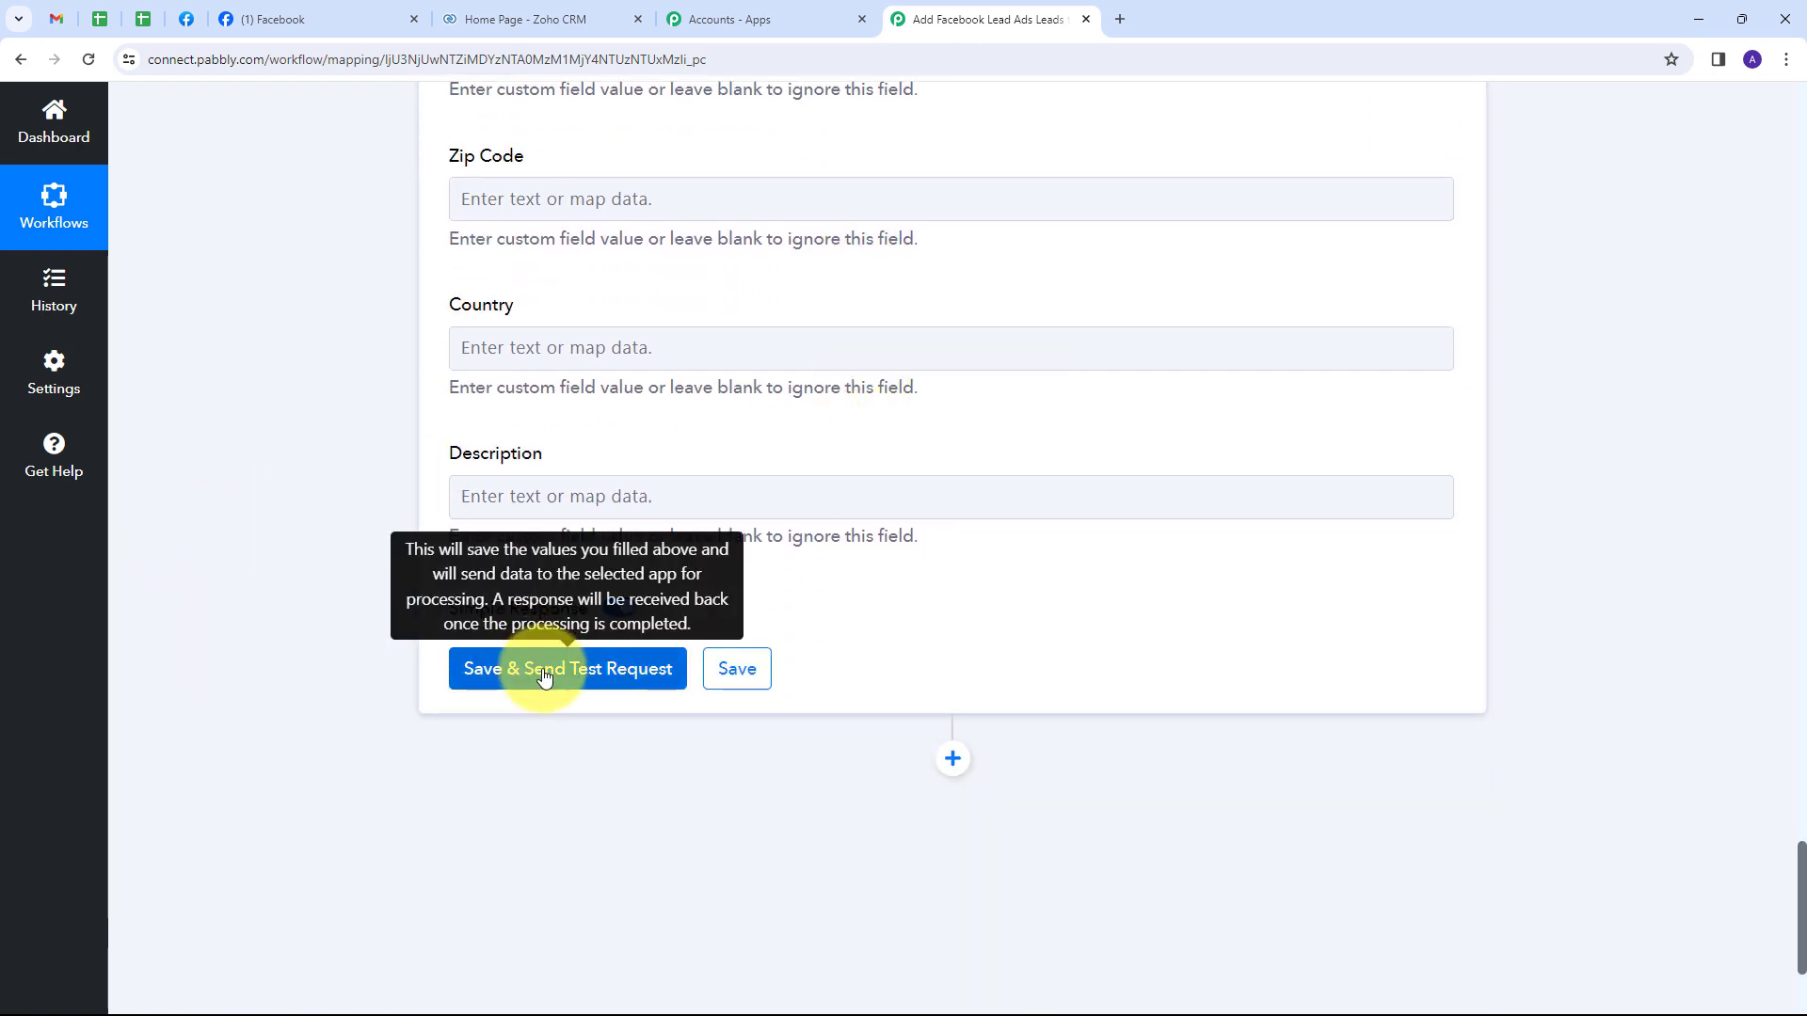
# Save the Zoho CRM step, send a test request, and review the returned lead details.
pyautogui.click(545, 677)
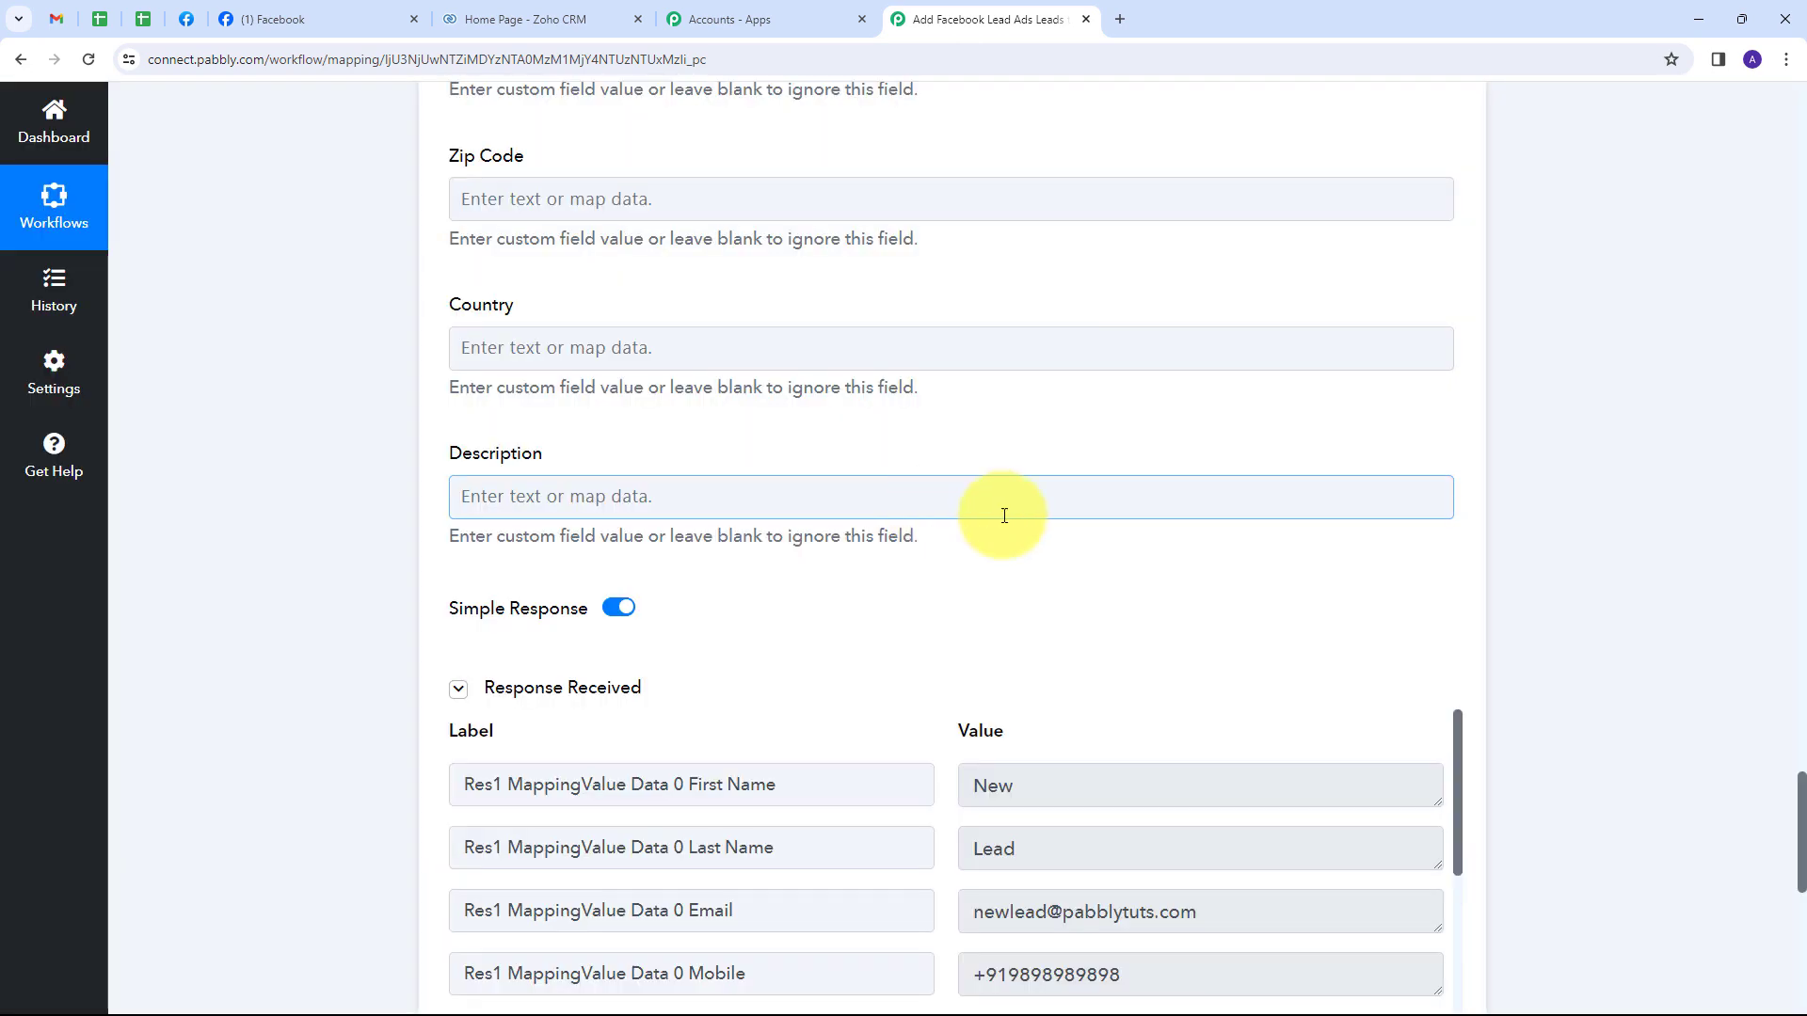
pyautogui.scroll(-4, 1574, 489)
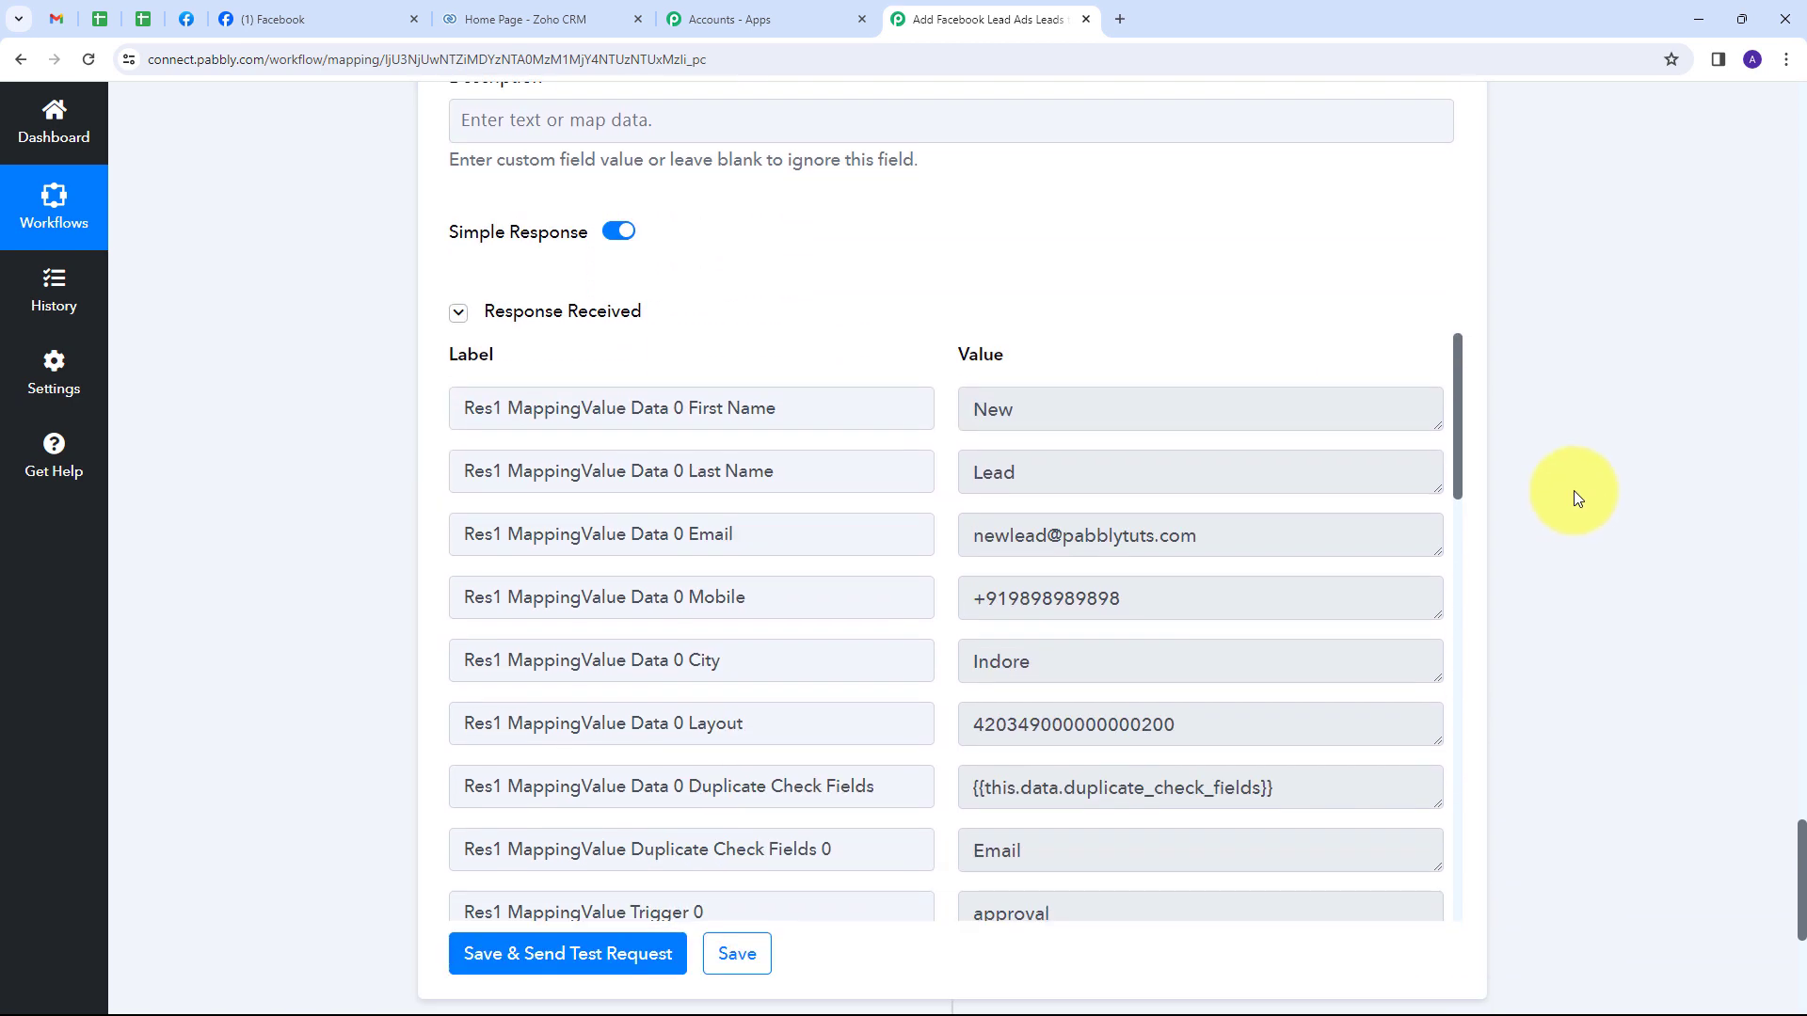
pyautogui.scroll(-2, 1142, 536)
pyautogui.scroll(2, 1173, 546)
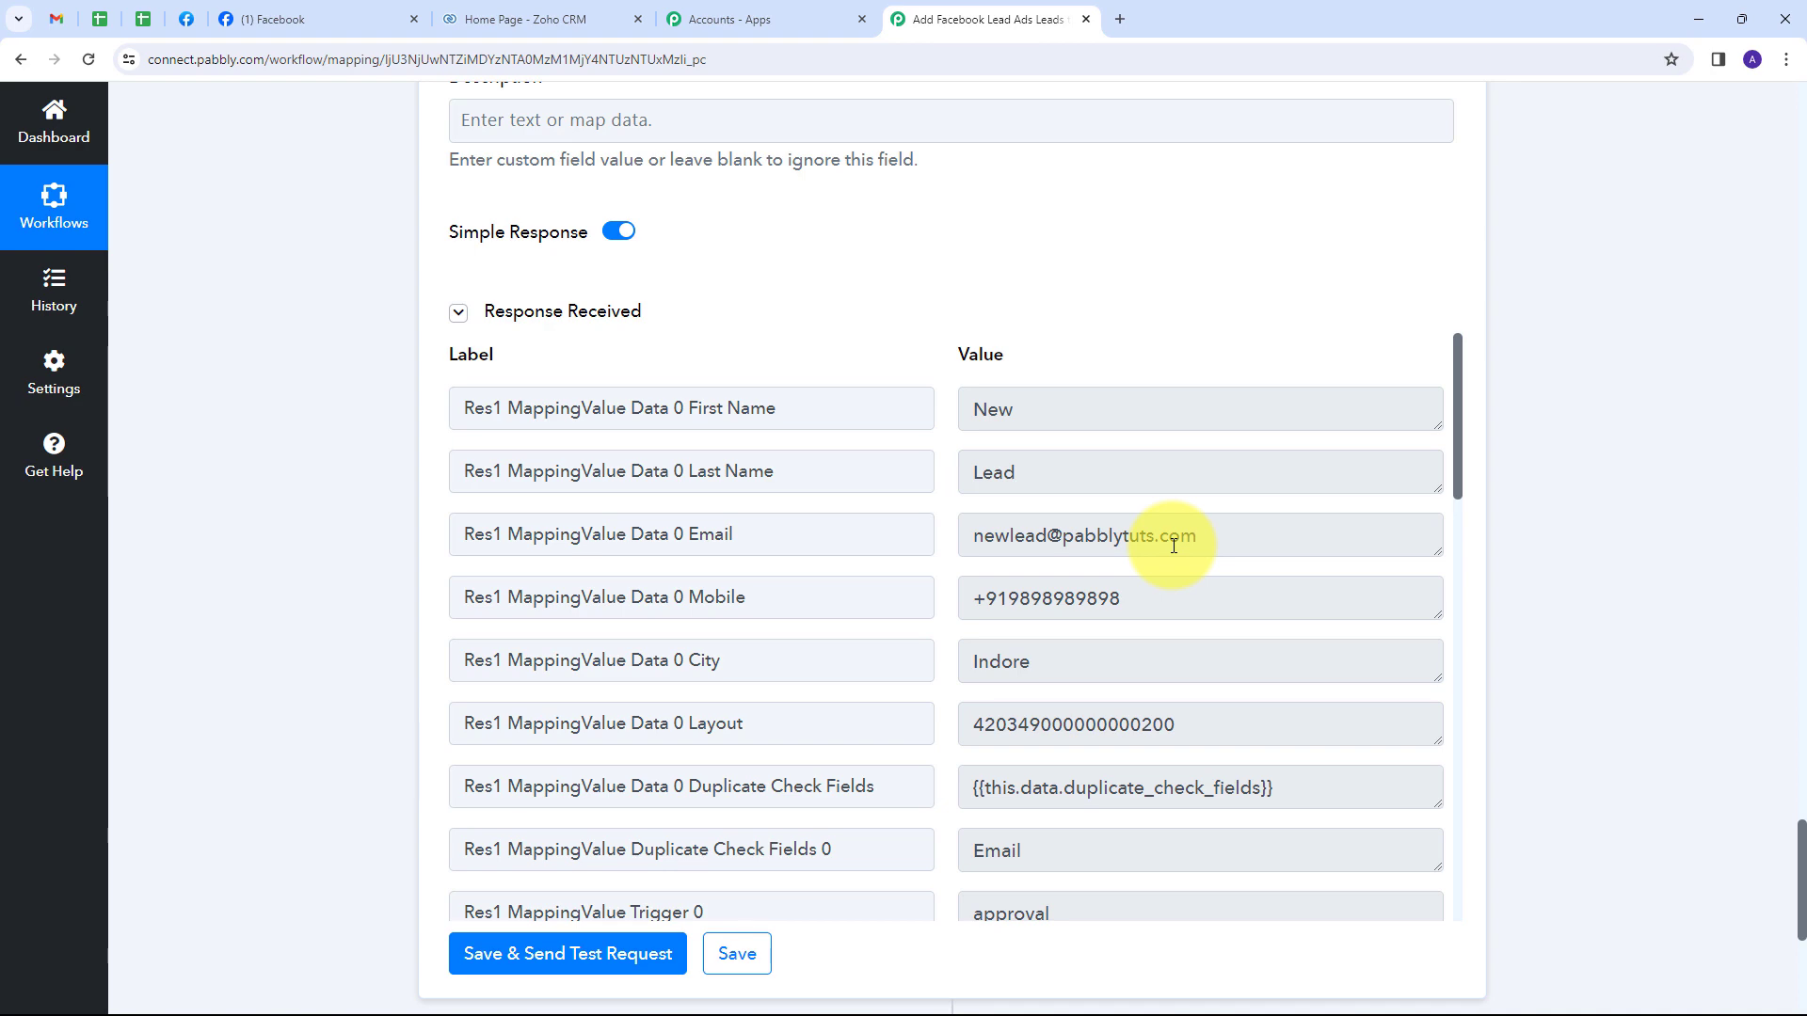
# Confirm the New Lead record in Zoho CRM's Leads list, then go back to the Facebook tab.
pyautogui.click(526, 9)
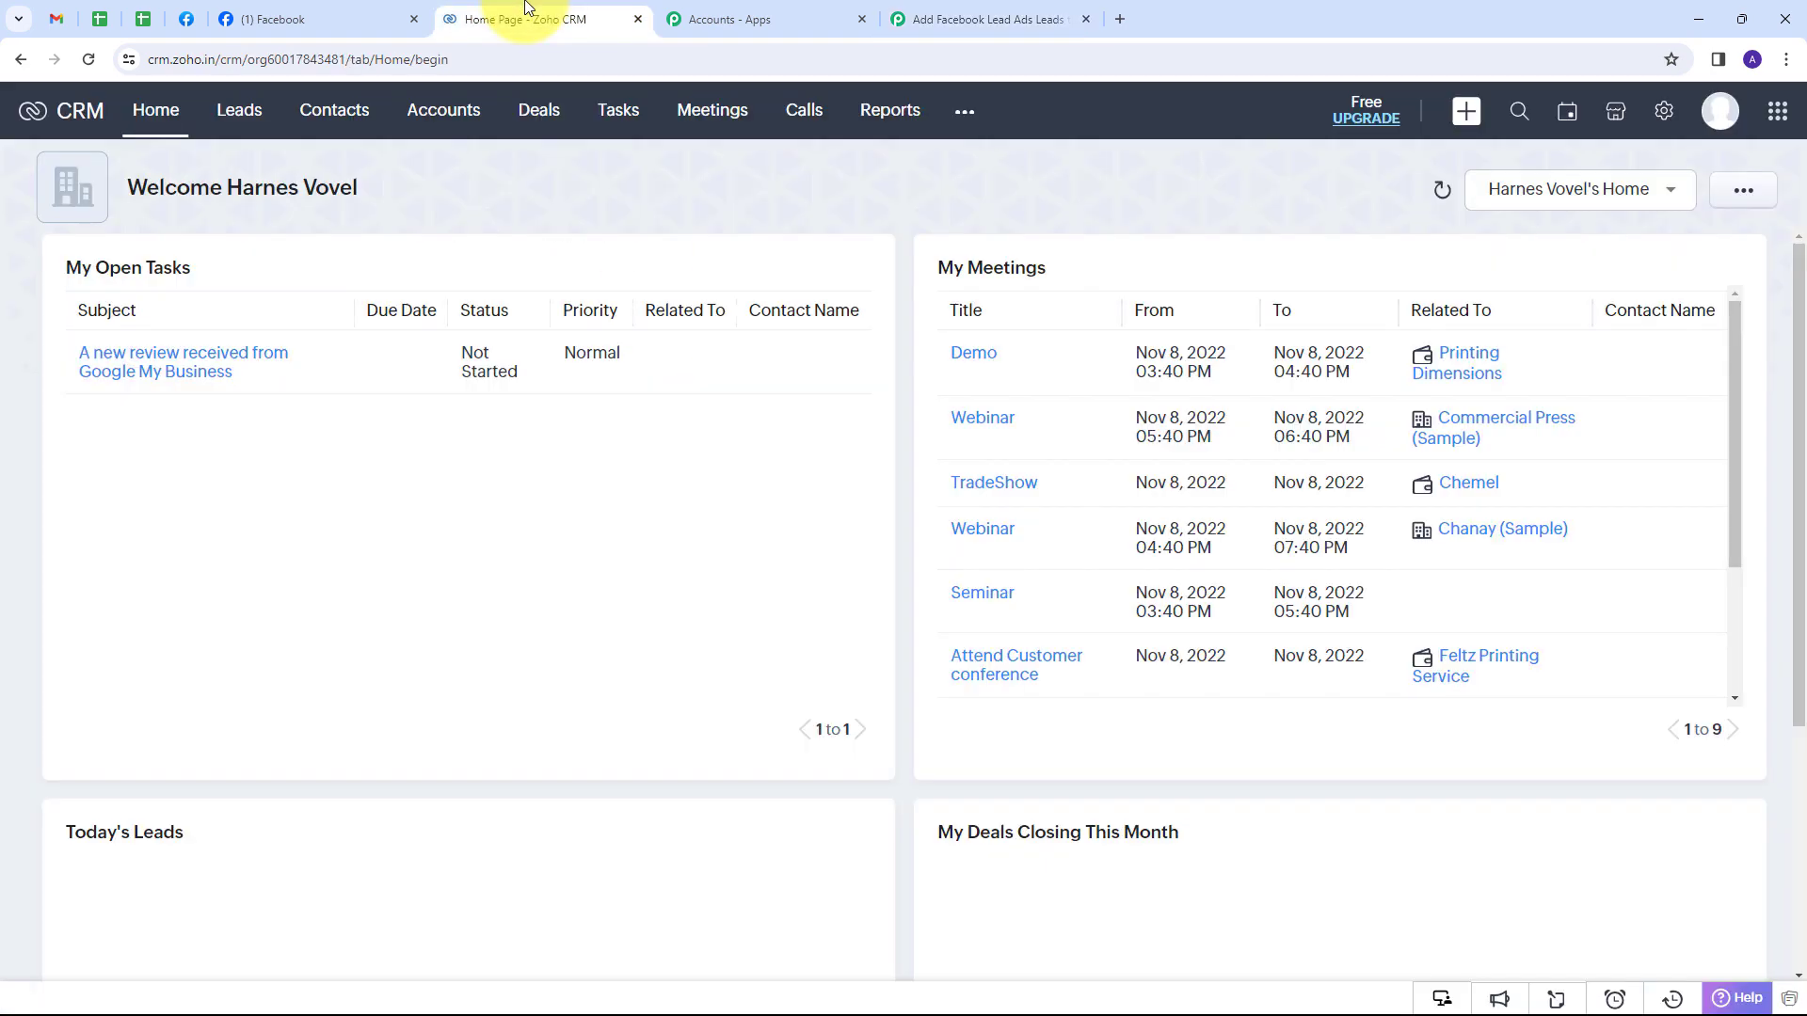
pyautogui.click(239, 110)
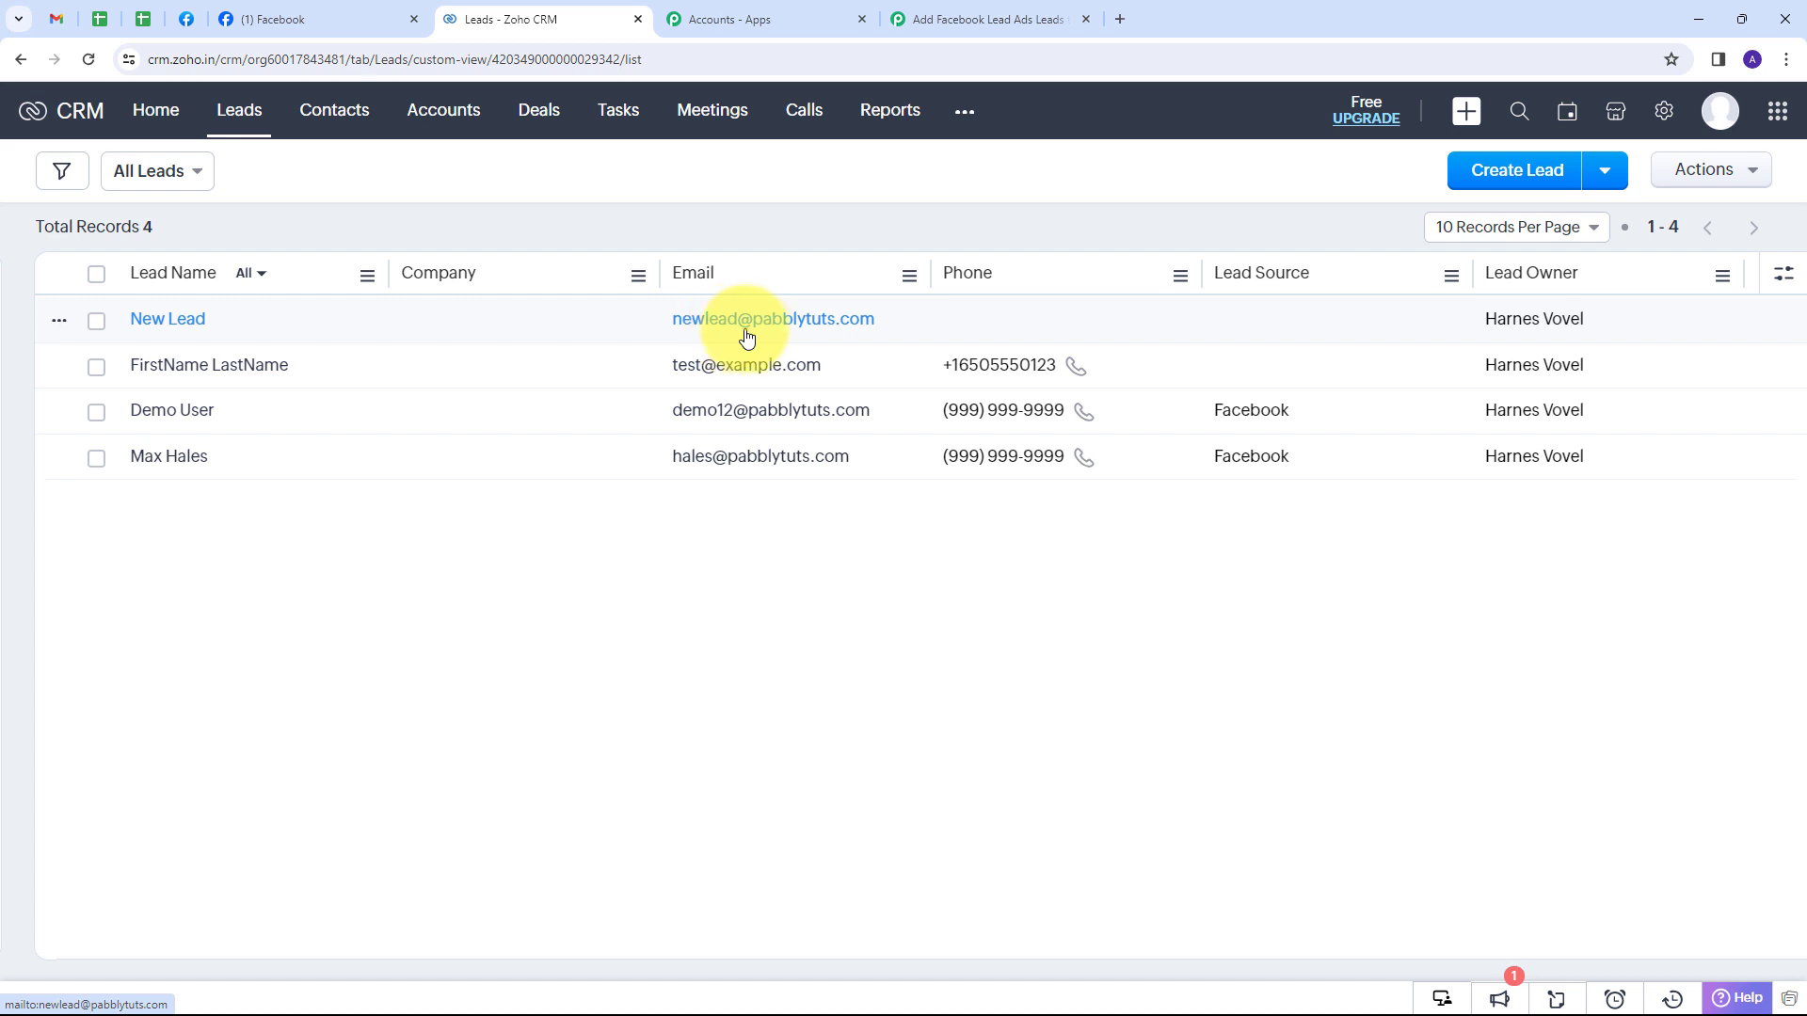
pyautogui.click(186, 325)
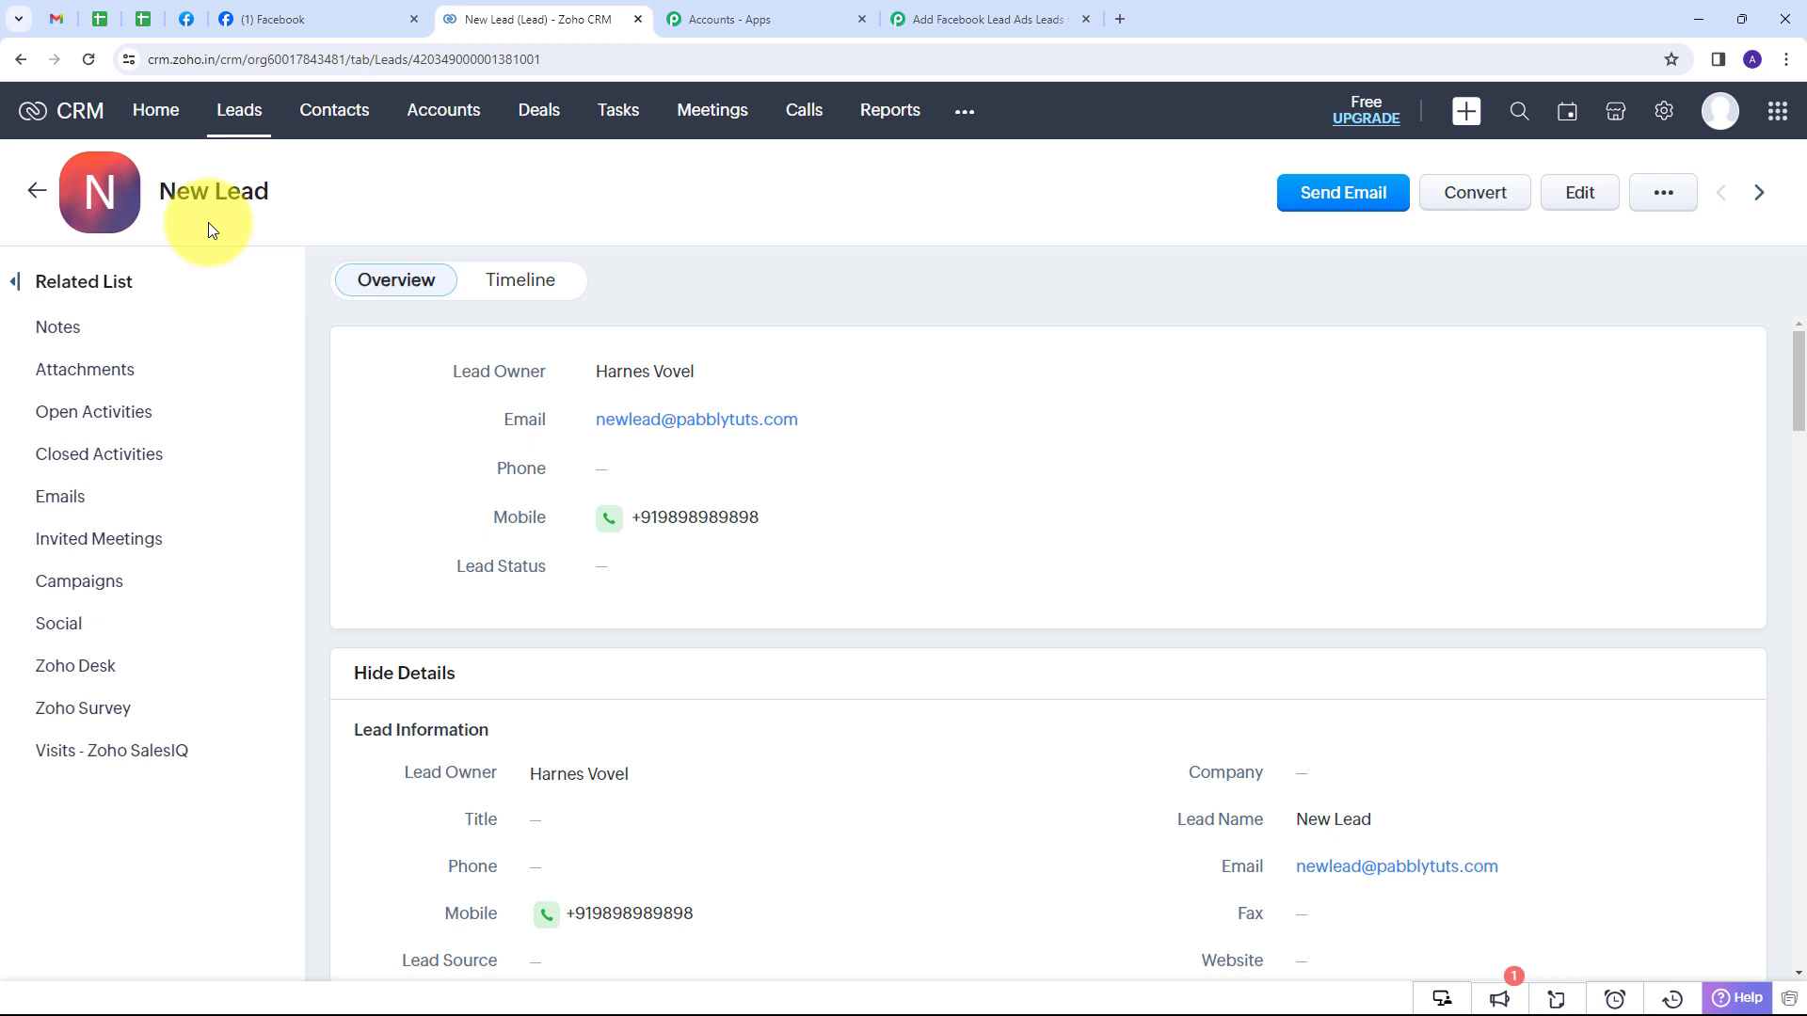
pyautogui.moveTo(299, 193); pyautogui.dragTo(143, 201)
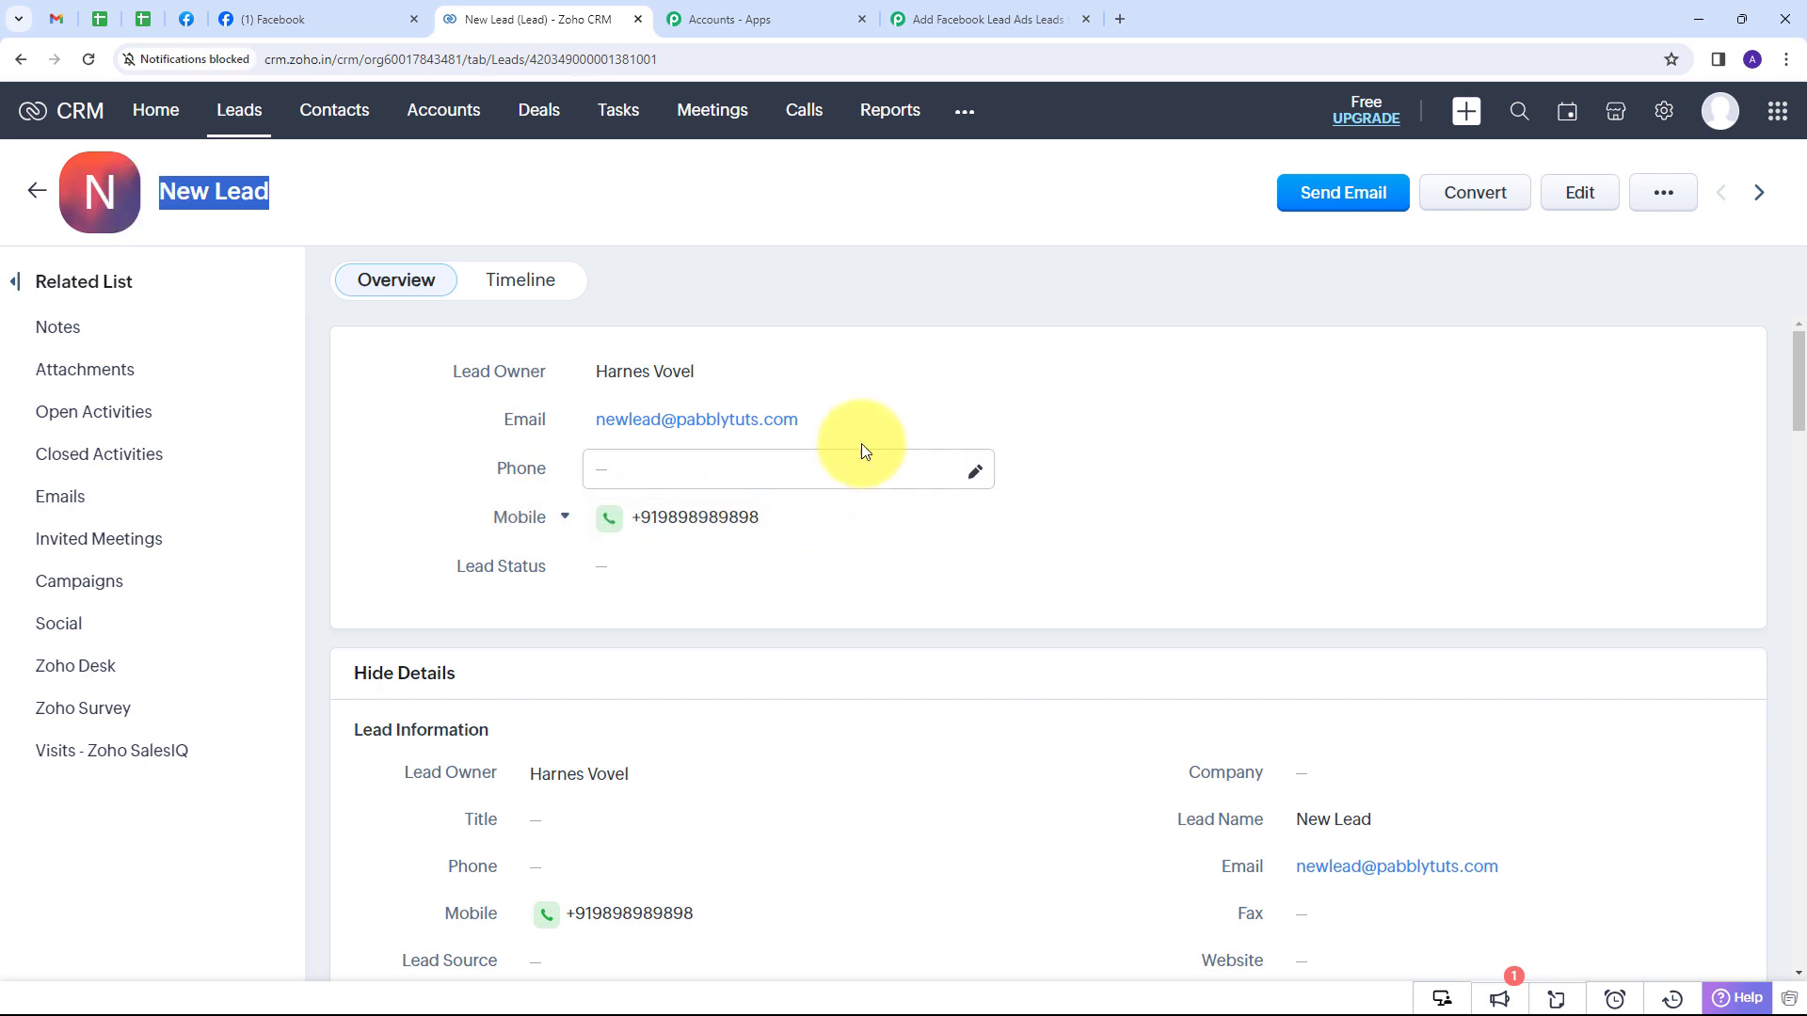
pyautogui.scroll(-10, 863, 455)
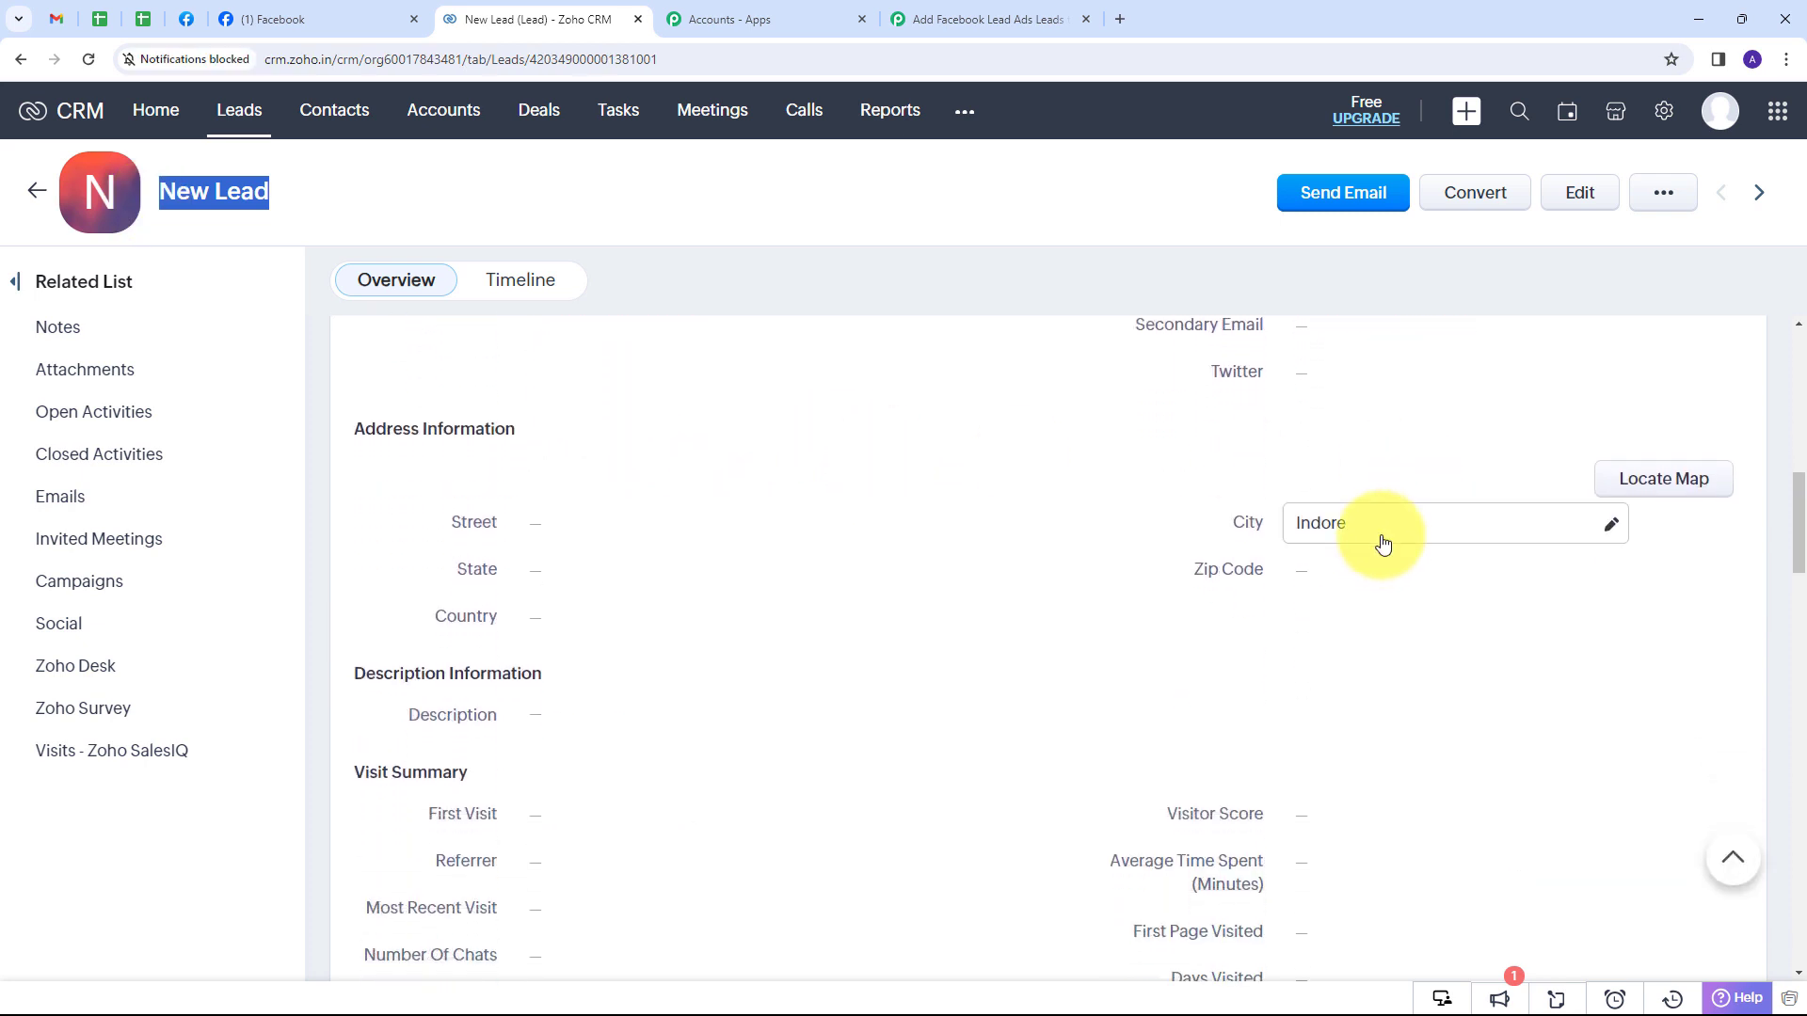
pyautogui.scroll(5, 937, 522)
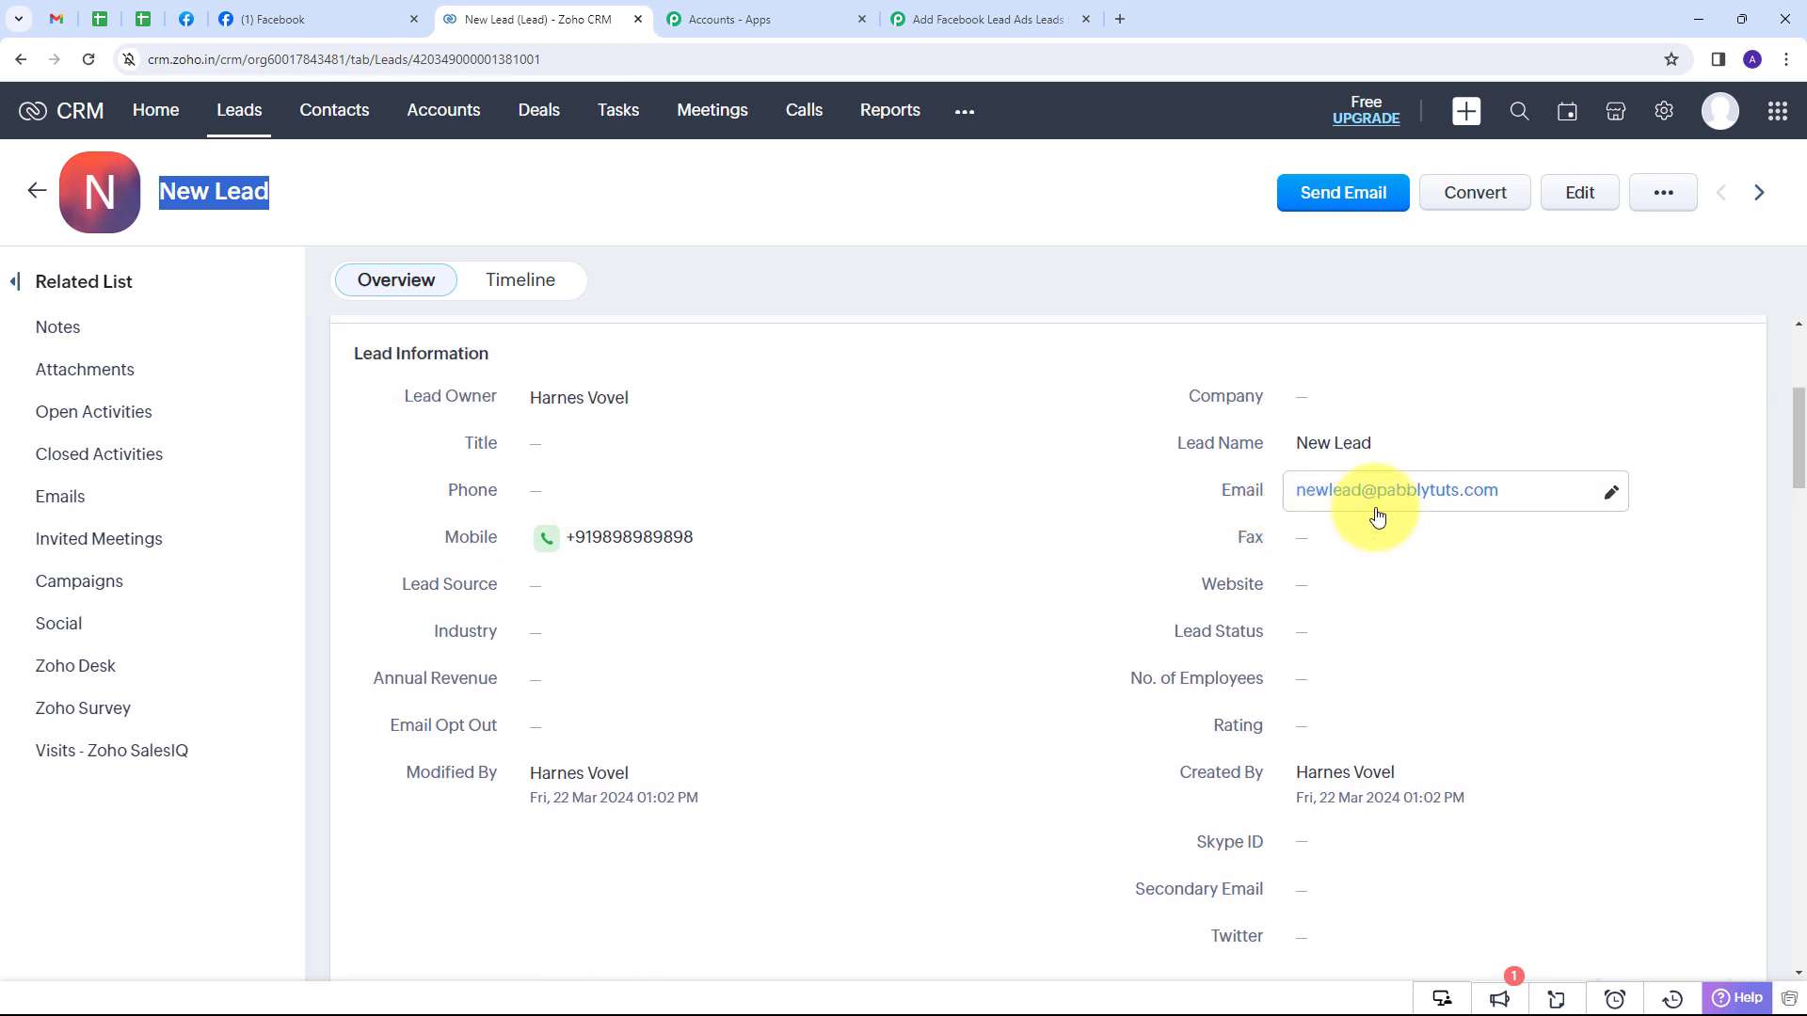
pyautogui.scroll(1, 944, 520)
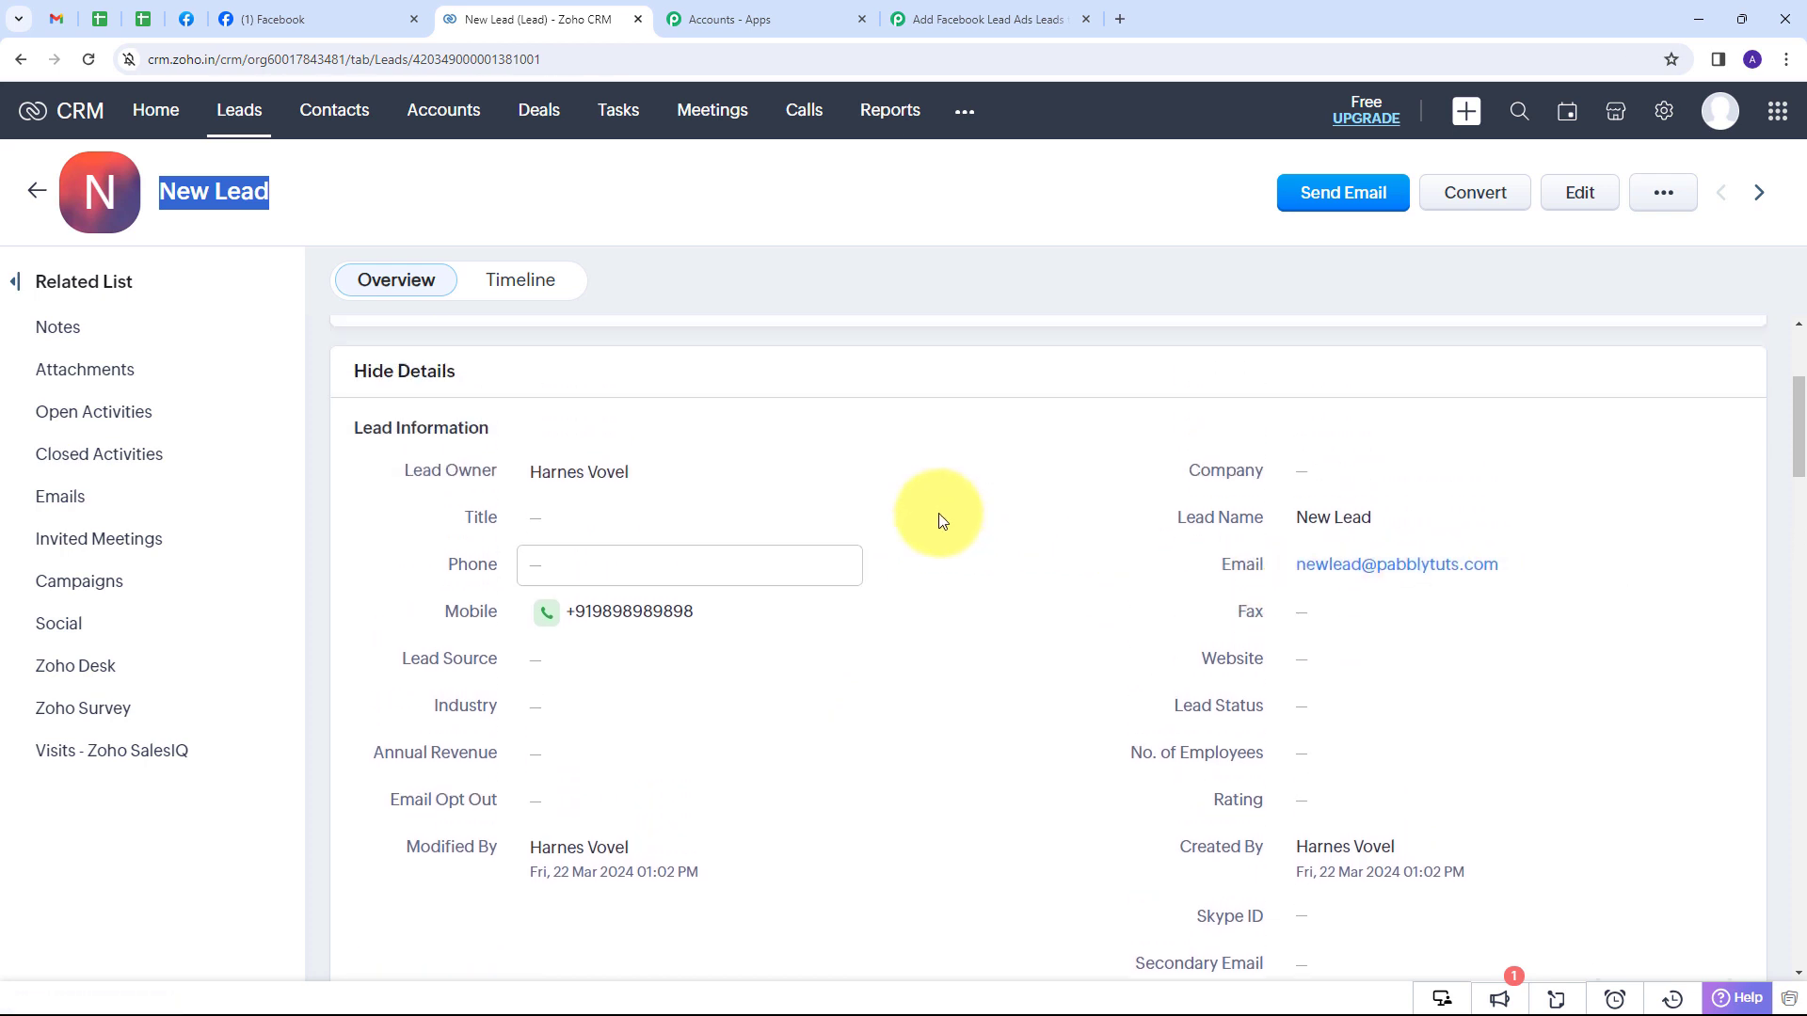
pyautogui.scroll(3, 944, 520)
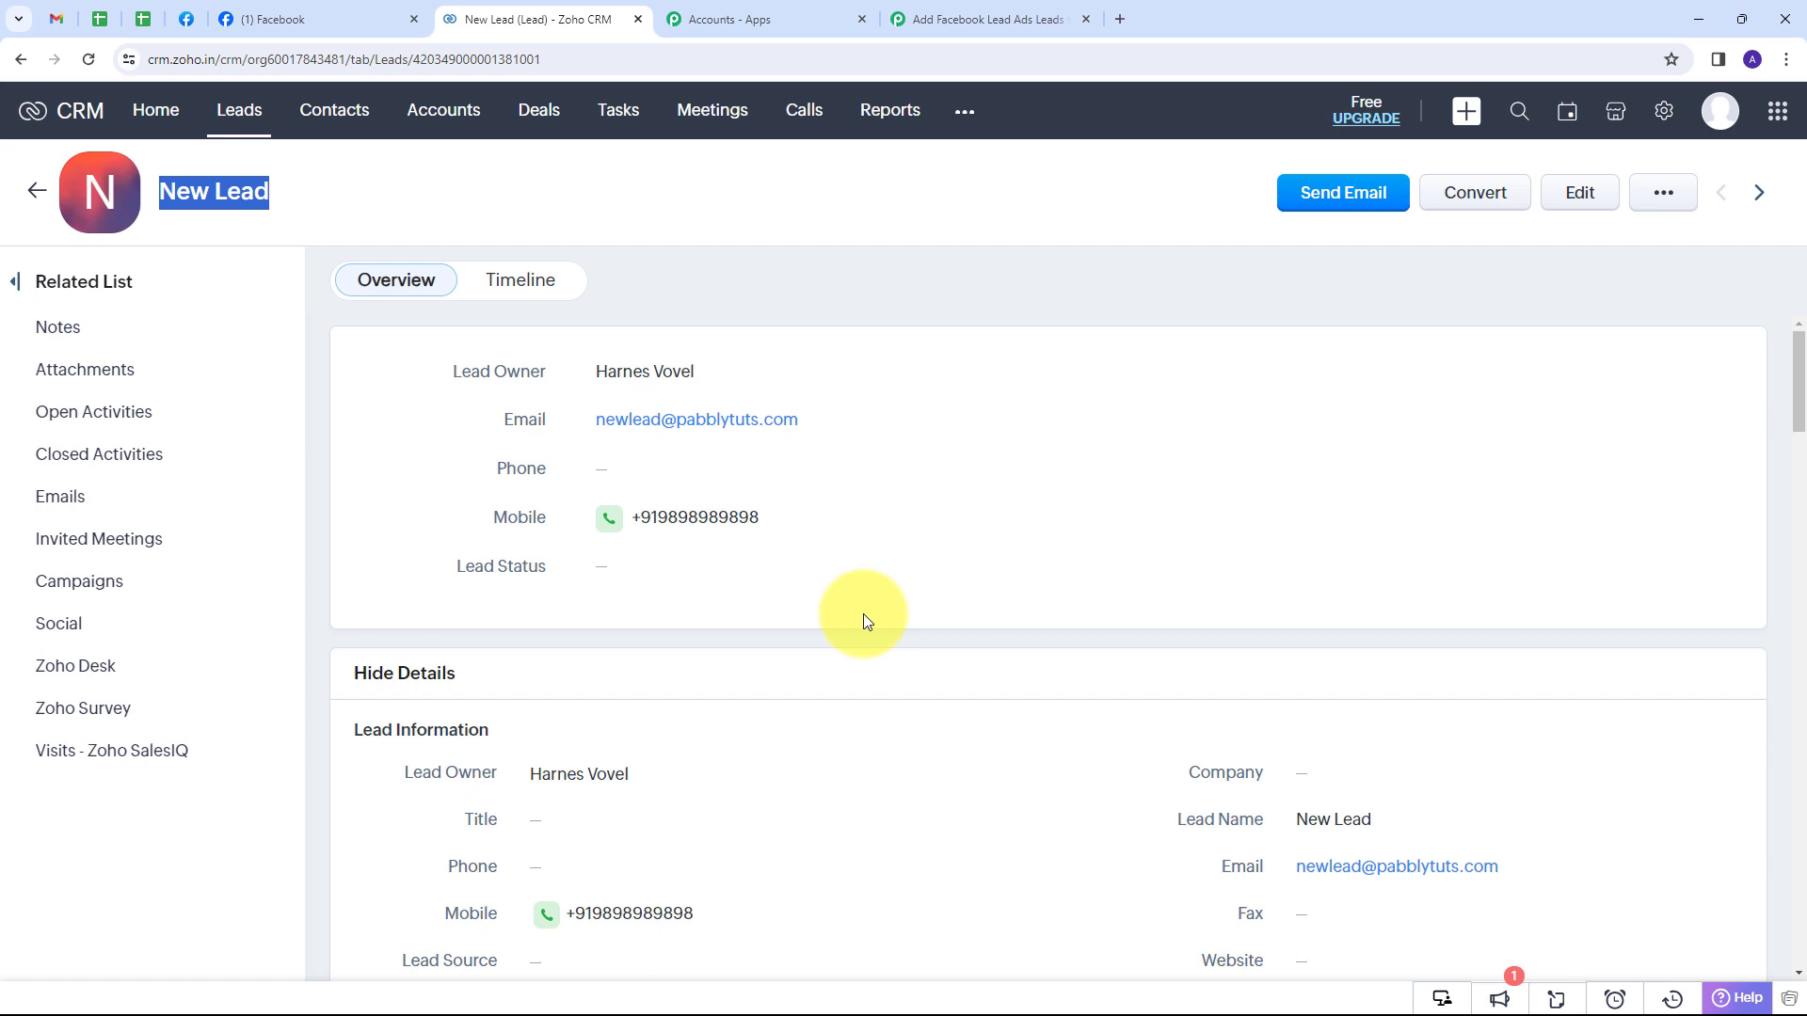
pyautogui.scroll(-2, 862, 614)
pyautogui.scroll(2, 944, 618)
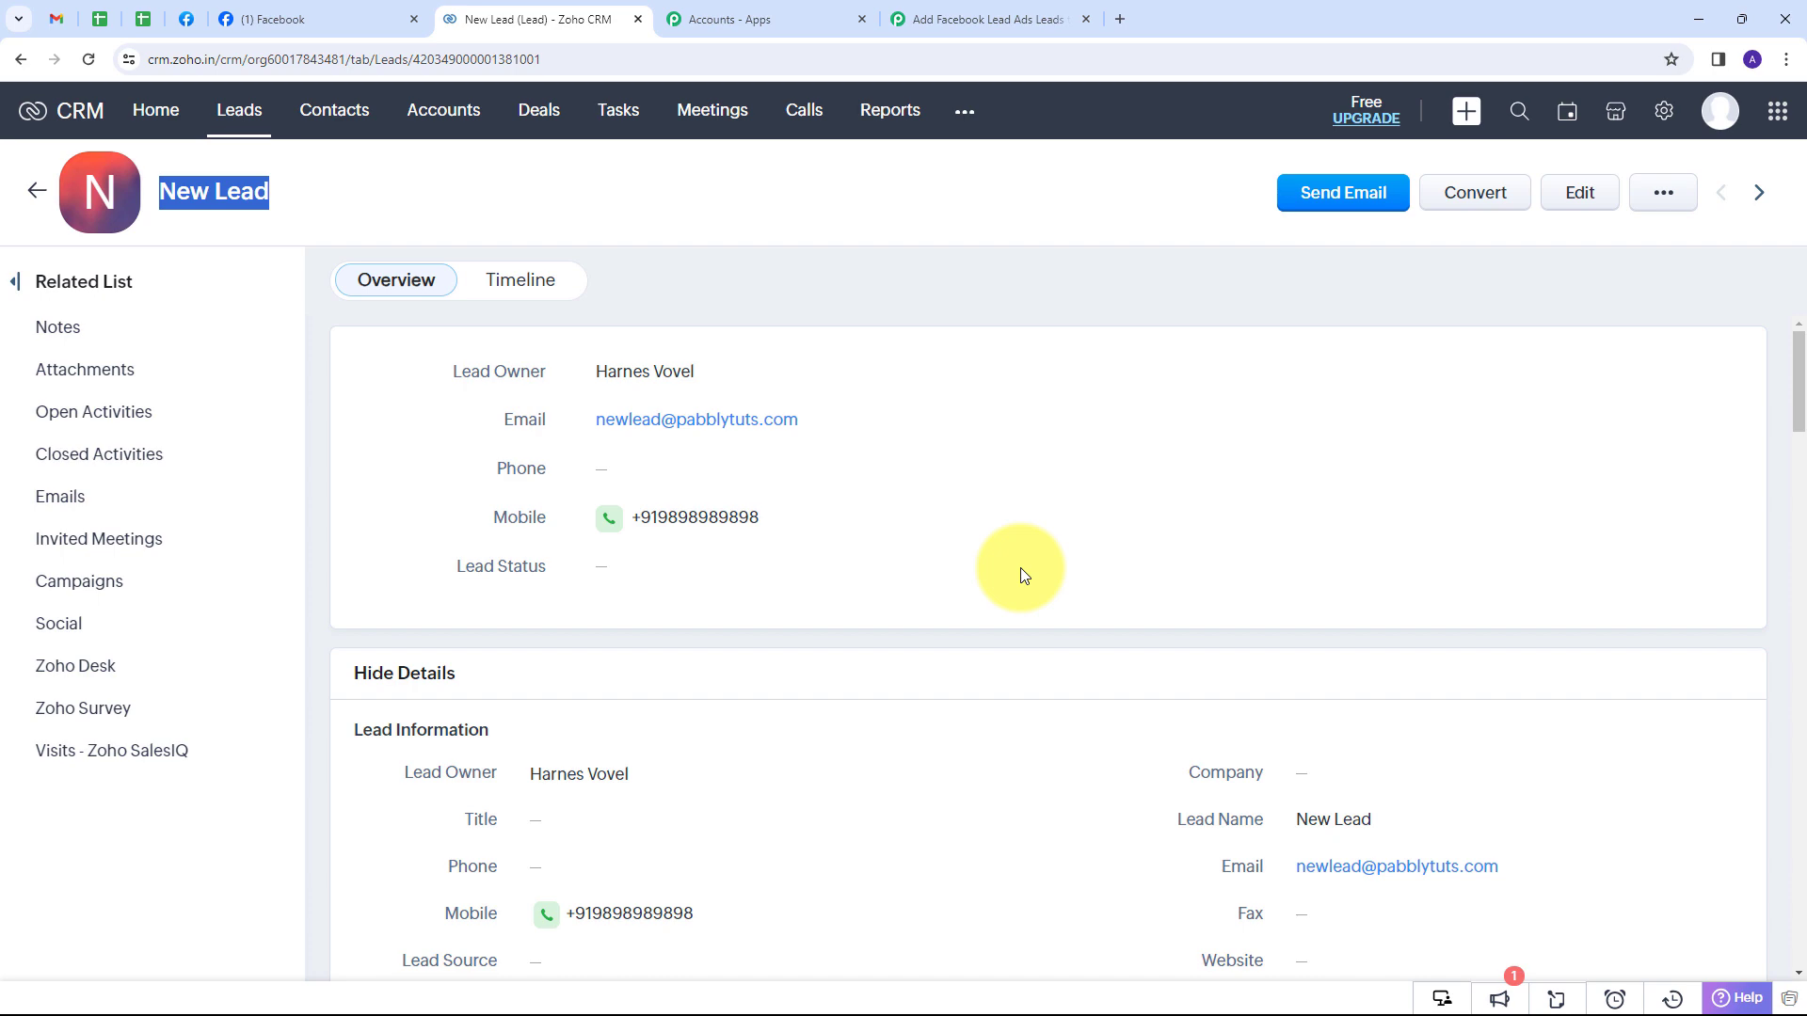
pyautogui.click(337, 7)
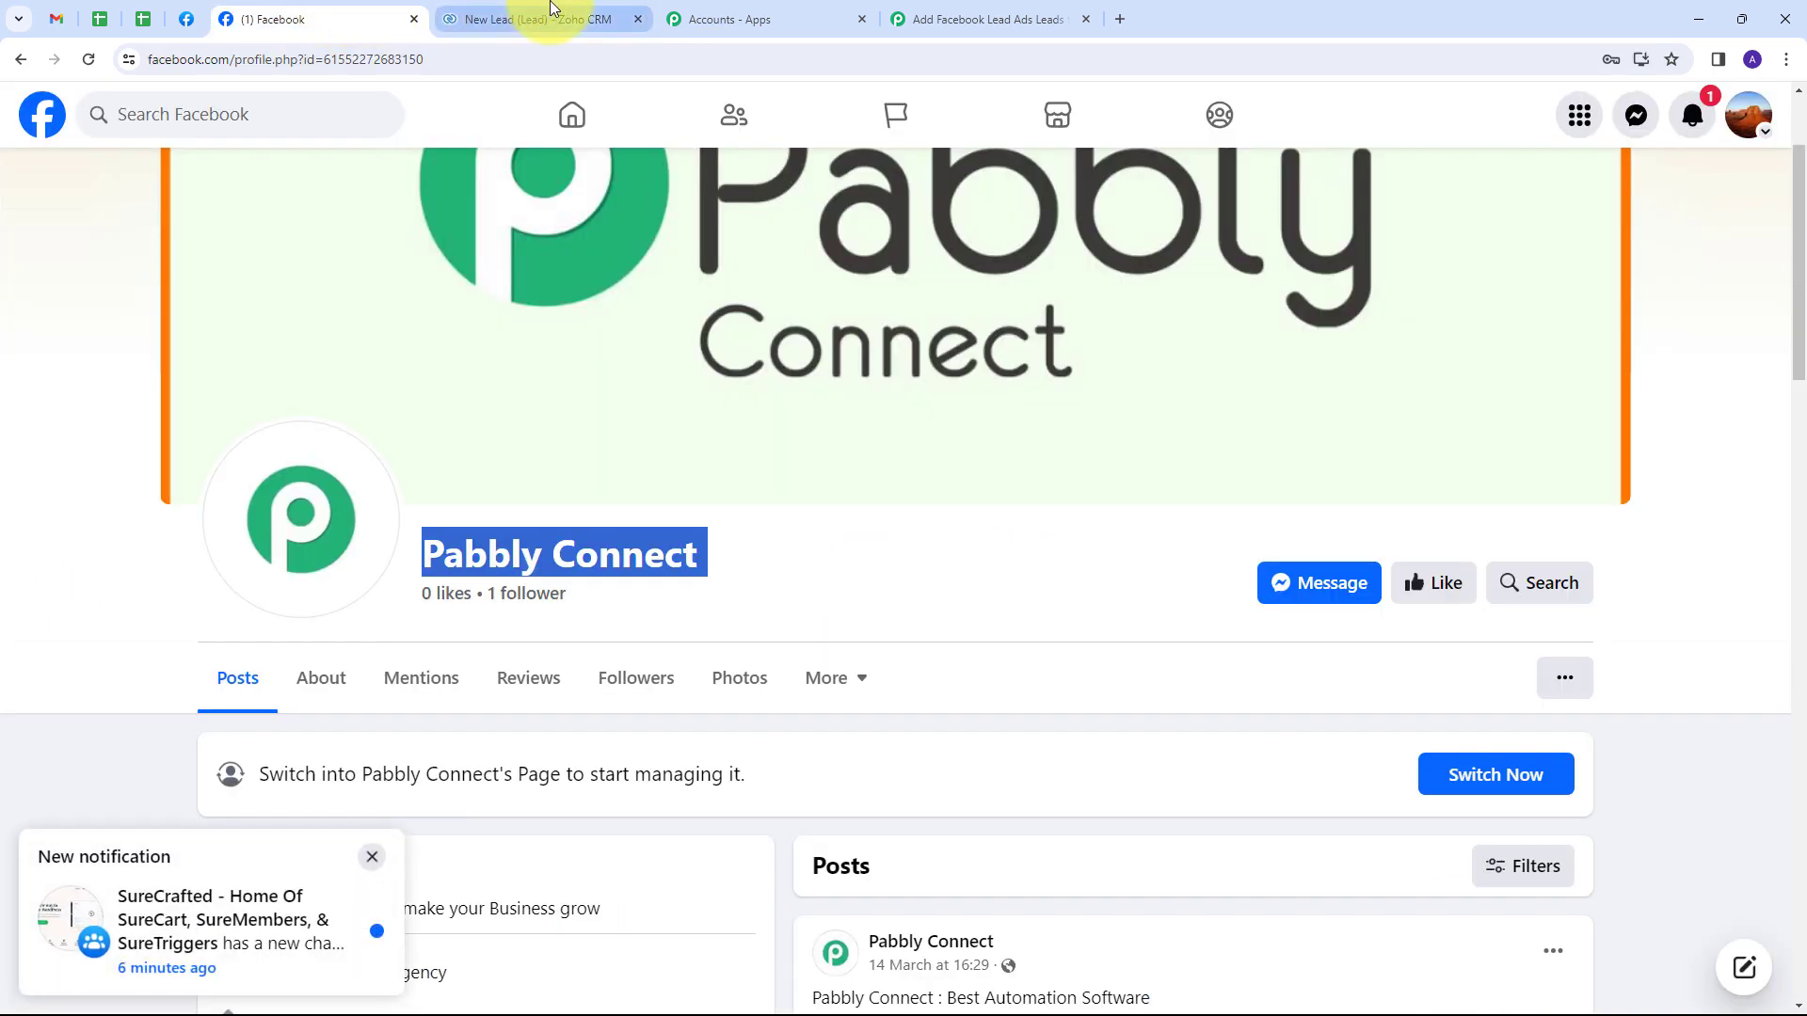
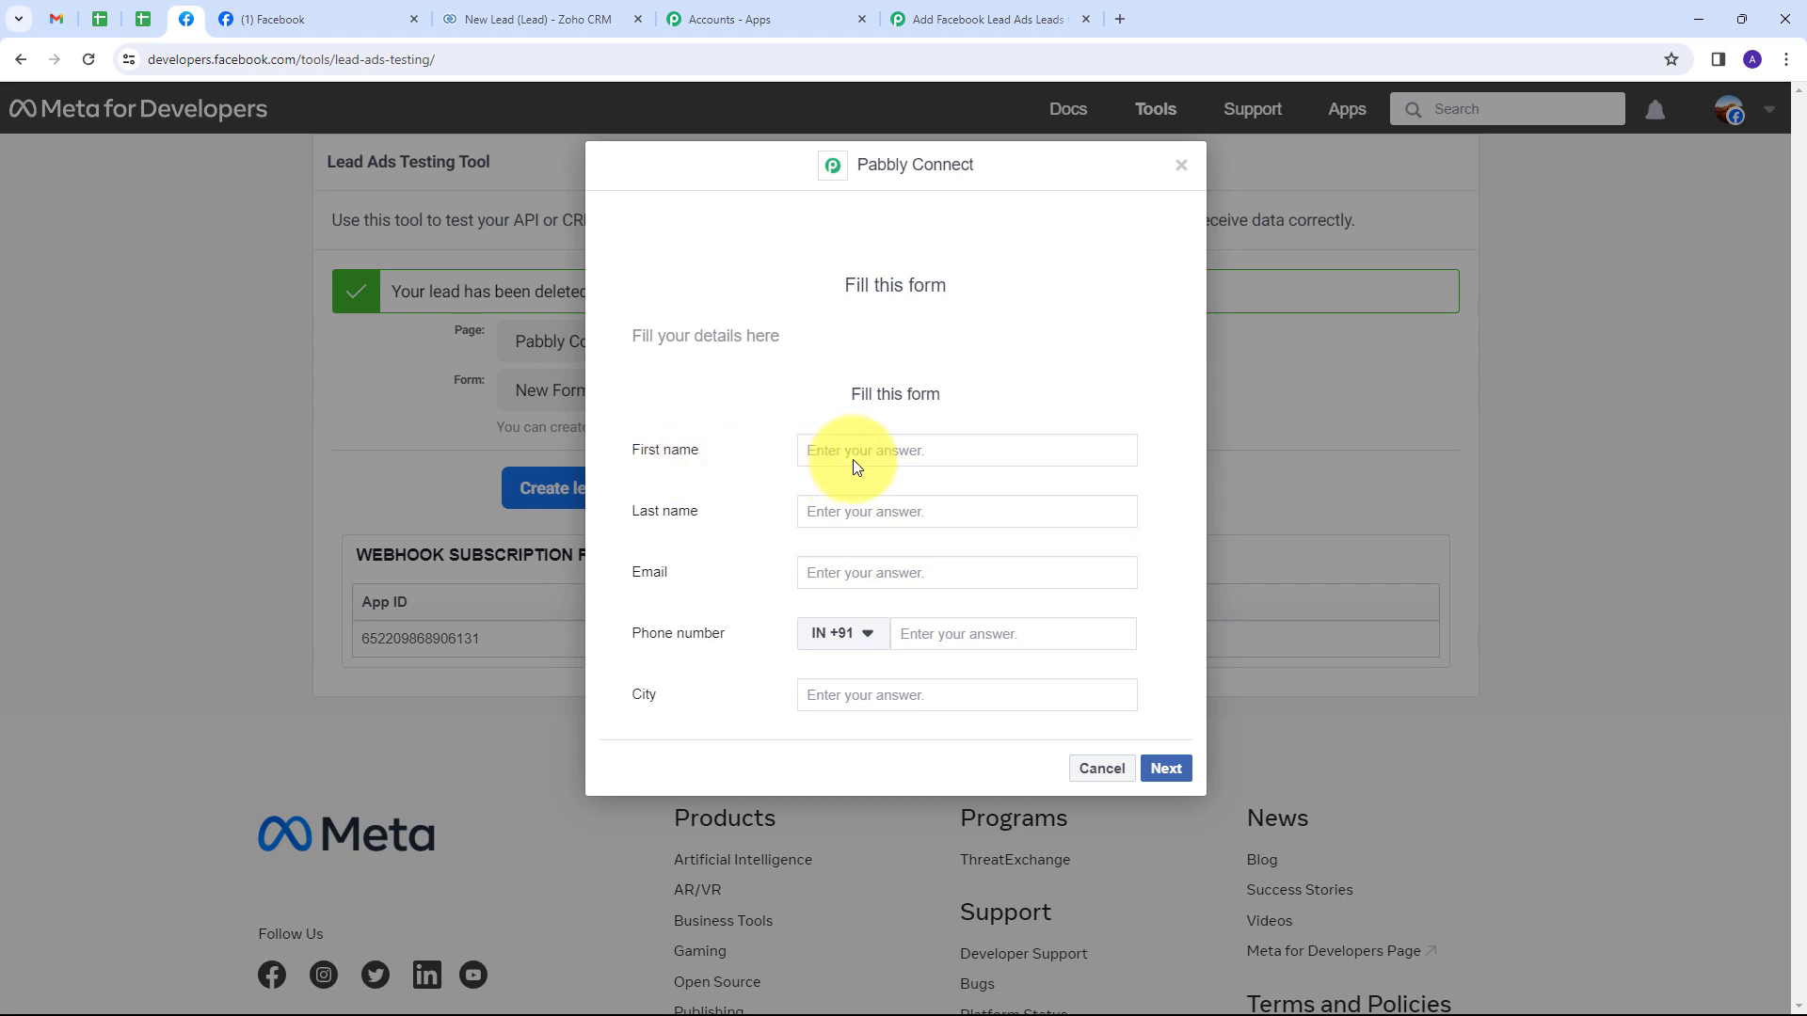
# Enter first name 'Test', last name 'Lead' and the test e-mail address in the lead form.
pyautogui.click(864, 452)
pyautogui.write('Test')
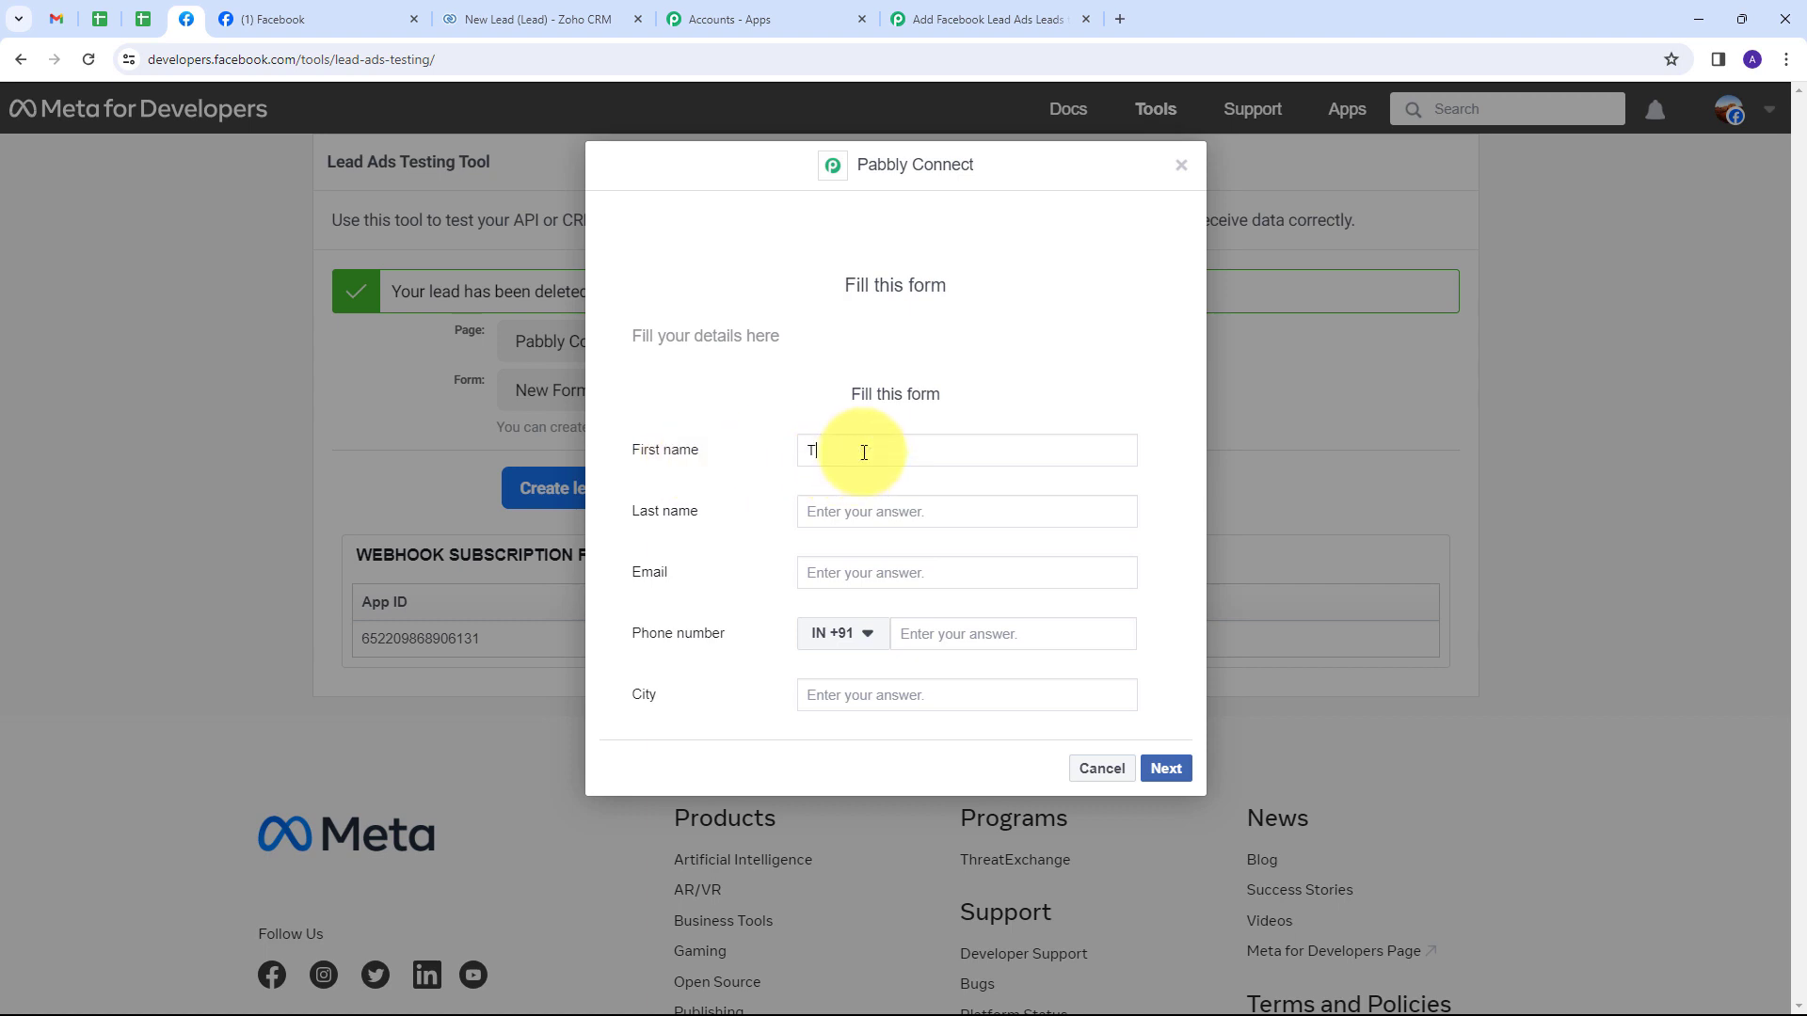
pyautogui.press('Tab')
pyautogui.write('Lead')
pyautogui.press('Tab')
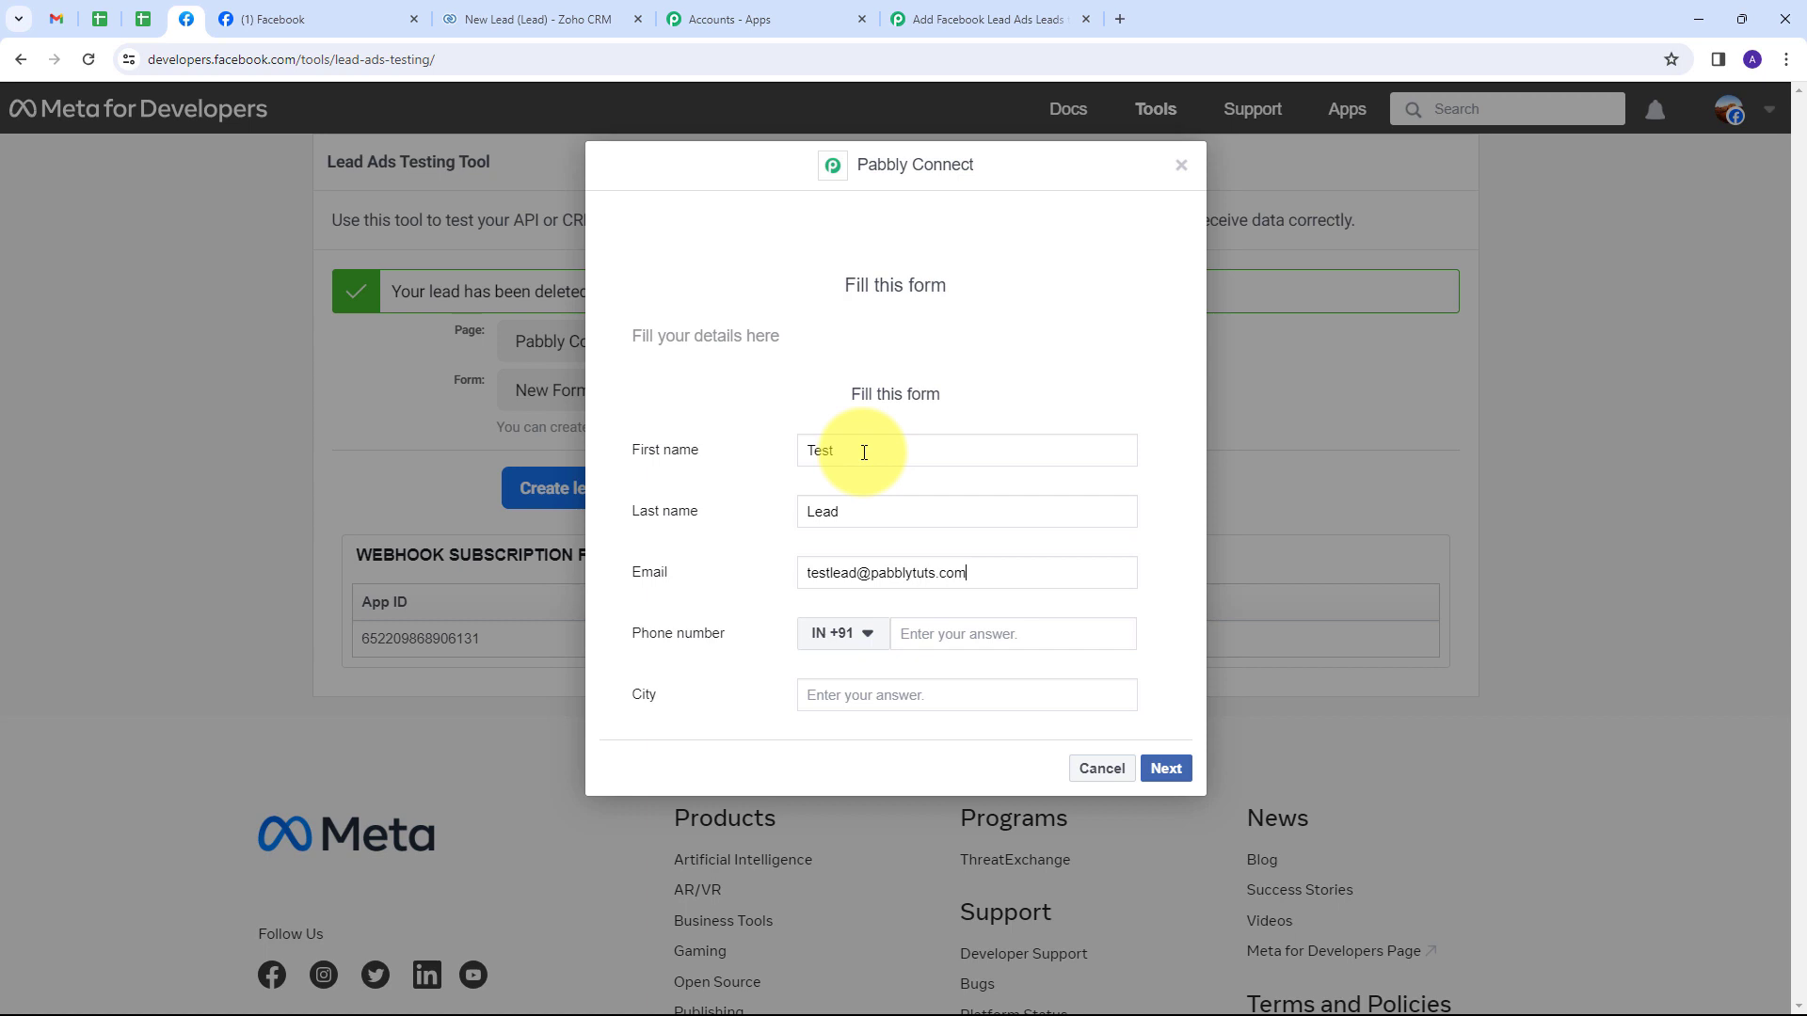
# Add the lead's phone number and city 'Bhopal', then submit the test lead.
pyautogui.click(1034, 640)
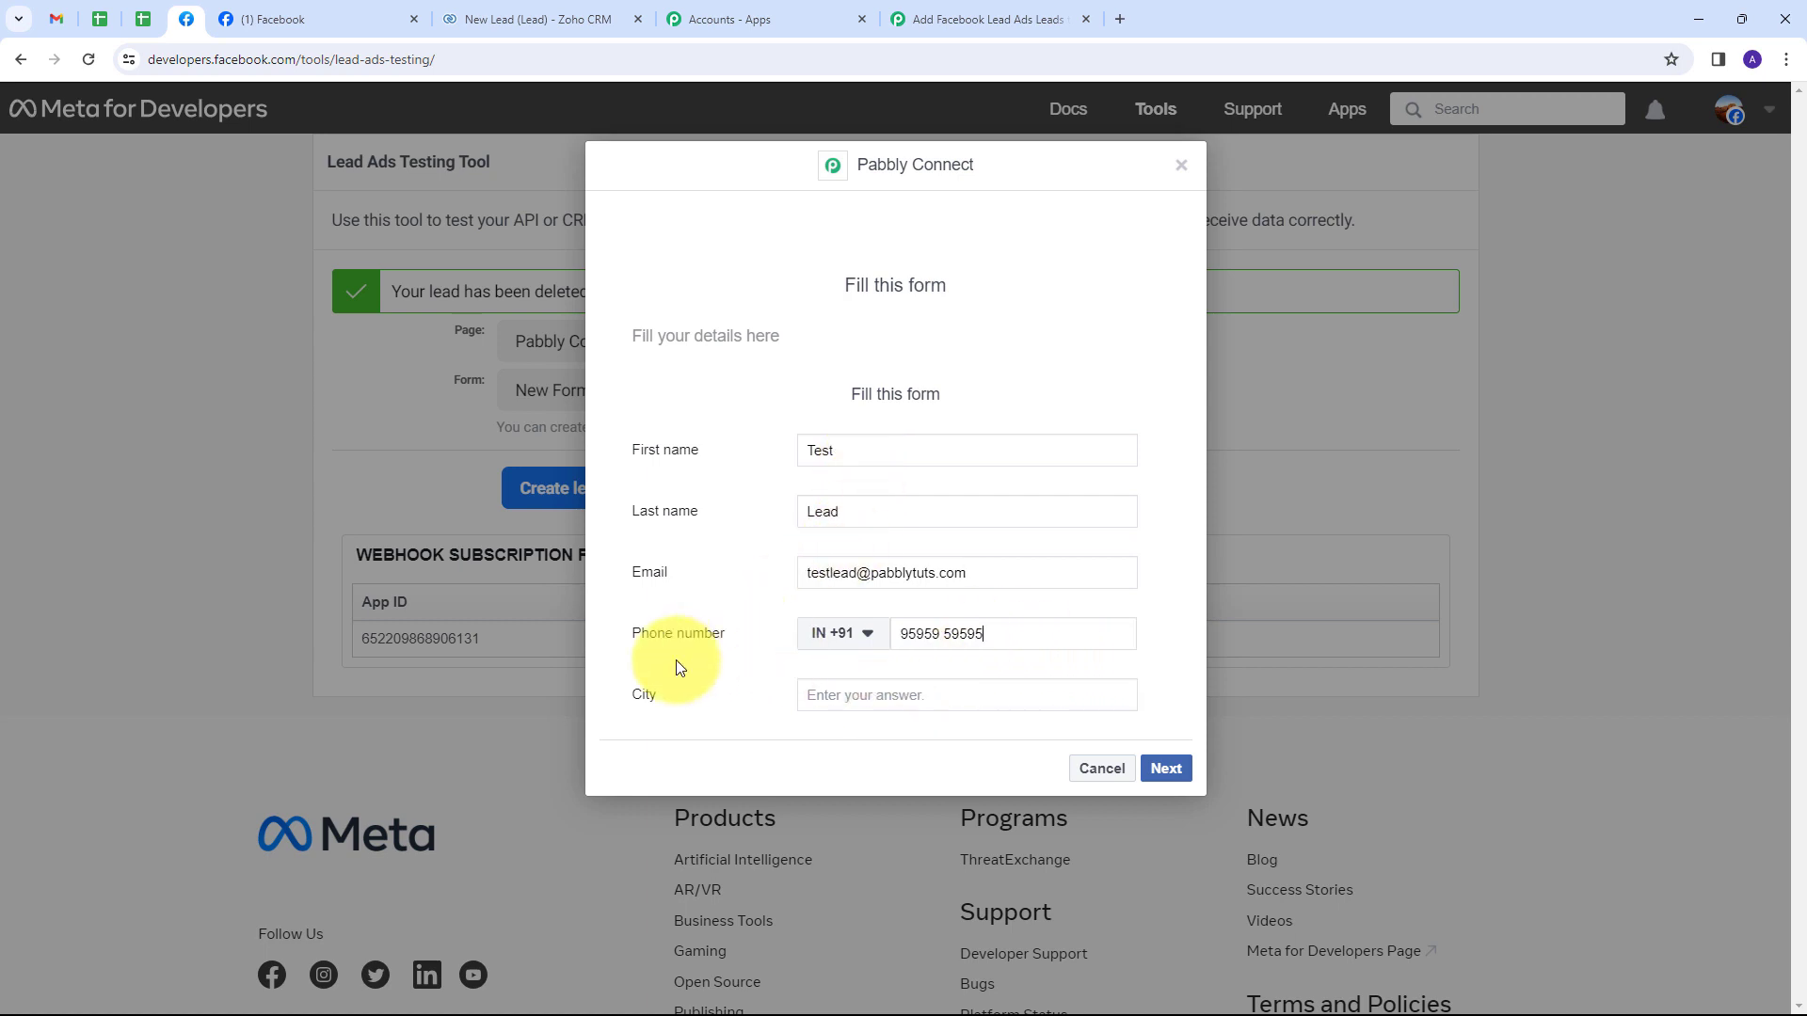
pyautogui.click(866, 696)
pyautogui.write('Bhopal')
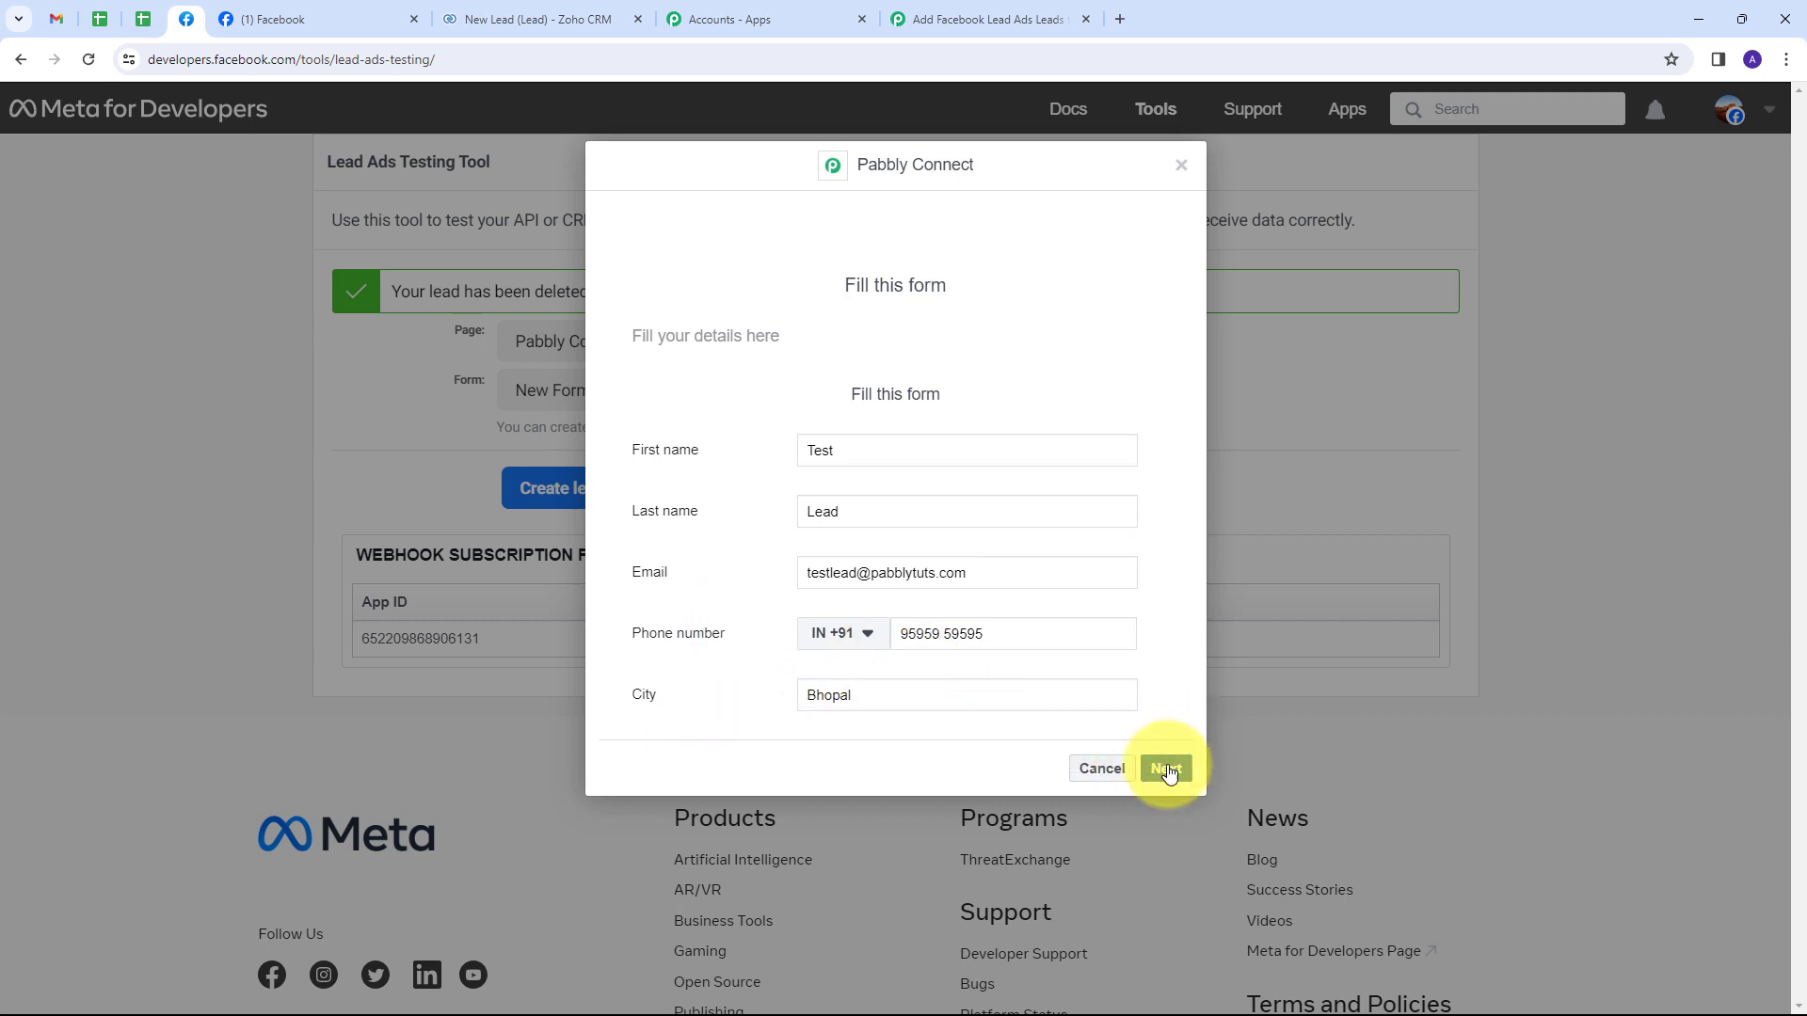
pyautogui.click(1165, 768)
pyautogui.click(1159, 446)
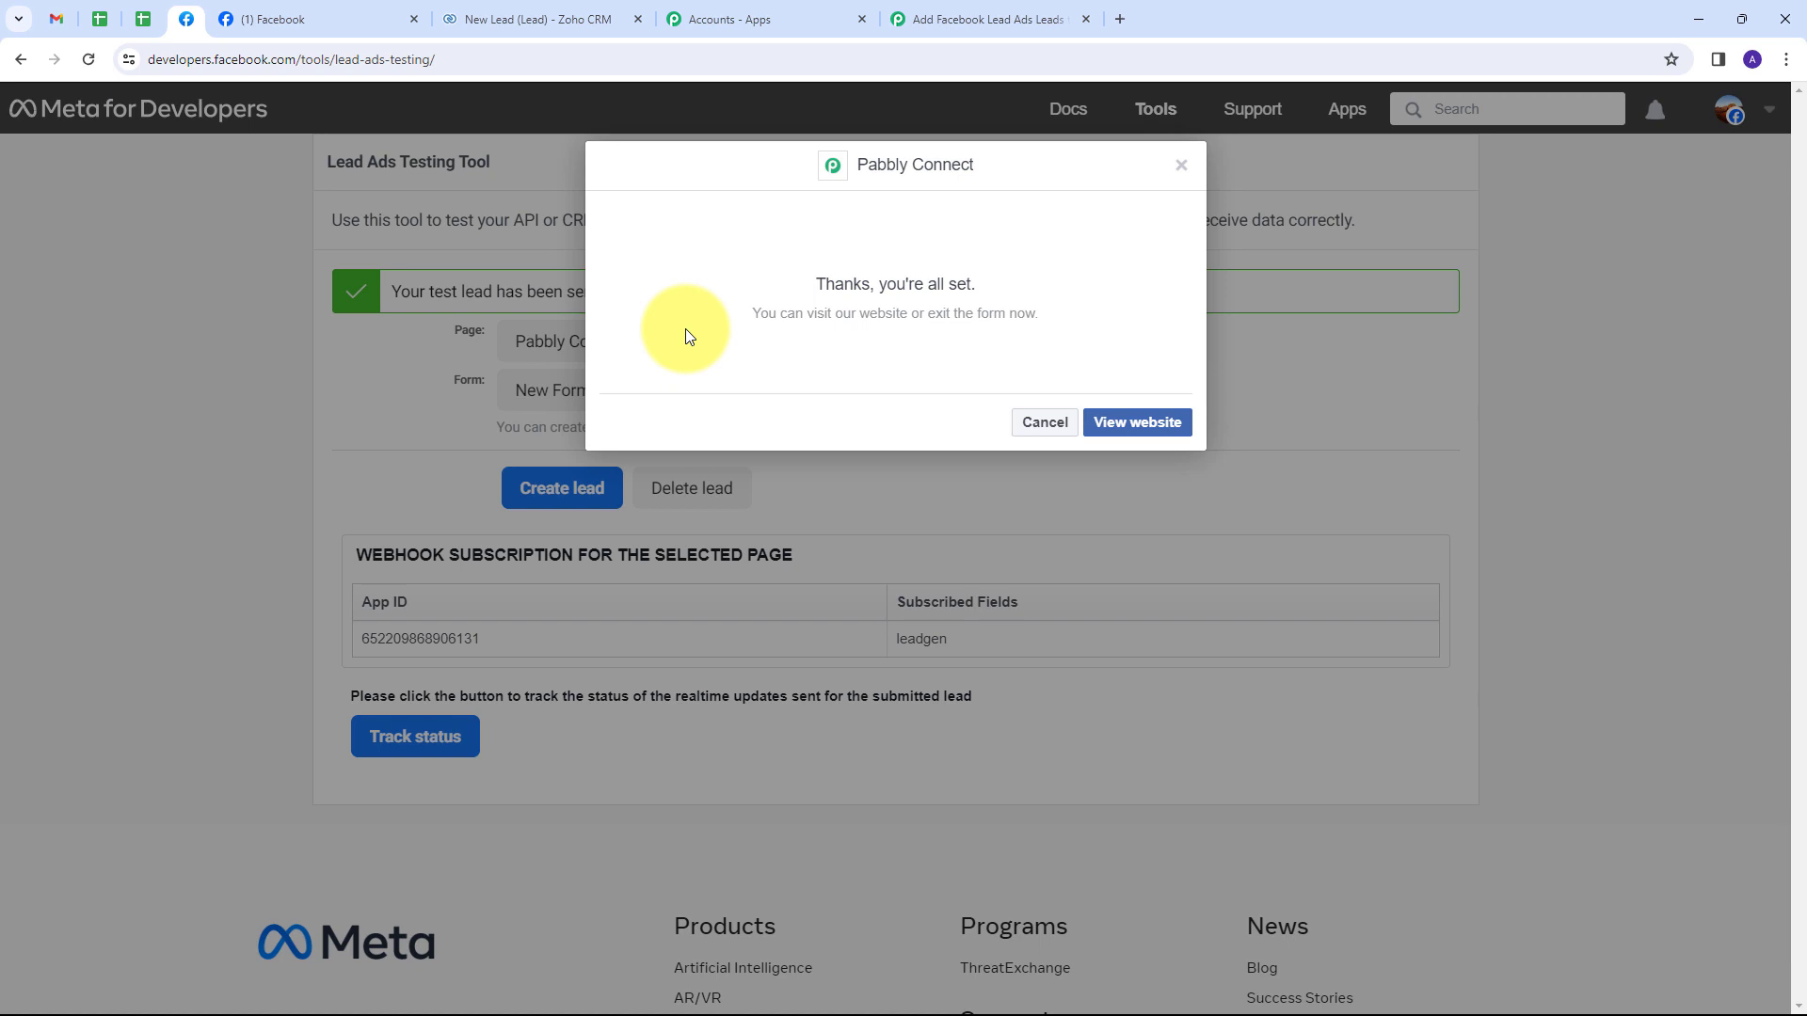
# Open the new 'Test Lead' record from Zoho CRM's Leads list and review its email, mobile and city.
pyautogui.click(565, 15)
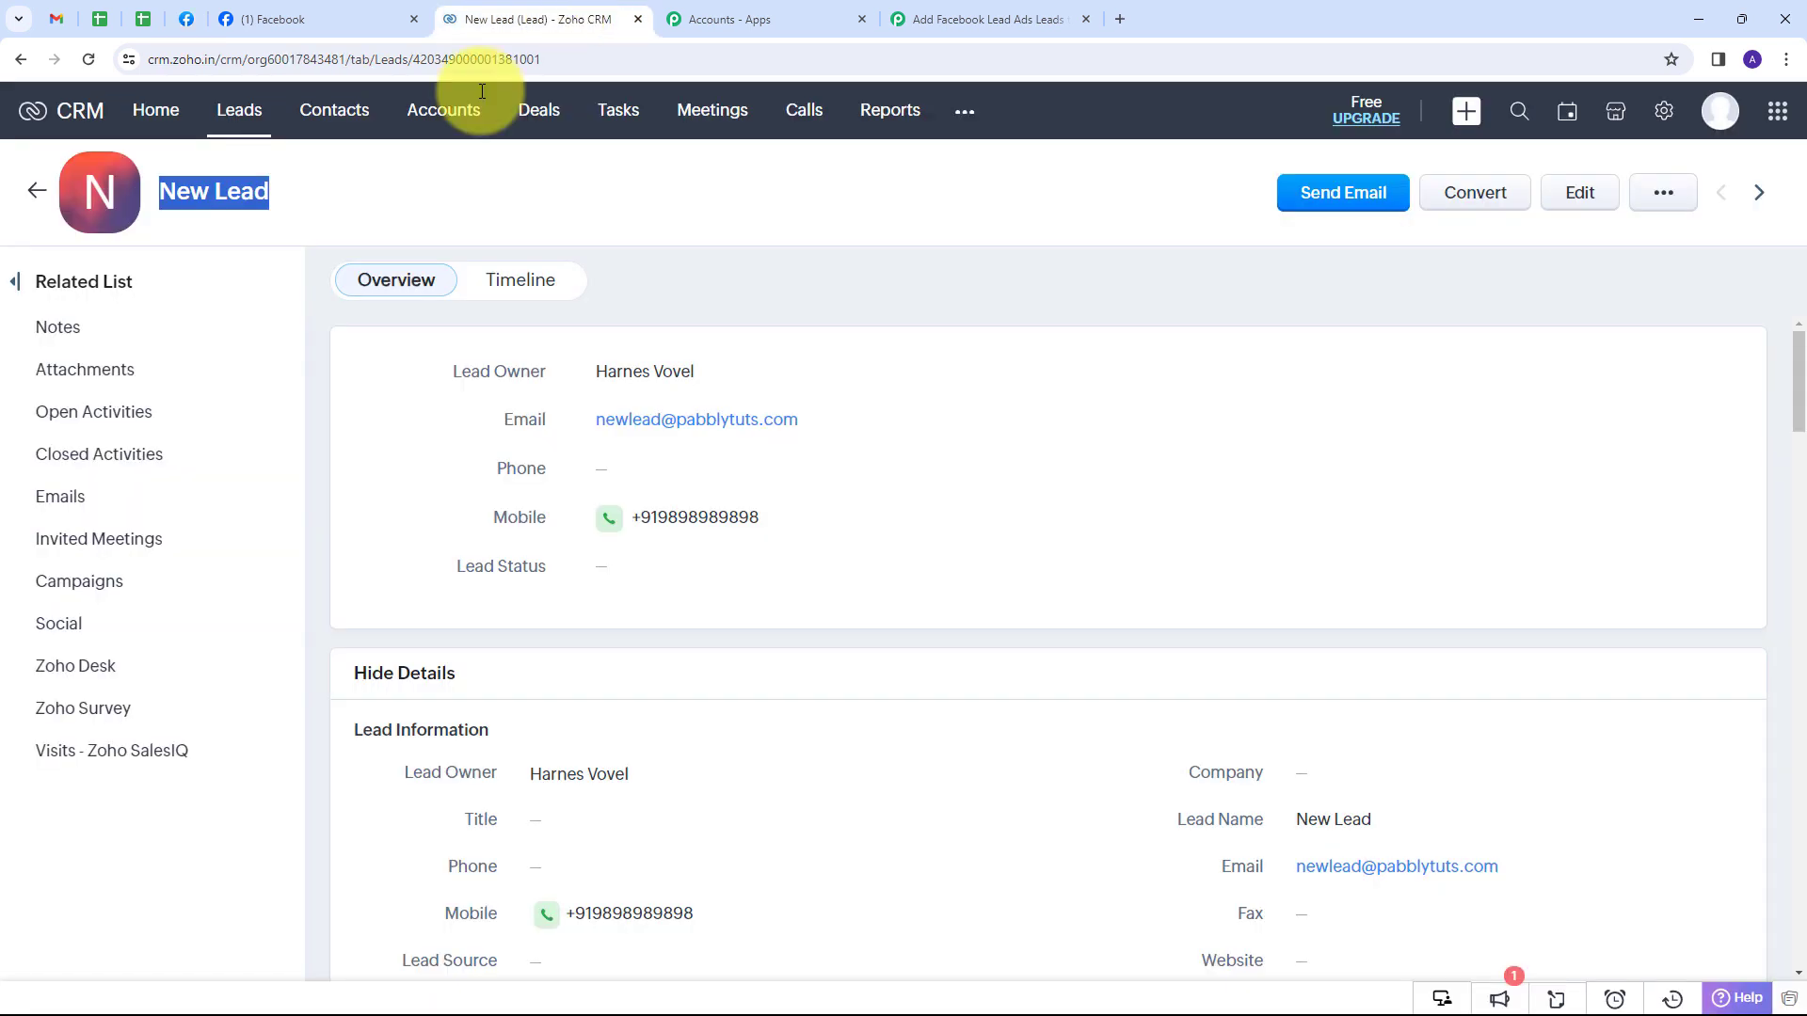
pyautogui.click(33, 192)
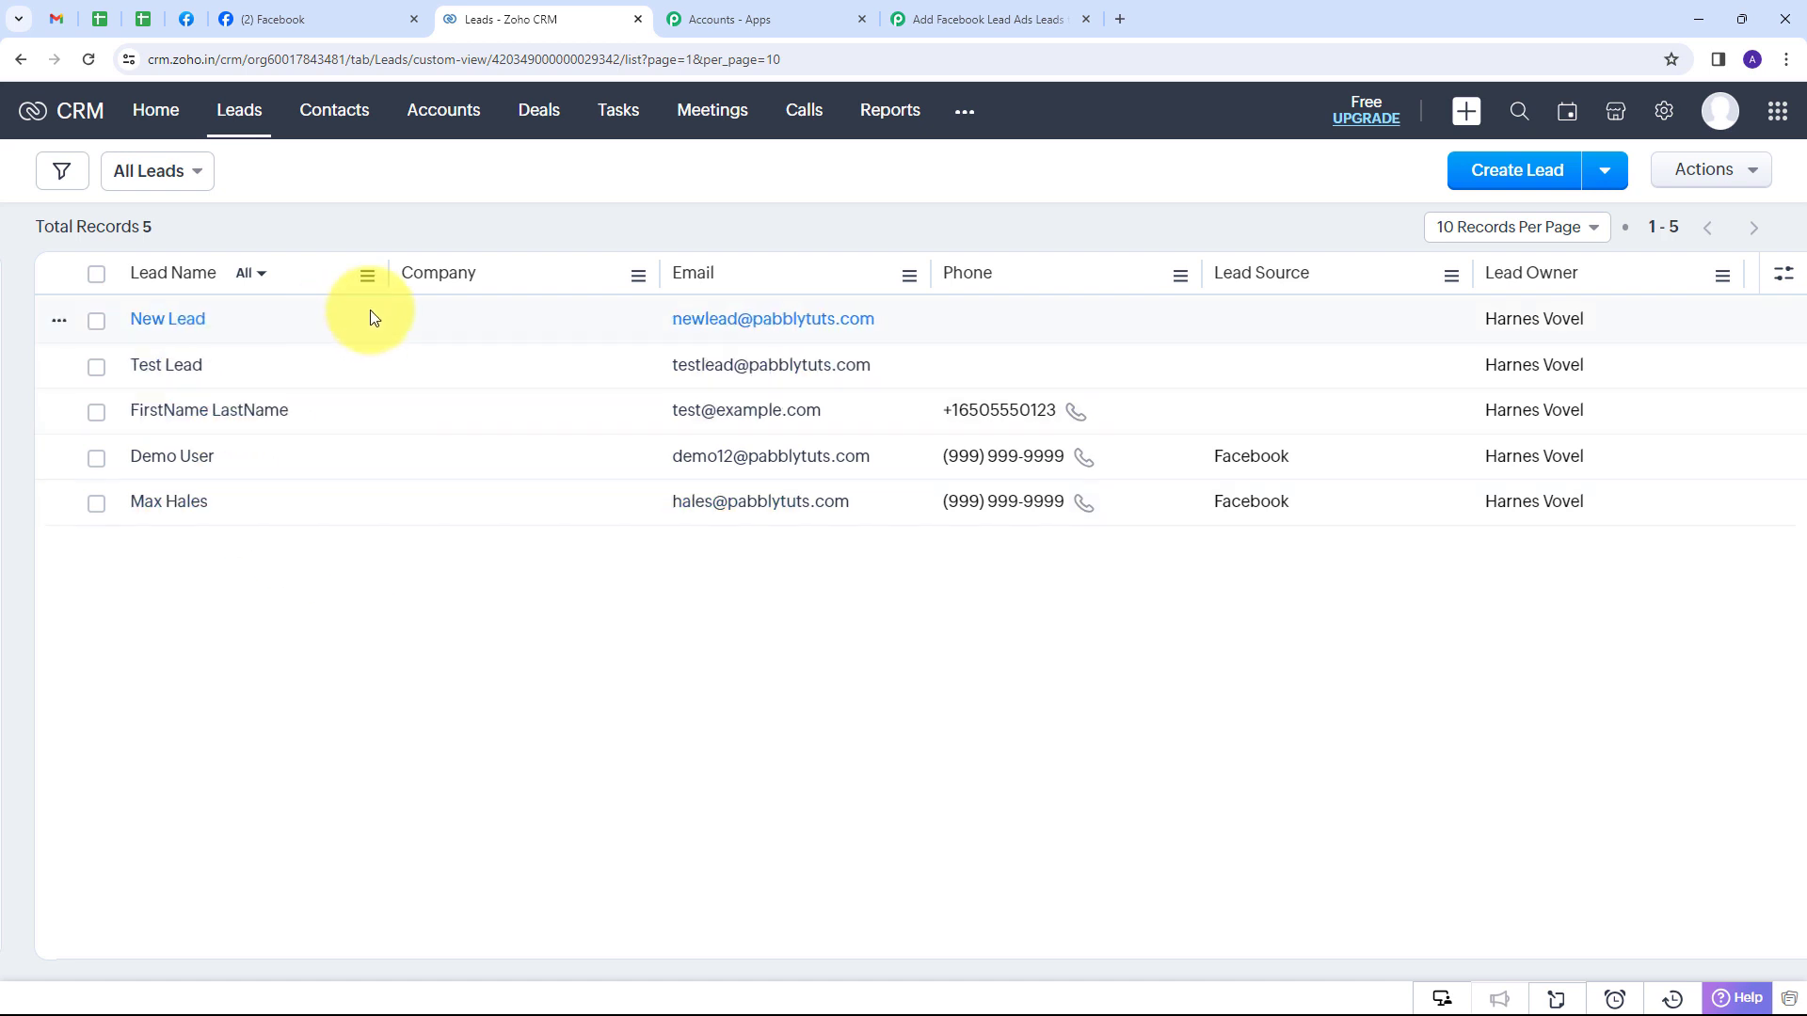
pyautogui.click(201, 365)
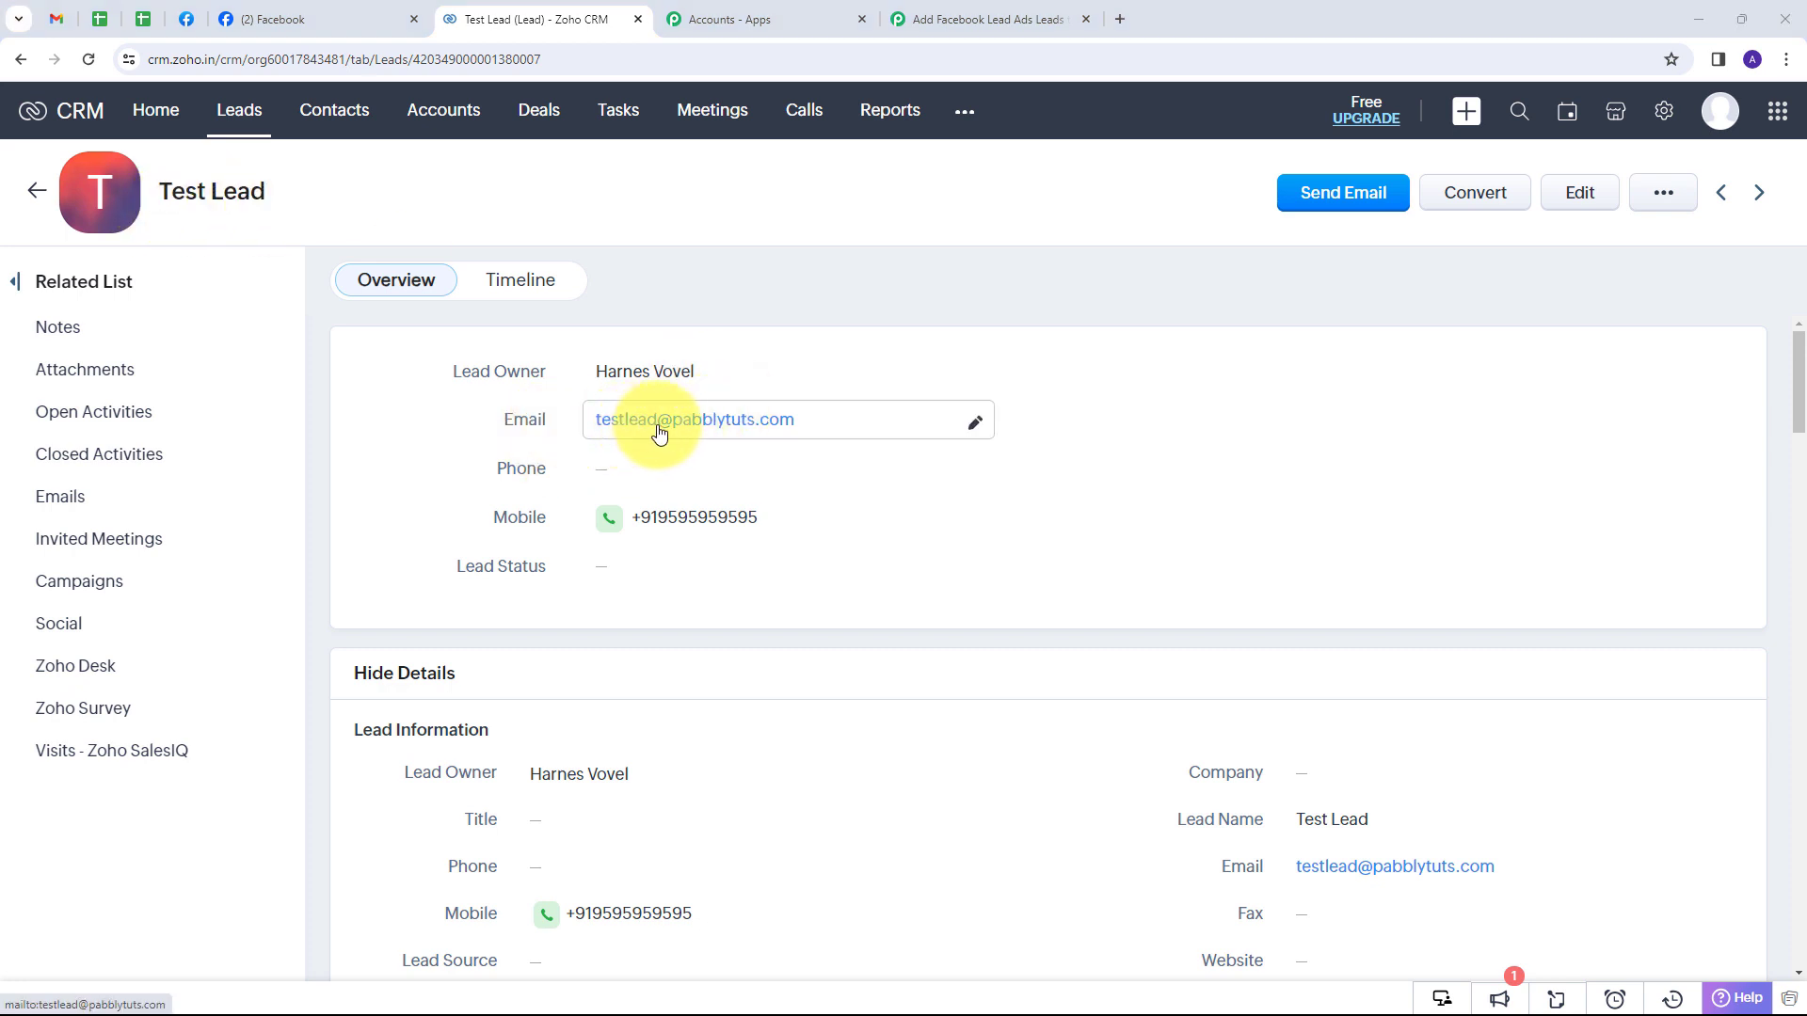
pyautogui.scroll(-1, 764, 433)
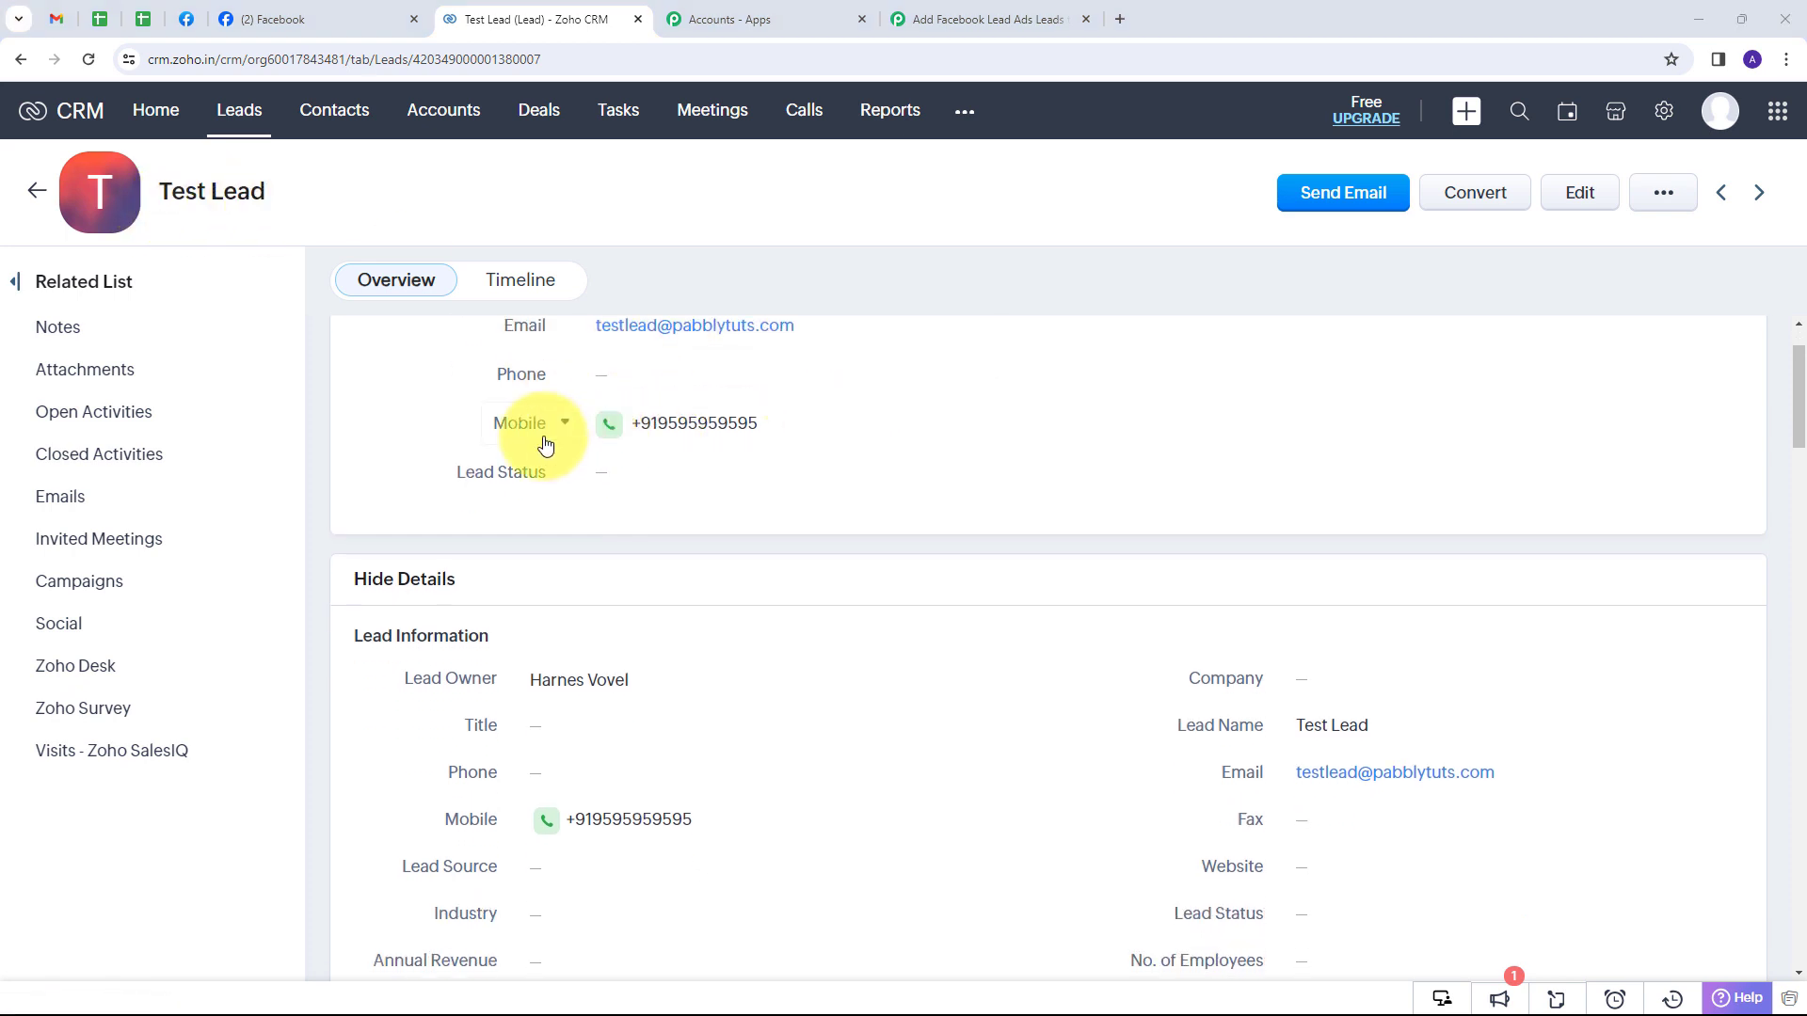
pyautogui.scroll(-6, 767, 439)
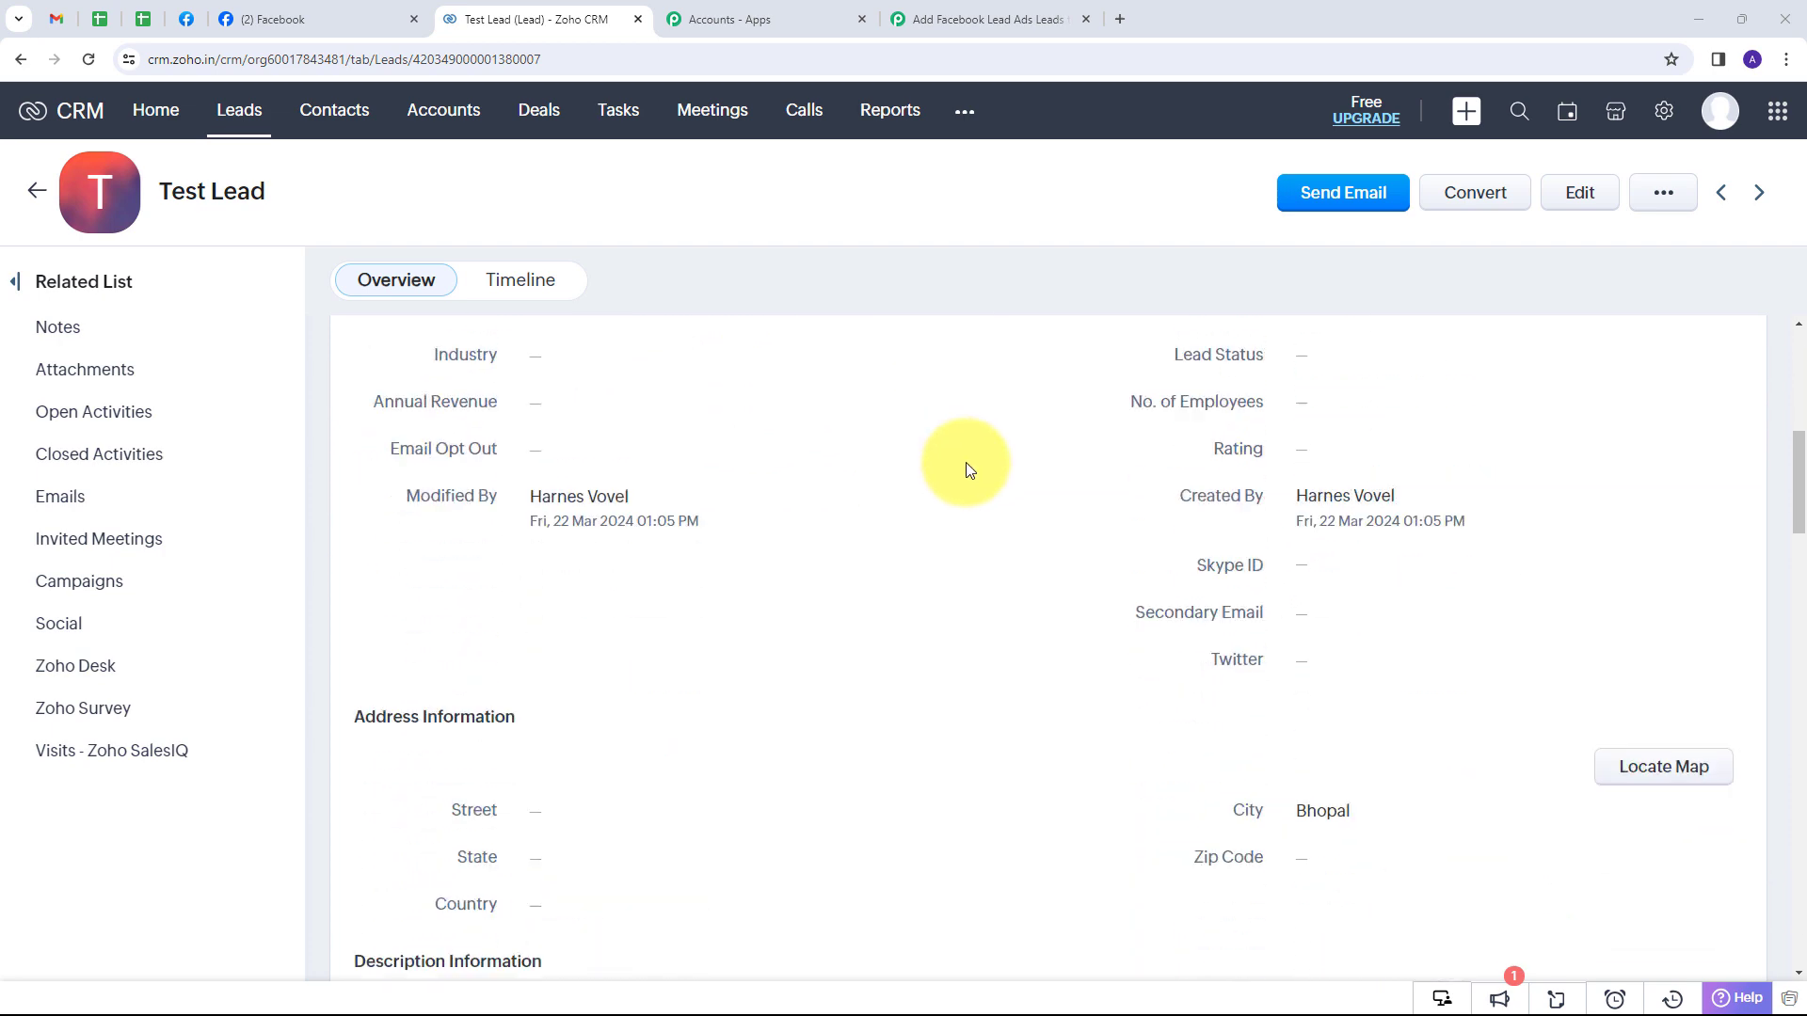
pyautogui.scroll(8, 754, 633)
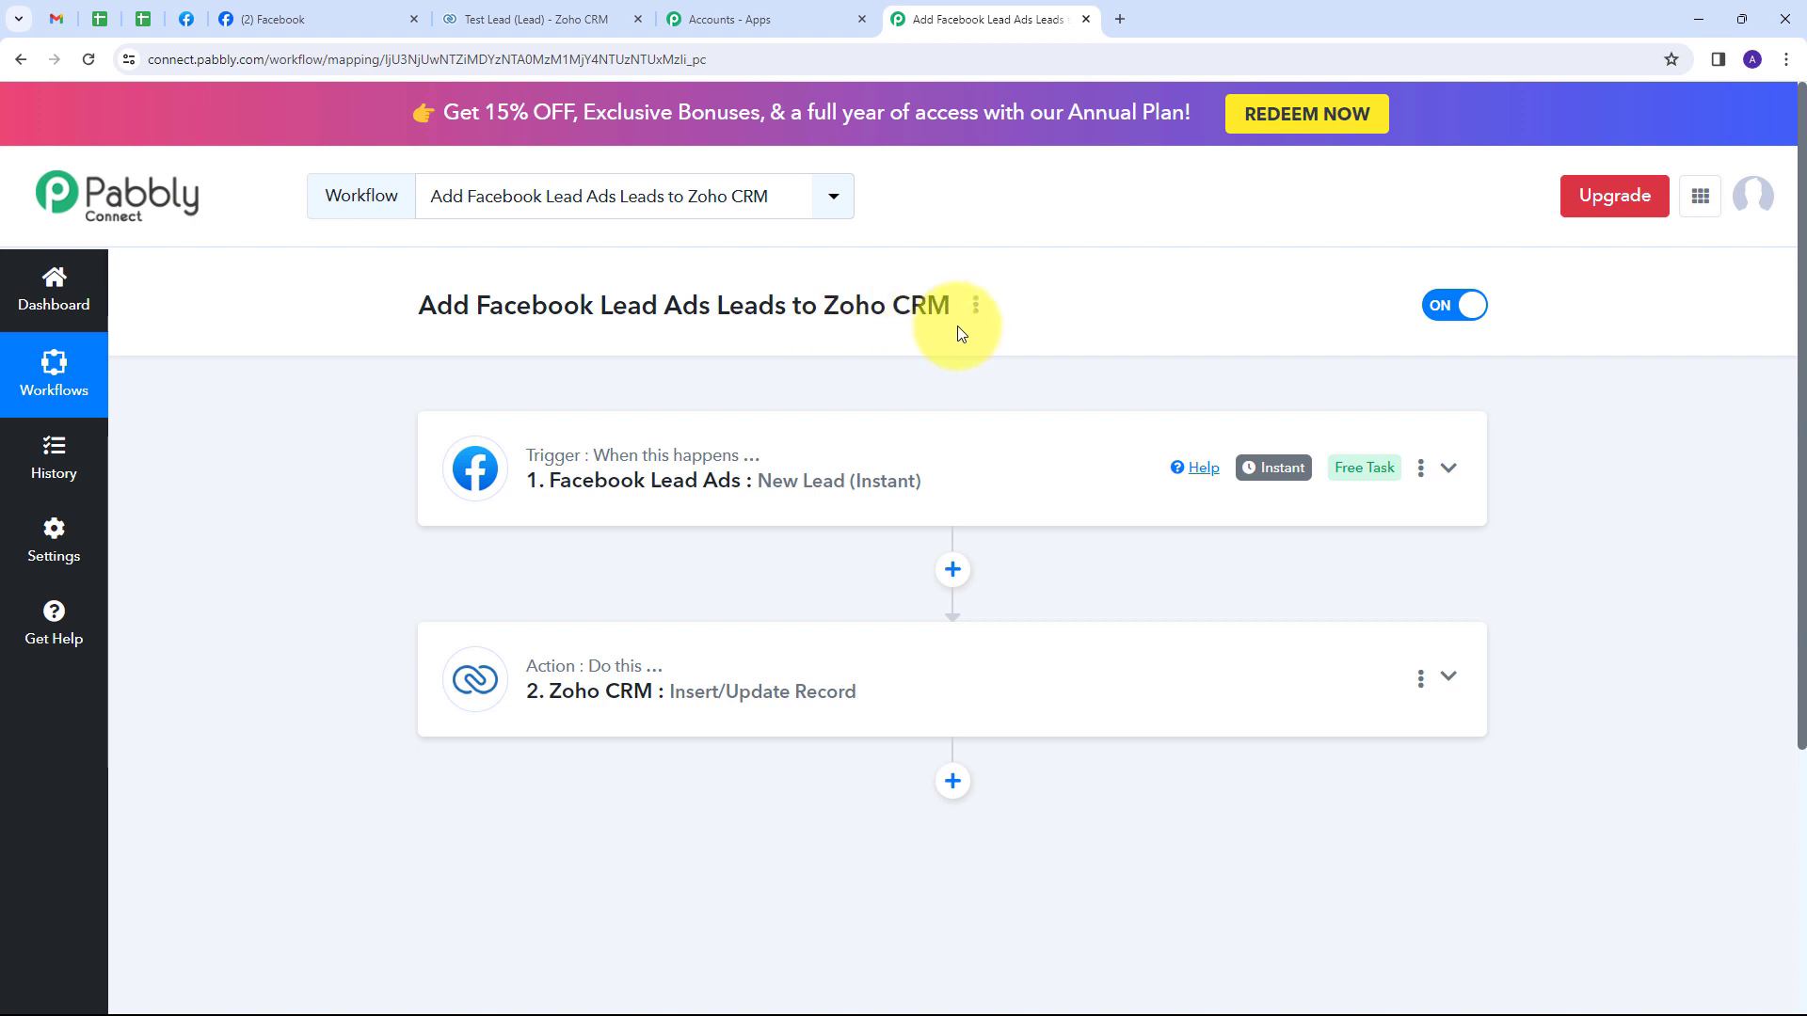
# Scroll through the 'Add Facebook Lead Ads Leads to Zoho CRM' workflow to confirm its toggle is ON.
pyautogui.scroll(-1, 352, 432)
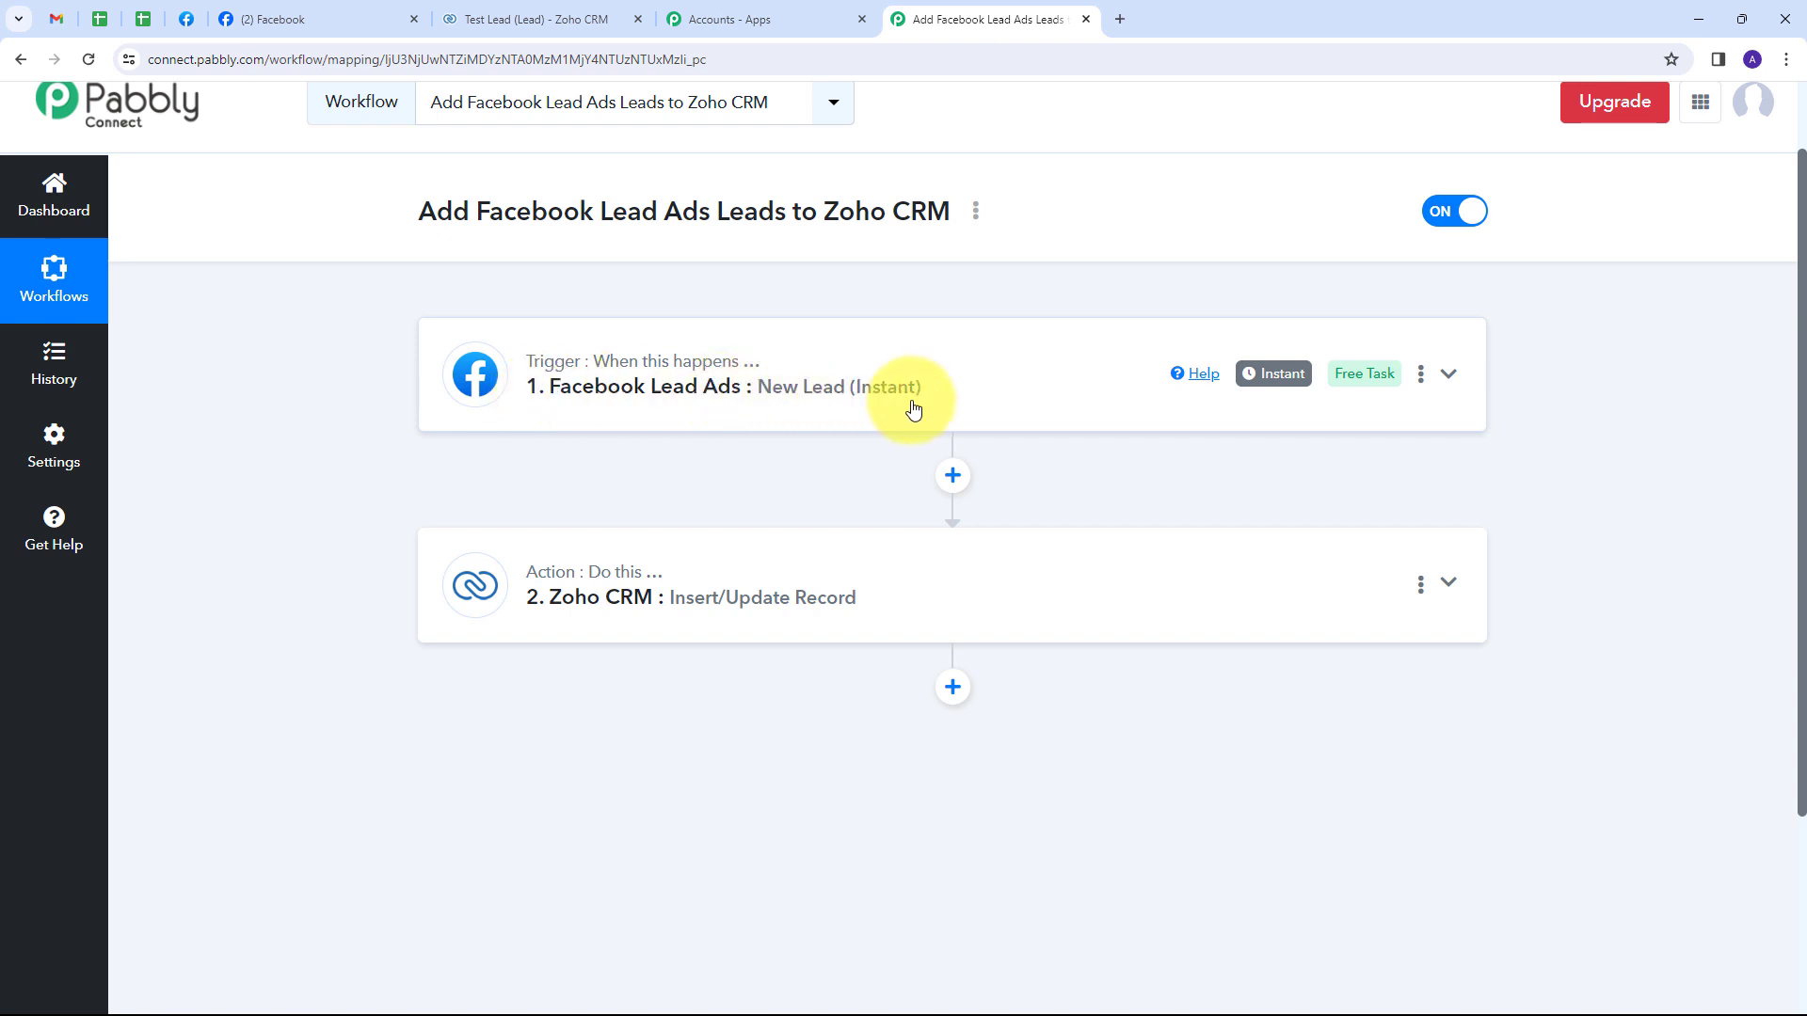
pyautogui.scroll(-1, 385, 381)
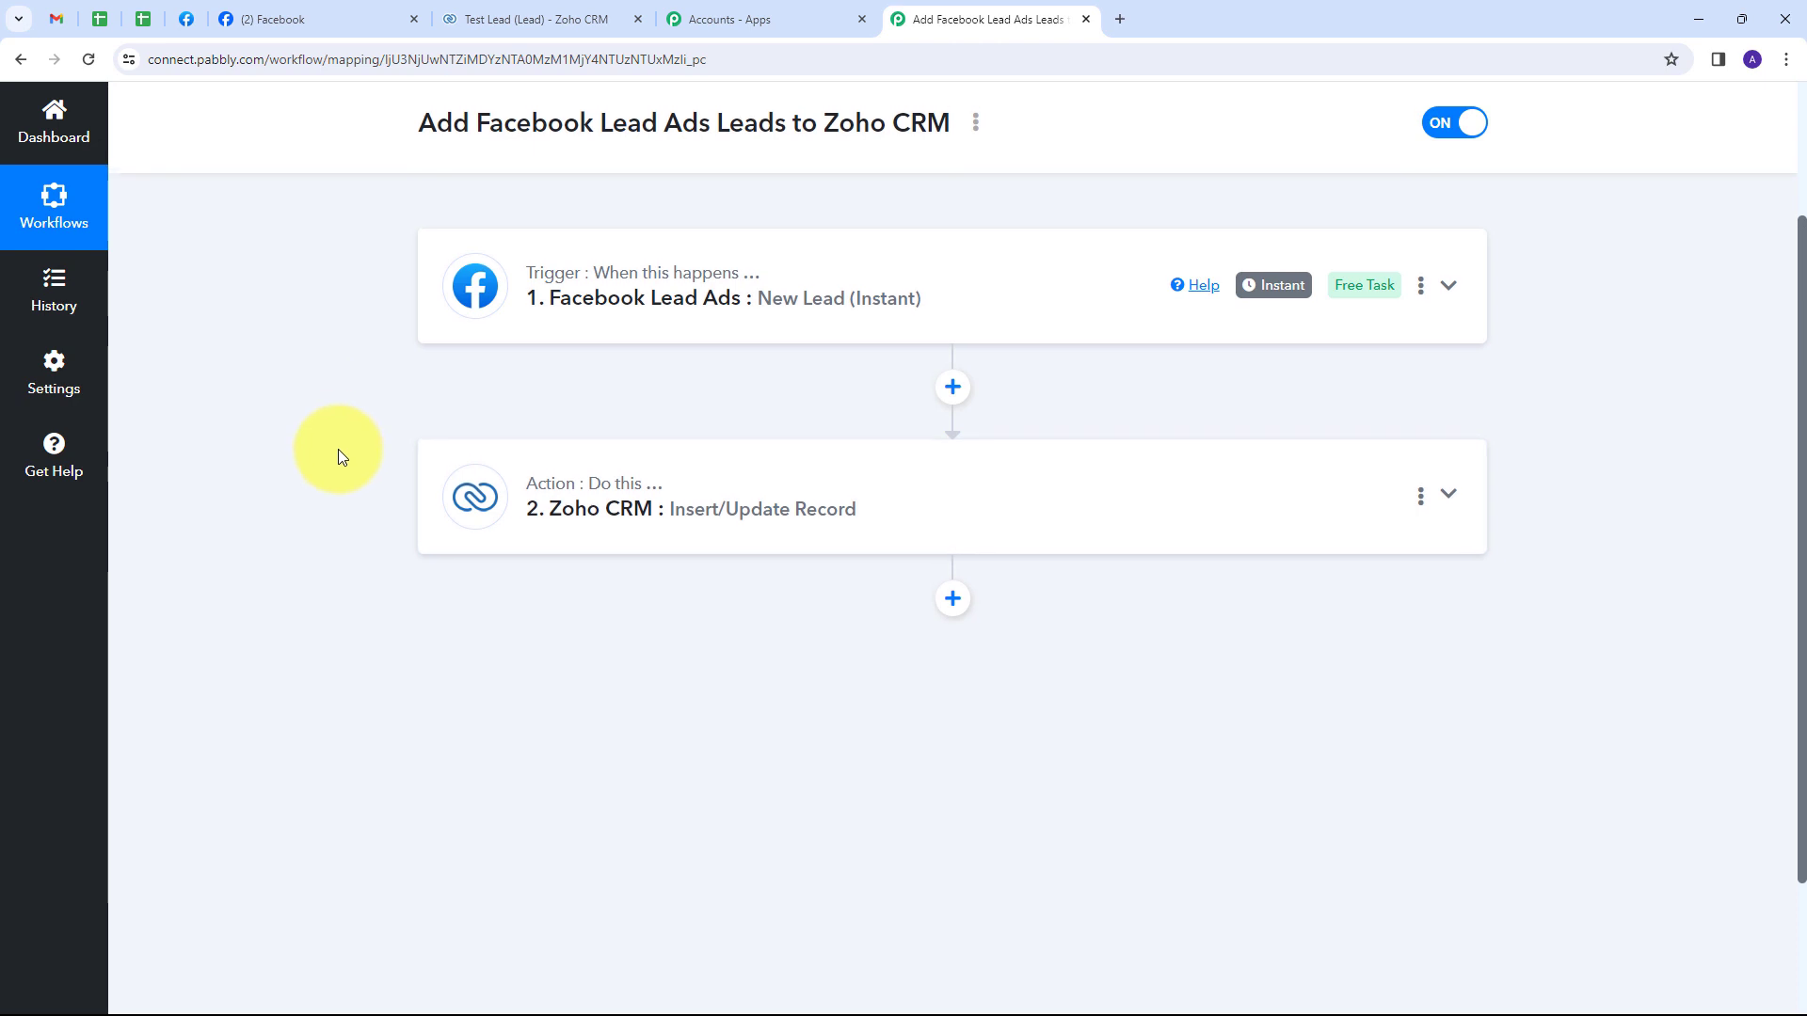
pyautogui.scroll(2, 338, 471)
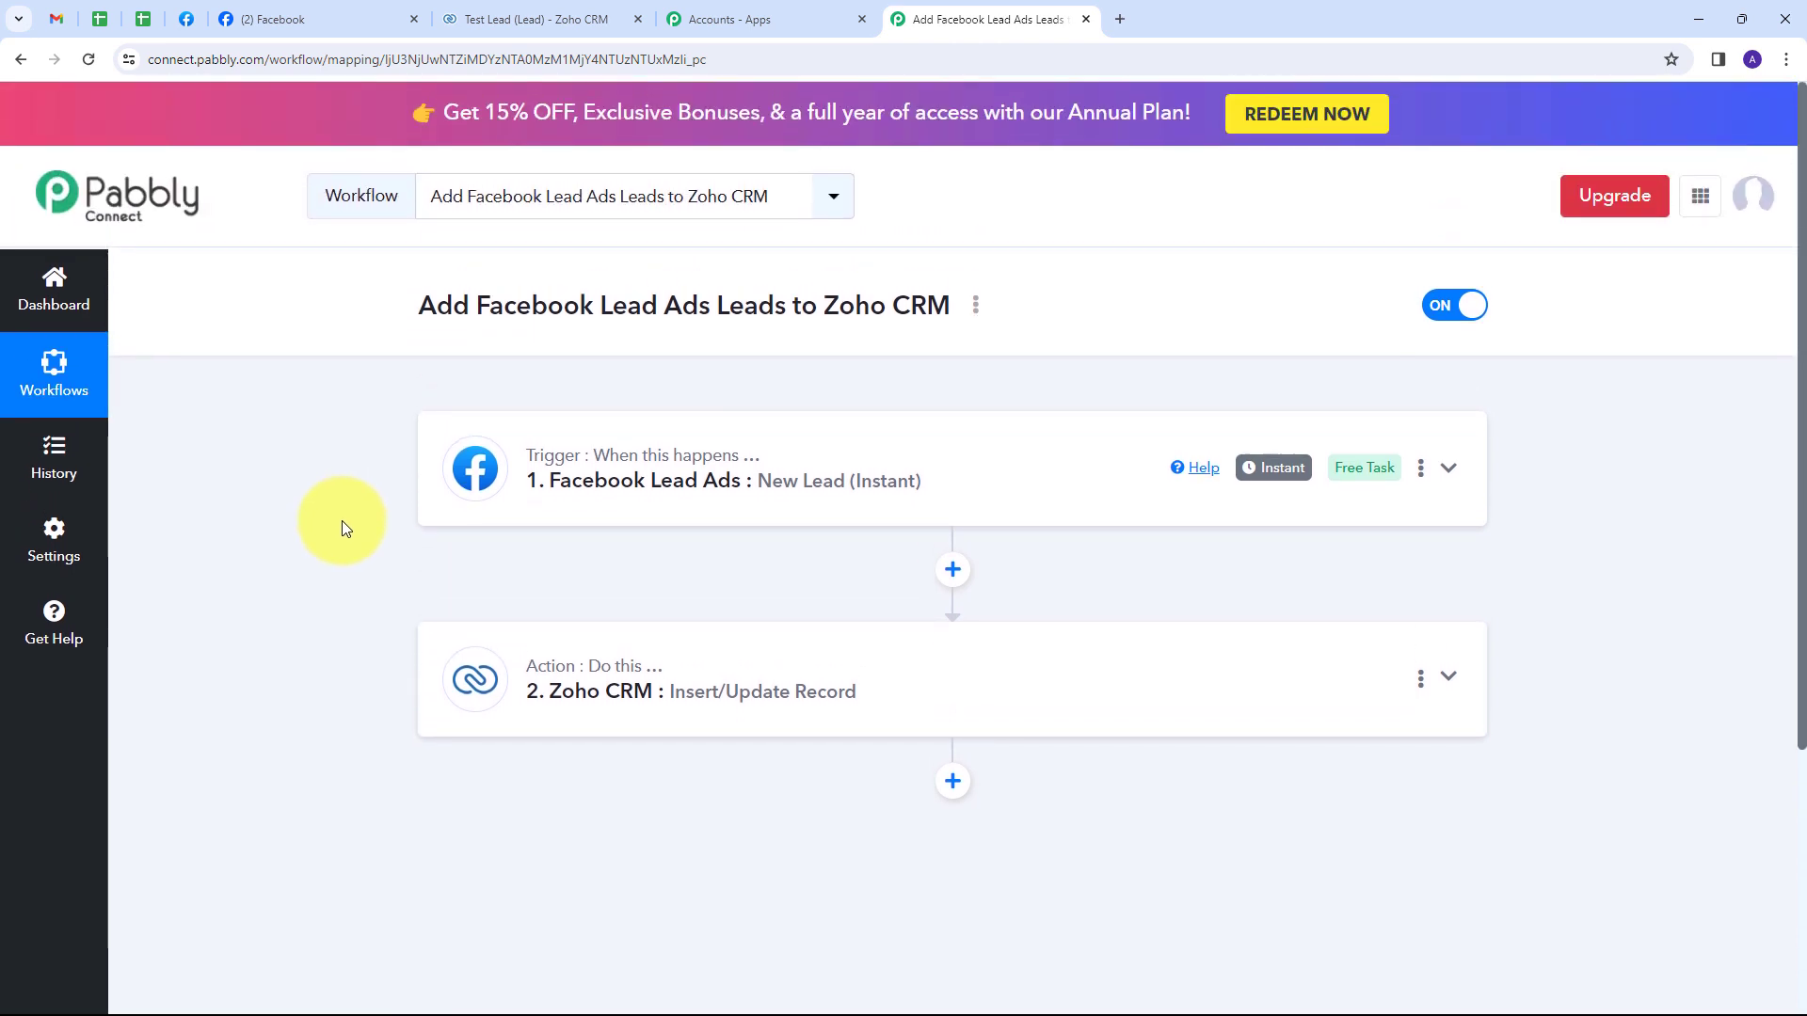